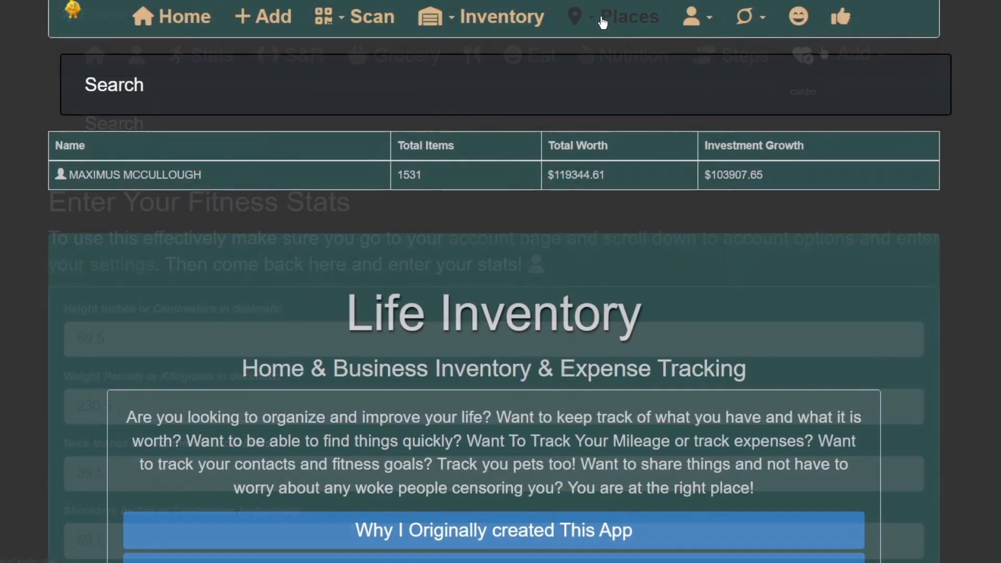
Step: Open the Pets section from the Life Inventory home page and view the feed, groom, health and train options for Tauro - Victor
left_click(604, 20)
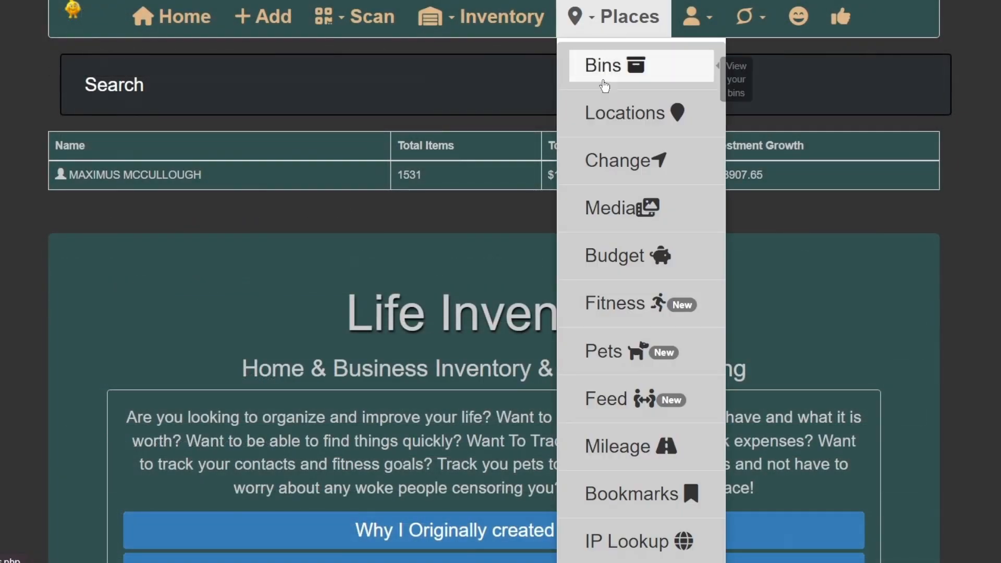
left_click(612, 350)
scroll(632, 328, "down", 5)
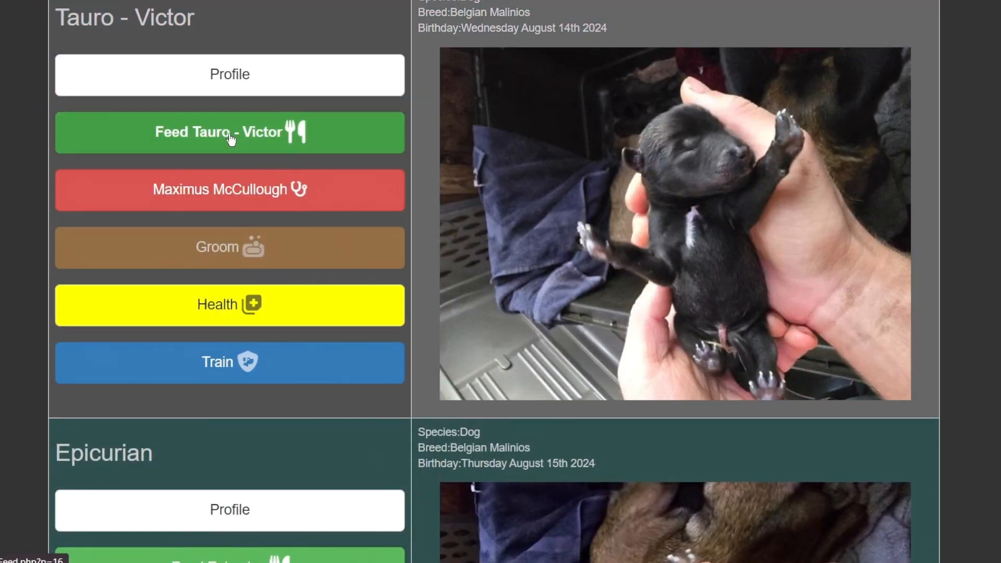
left_click(239, 319)
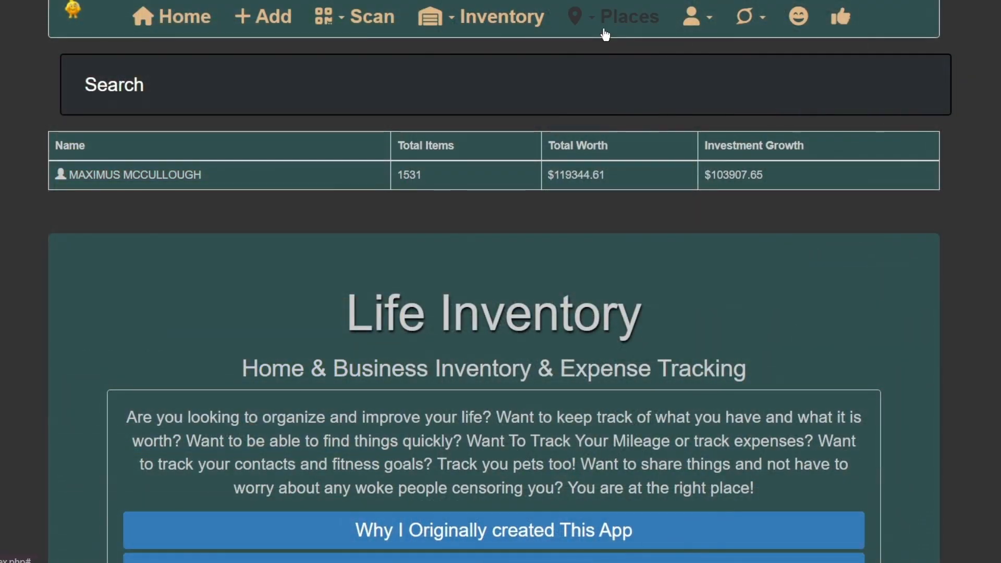
Step: Open the Budget section from the Life Inventory home page and look over the budget item entry form
left_click(624, 17)
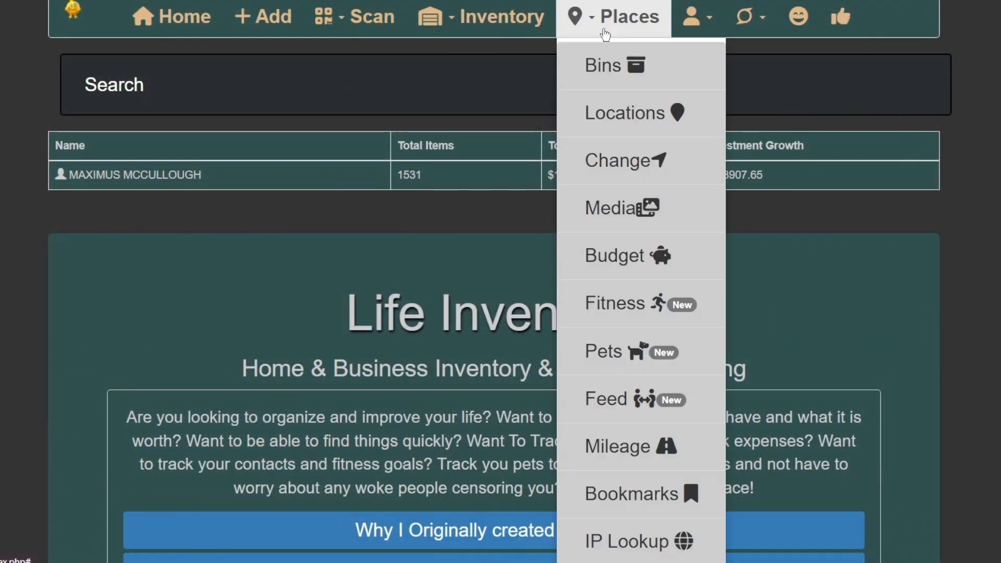
left_click(627, 261)
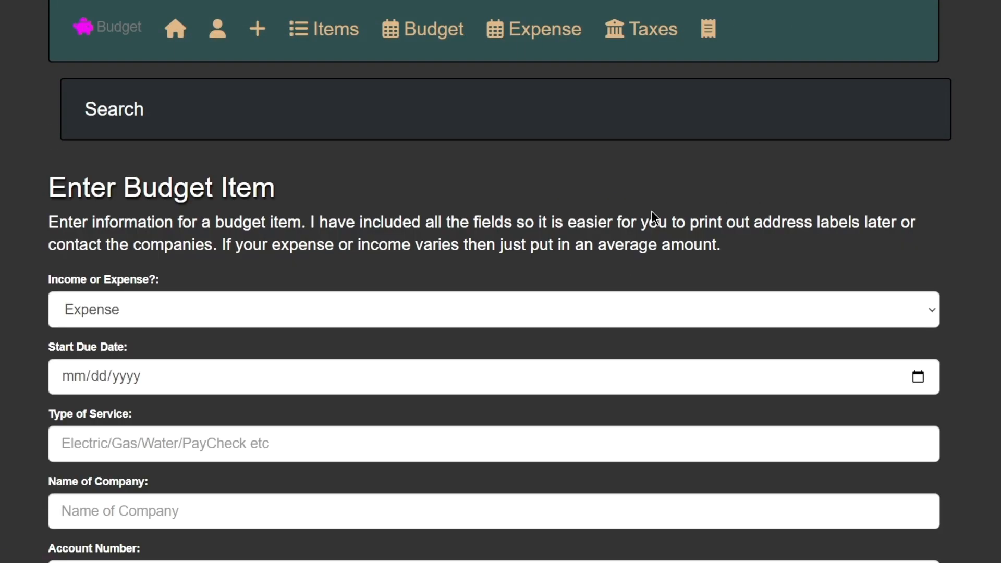
scroll(652, 212, "down", 3)
scroll(656, 218, "up", 3)
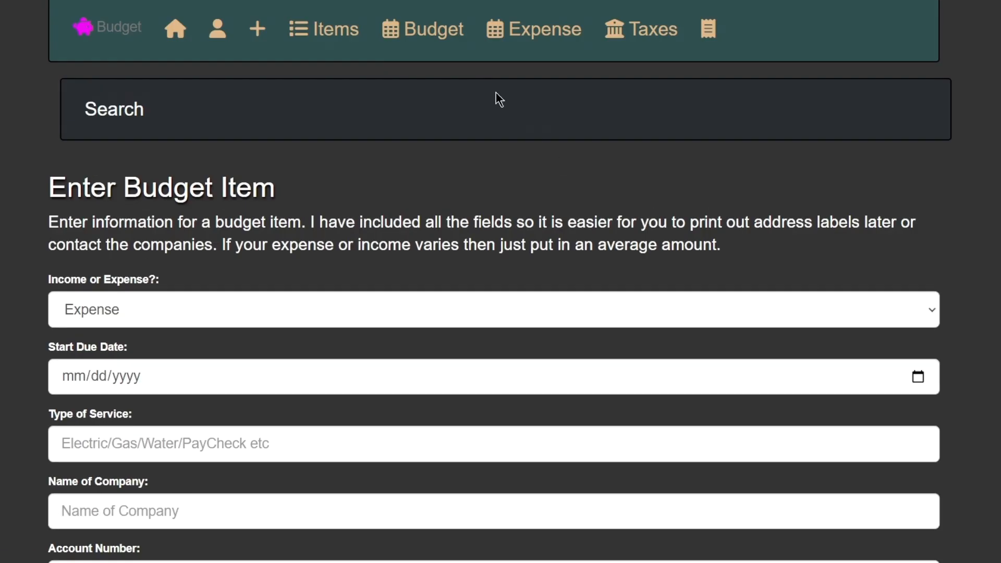
Step: View the Budget Calendar for the month, followed by the Expense Calendar
left_click(425, 30)
scroll(645, 311, "down", 8)
scroll(646, 311, "up", 8)
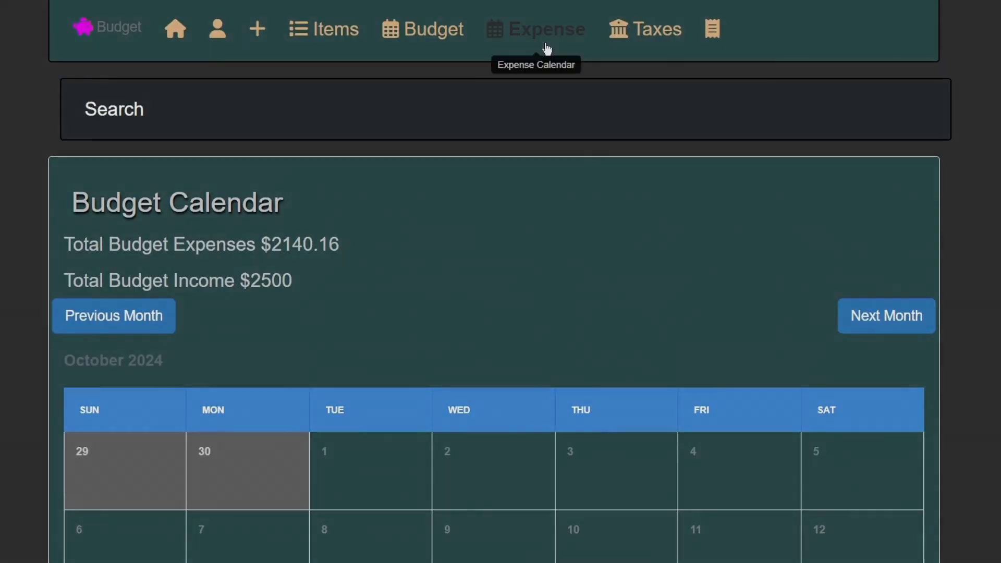
left_click(552, 37)
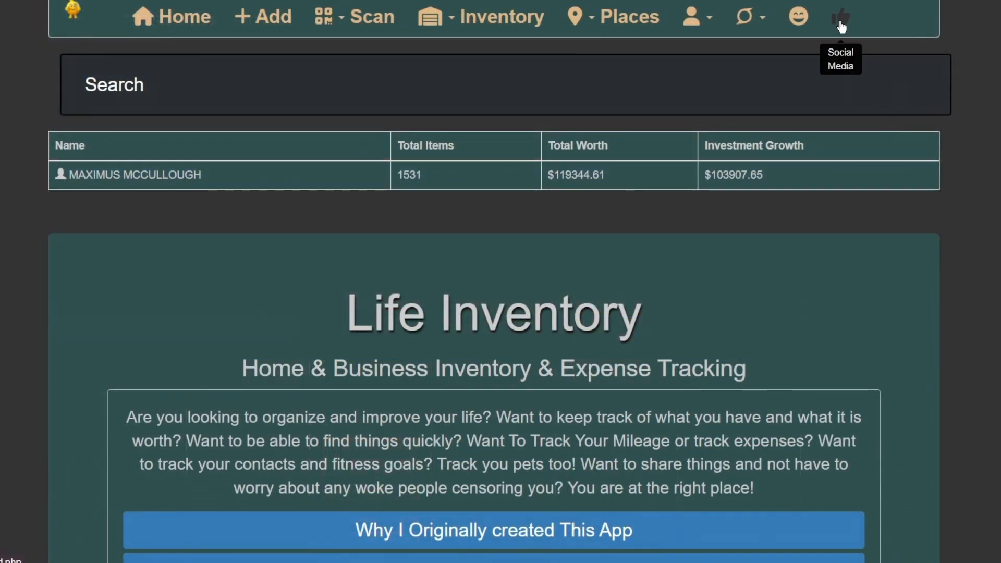
Step: Open the social media section and write the post "I want to sell my gun!" in the message editor
left_click(842, 23)
left_click(178, 54)
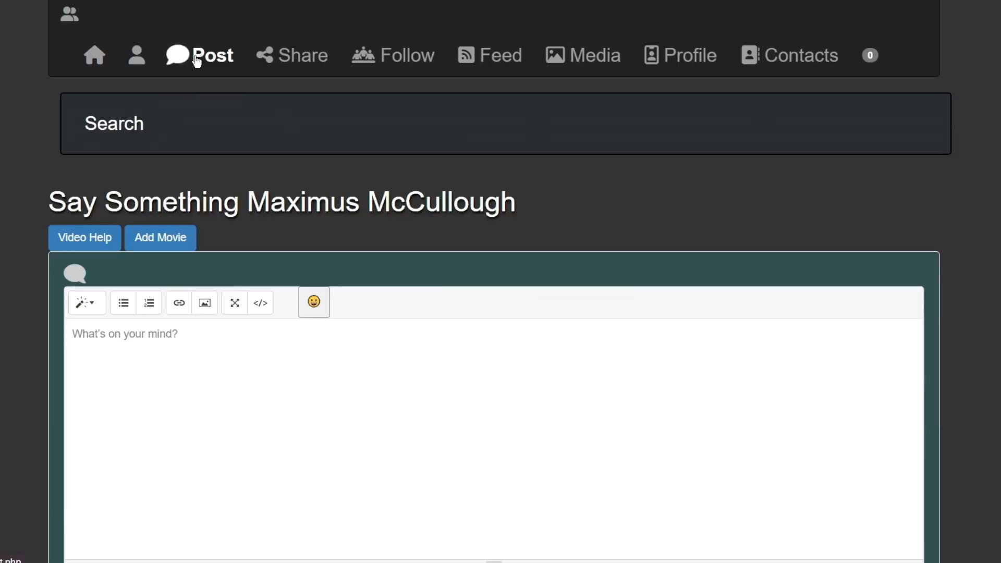
scroll(230, 194, "down", 3)
type("I want to sell my gun")
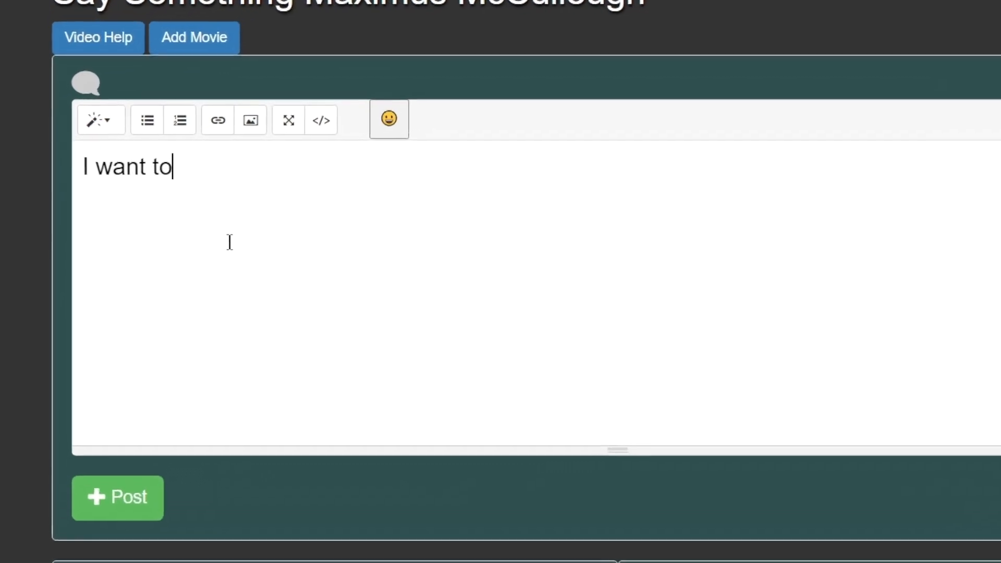
type("! :")
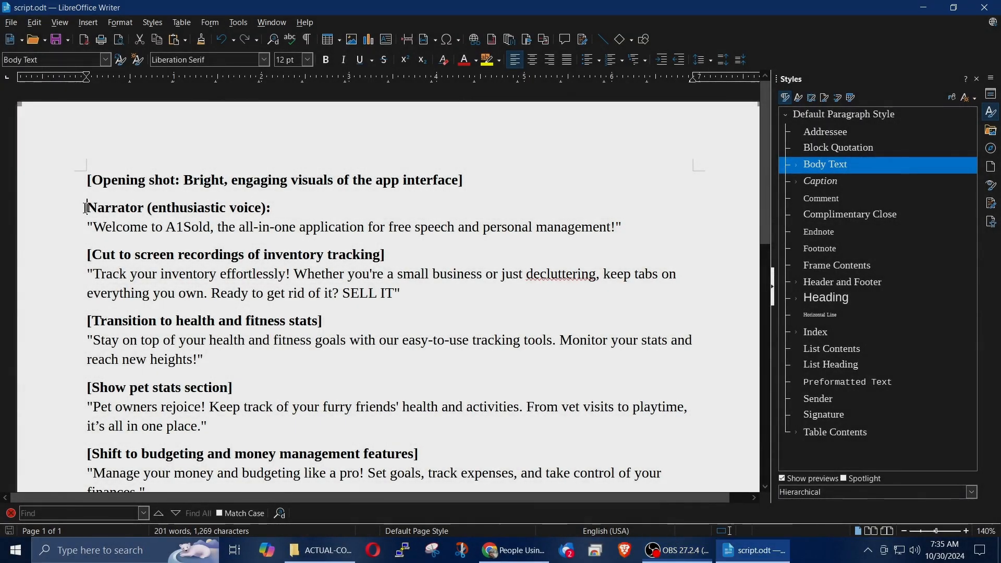
Step: In script.odt in LibreOffice Writer, highlight the narrator, inventory tracking, and health and fitness passages one after another
left_click_drag(86, 208, 455, 230)
left_click_drag(80, 252, 351, 287)
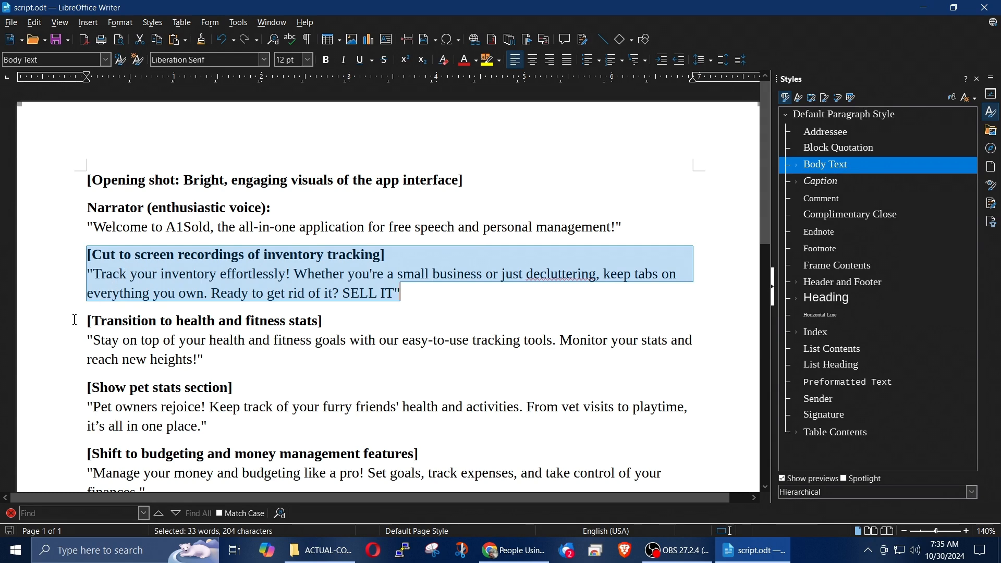
left_click_drag(74, 320, 188, 358)
Step: Check the first three clips in the ACTUAL-COMMERCIAL folder, and return to script.odt to review its remaining sections
left_click(335, 552)
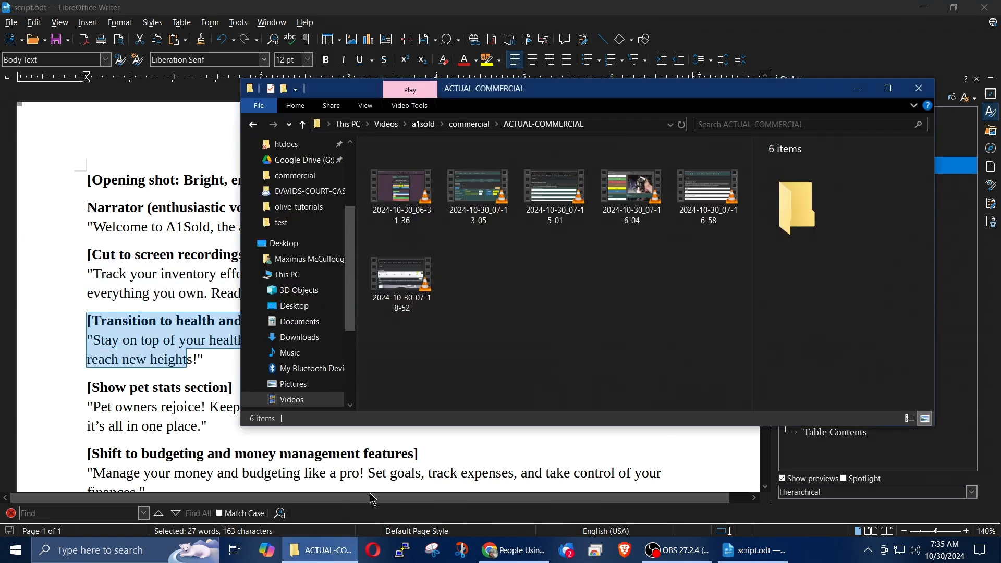
left_click(403, 208)
left_click(468, 200)
left_click(555, 195)
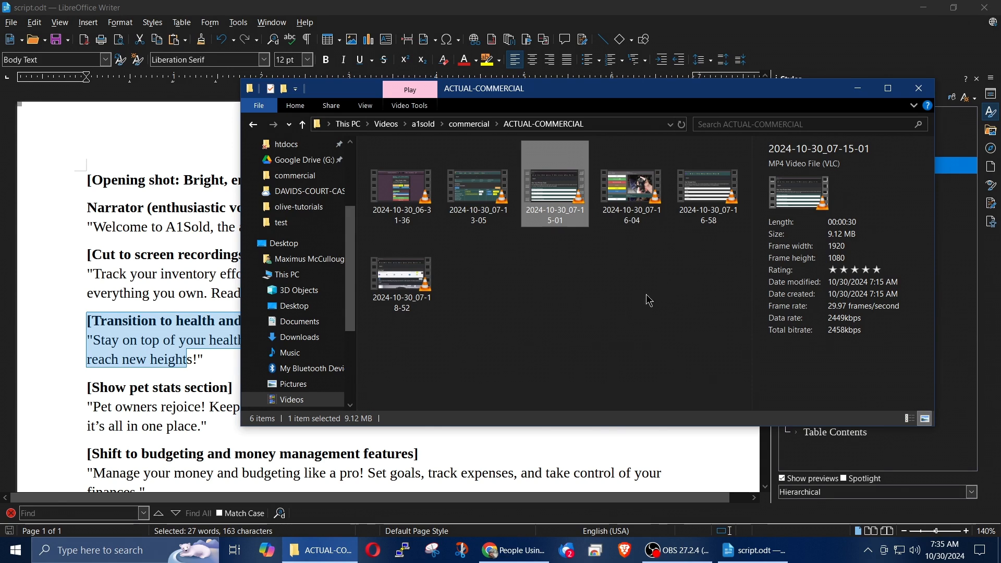
left_click(172, 323)
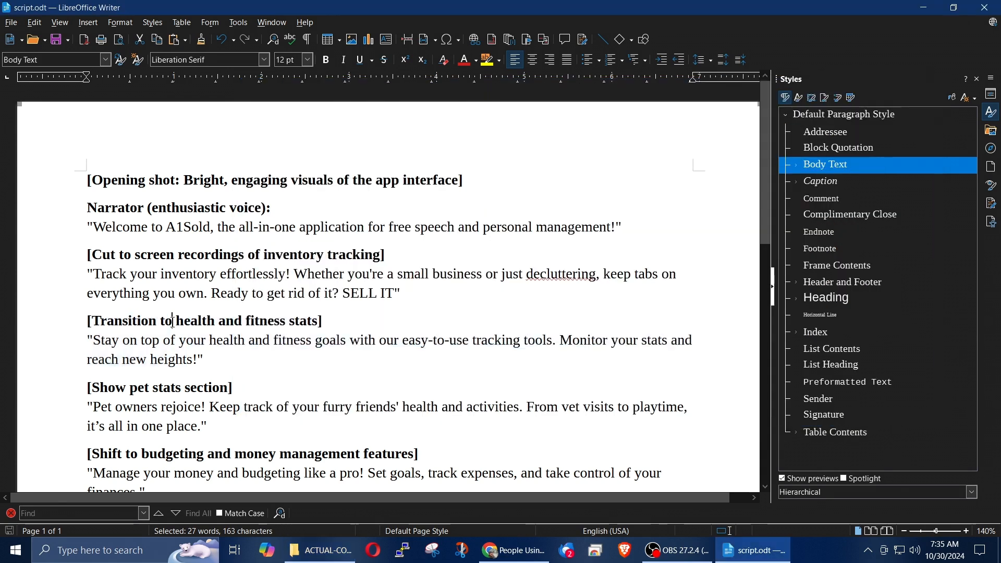
scroll(306, 311, "down", 4)
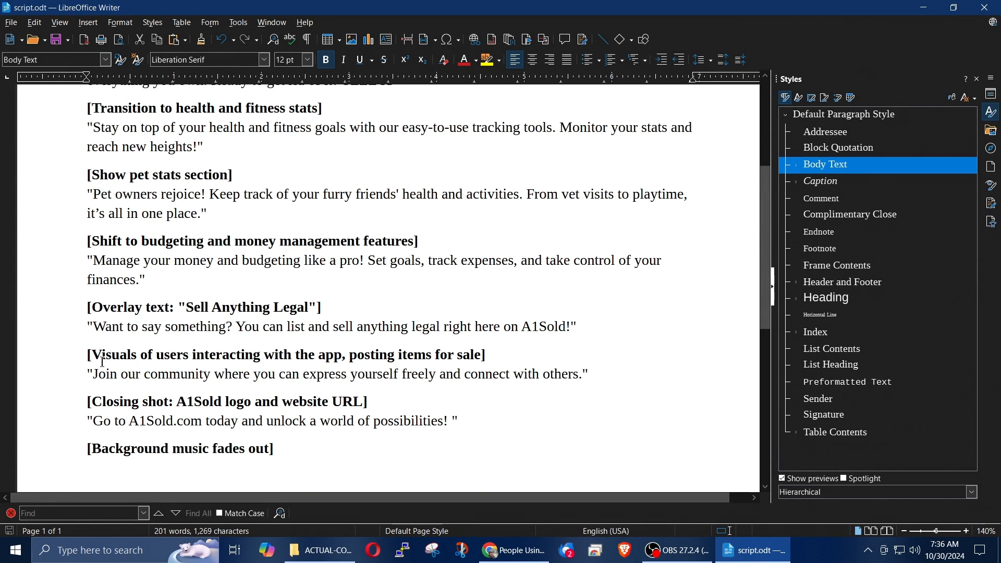
Step: Switch to Chrome and look at the Pexels and Pixabay stock media sites, ending on the Pexels video results
left_click(516, 552)
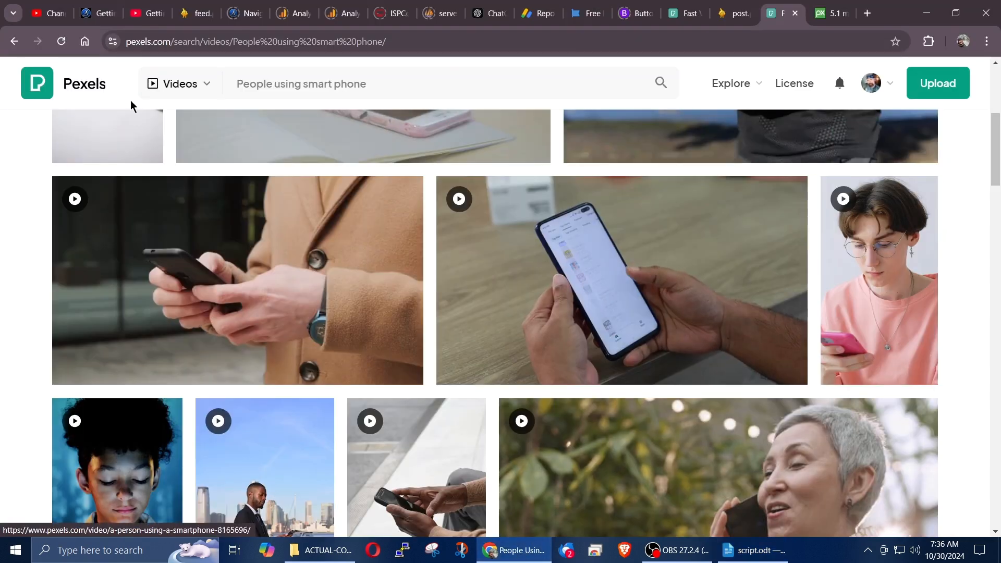
left_click(834, 13)
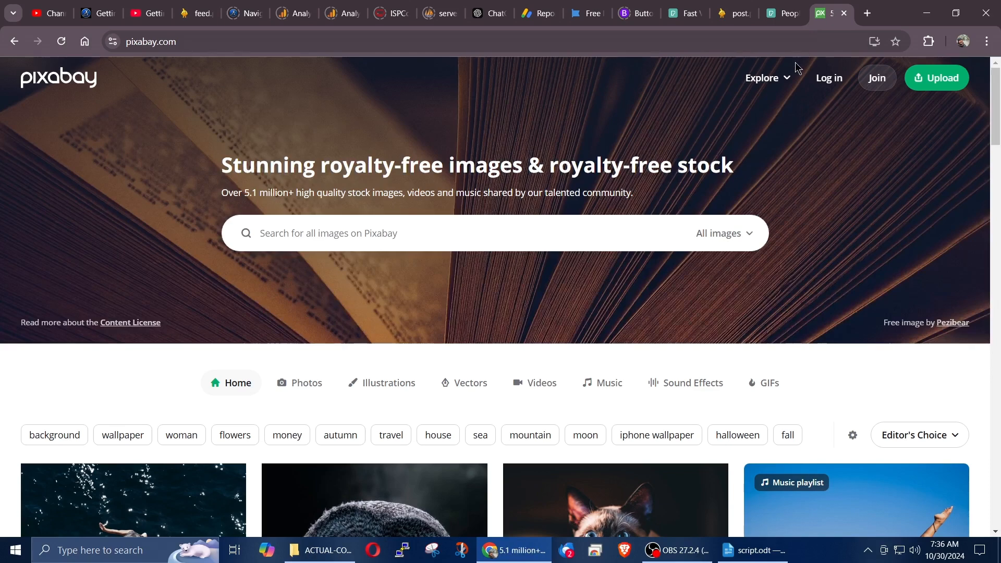
left_click(783, 12)
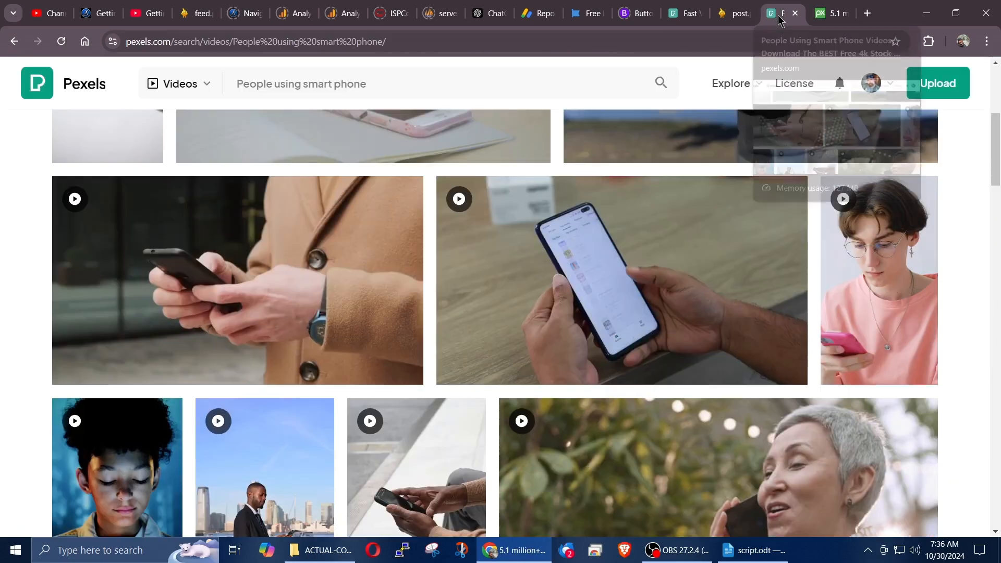
Step: Browse the Pexels "People using smart phone" videos and preview clips that could suit the commercial
scroll(334, 282, "up", 5)
mouse_move(534, 308)
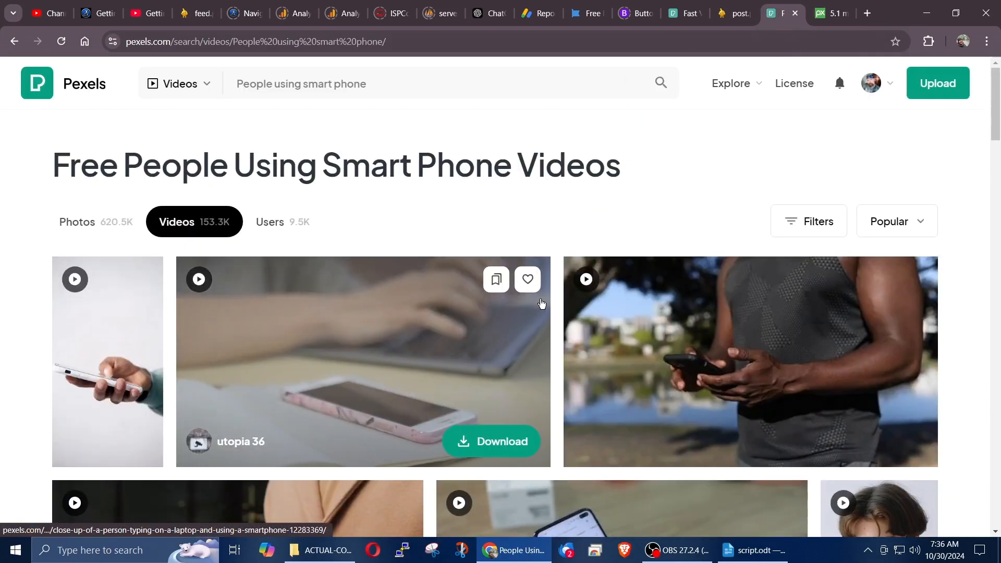
scroll(541, 304, "down", 6)
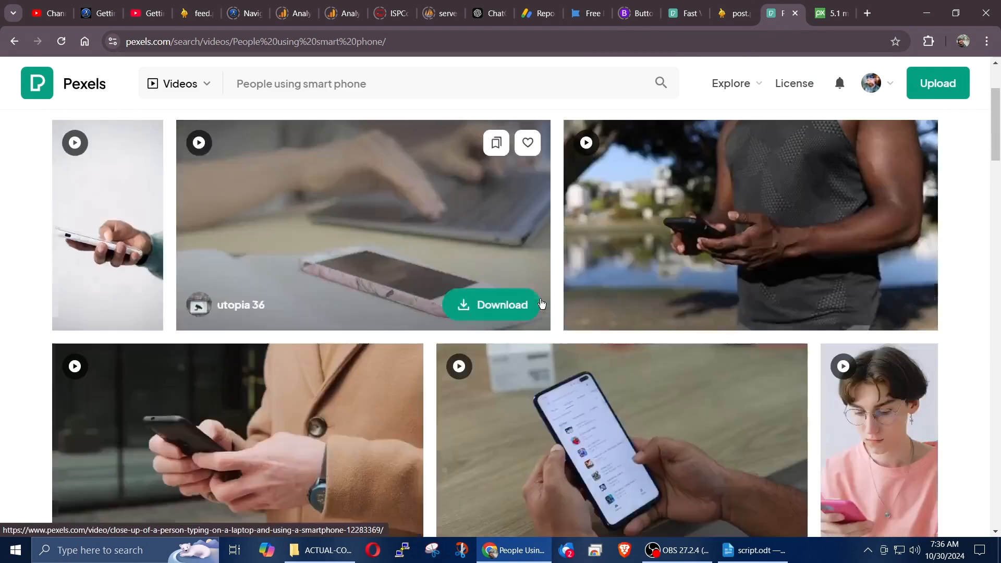
mouse_move(319, 336)
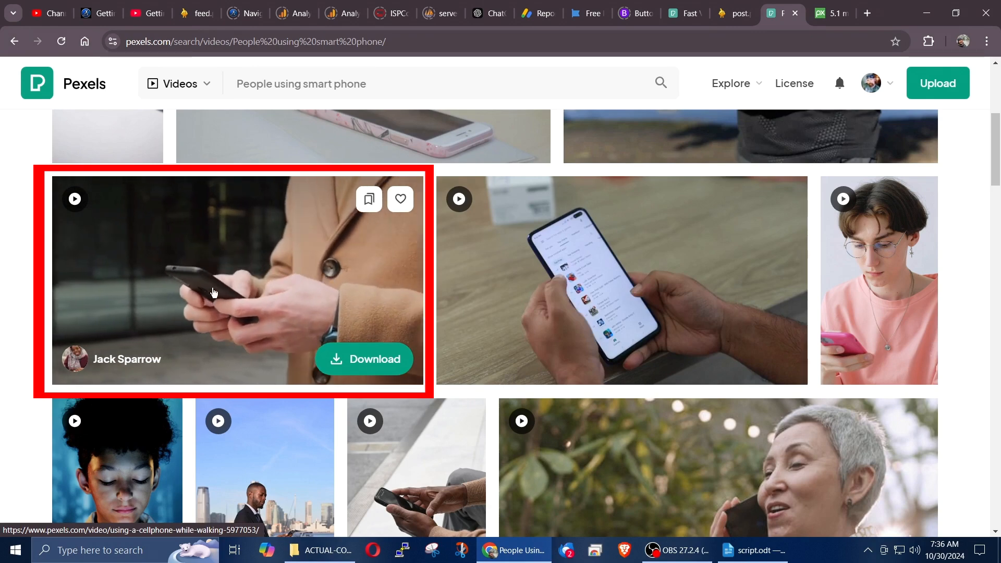
scroll(214, 292, "down", 3)
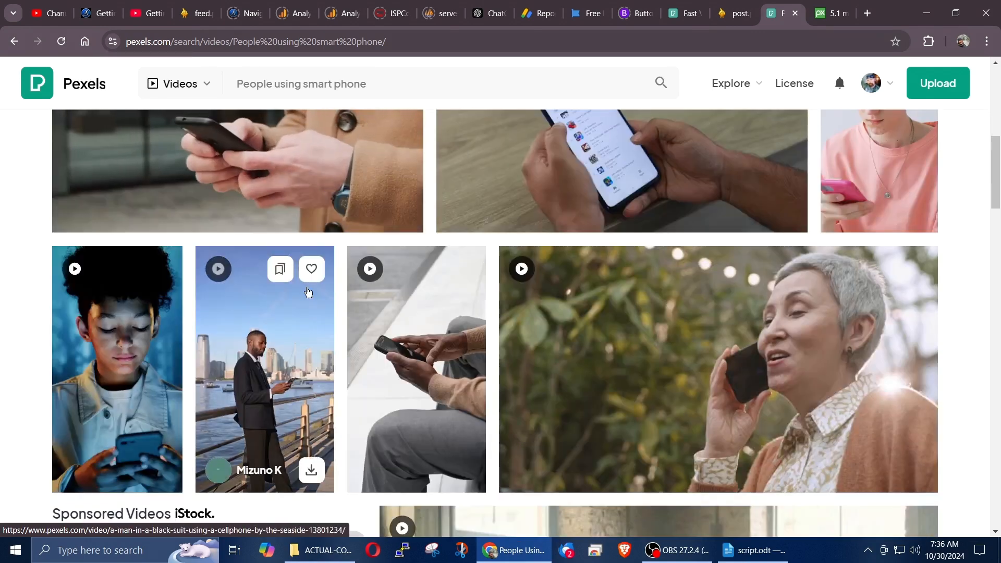
scroll(412, 293, "down", 3)
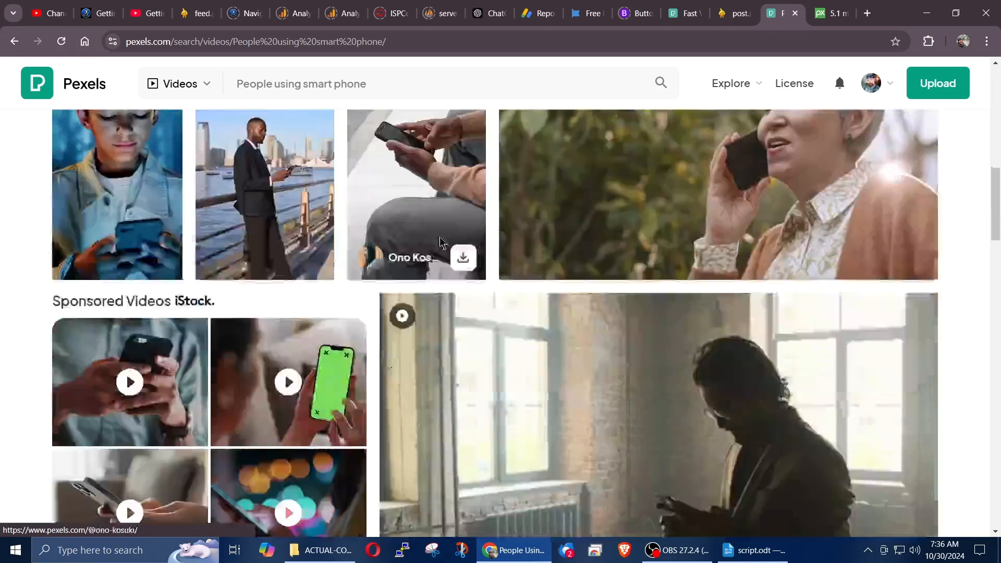
scroll(438, 240, "up", 6)
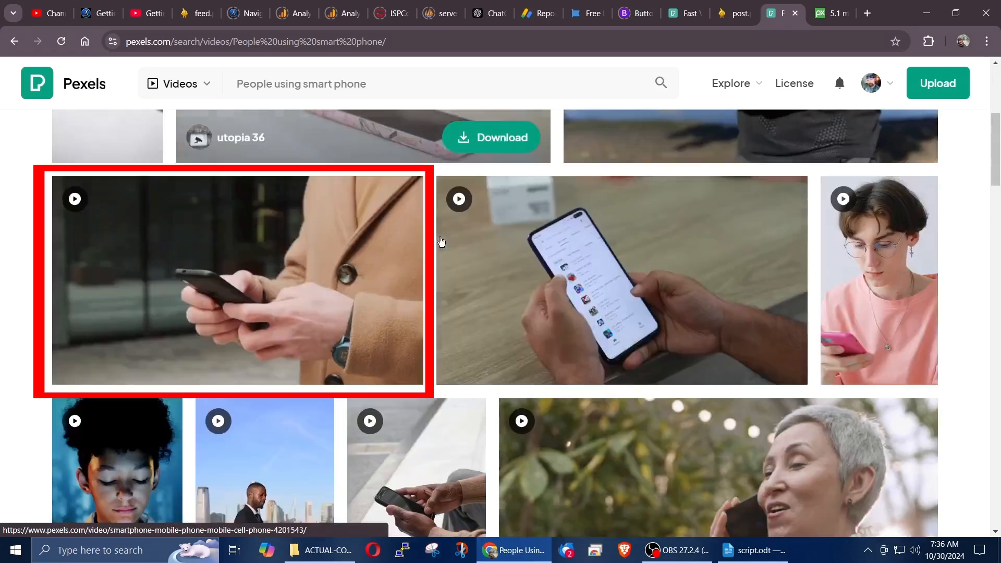
mouse_move(176, 260)
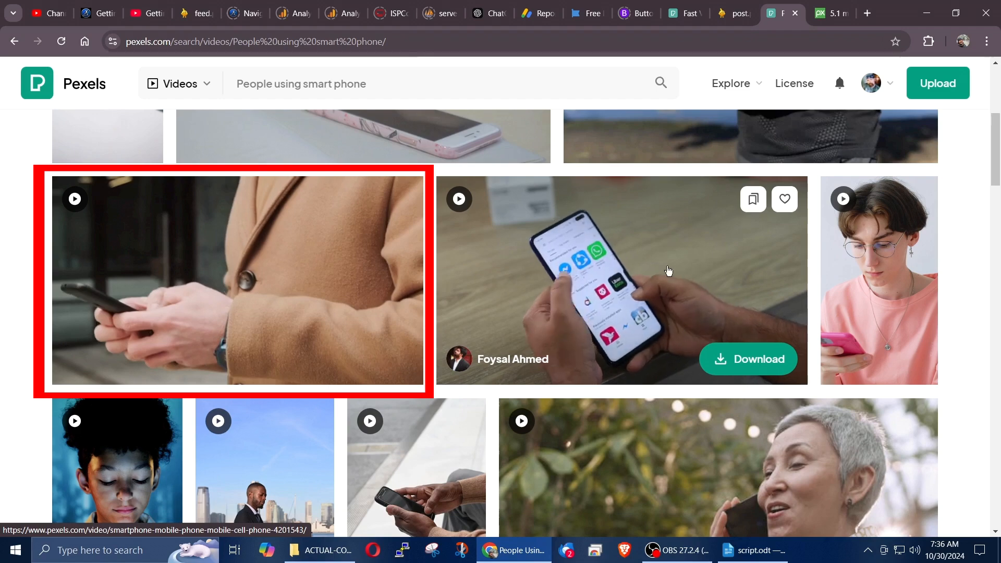
scroll(519, 285, "down", 8)
scroll(519, 284, "down", 3)
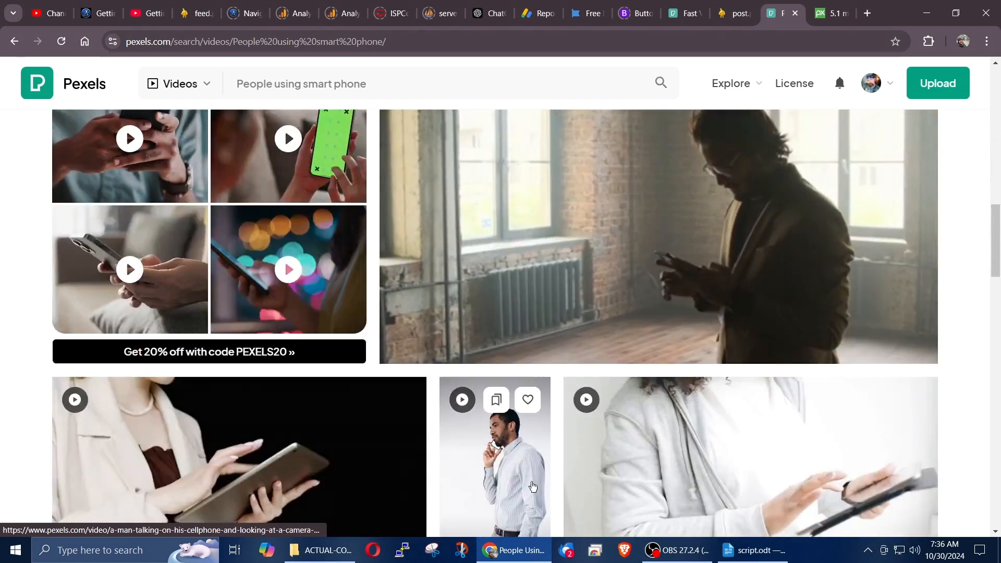
Step: Switch to script.odt and highlight the "Visuals of users interacting with the app, posting items for sale" heading and its narration line
left_click(738, 553)
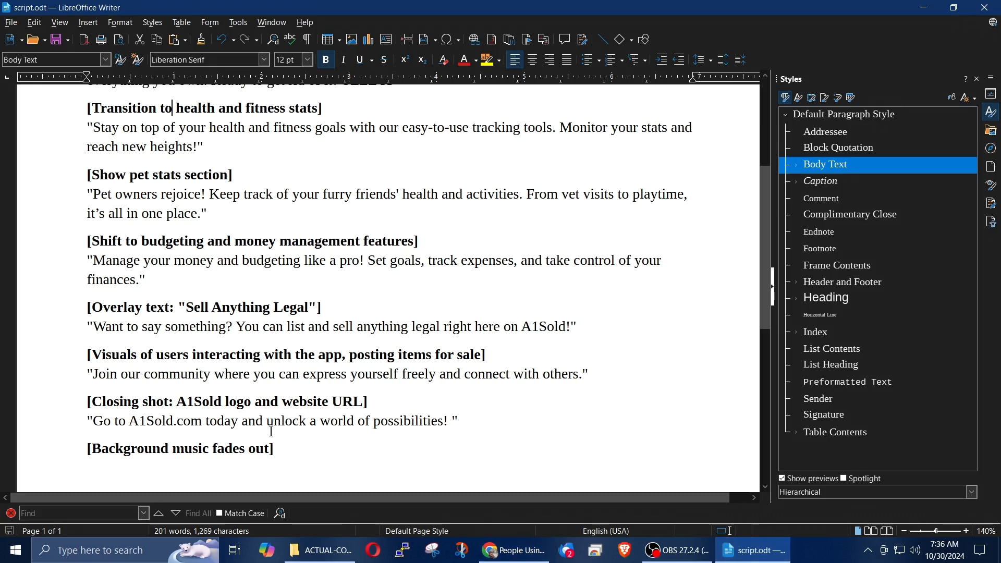
left_click_drag(83, 361, 559, 385)
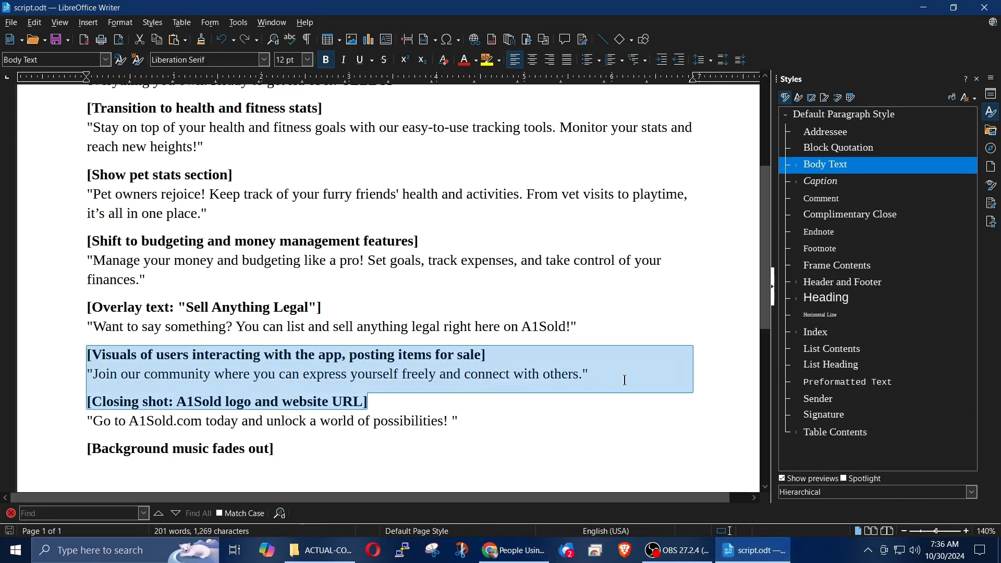
left_click_drag(625, 380, 639, 376)
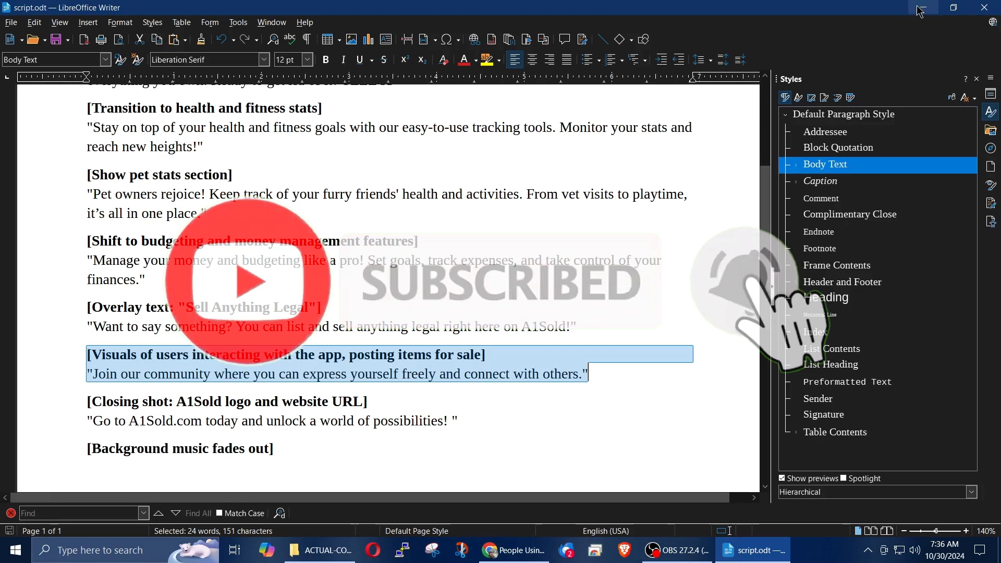
Step: Switch to Chrome and download the Pexels video of a man in a brown shirt holding a black smartphone
key("alt+Tab")
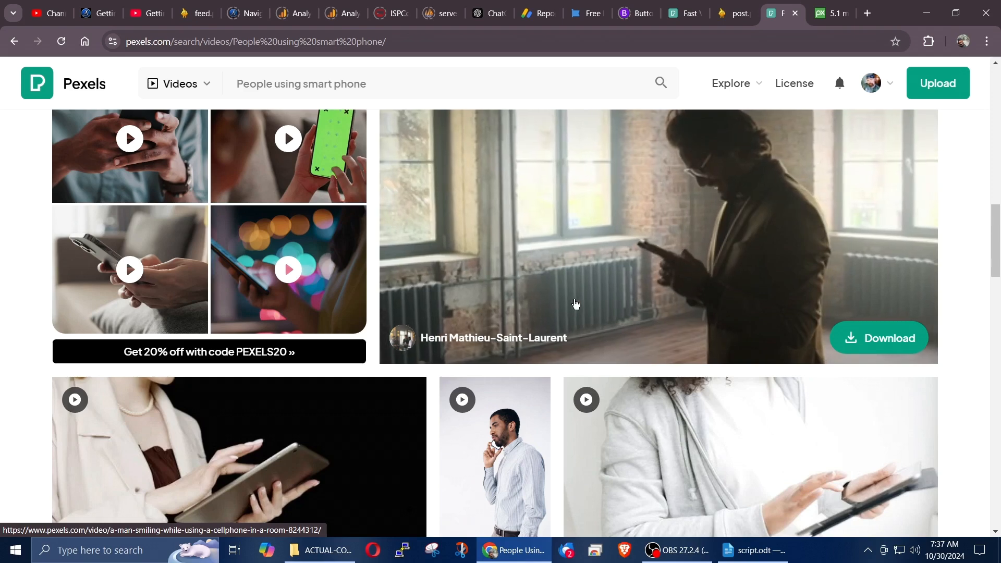
scroll(576, 305, "down", 10)
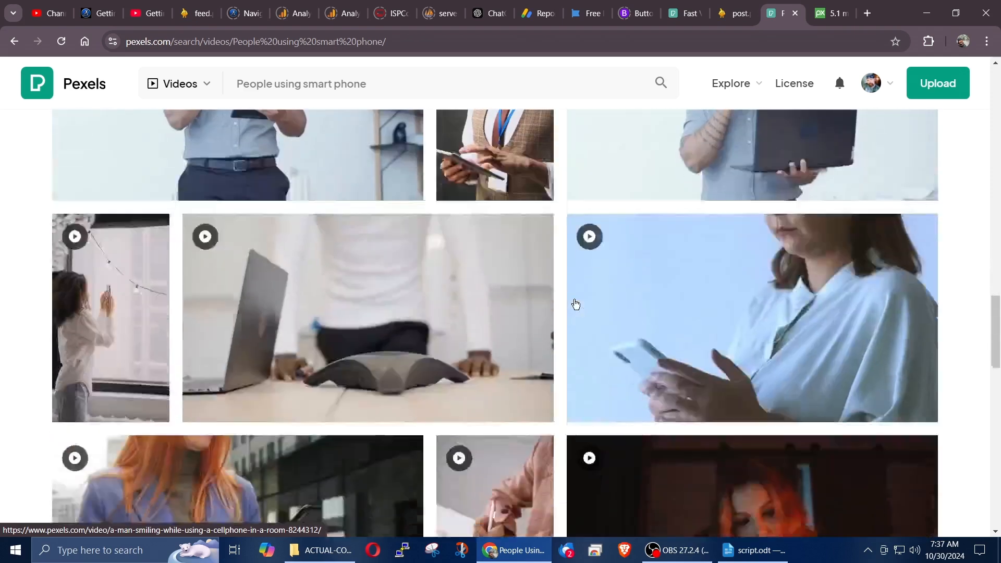
scroll(576, 304, "up", 5)
scroll(576, 304, "down", 3)
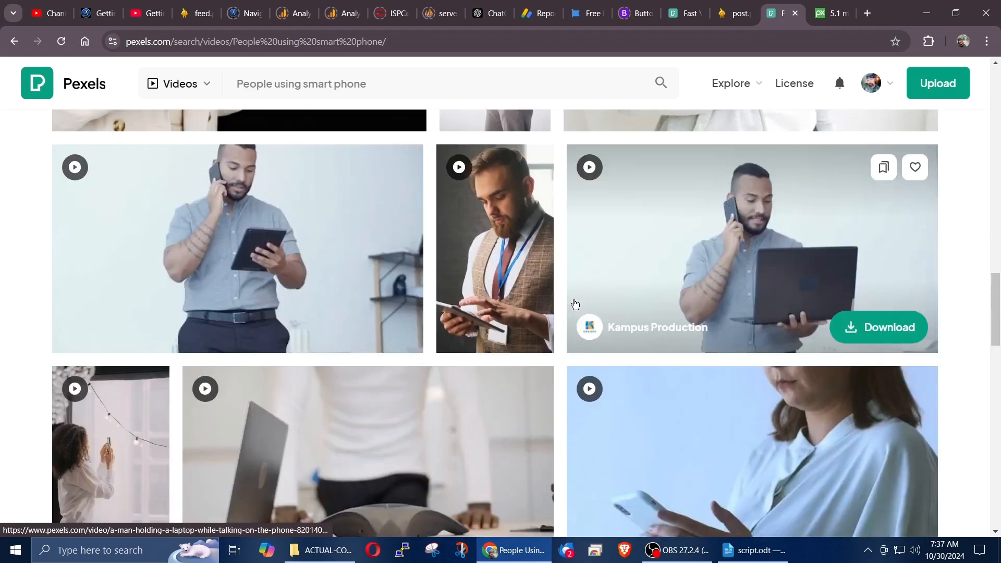
scroll(575, 304, "down", 5)
mouse_move(815, 213)
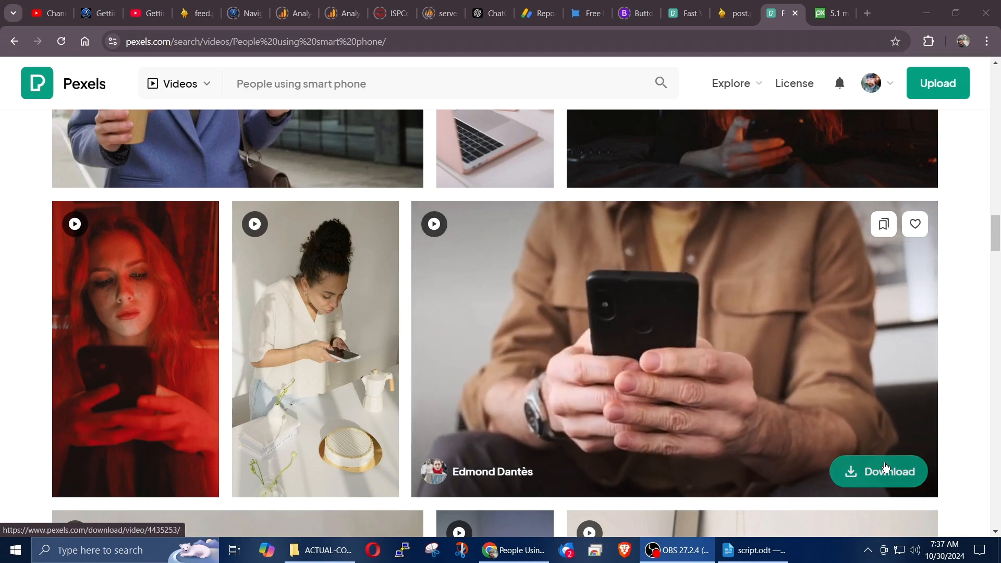
left_click(868, 475)
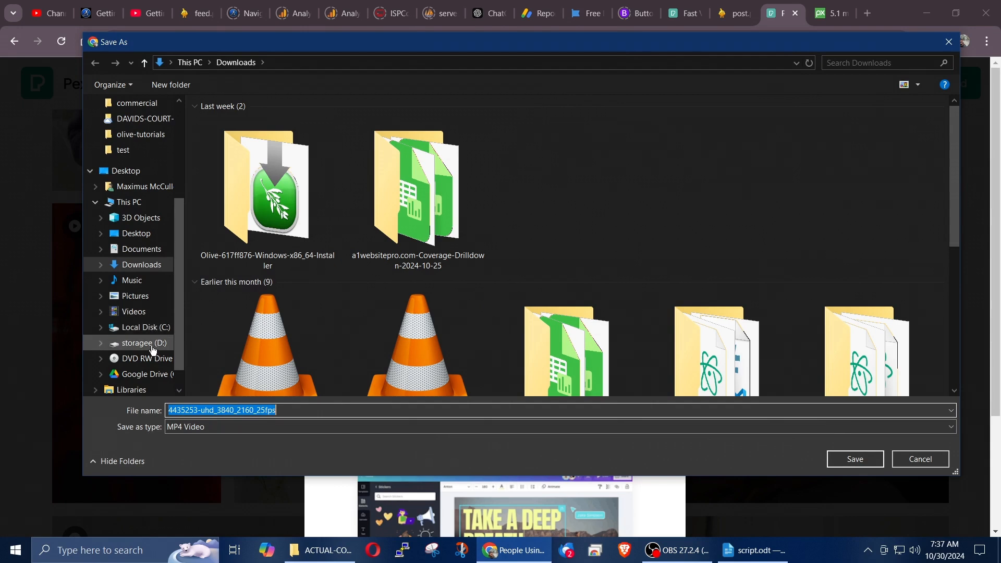
Step: Save the clip as people-using-phone in the Videos > a1sold > commercial > ACTUAL-COMMERCIAL folder
left_click(134, 311)
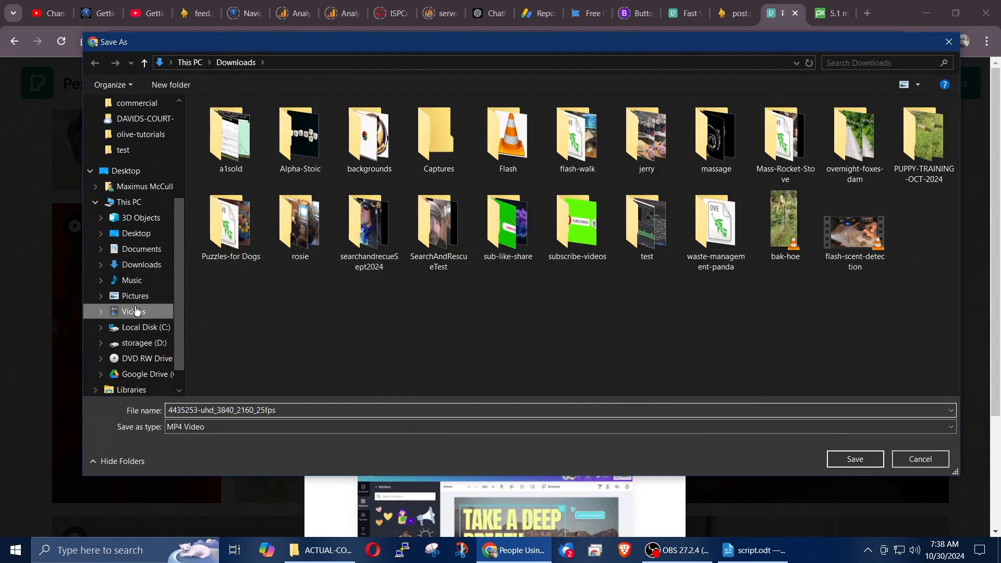
double_click(256, 152)
double_click(257, 153)
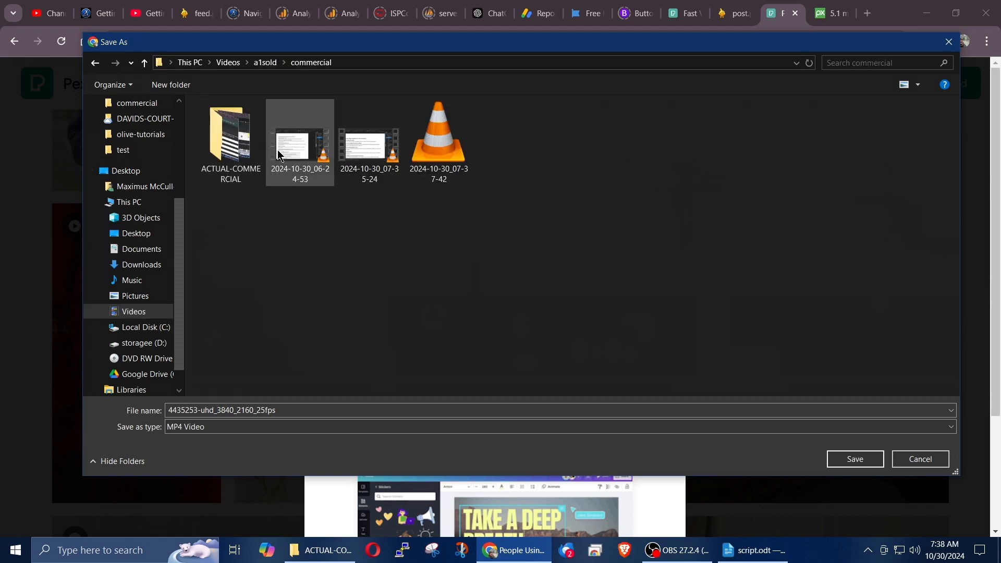
double_click(229, 138)
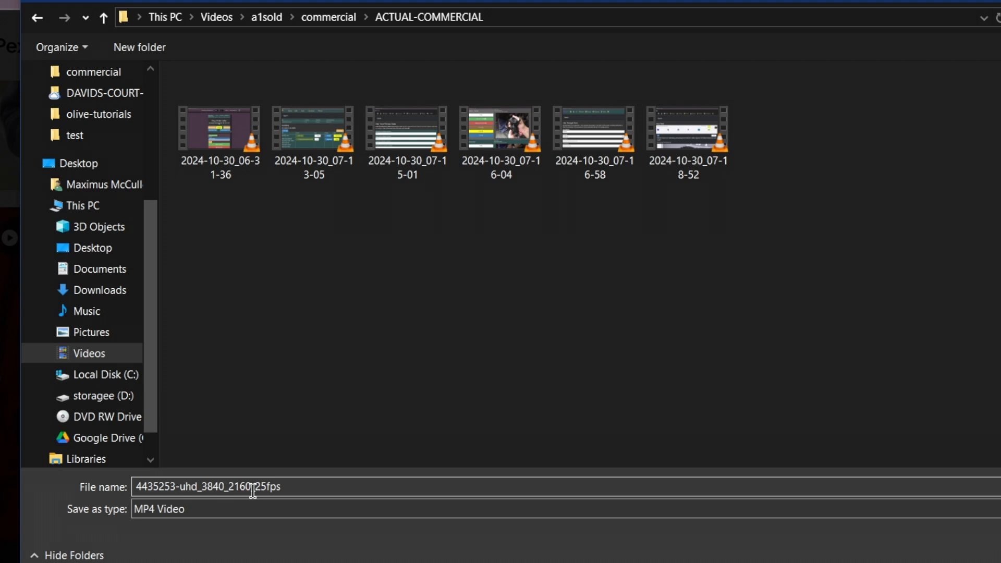
left_click(317, 493)
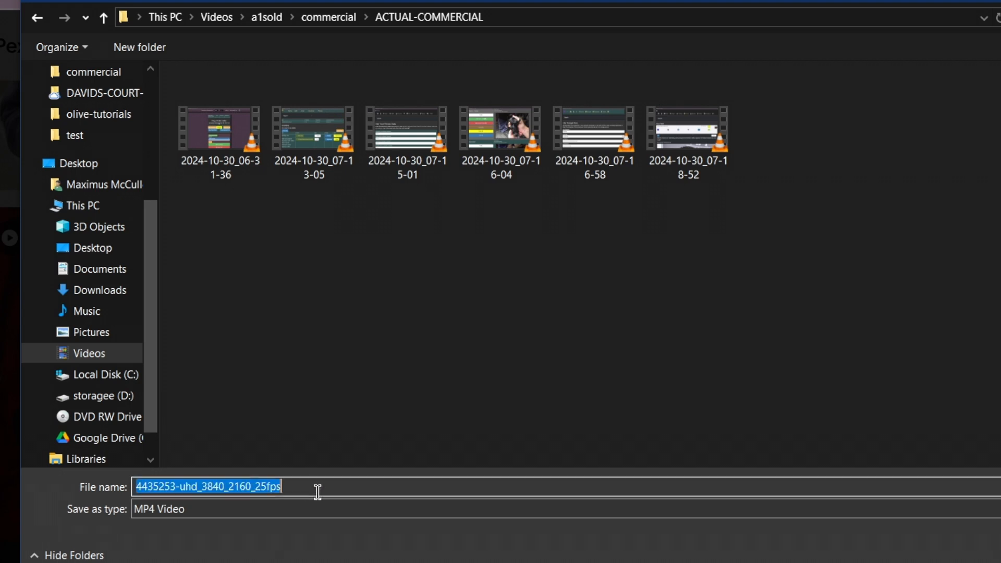
type("people-using-phone")
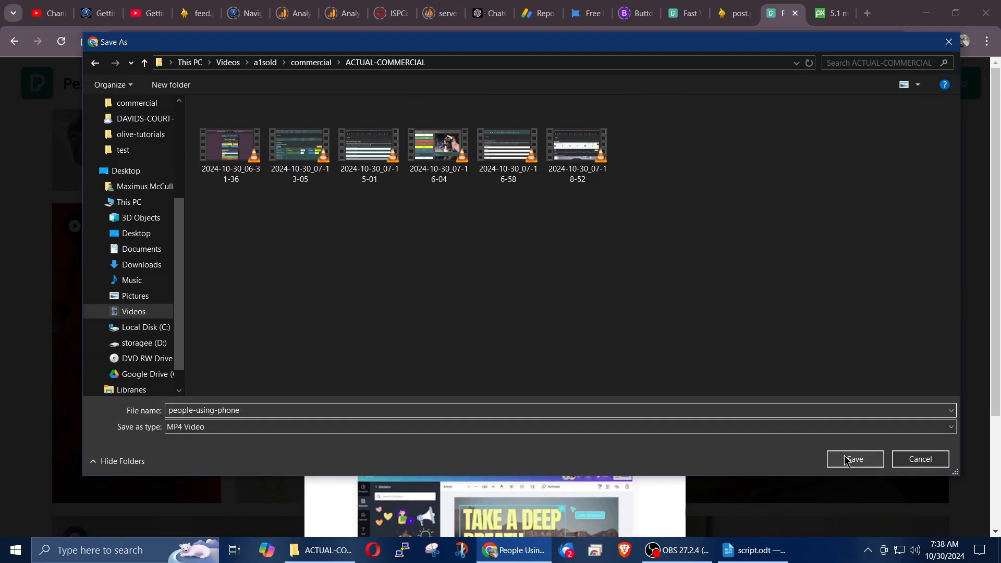
left_click(846, 461)
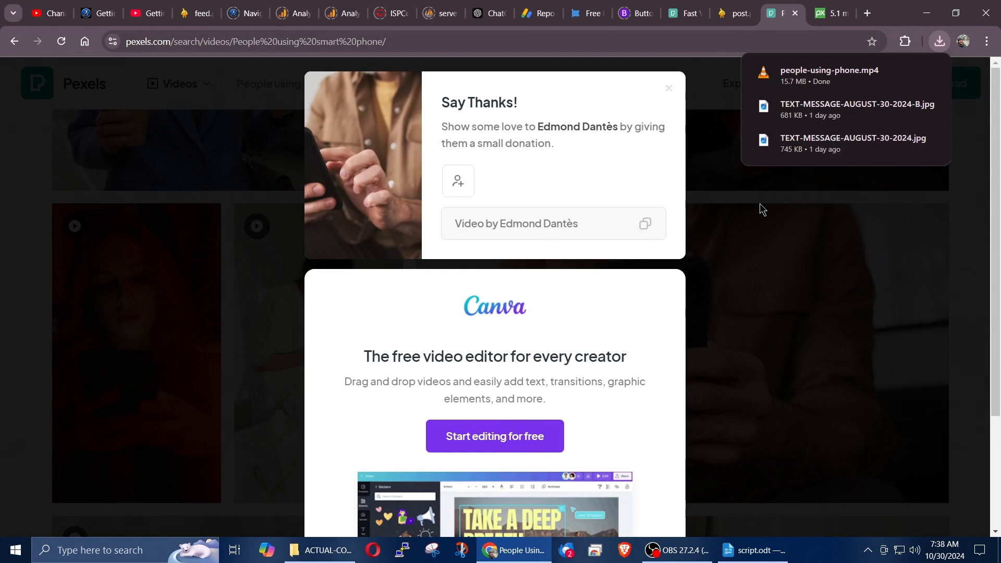
Step: Copy the video's creator credit from Pexels and create a text document named thanks in the ACTUAL-COMMERCIAL folder
triple_click(561, 152)
left_click(646, 224)
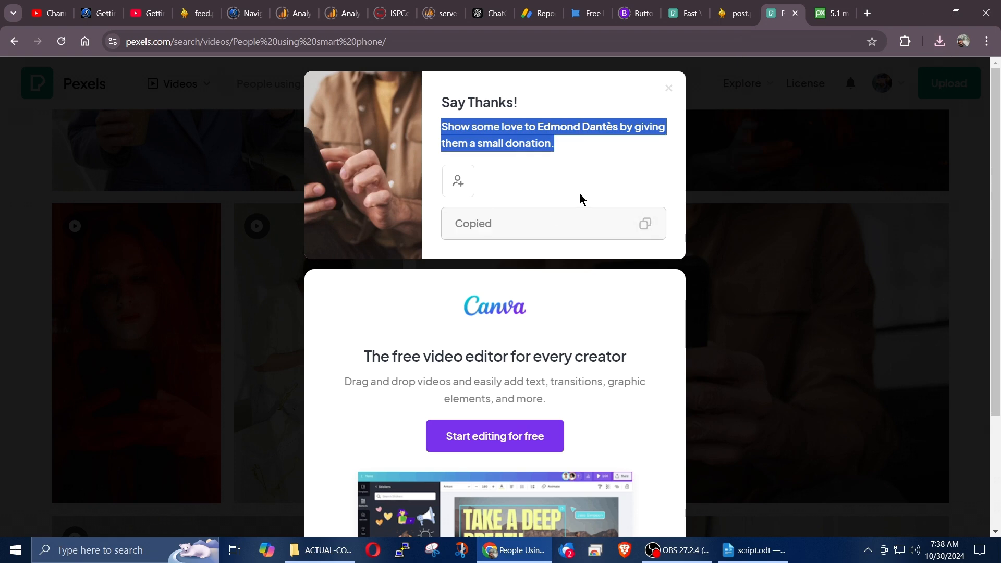
left_click(314, 559)
right_click(593, 284)
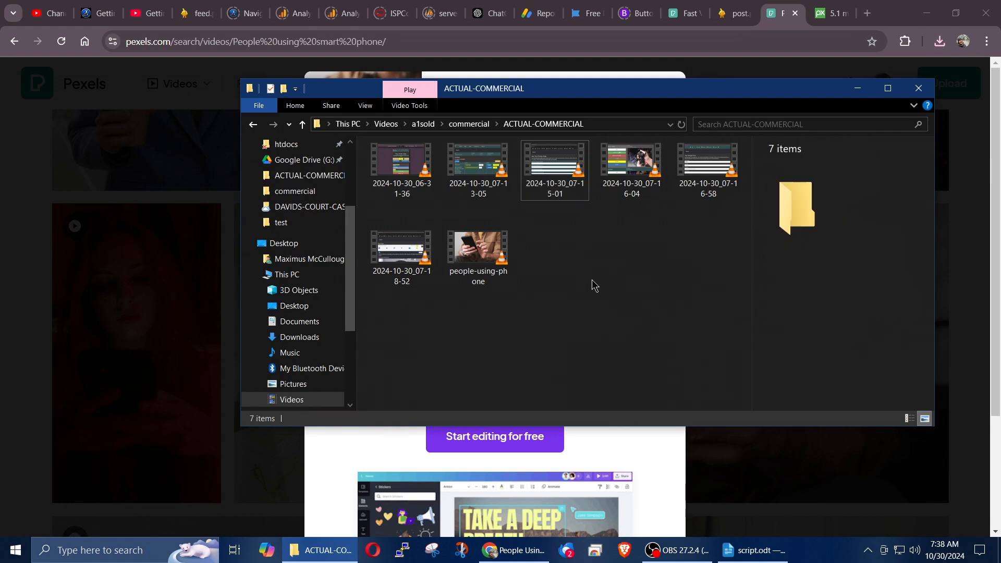
mouse_move(688, 491)
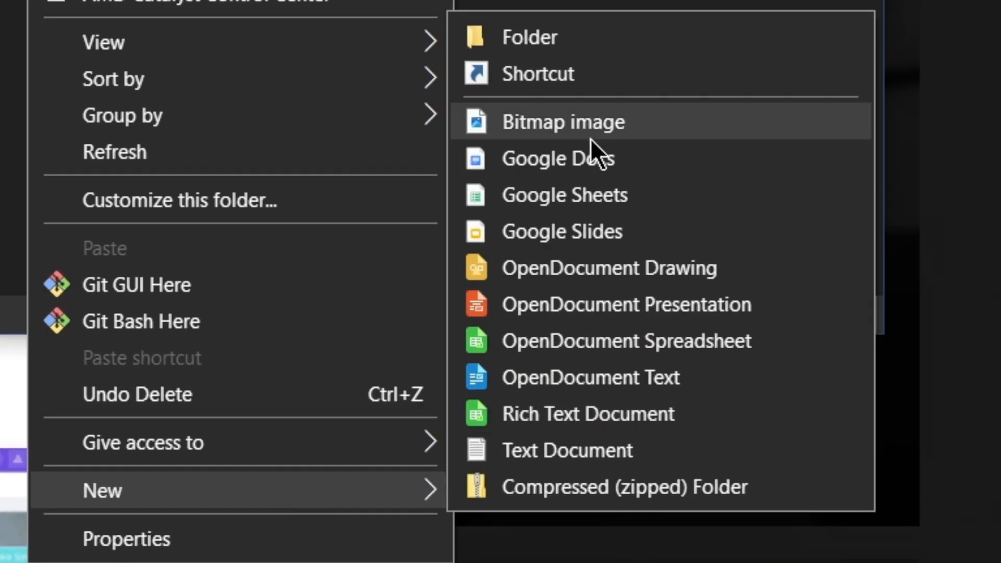
left_click(516, 447)
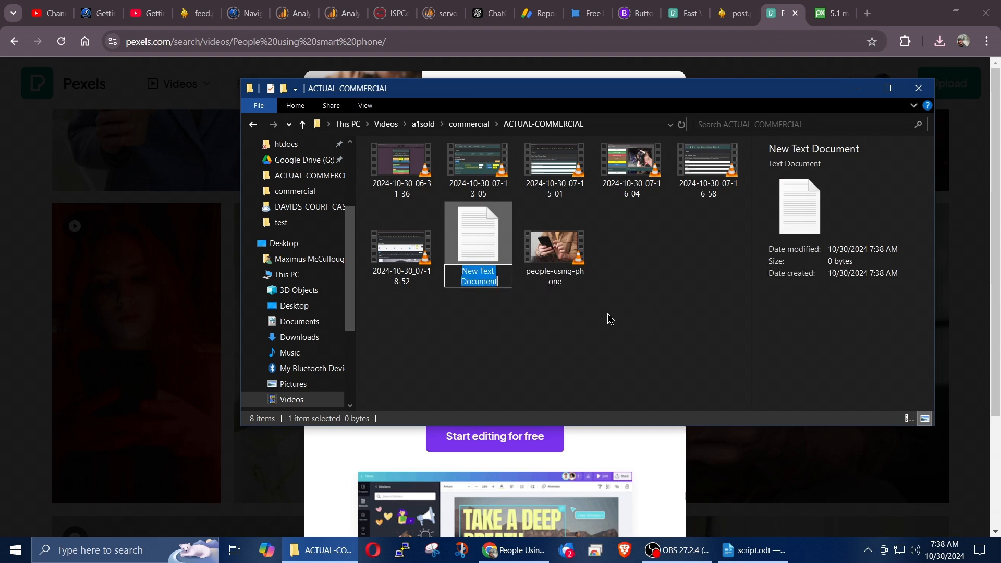
type("thanks")
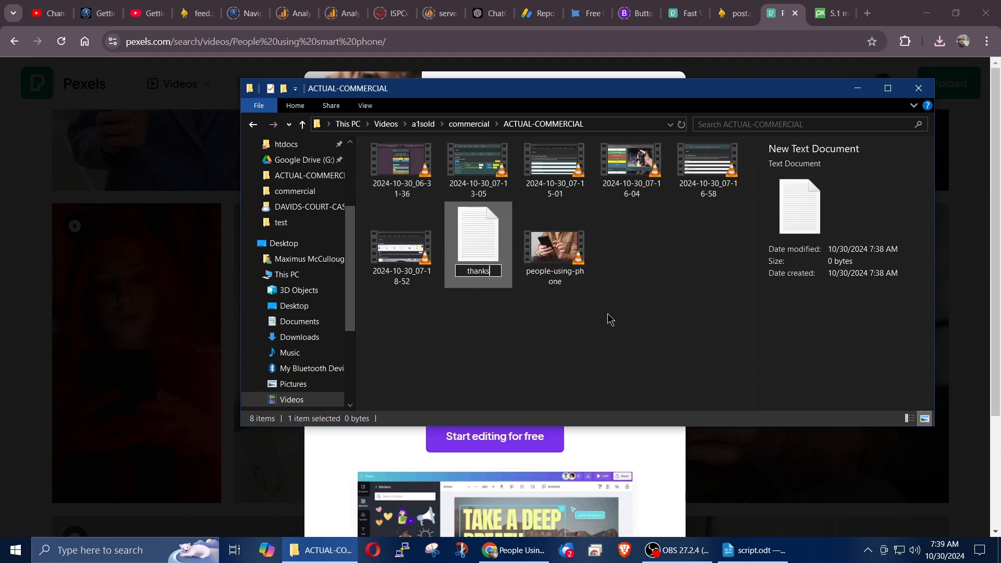
key("Return")
Step: Paste the video credit into the thanks document and save it, then return to Pexels and dismiss the donation pop-up
double_click(563, 238)
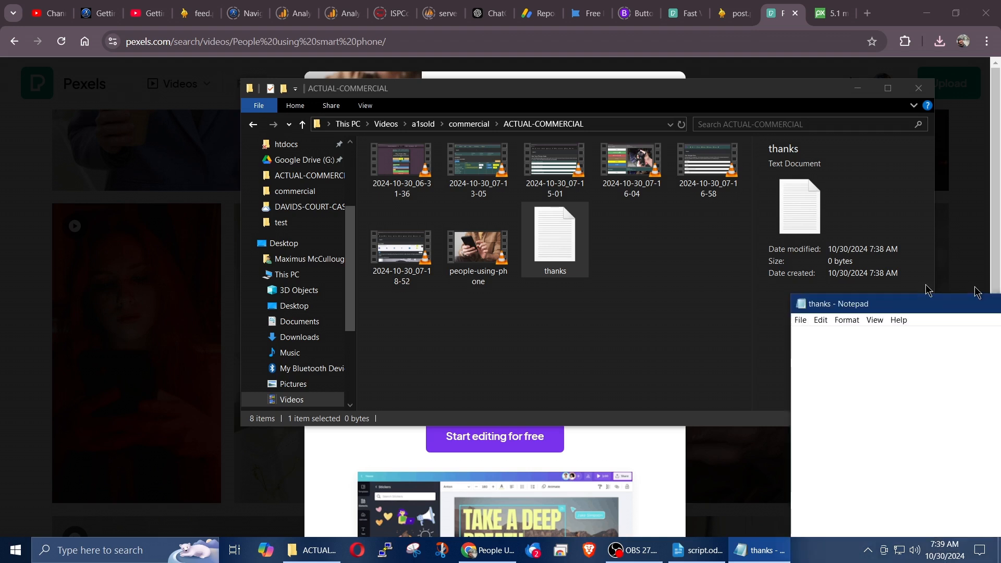
type("Video by Edmond Dantès: https://www.pexels.com/video/man-texting-on-his-smartphone-4435253/")
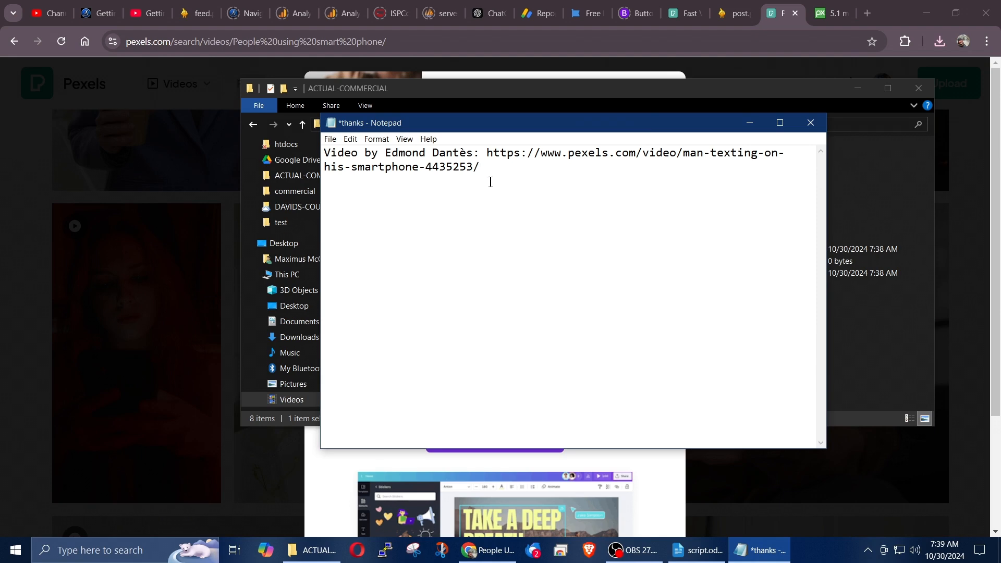
key("ctrl+s")
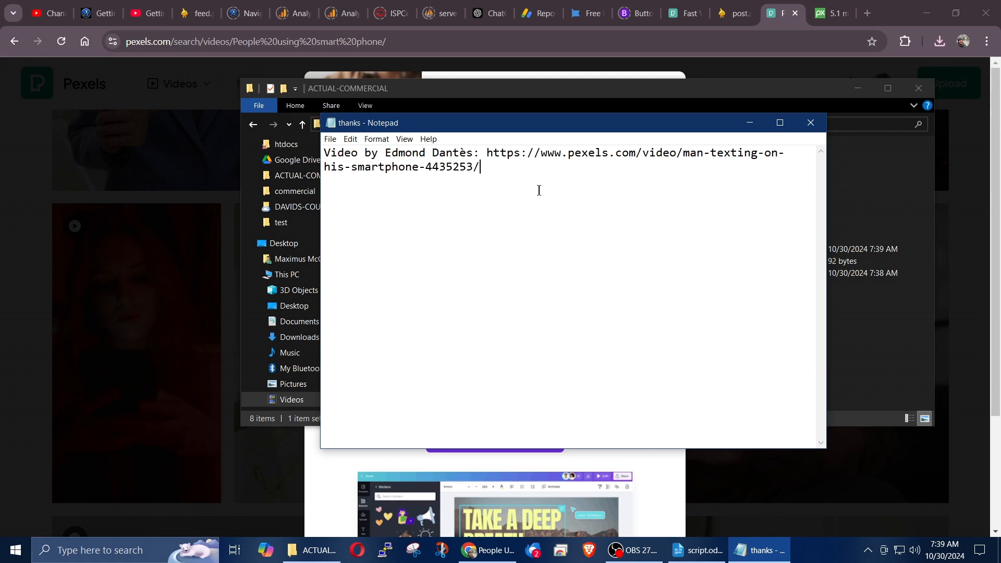
left_click(750, 126)
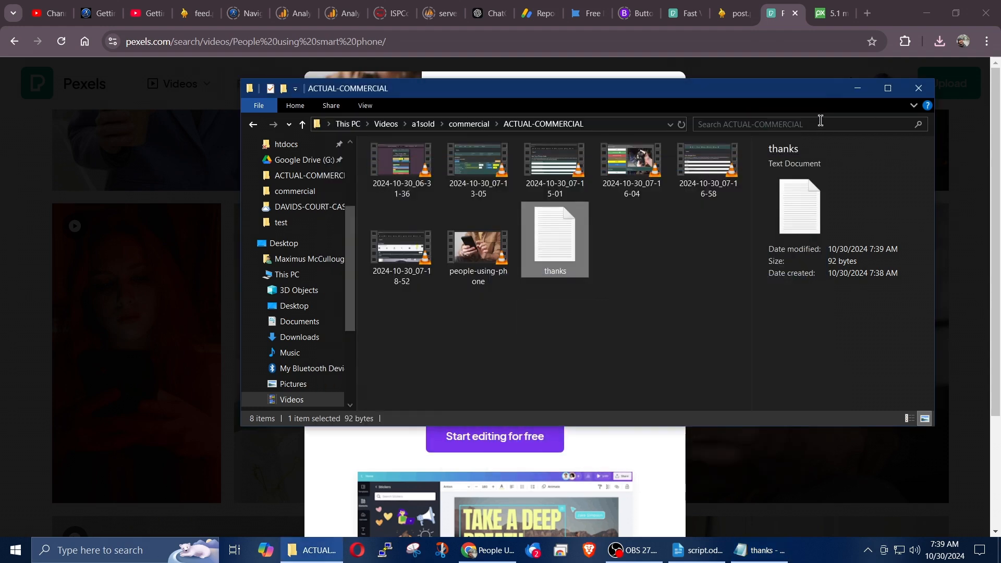
left_click(857, 88)
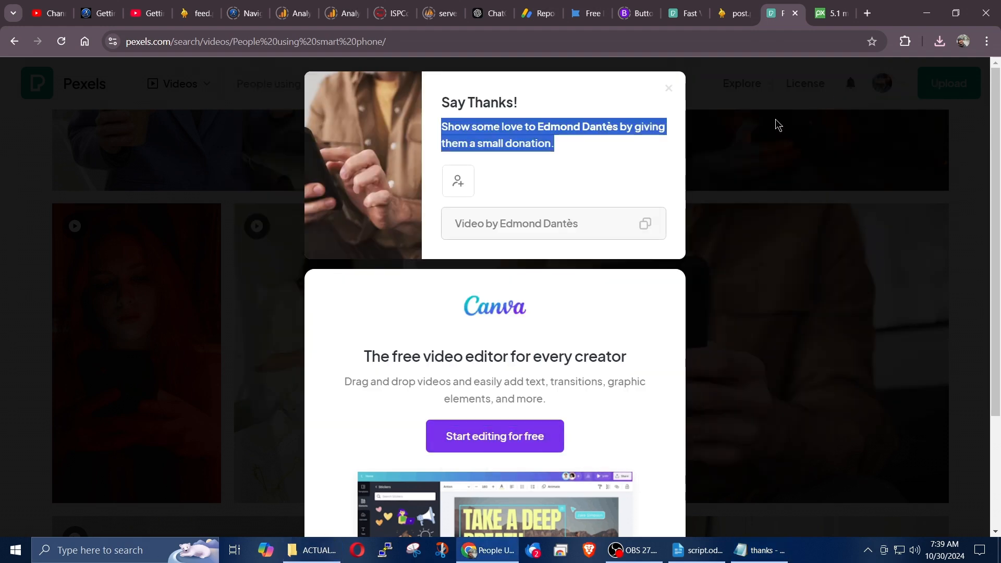
left_click(770, 171)
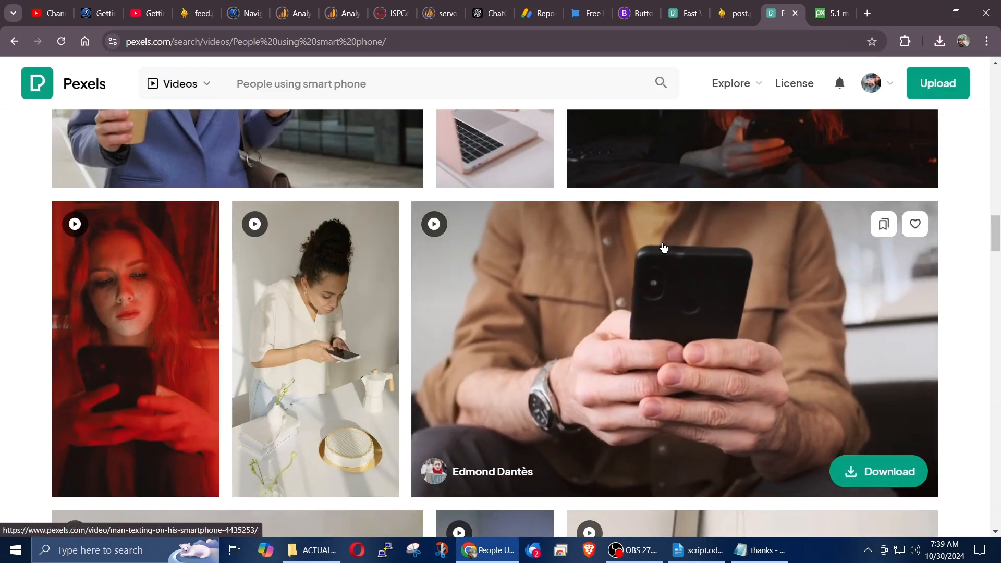
Step: Switch to script.odt and highlight the "Closing shot: A1Sold logo and website URL" section, then its logo wording
left_click(684, 556)
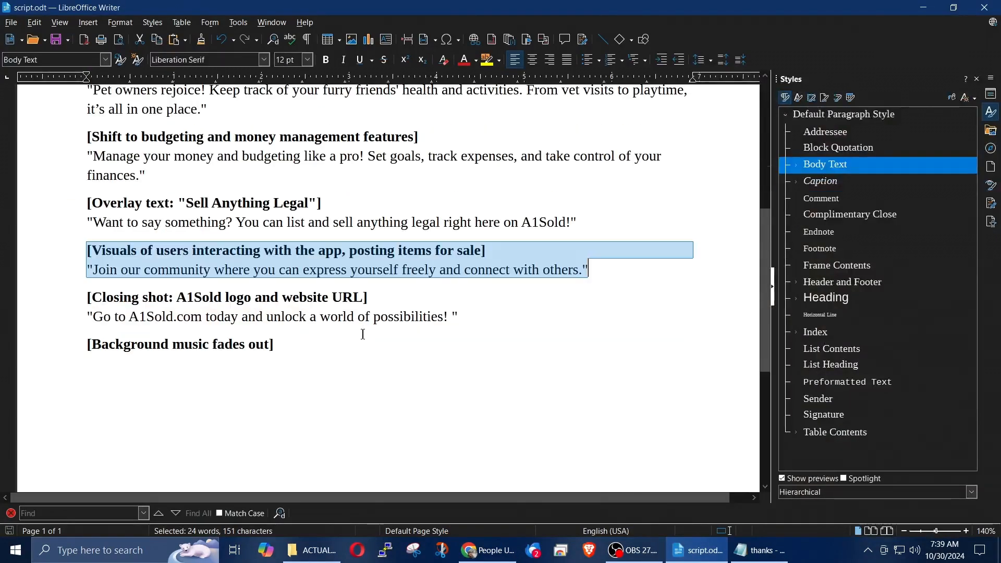
left_click_drag(92, 298, 494, 319)
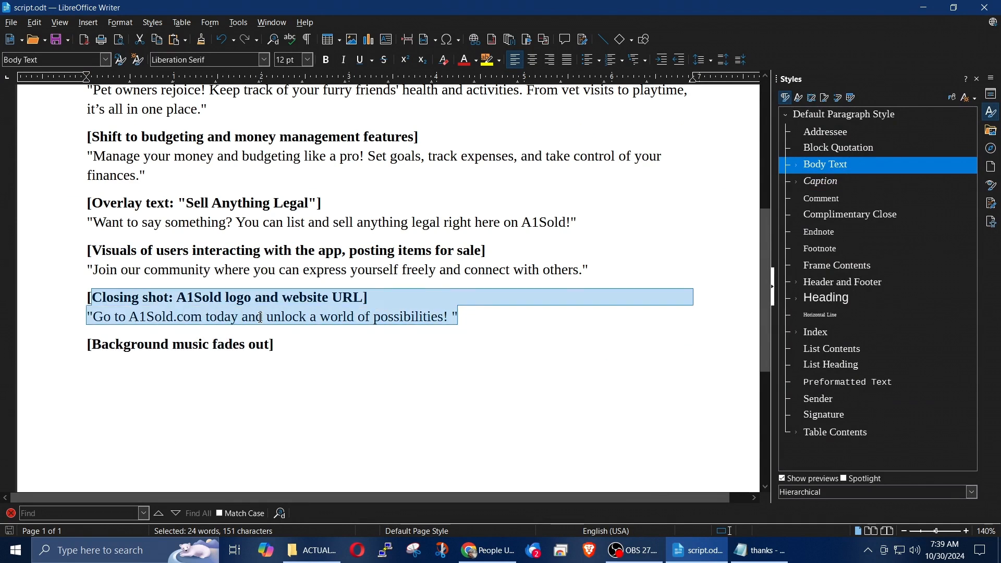
left_click(469, 318)
left_click_drag(185, 300, 251, 297)
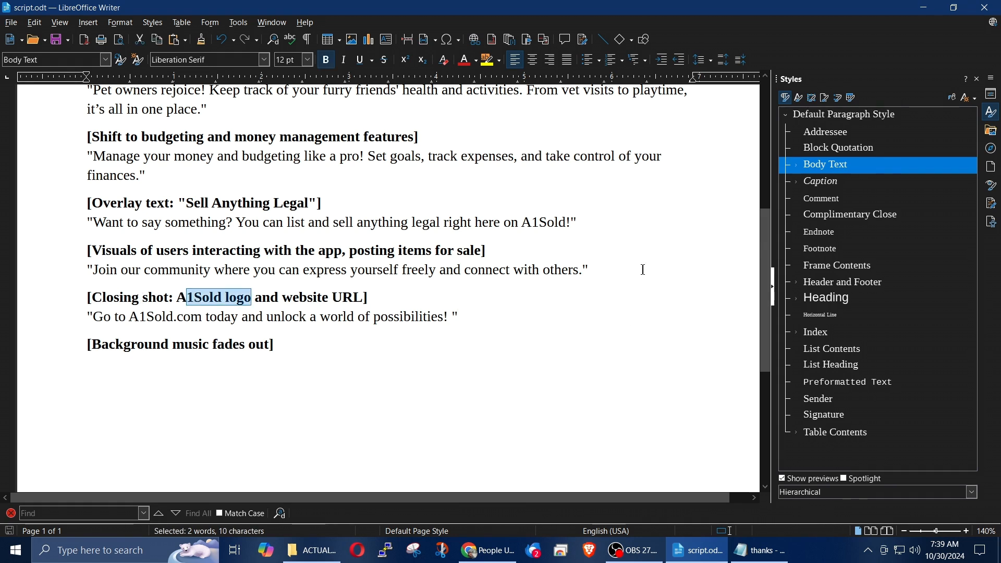
Step: Switch to File Explorer and copy the 1200x800 banana logo image from the PROMOTION folder into ACTUAL-COMMERCIAL
left_click(312, 550)
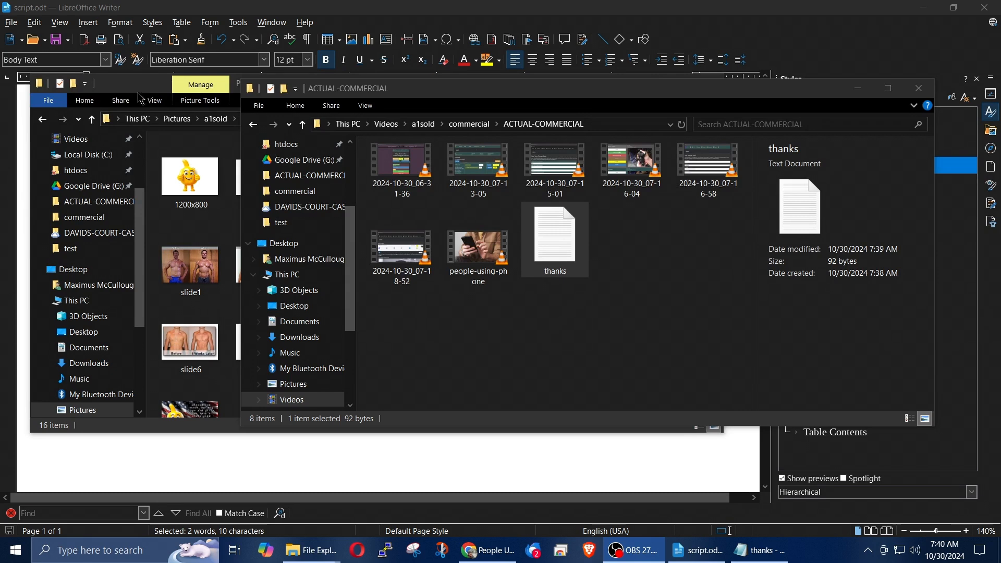
left_click(140, 98)
left_click(194, 184)
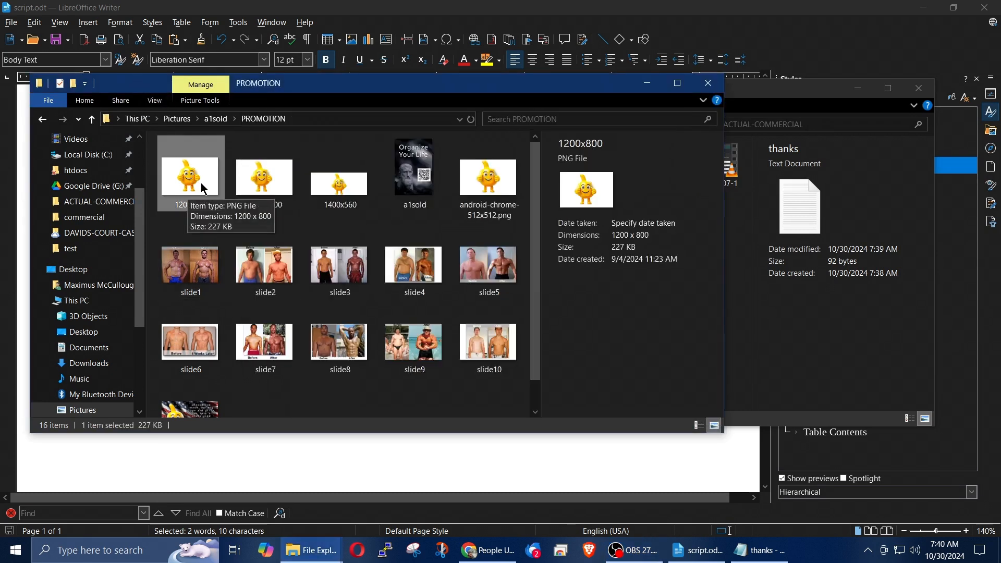
left_click_drag(791, 91, 871, 93)
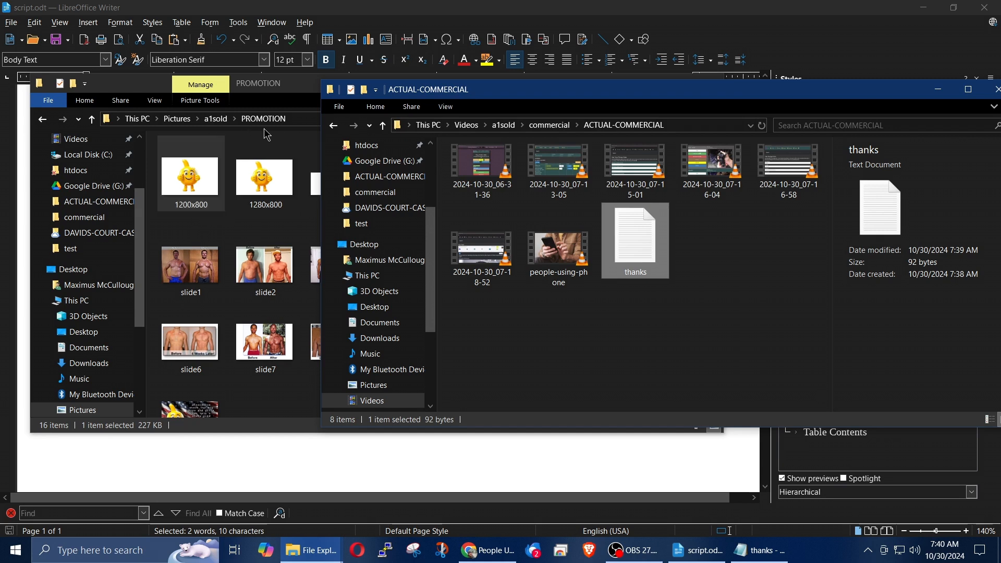
left_click_drag(189, 179, 690, 358)
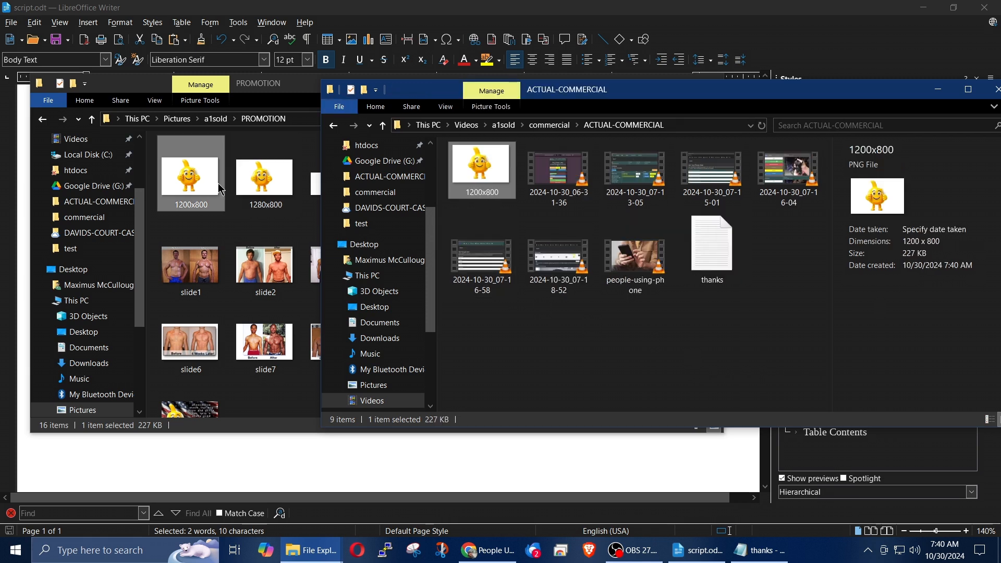
Step: Rename the copied 1200x800 image in ACTUAL-COMMERCIAL as logo
right_click(479, 170)
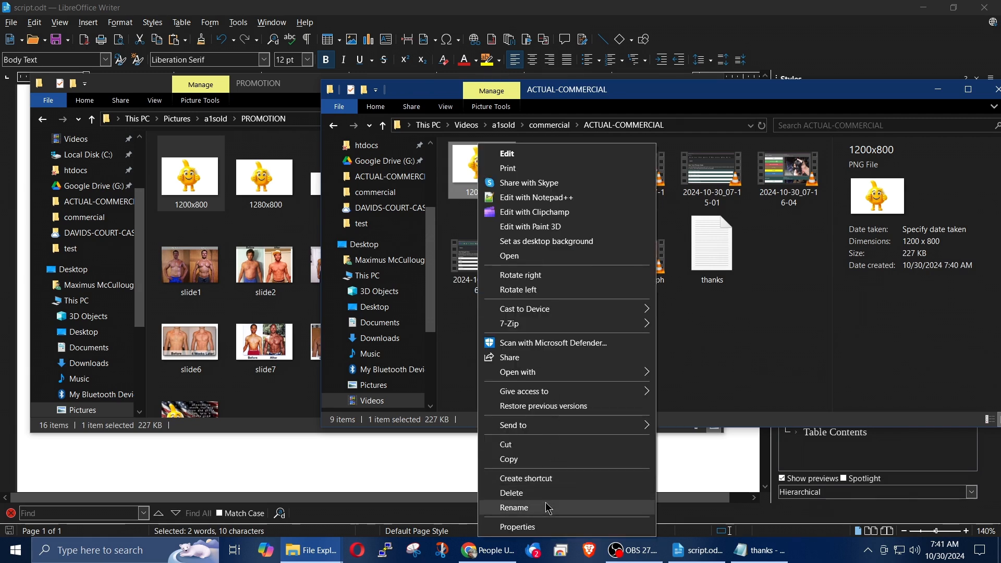
left_click(546, 507)
type("logo")
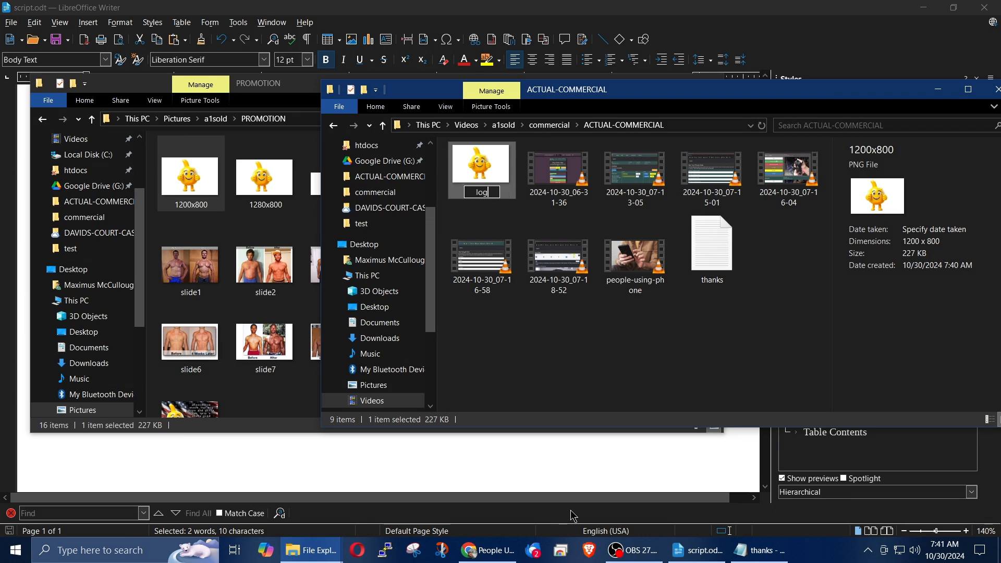
key("Return")
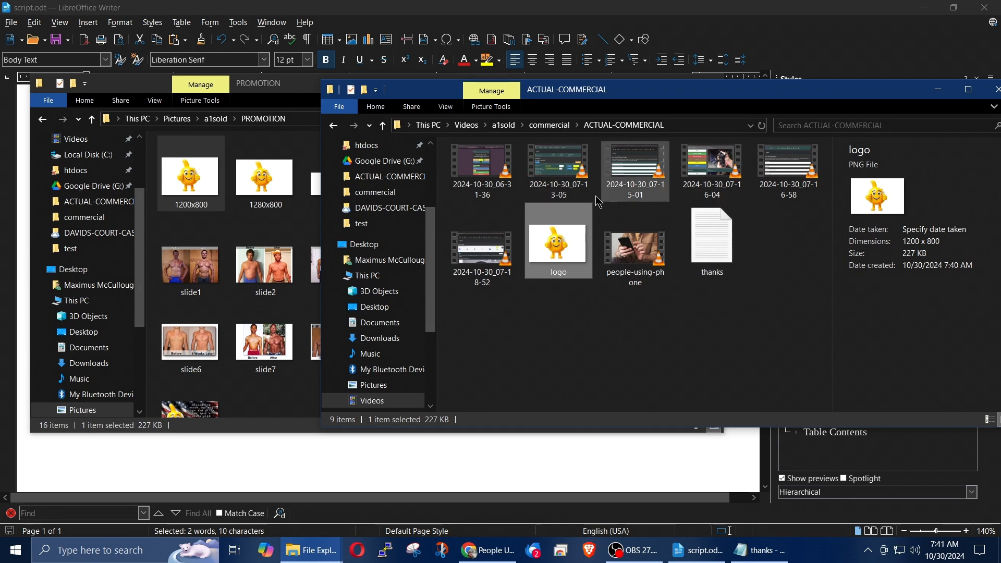
left_click(672, 347)
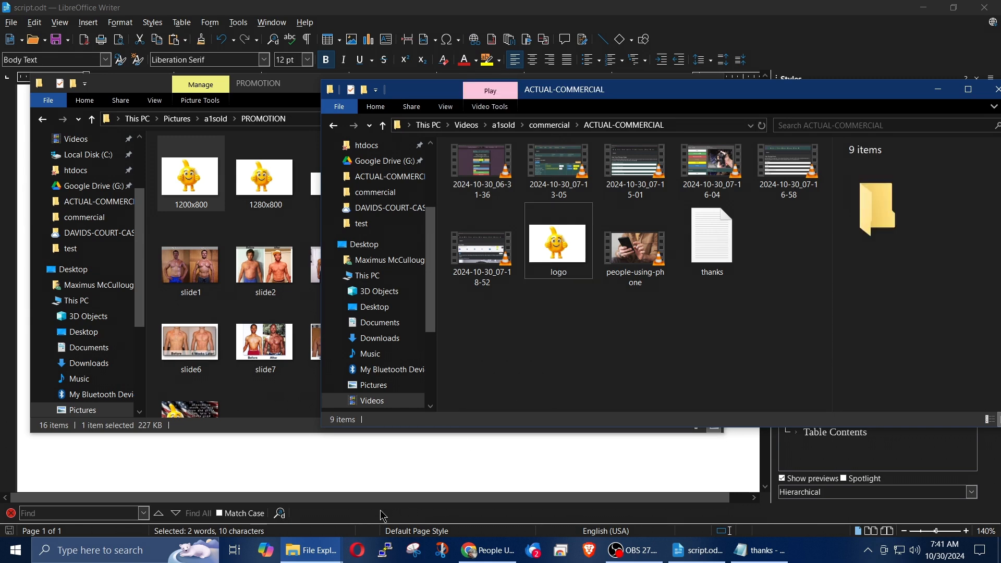
Step: Return to script.odt and review its sections from the beginning of the document
left_click(412, 468)
key("ctrl+Home")
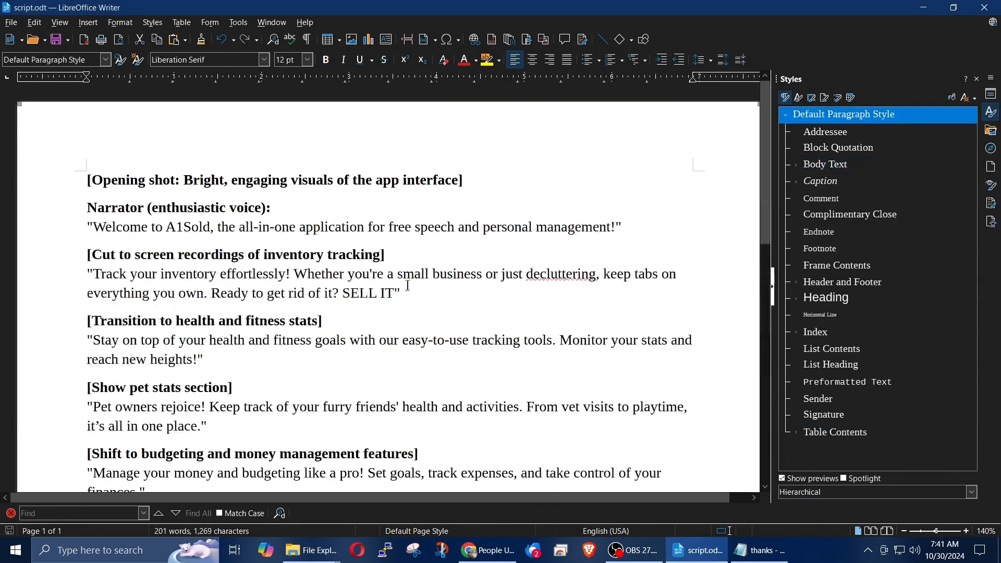
scroll(287, 246, "down", 2)
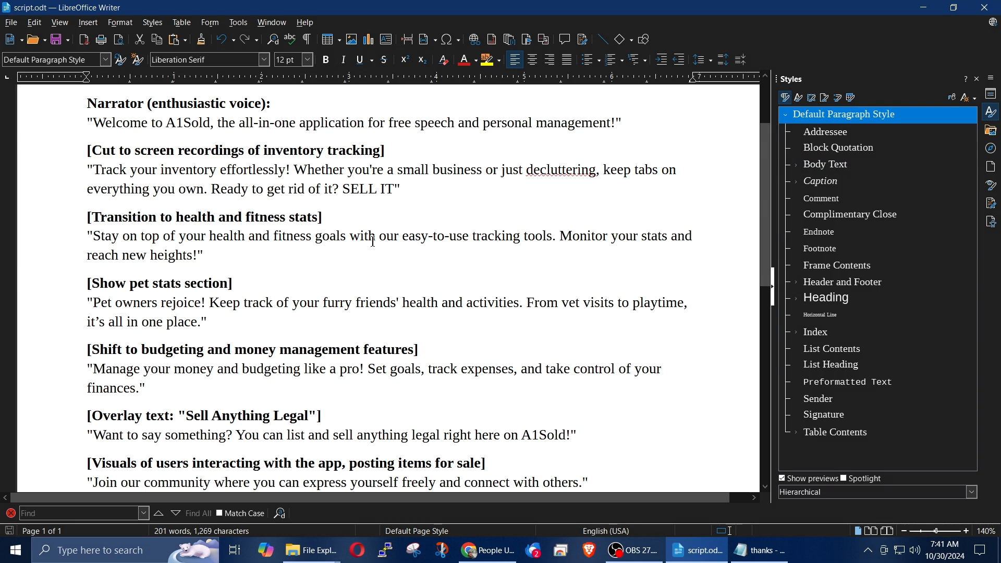
Step: Read through the script's sections again, from the closing shot and background music back up to the opening shot
key("ctrl+End")
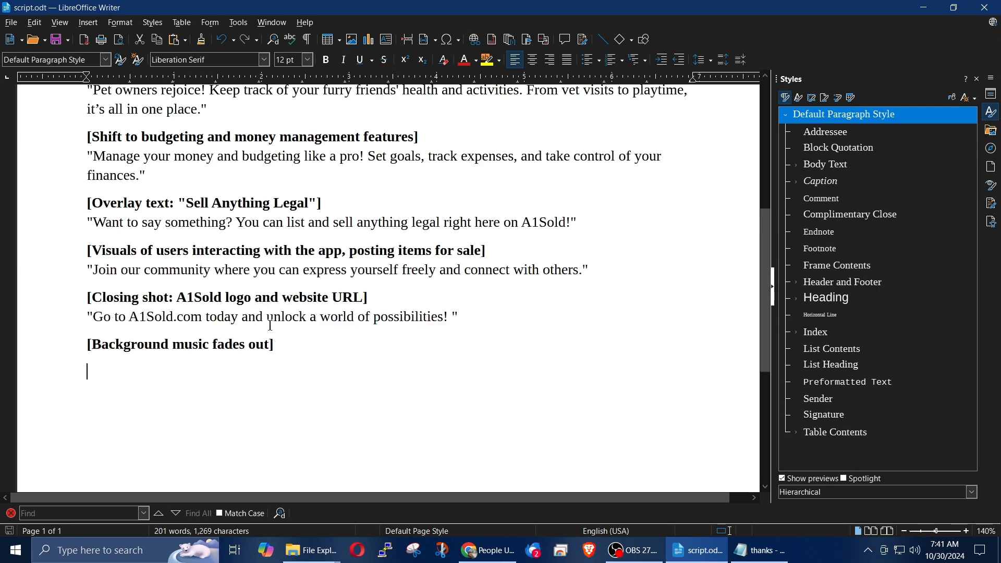
scroll(447, 300, "up", 5)
scroll(83, 248, "up", 2)
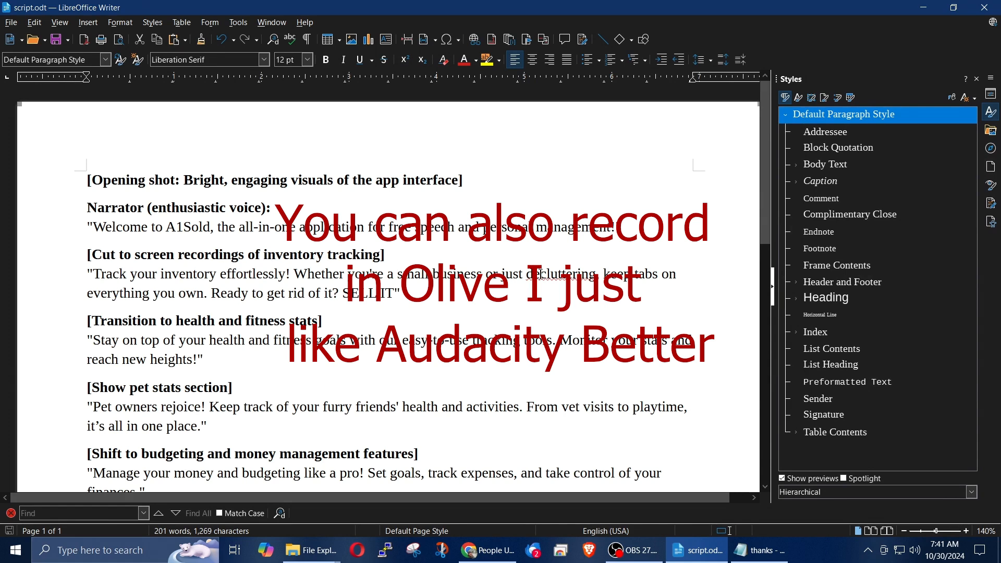
scroll(459, 300, "down", 3)
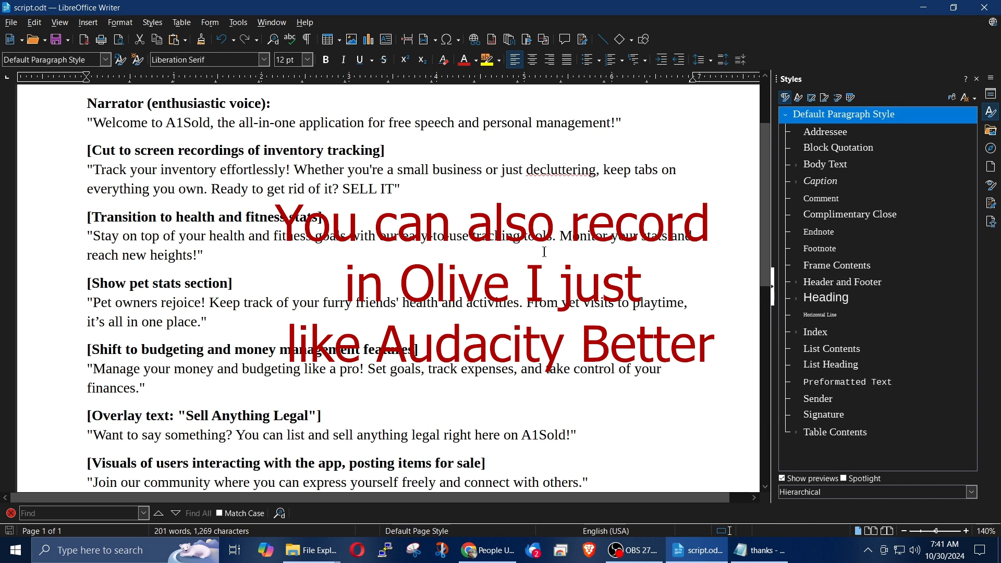
scroll(512, 262, "up", 3)
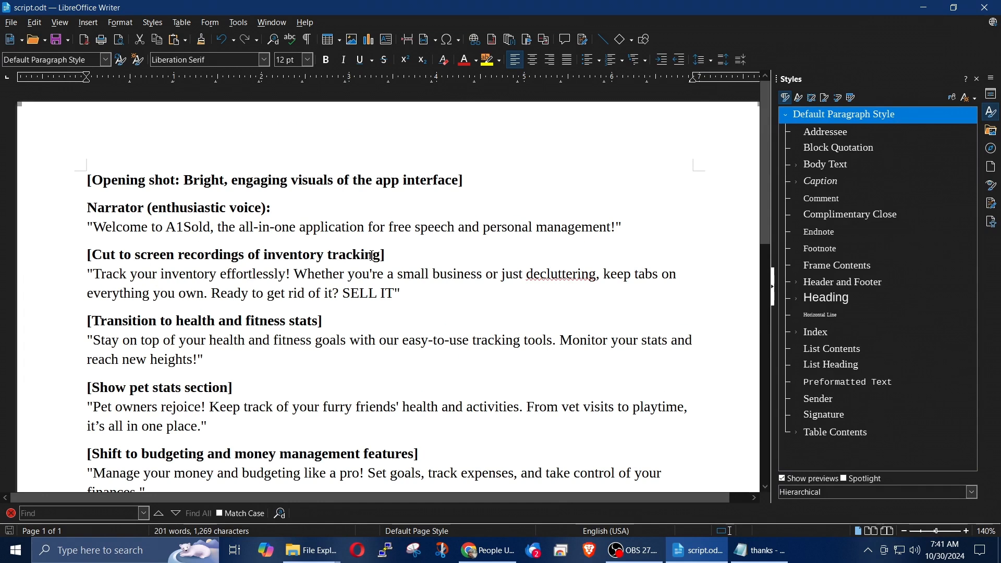
Step: Switch to Chrome and search the web in a new tab for "download audaicty"
left_click(488, 551)
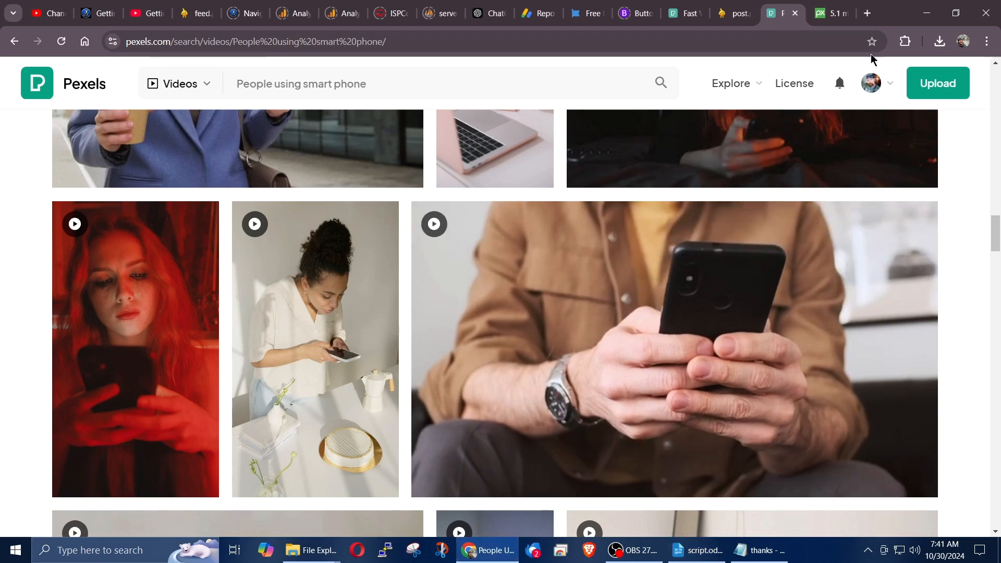
left_click(867, 13)
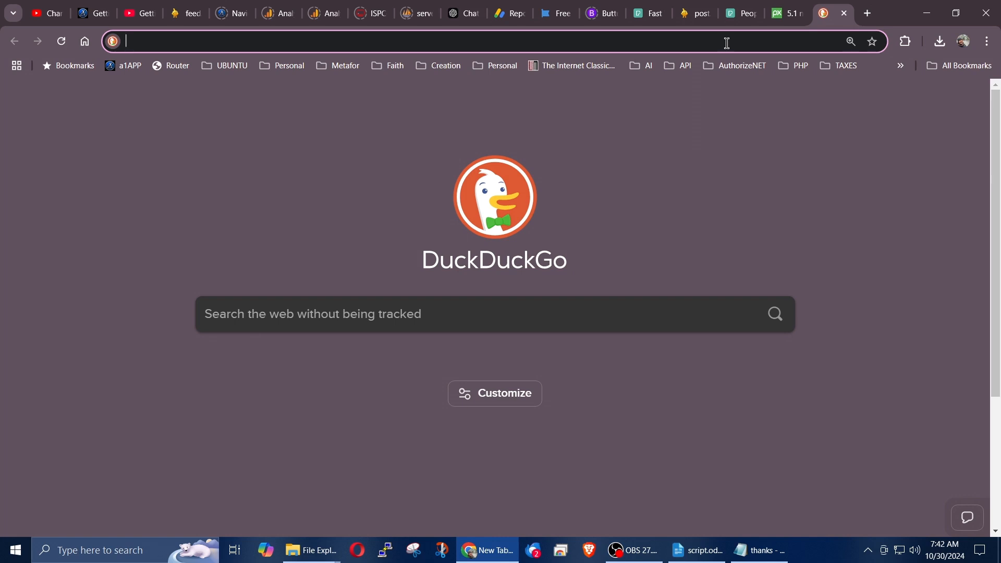
type("au")
key("BackSpace")
key("BackSpace")
key("BackSpace")
type("downlo")
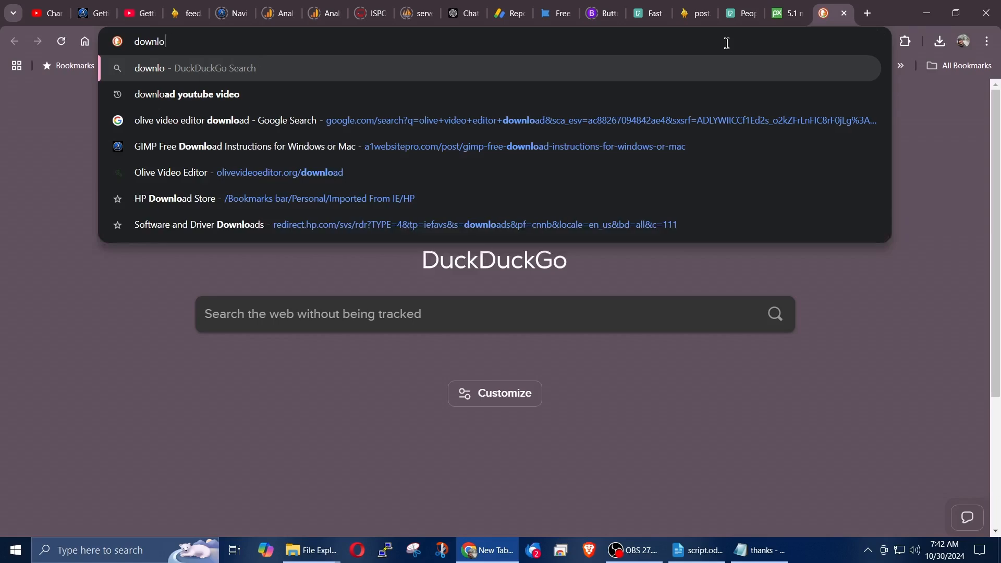
type("ad audaicty")
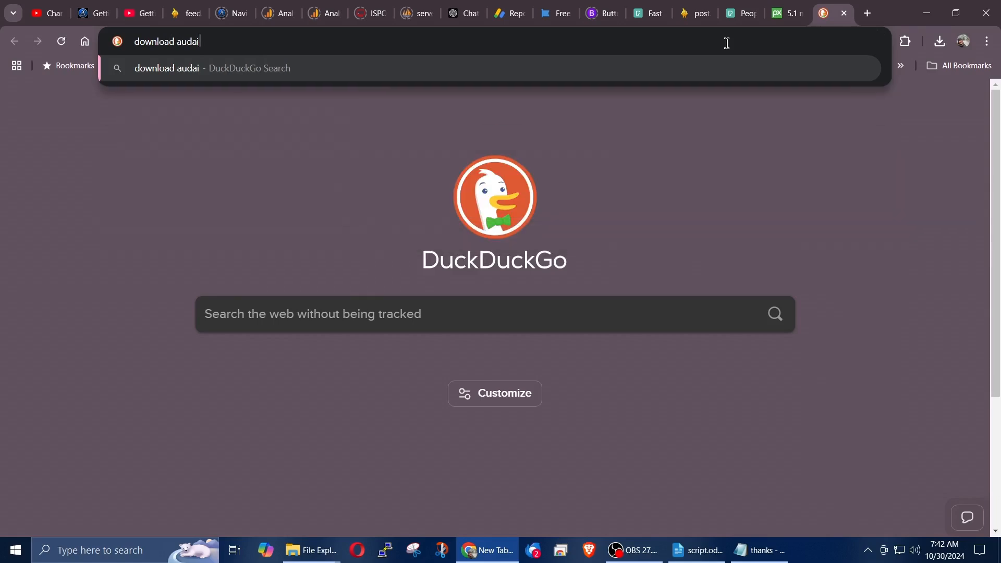
key("Return")
Step: Open the audacityteam.org Downloads page from the search results and go to its Windows download page
scroll(436, 331, "down", 5)
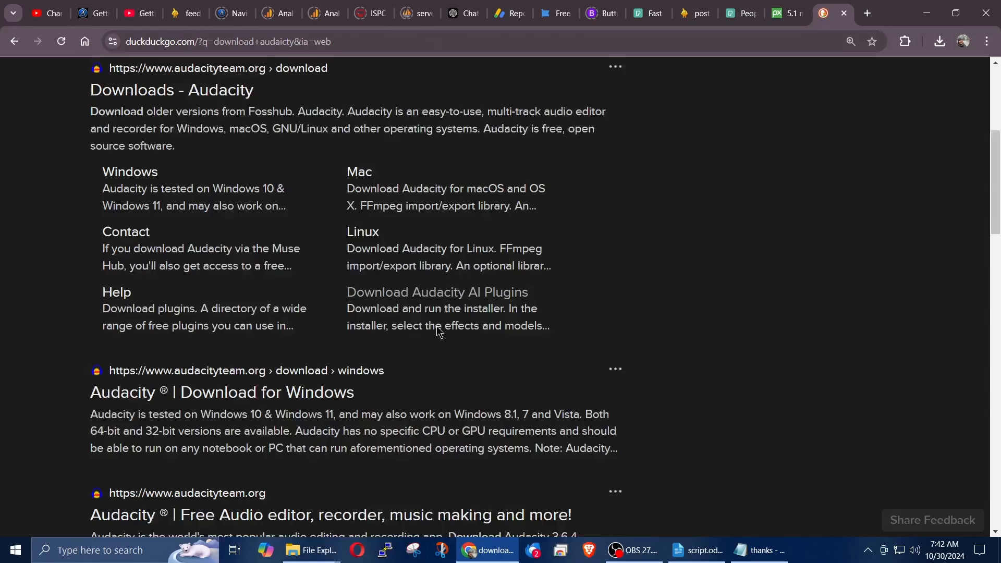
scroll(208, 239, "up", 3)
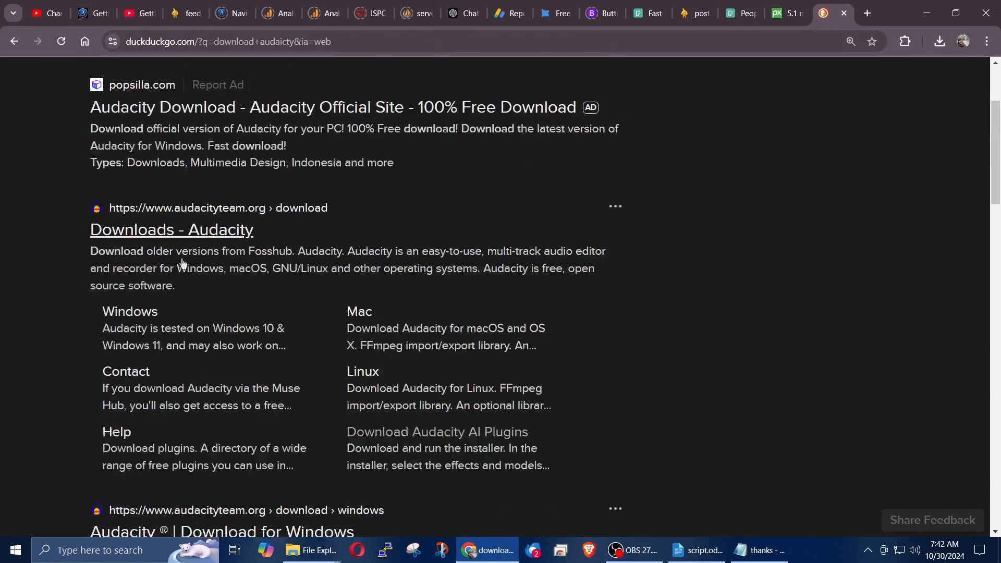
left_click(183, 230)
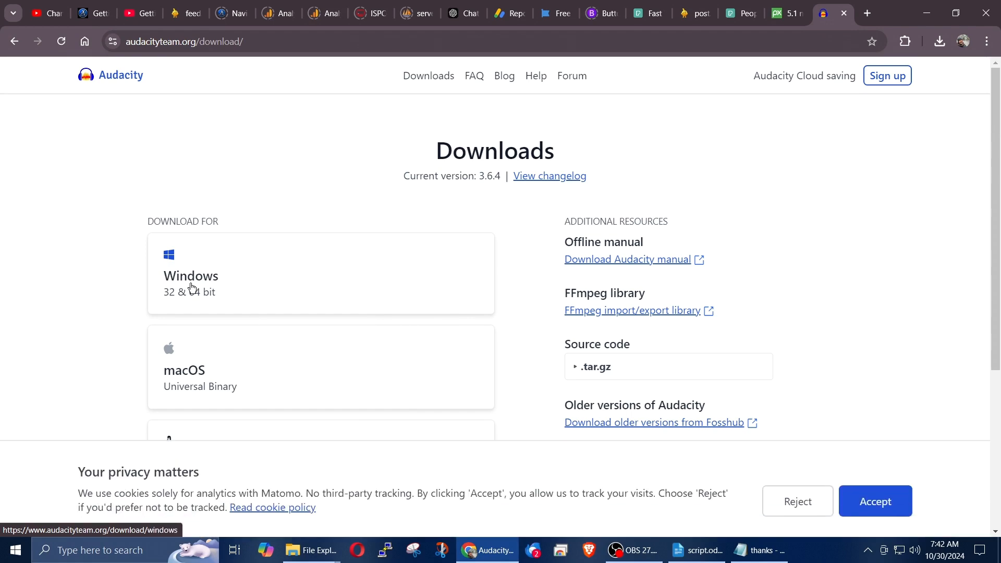
scroll(217, 279, "down", 3)
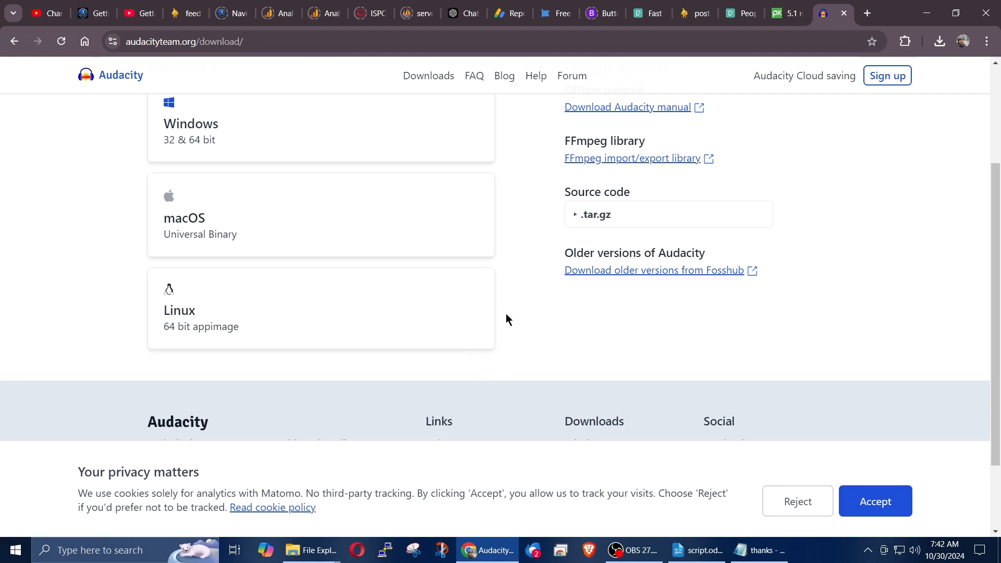
scroll(412, 250, "up", 3)
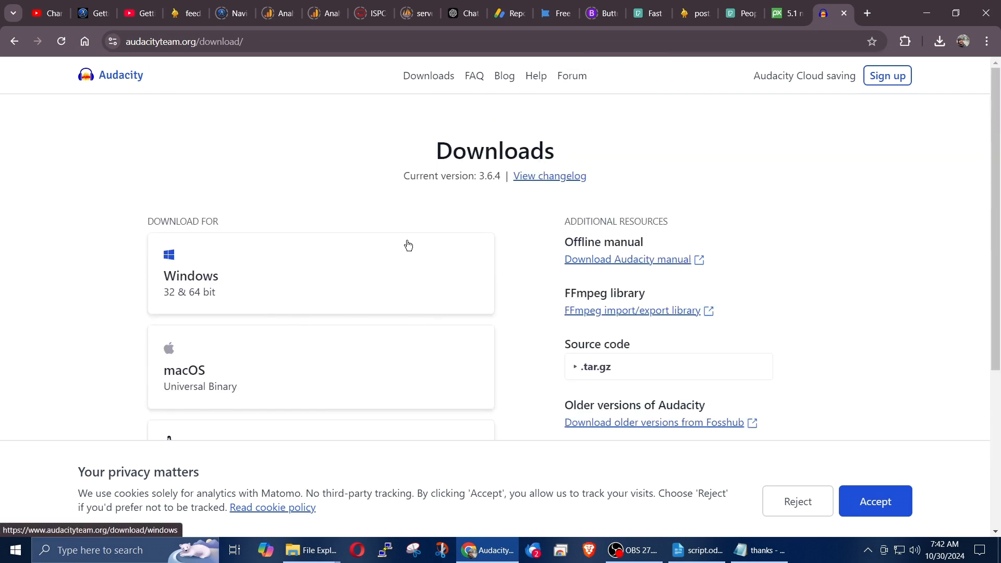
left_click(215, 275)
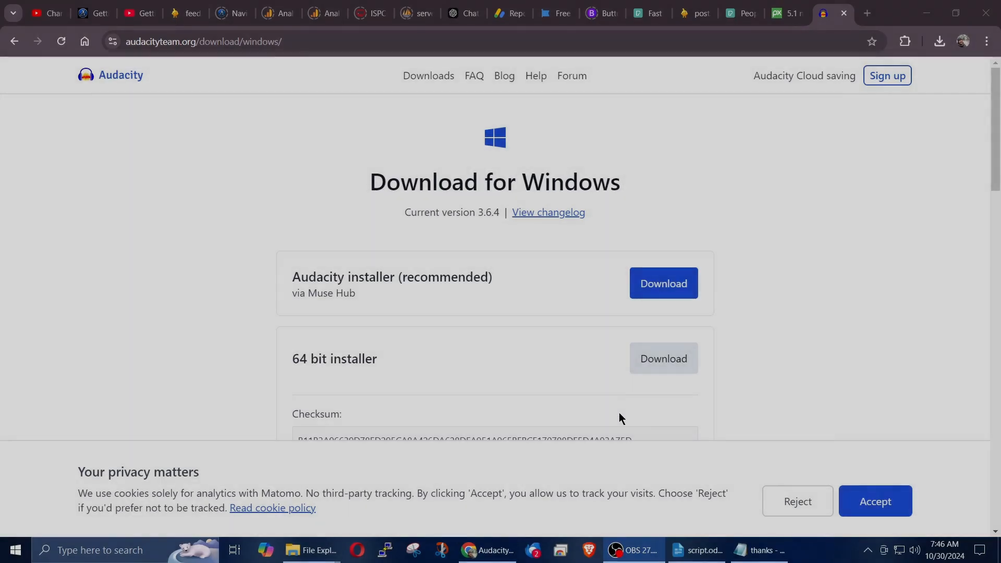
Step: Find and launch the installed Audacity app, and dismiss its welcome window
left_click(99, 550)
type("aud")
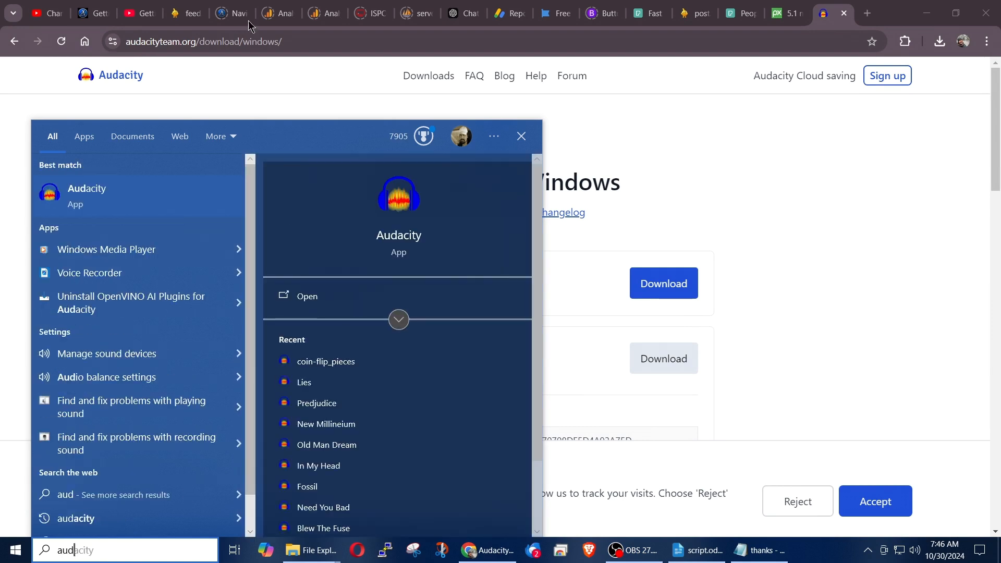
left_click(410, 239)
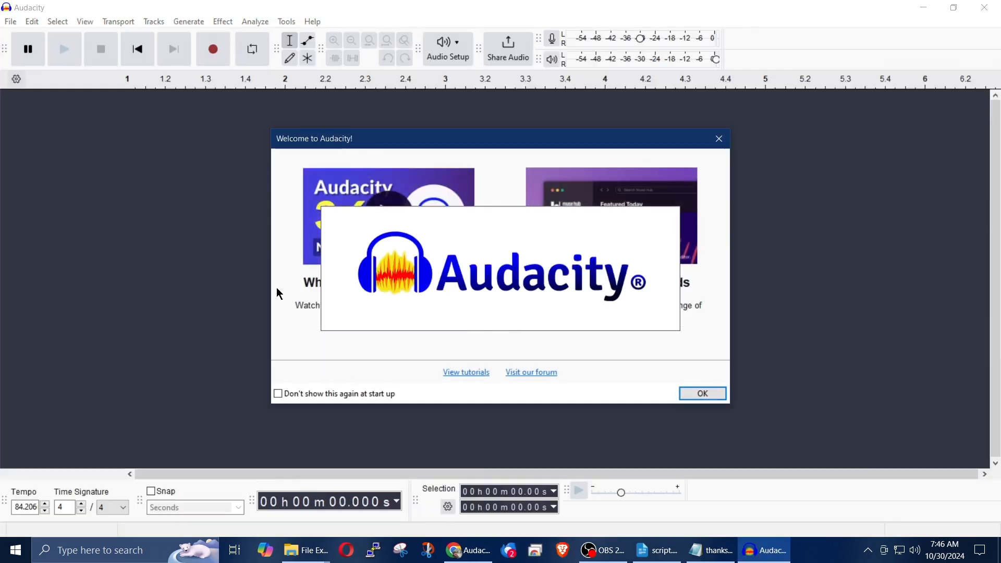
left_click(688, 396)
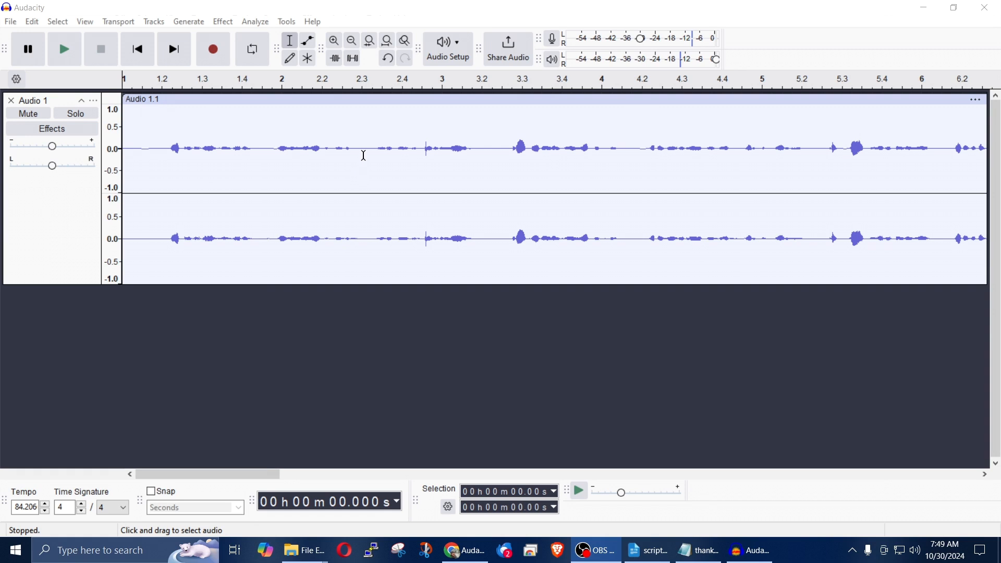
Step: Select the recording from about 0.85 s to 6.04 s, then the whole Audio 1 track, and clear the selection
left_click_drag(170, 150, 462, 167)
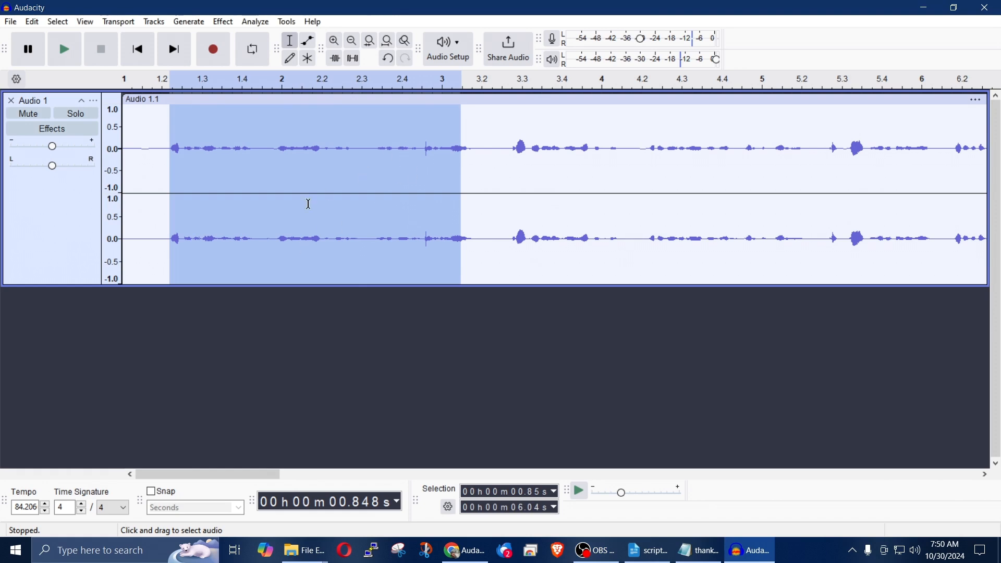
left_click(78, 237)
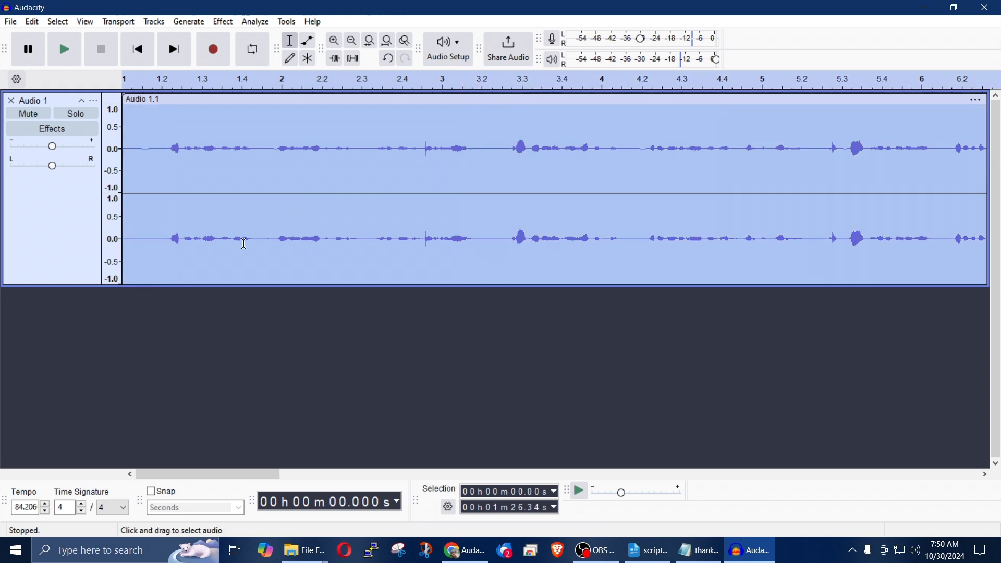
left_click(156, 158)
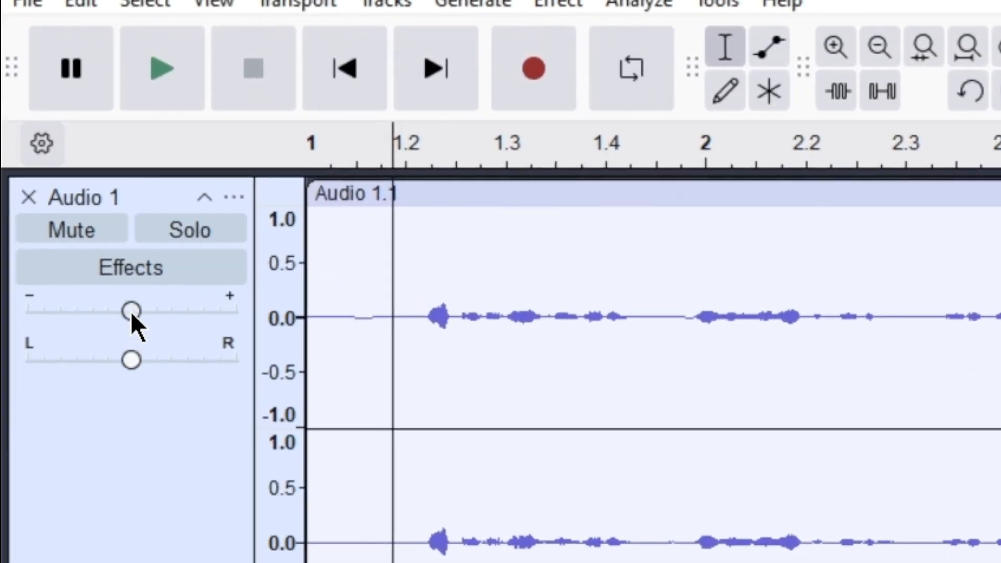
Step: Try the Audio 1 track's gain slider and return it to +0.0 dB
left_click_drag(101, 248, 107, 247)
mouse_move(148, 308)
left_mouse_down()
mouse_move(161, 308)
mouse_move(131, 312)
left_mouse_up()
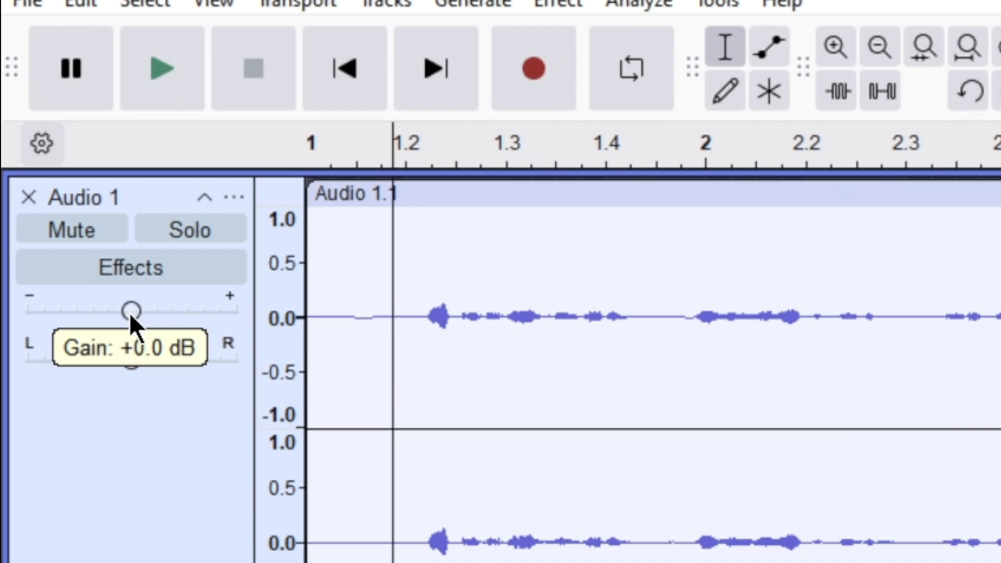
Step: Select the whole Audio 1 clip and preview the Amplify effect on it with 5 dB amplification
left_click(686, 496)
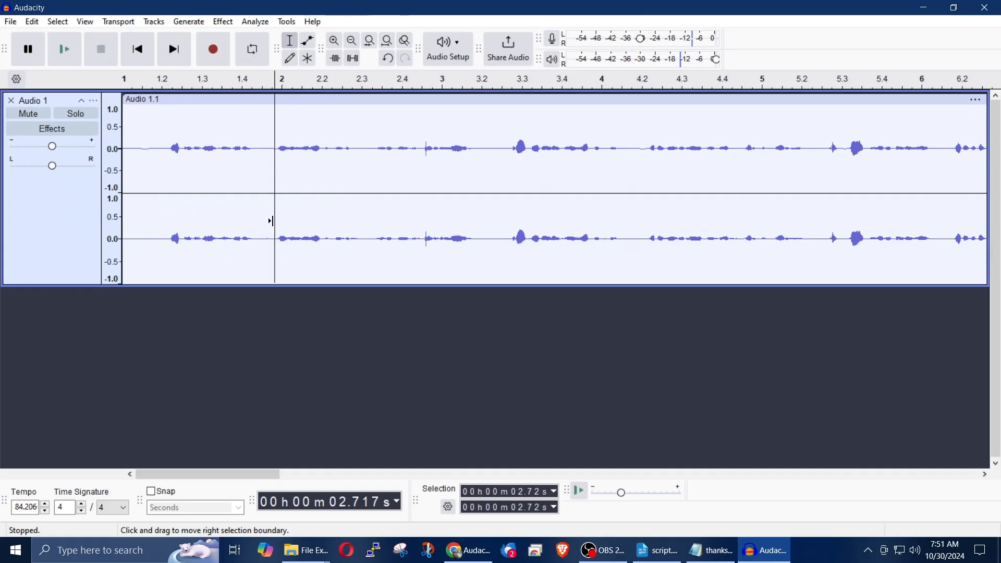
double_click(688, 497)
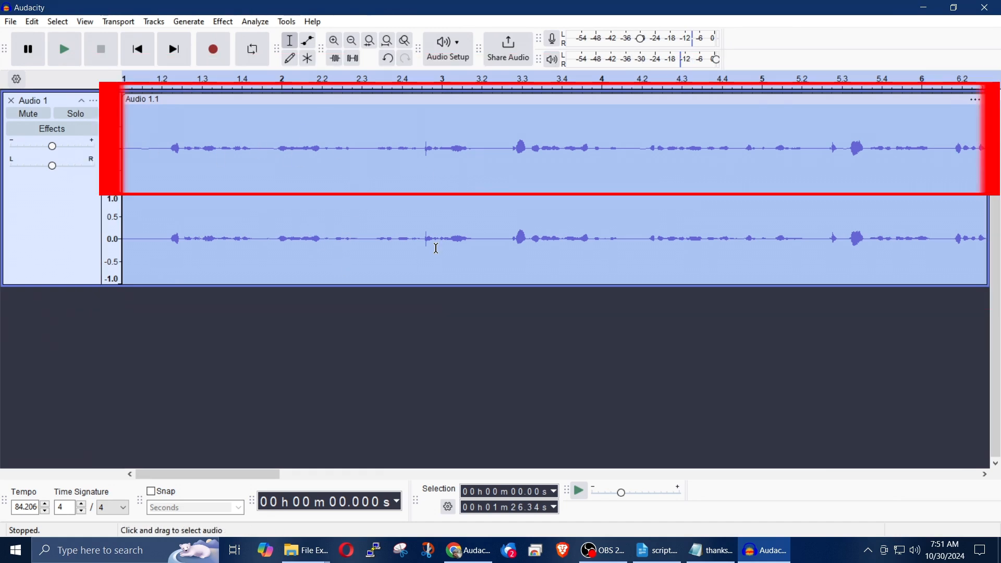
left_click(224, 23)
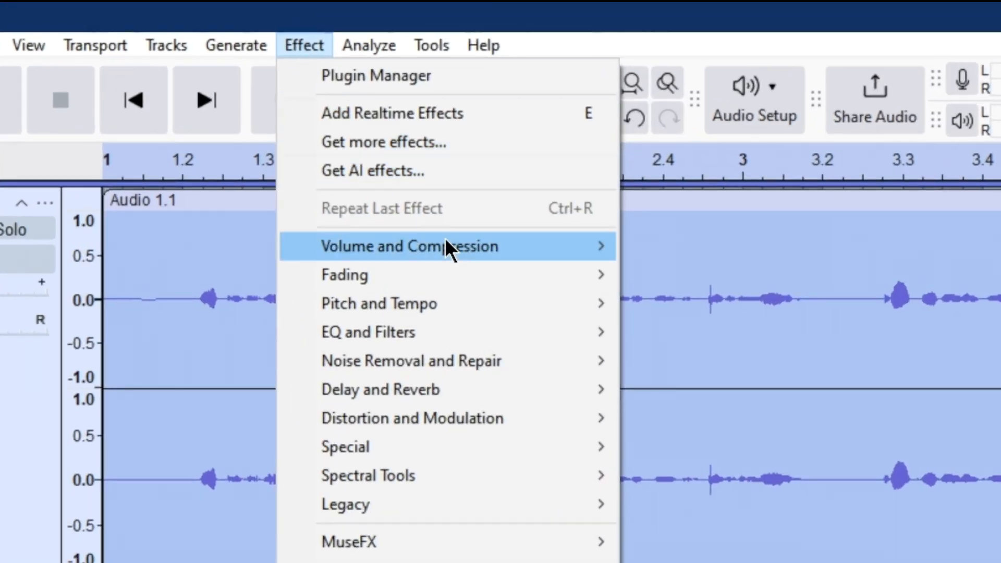
mouse_move(295, 122)
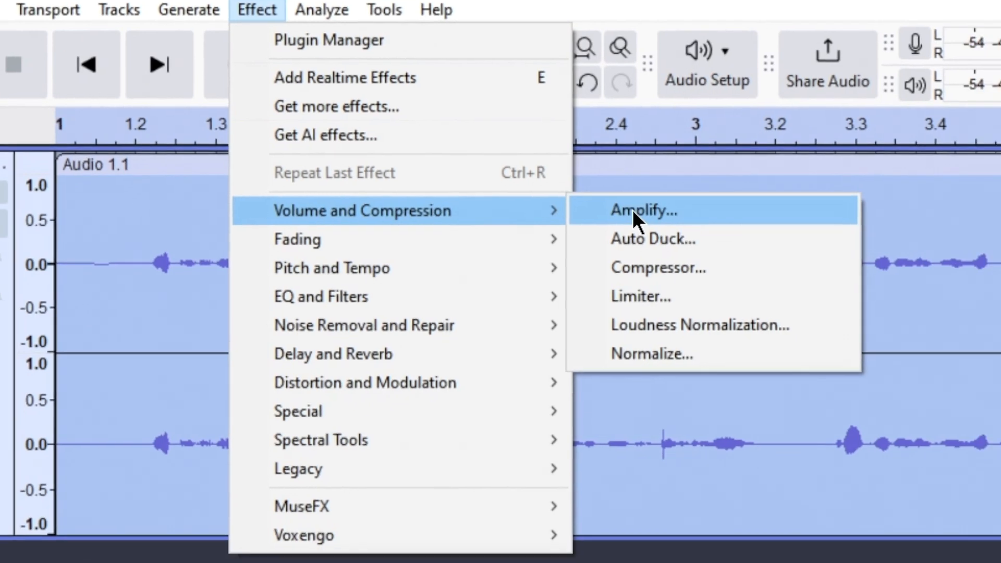
left_click(684, 247)
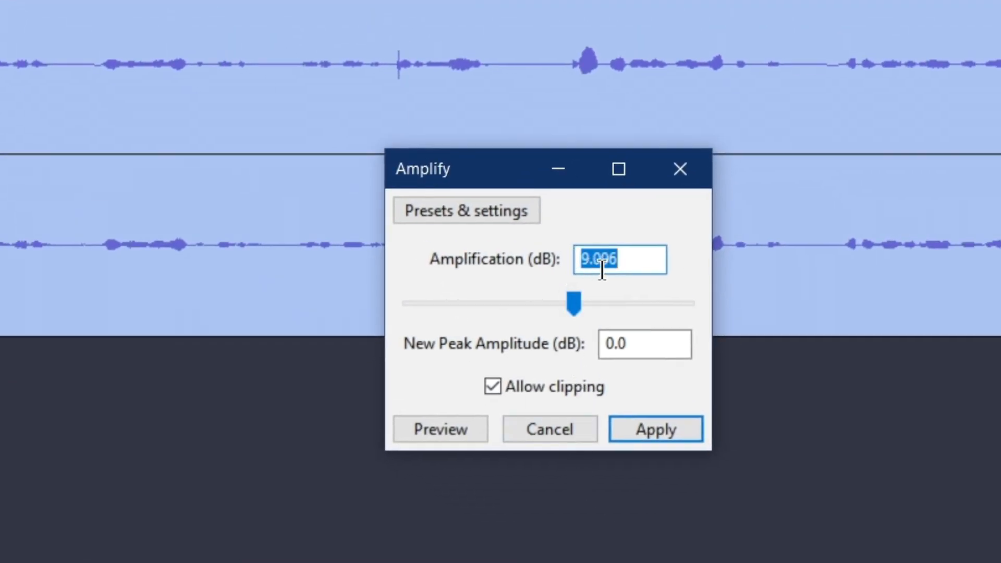
left_click_drag(653, 262, 567, 264)
type("5")
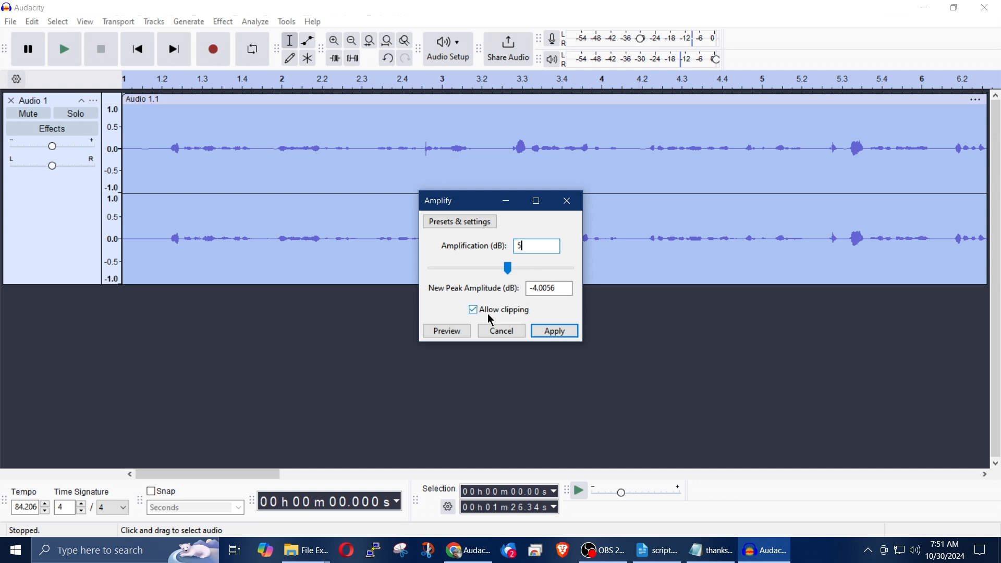
left_click(441, 335)
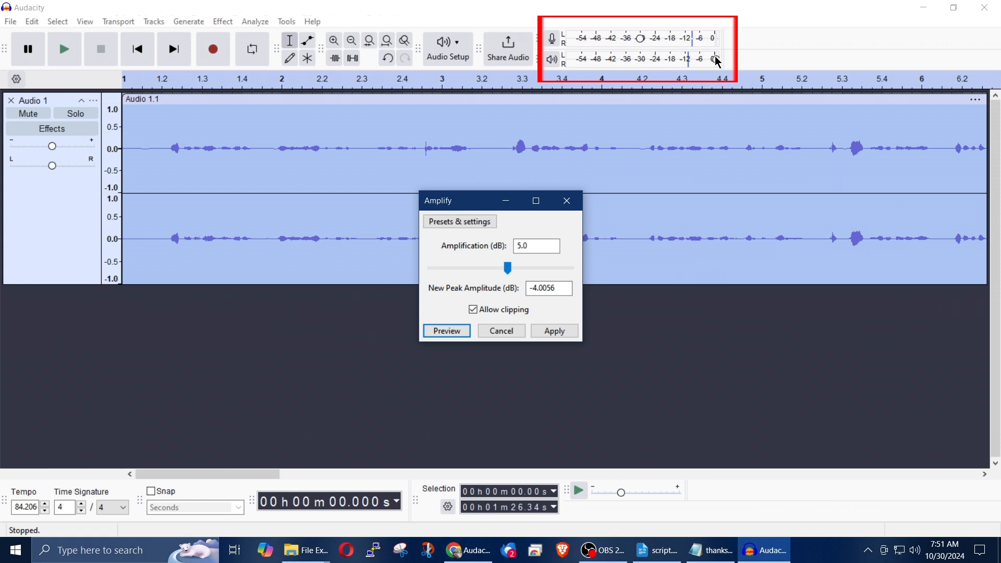
Step: Set the amplification to 9 dB and preview the effect
left_click_drag(553, 245, 475, 231)
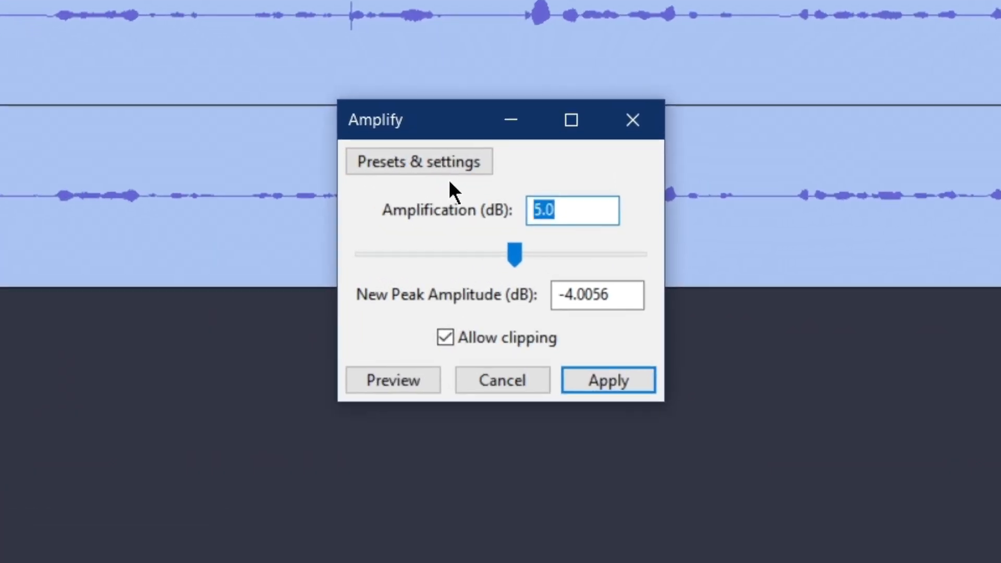
type("9")
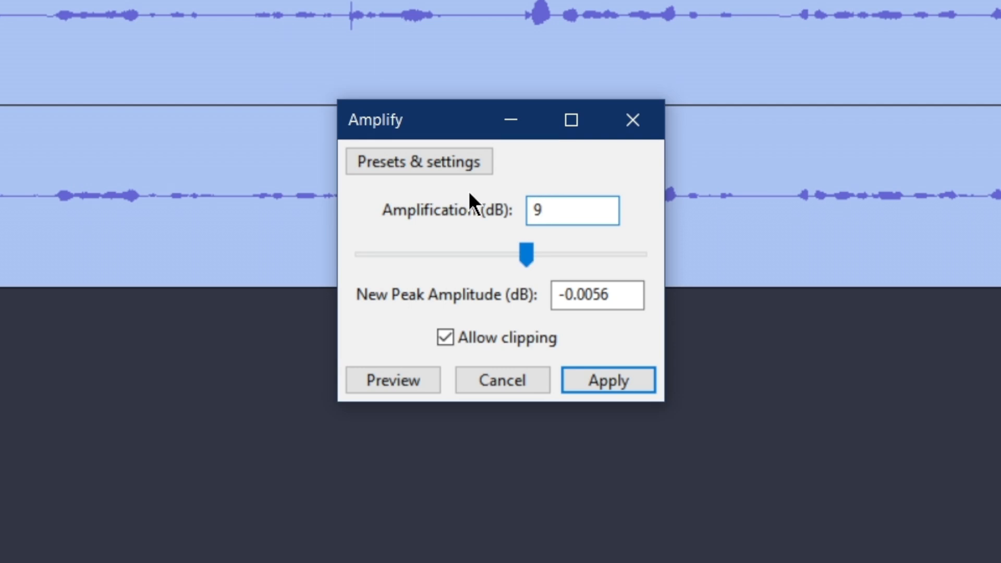
left_click(397, 382)
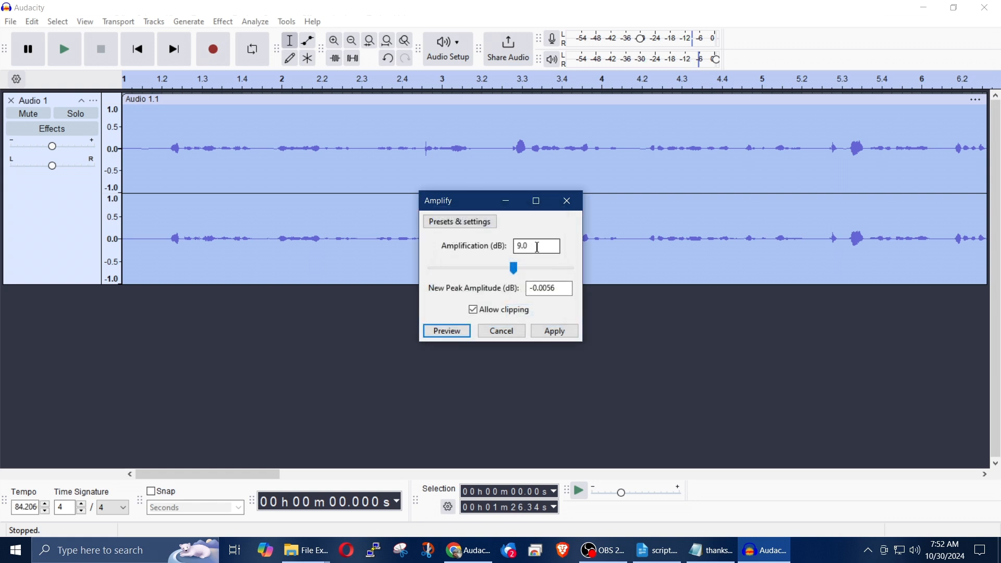
Step: Set the amplification to 12 dB, preview and apply it to the clip, and undo the amplification
left_click(538, 247)
left_click_drag(537, 247, 466, 250)
type("12")
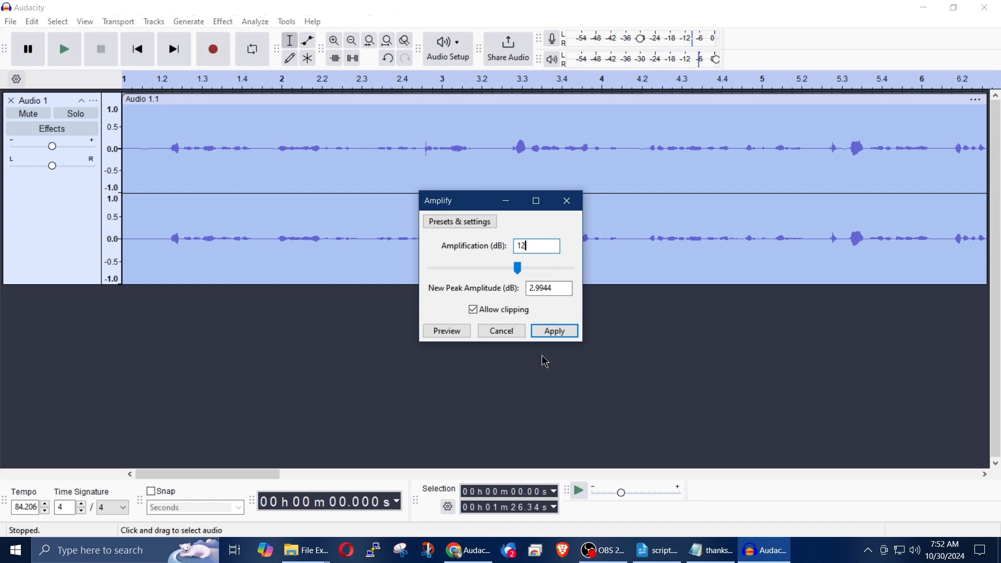
left_click(455, 336)
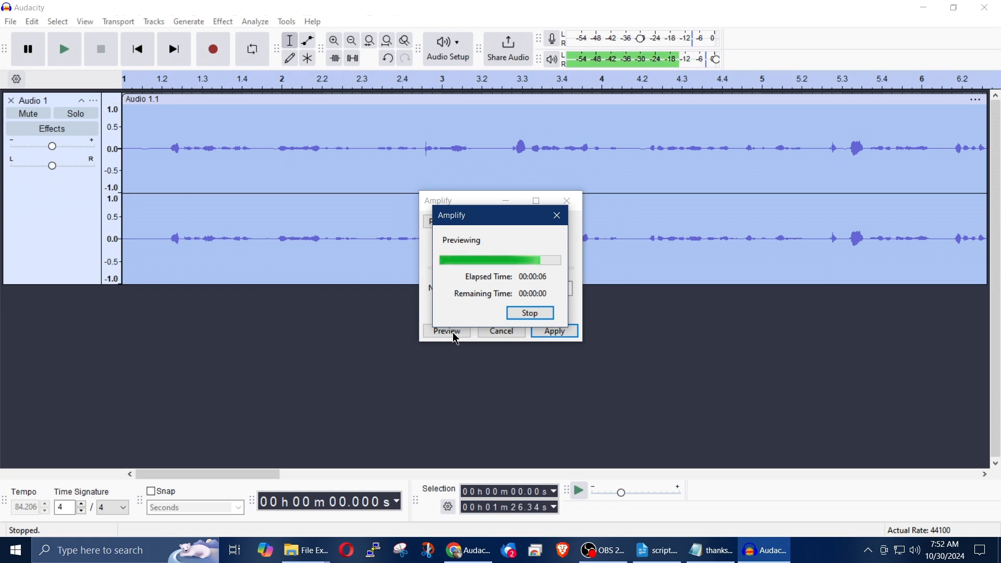
left_click(556, 333)
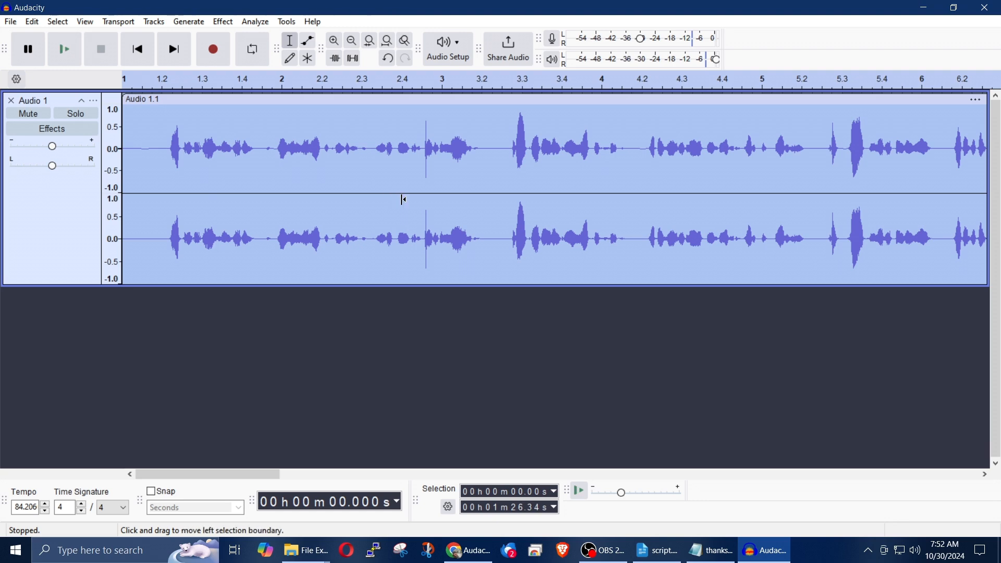
key("ctrl+z")
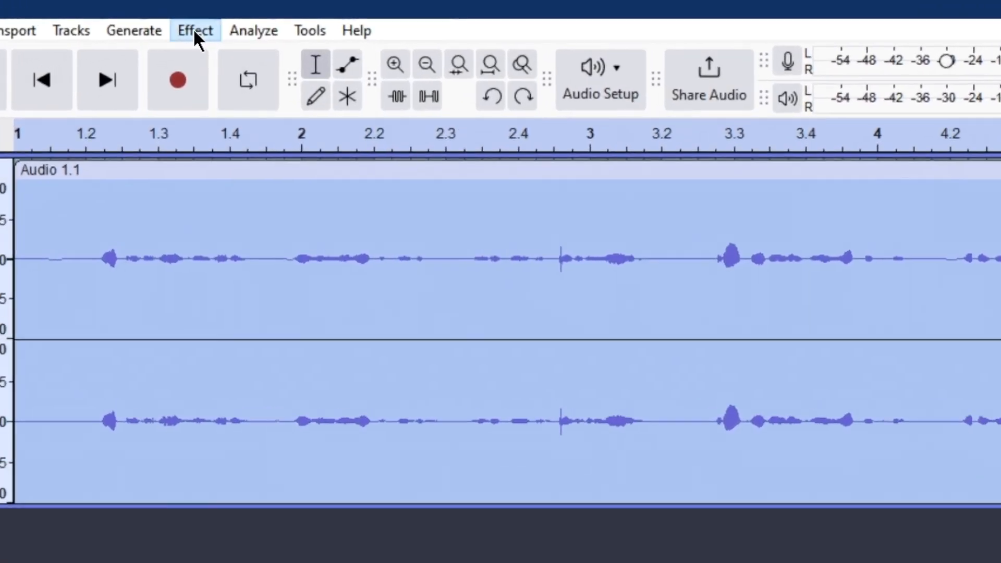
Step: Open the Amplify effect for the selected Audio 1 clip and disallow clipping
left_click(213, 26)
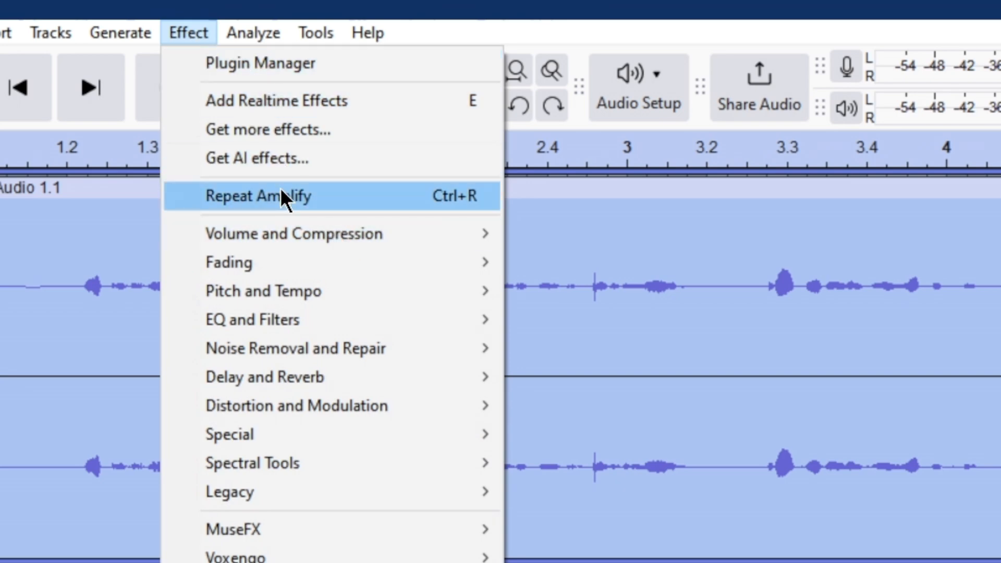
mouse_move(310, 233)
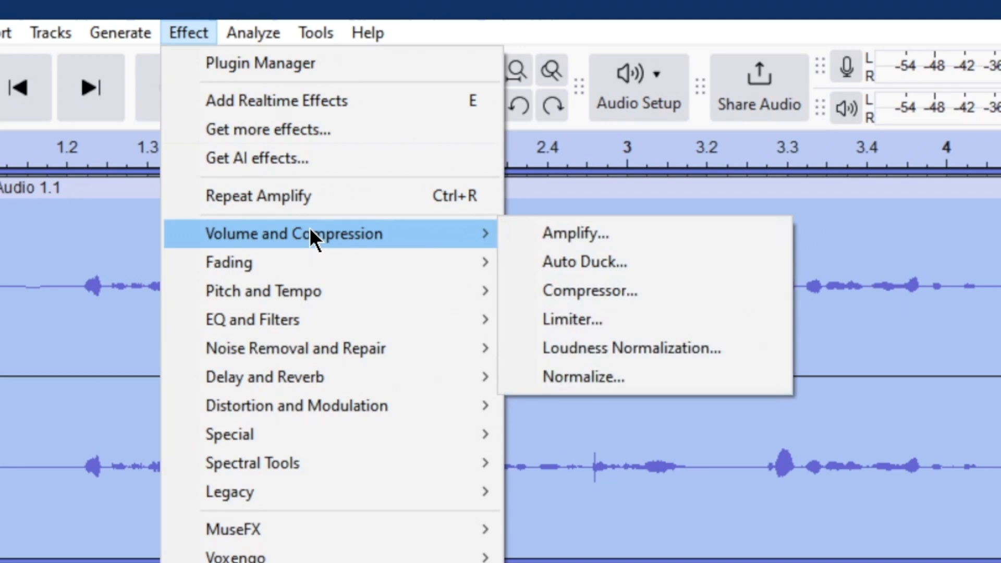
left_click(613, 233)
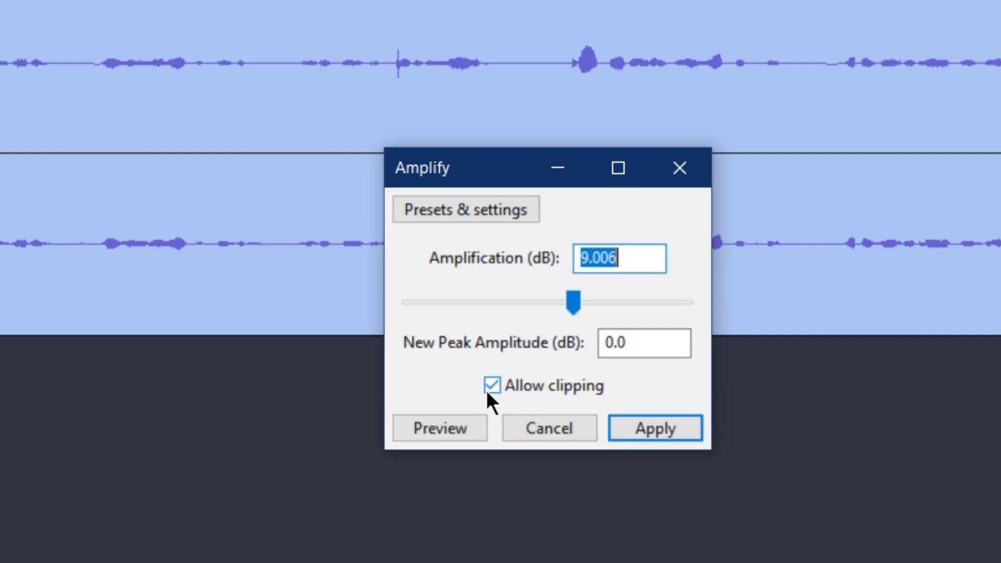
left_click(489, 379)
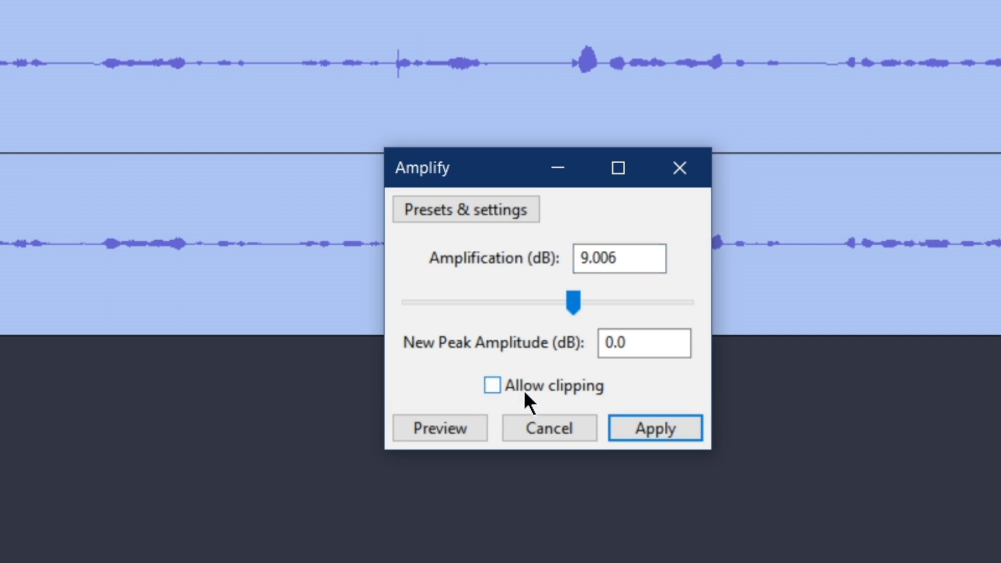
Step: Try amplification values of 12, 11, 6, 7, 8, 9 and 10 dB with clipping disallowed
left_click_drag(646, 258, 500, 258)
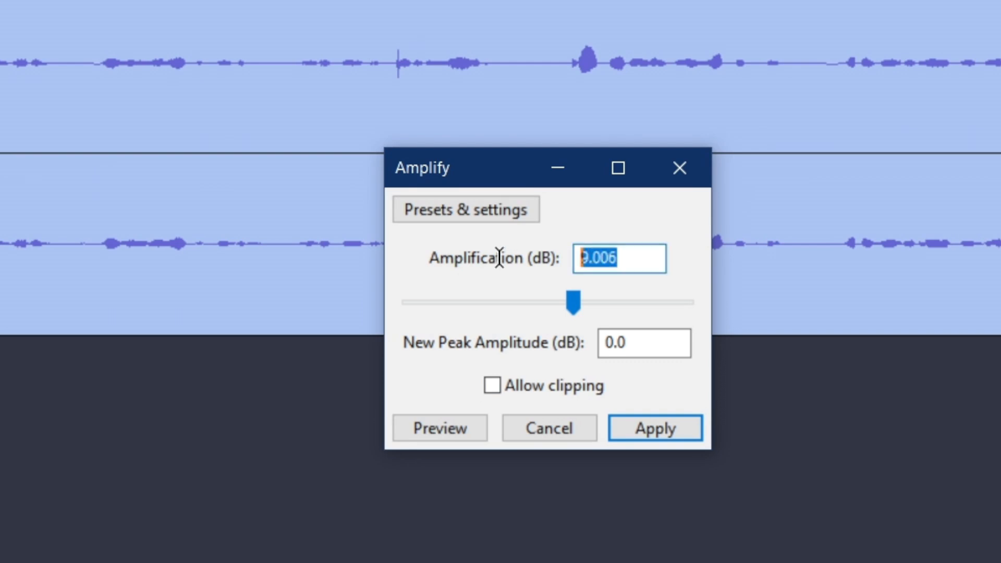
type("12")
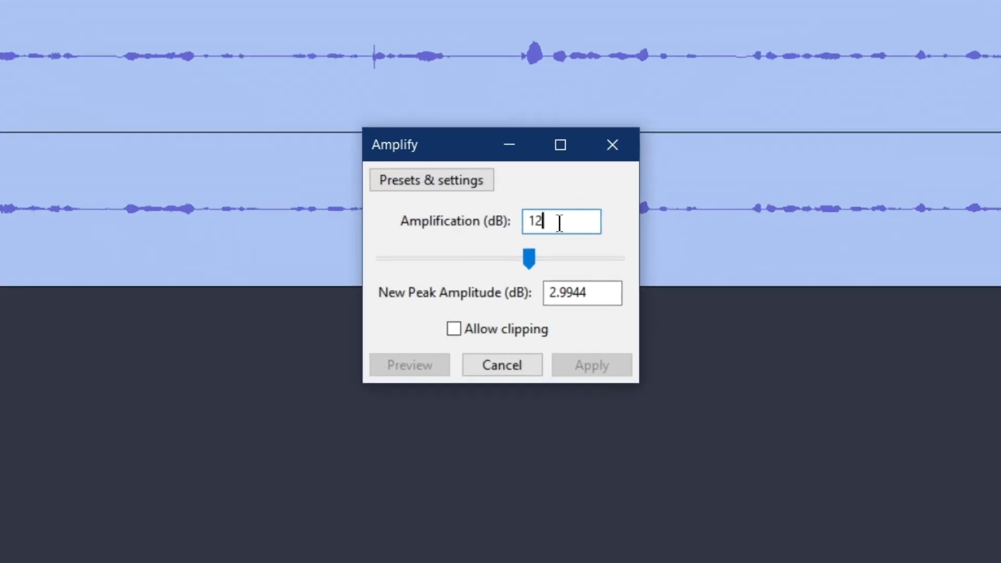
left_click_drag(535, 245, 465, 241)
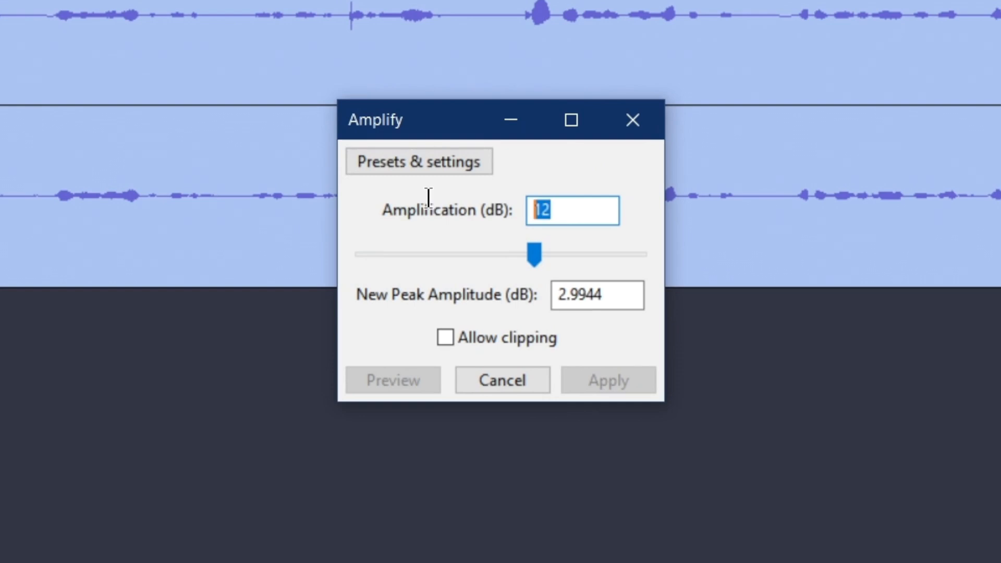
type("11")
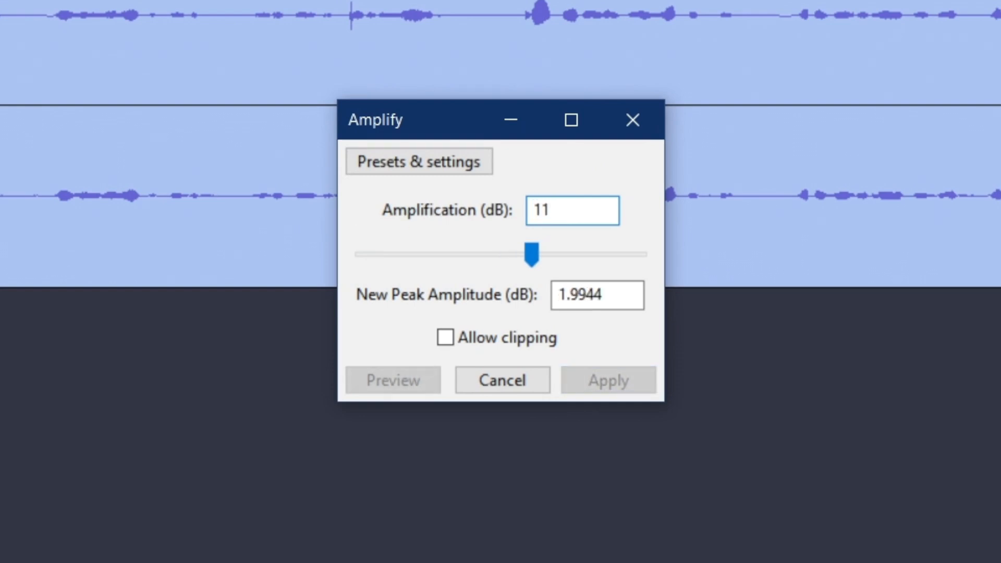
left_click_drag(586, 210, 371, 214)
type("6")
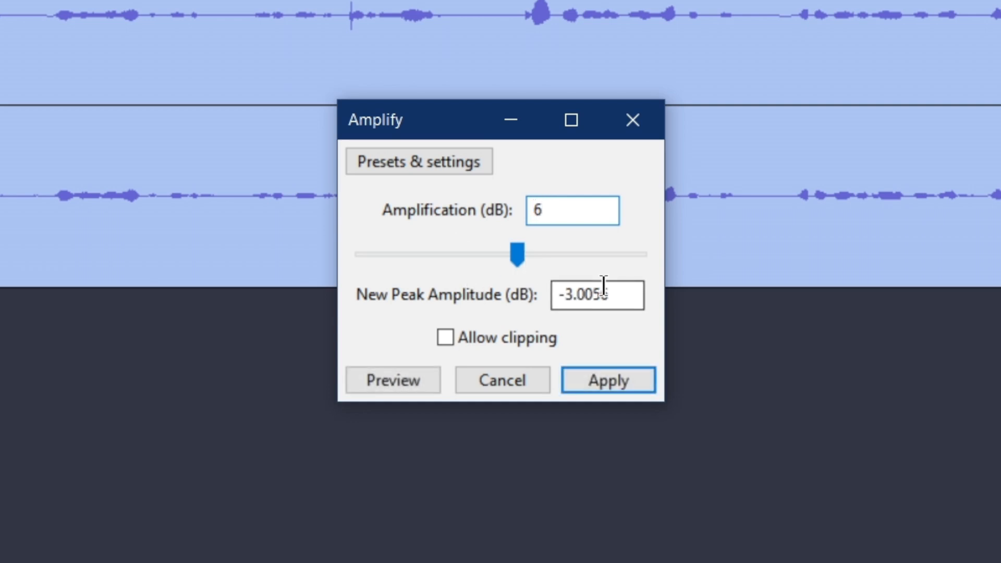
left_click_drag(566, 209, 472, 209)
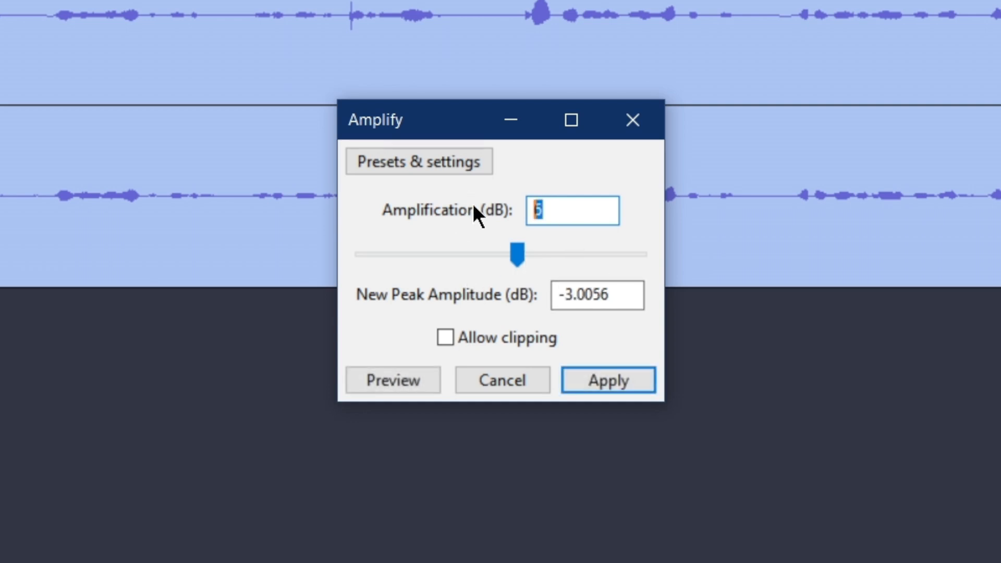
type("7")
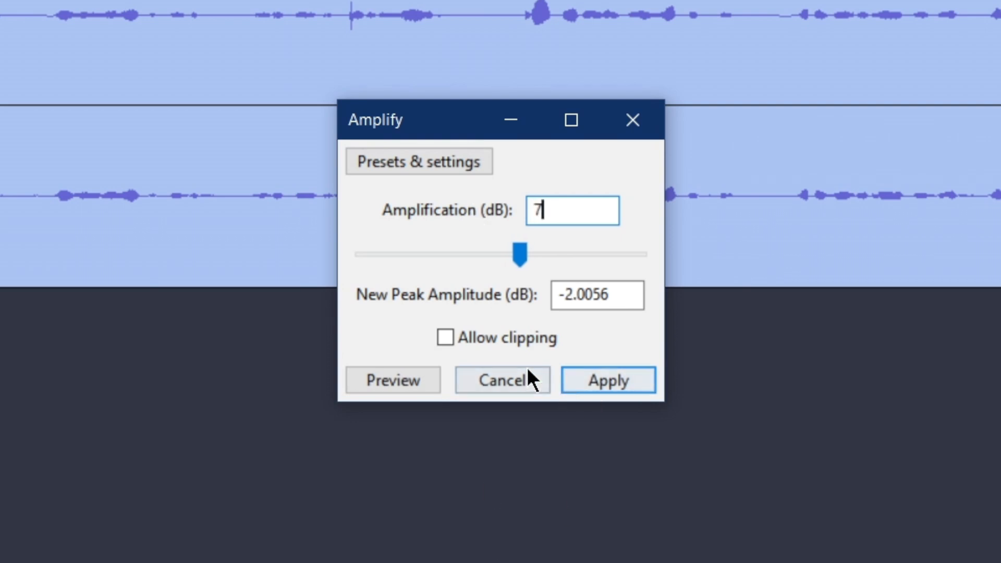
left_click_drag(577, 203, 415, 217)
type("8")
left_click_drag(554, 207, 277, 179)
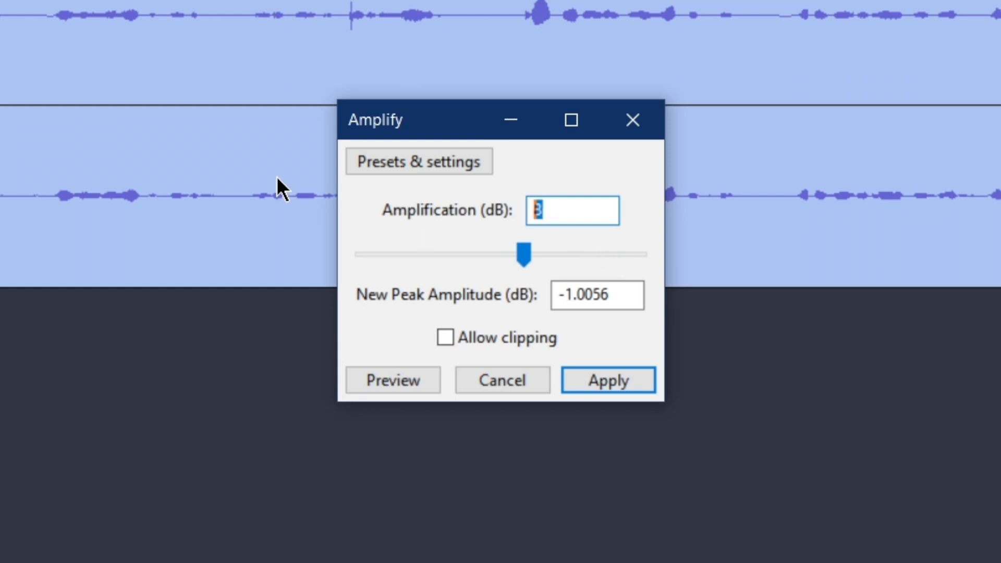
type("9")
left_click_drag(553, 199, 397, 217)
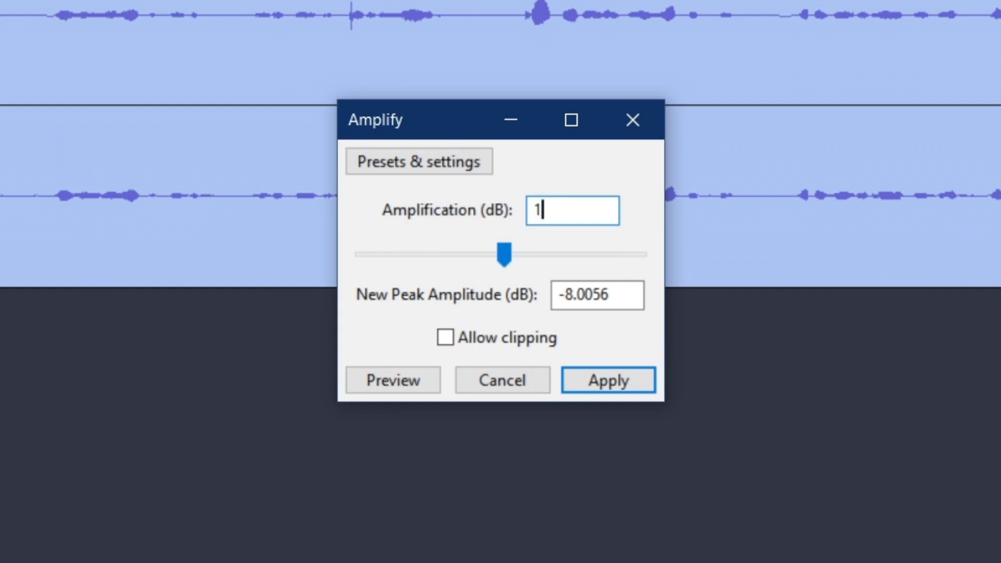
type("10")
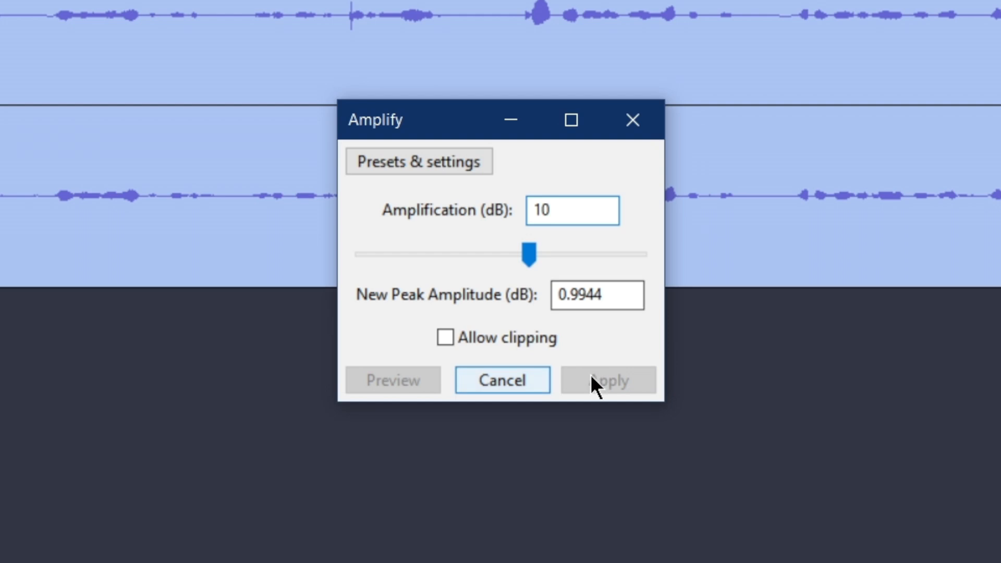
Step: Set the amplification to 9 dB, apply it to the clip, and play back the opening seconds
left_click_drag(568, 208, 402, 216)
type("9")
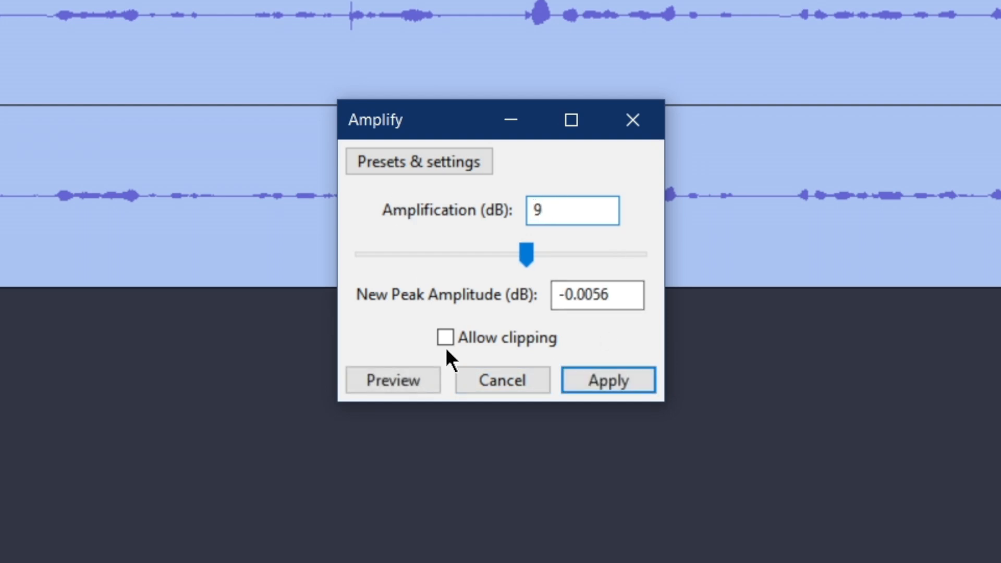
left_click(610, 384)
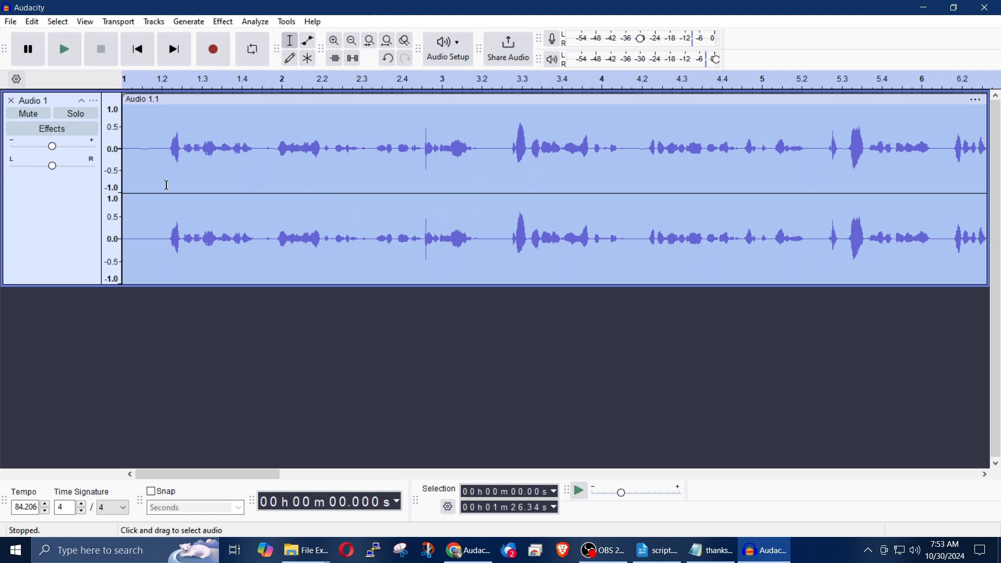
left_click(71, 50)
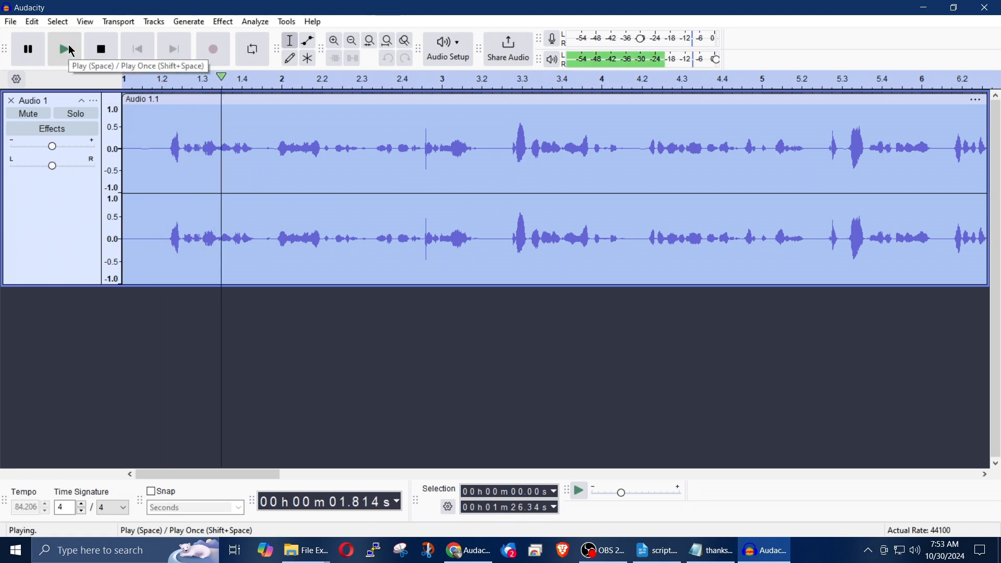
left_click(103, 56)
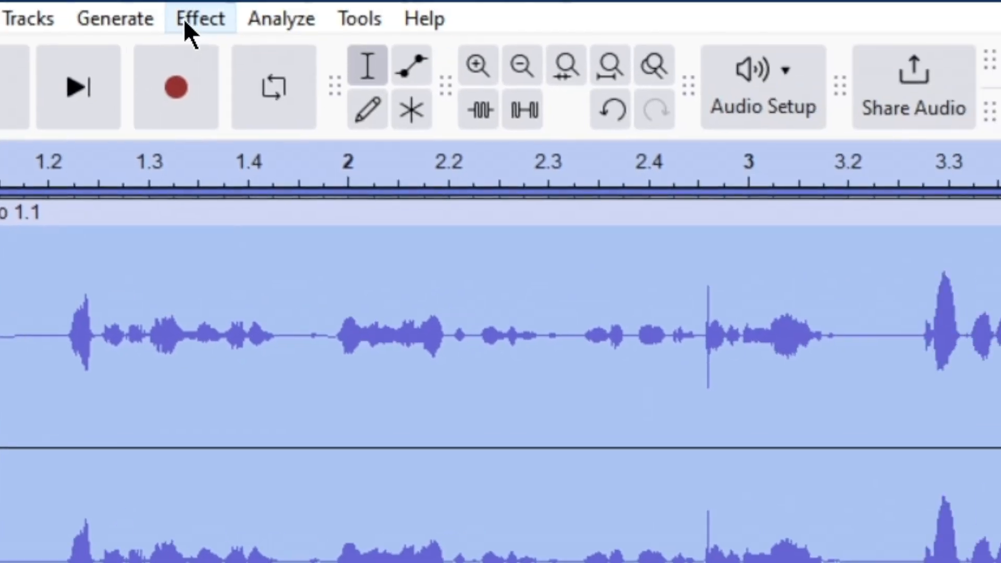
Step: Apply the Compressor effect to the clip with its existing settings and listen to the beginning of the result
left_click(184, 18)
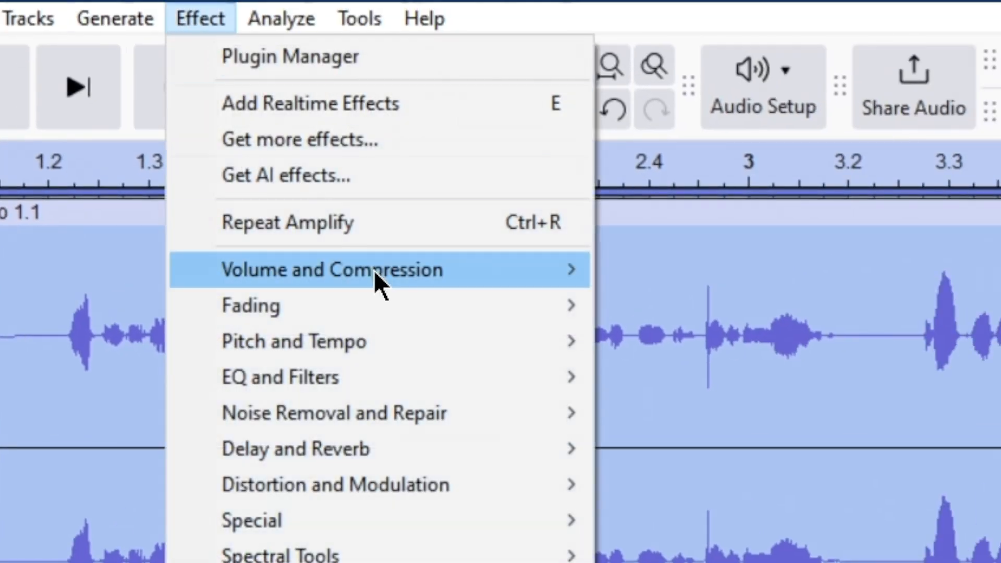
mouse_move(374, 270)
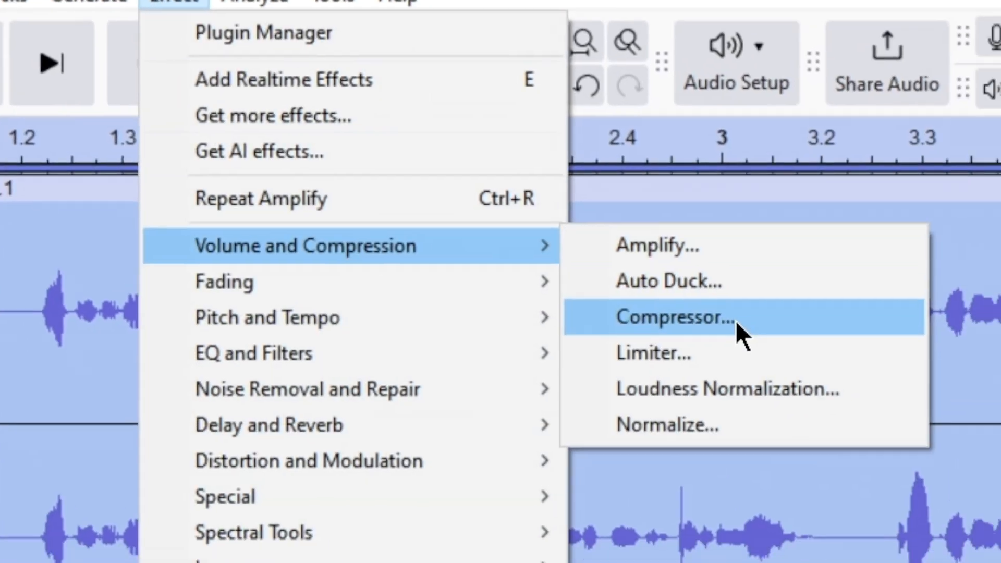
left_click(762, 345)
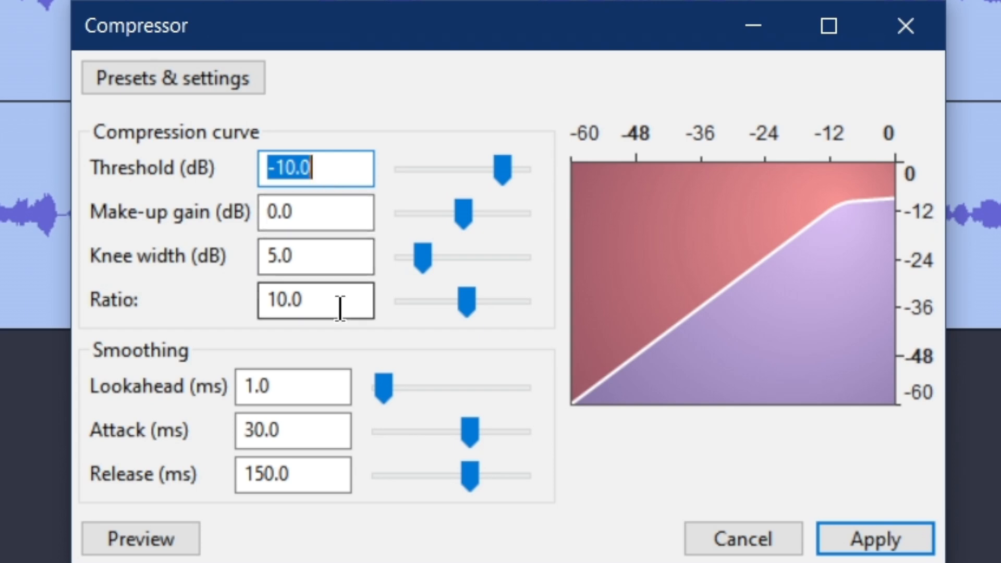
left_click(891, 541)
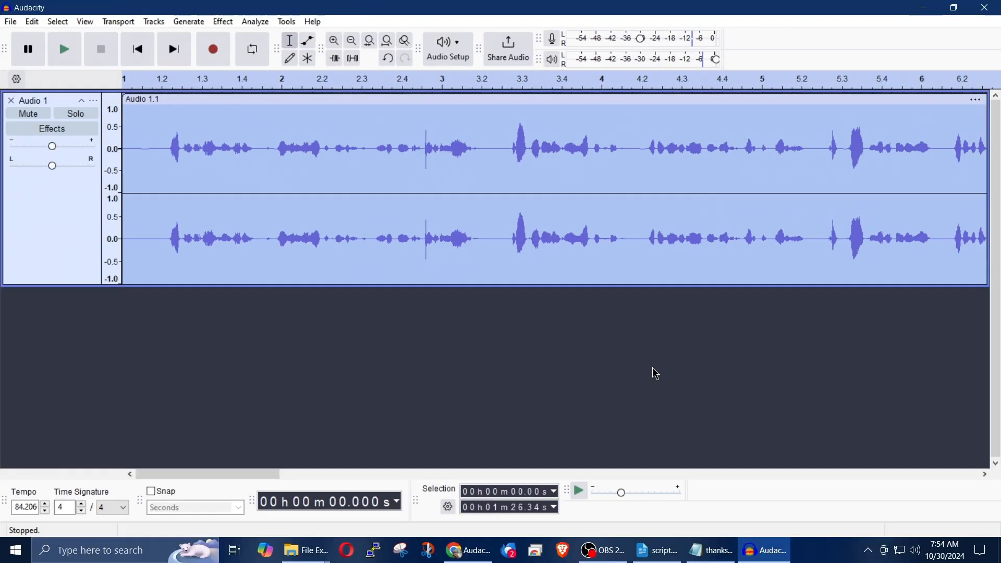
left_click(59, 54)
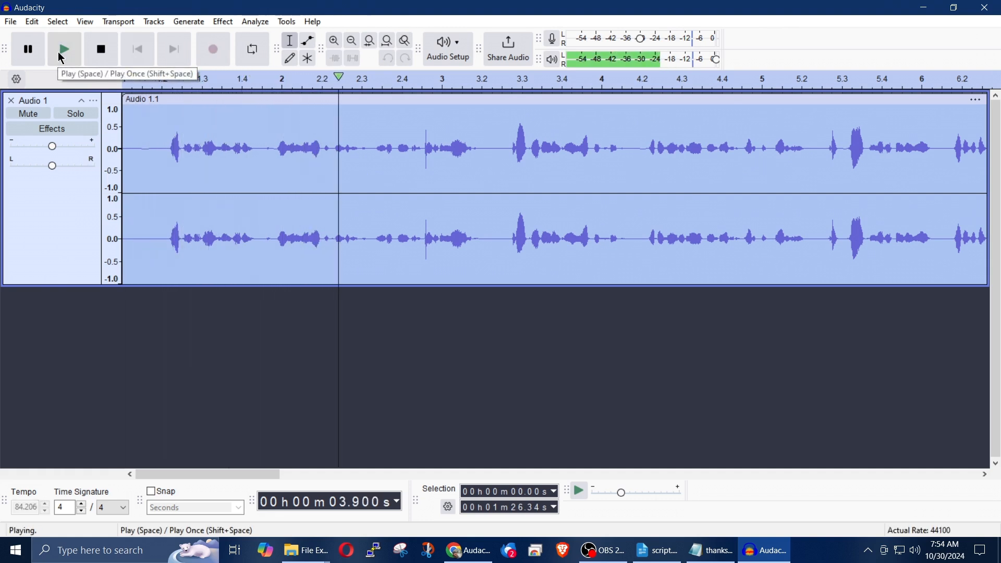
left_click(102, 57)
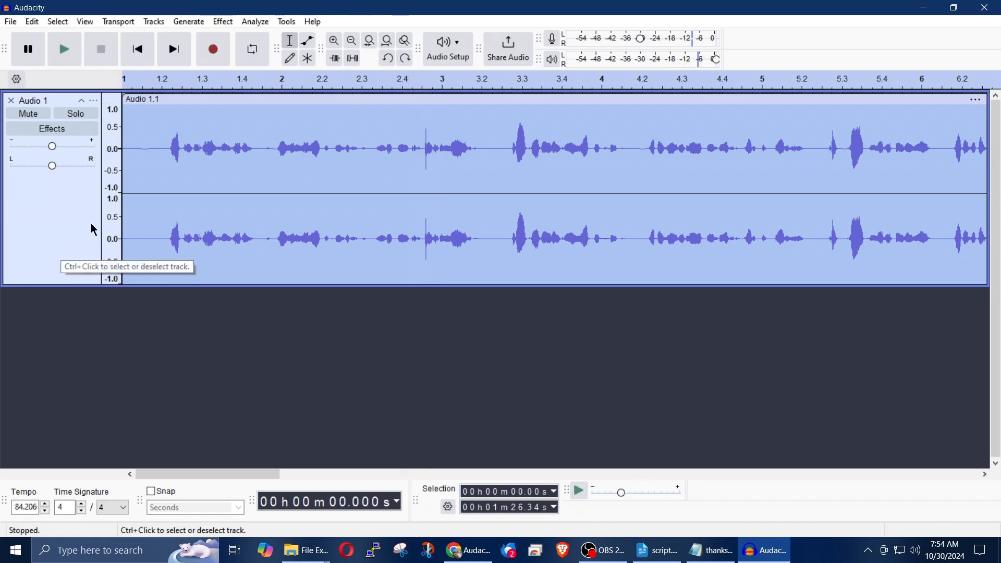
Step: Set the Bass and Treble effect to 3.0 dB bass and -5.0 dB treble for the clip and briefly preview it
left_click(225, 22)
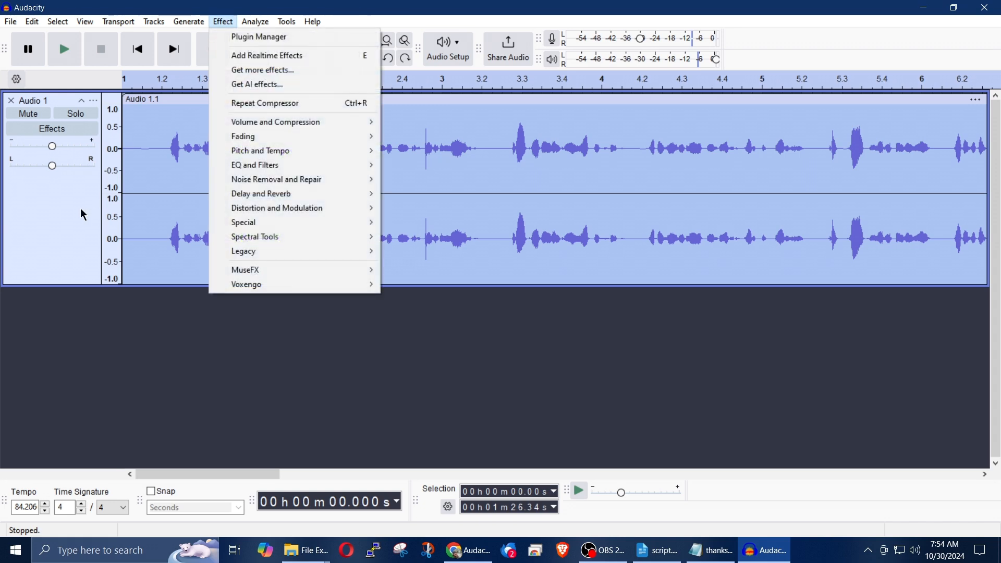
mouse_move(290, 168)
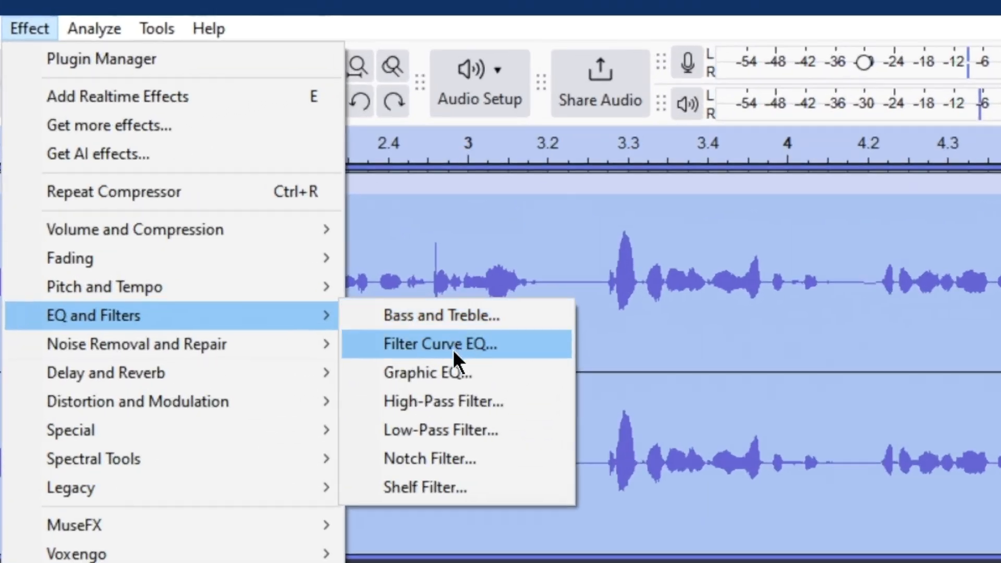
left_click(470, 317)
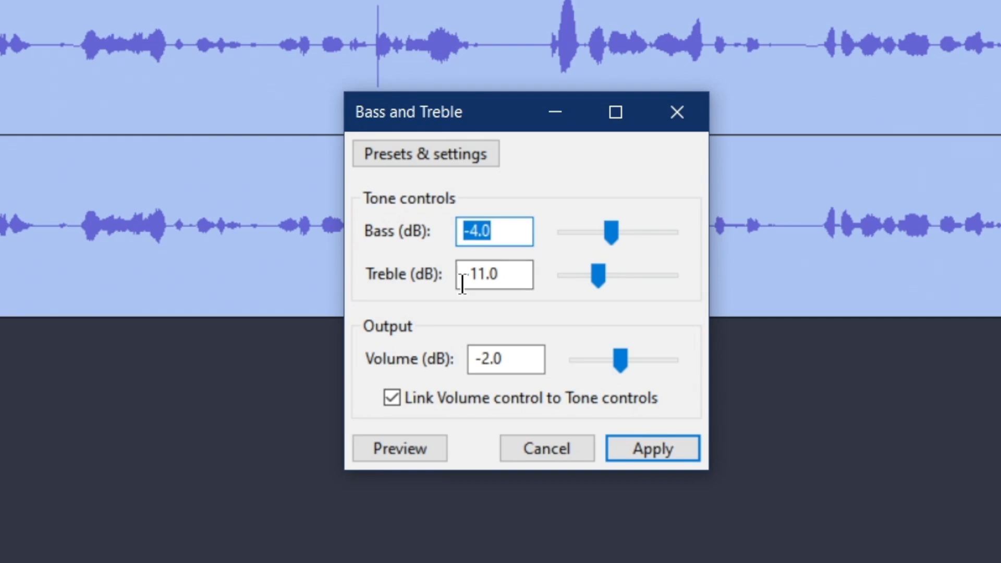
left_click_drag(610, 232, 623, 232)
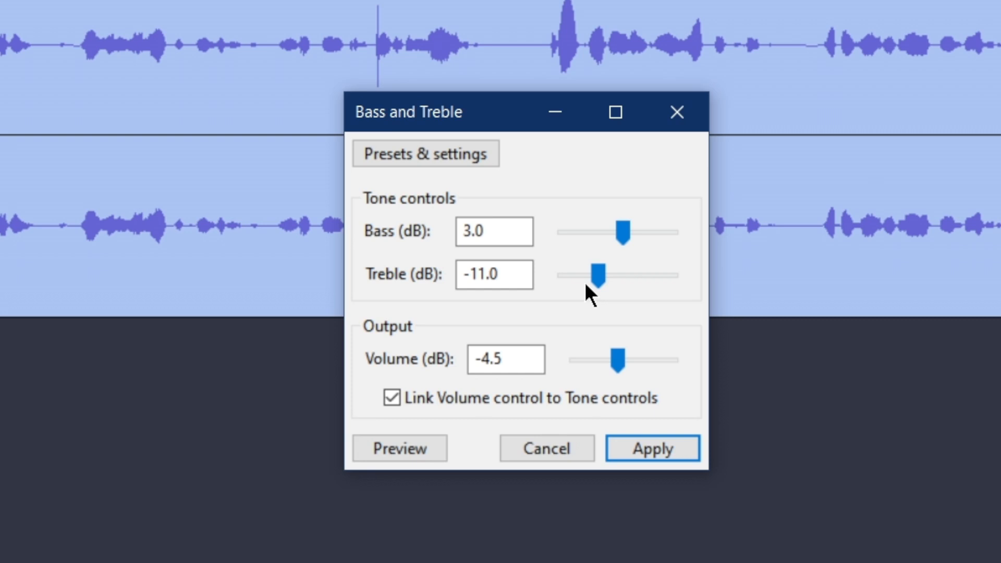
left_click_drag(603, 274, 612, 272)
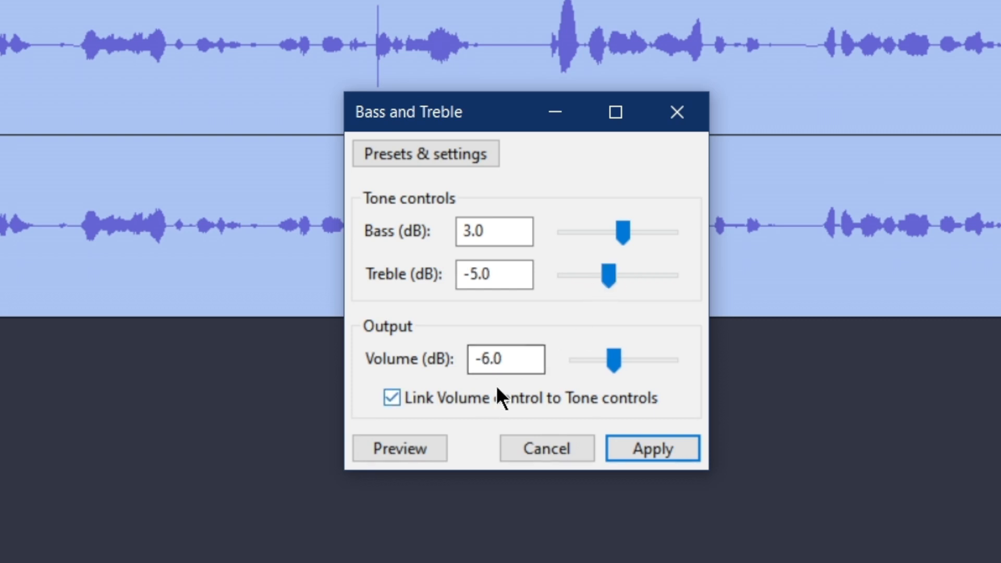
left_click(421, 446)
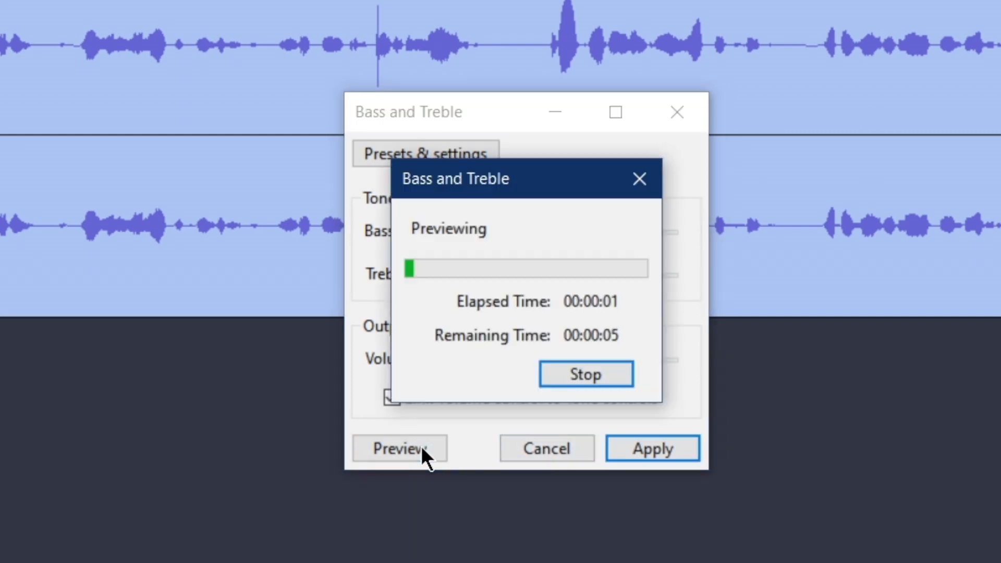
left_click(577, 362)
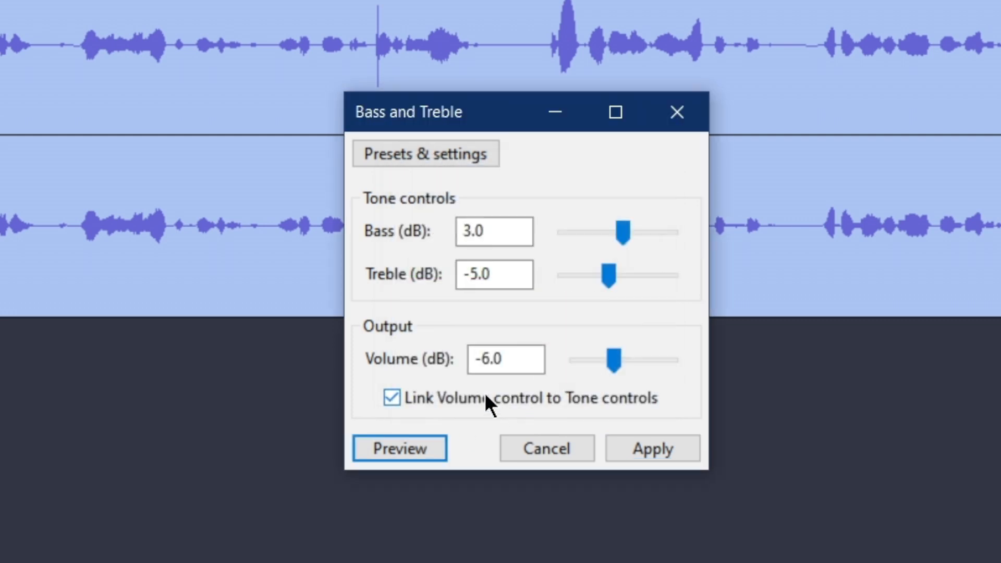
Step: Unlink the volume from the tone controls, set the output volume to 1.0 dB, then preview and apply the Bass and Treble effect
left_click(397, 397)
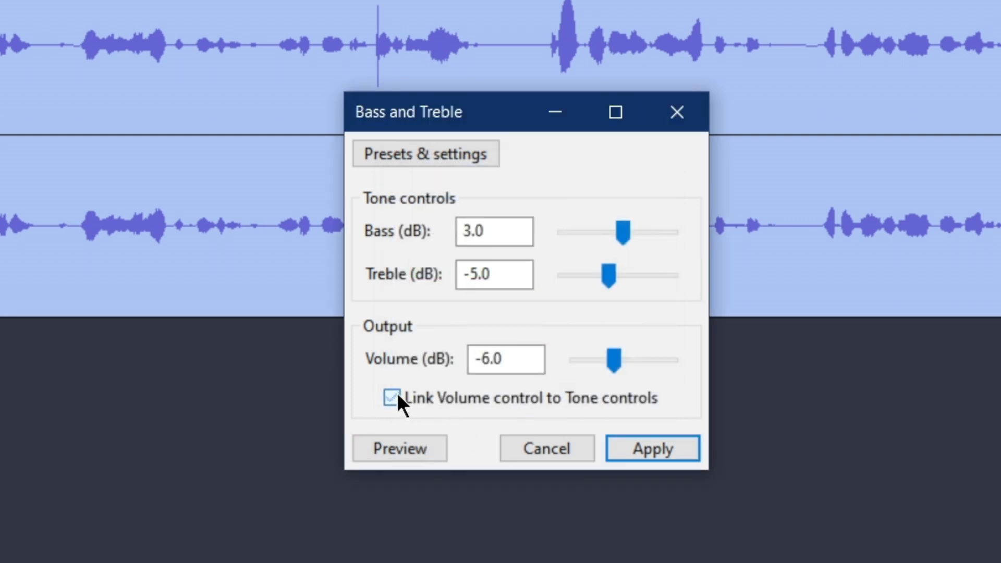
left_click_drag(615, 354, 625, 355)
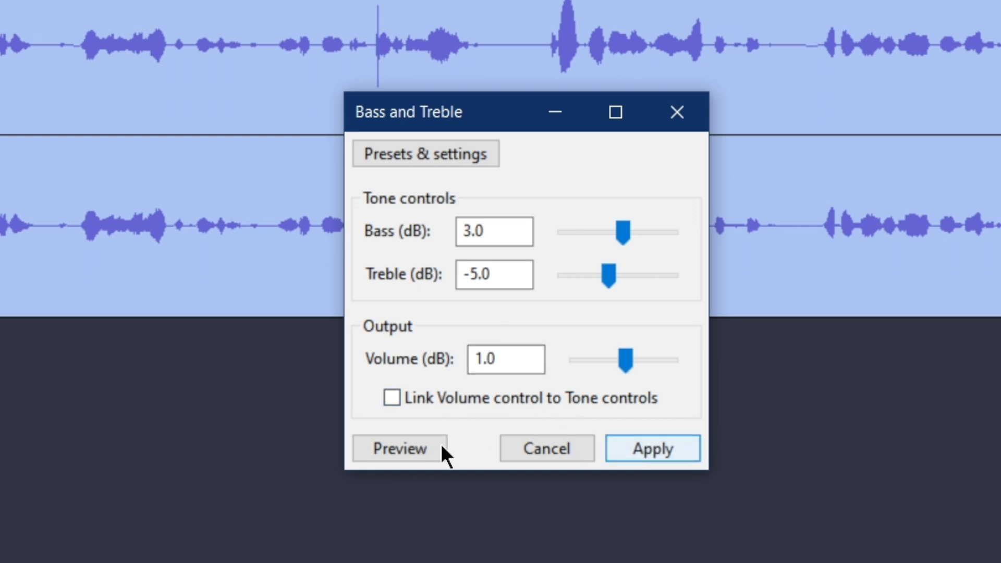
left_click(408, 448)
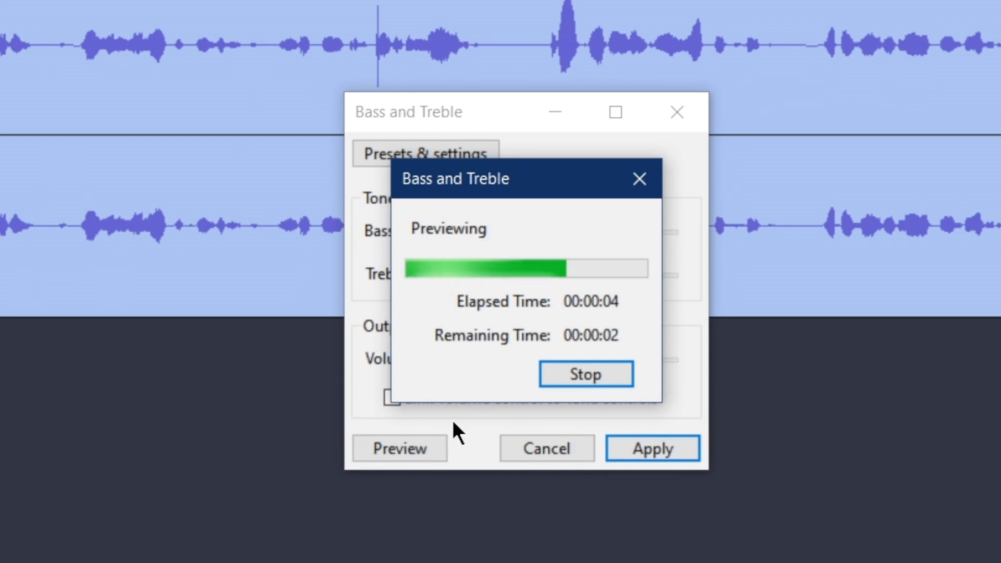
left_click(672, 449)
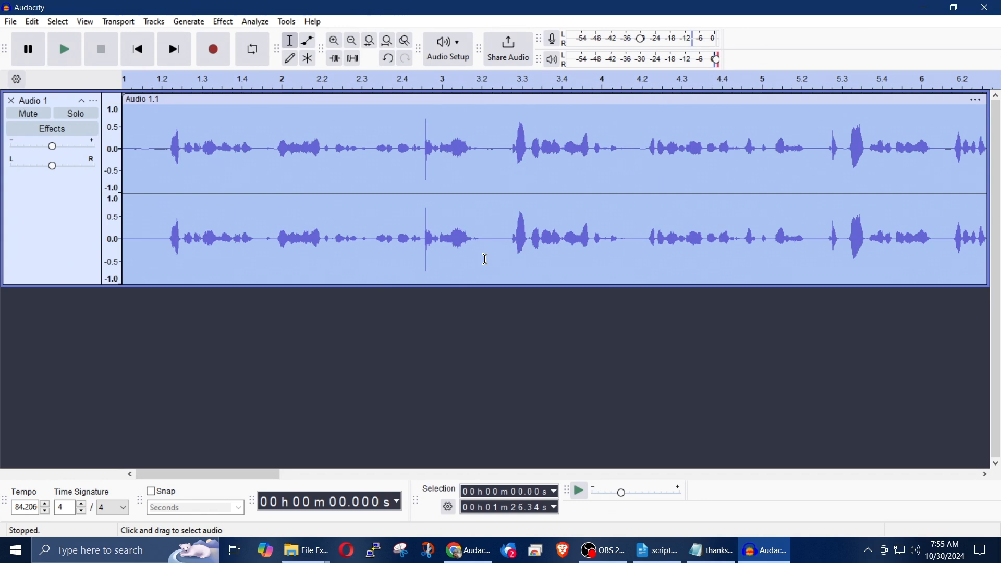
Step: Add the MuseFX De-Ess VST3 plug-in as a realtime effect on the Audio 1 track
left_click(53, 131)
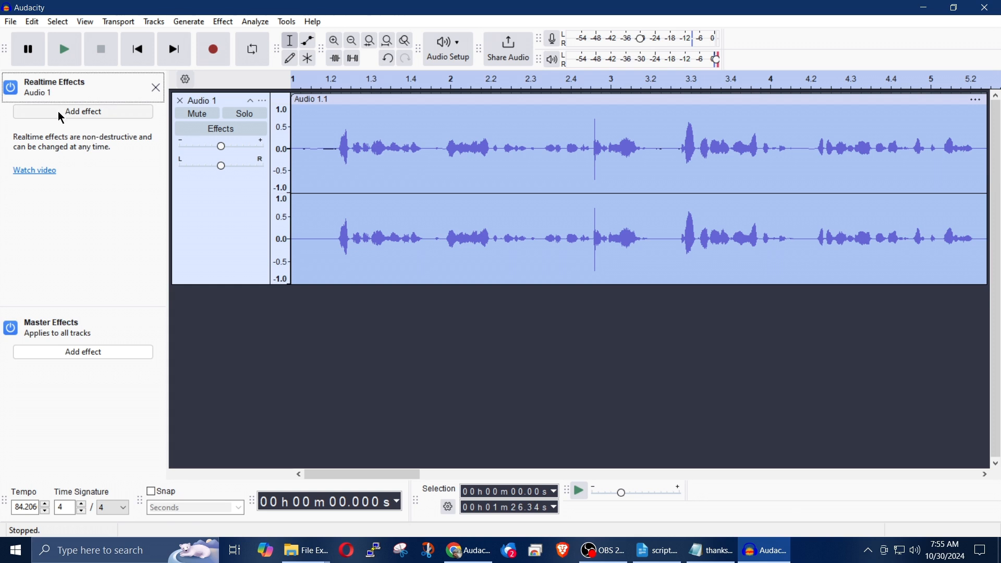
left_click(58, 111)
mouse_move(61, 146)
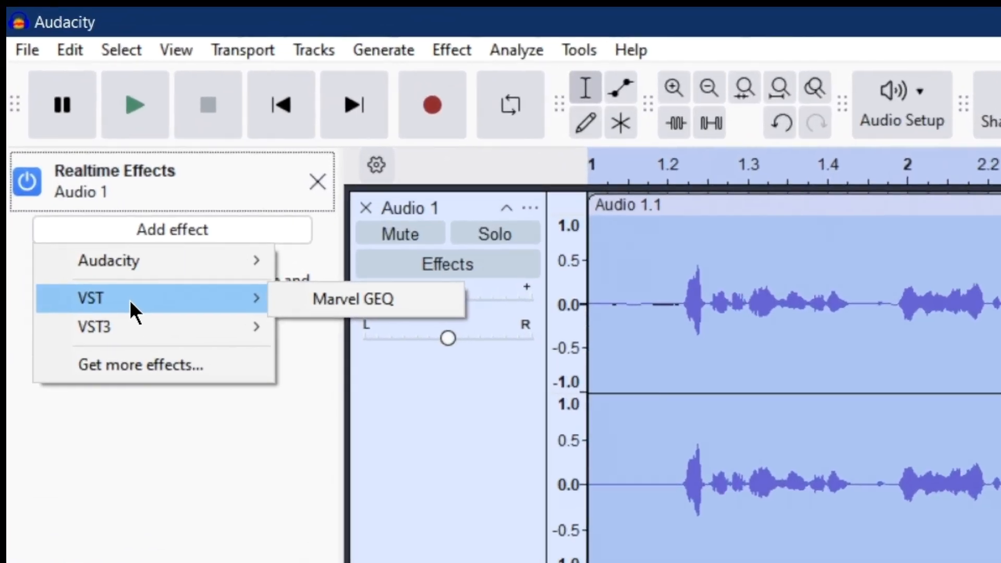
mouse_move(96, 248)
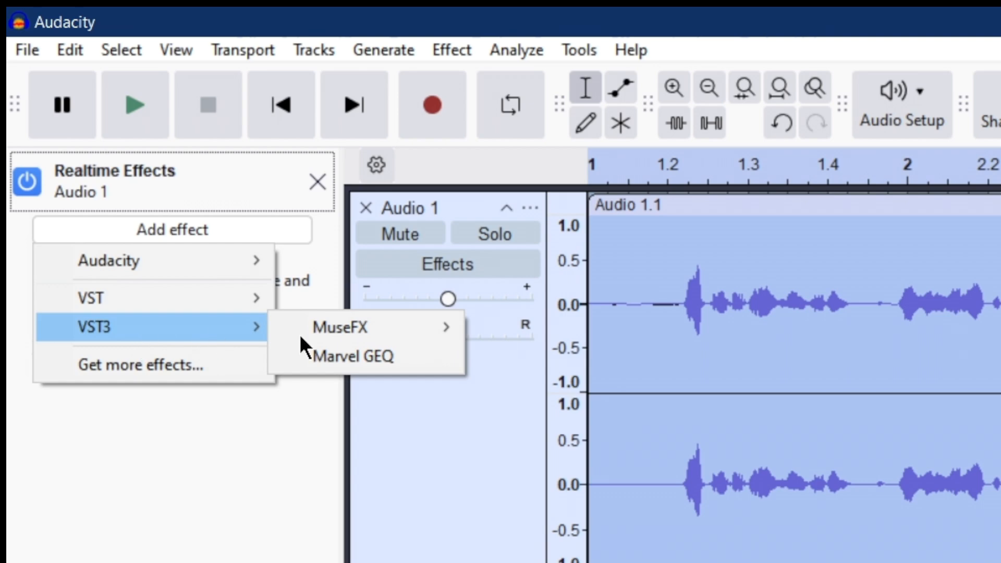
mouse_move(368, 335)
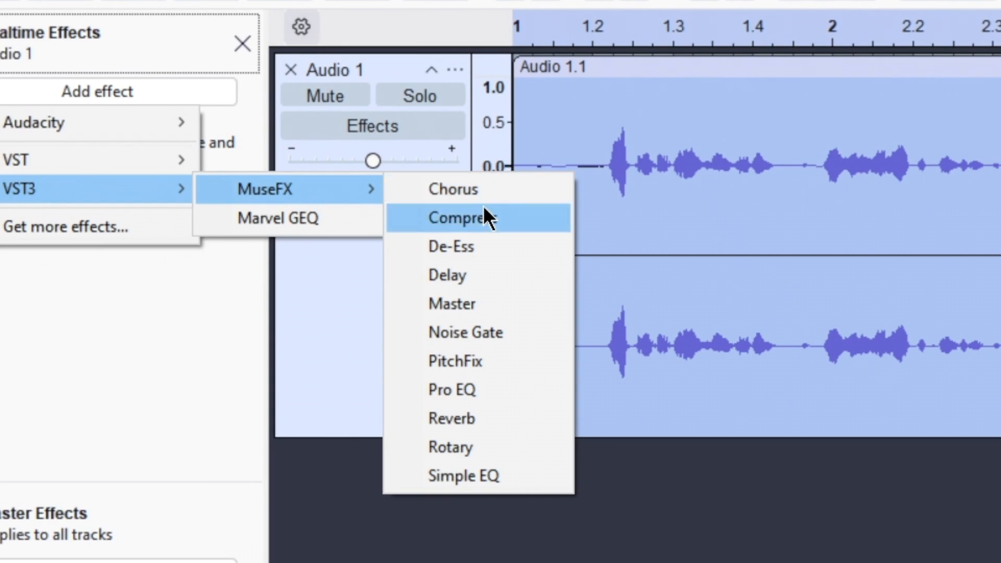
left_click(479, 254)
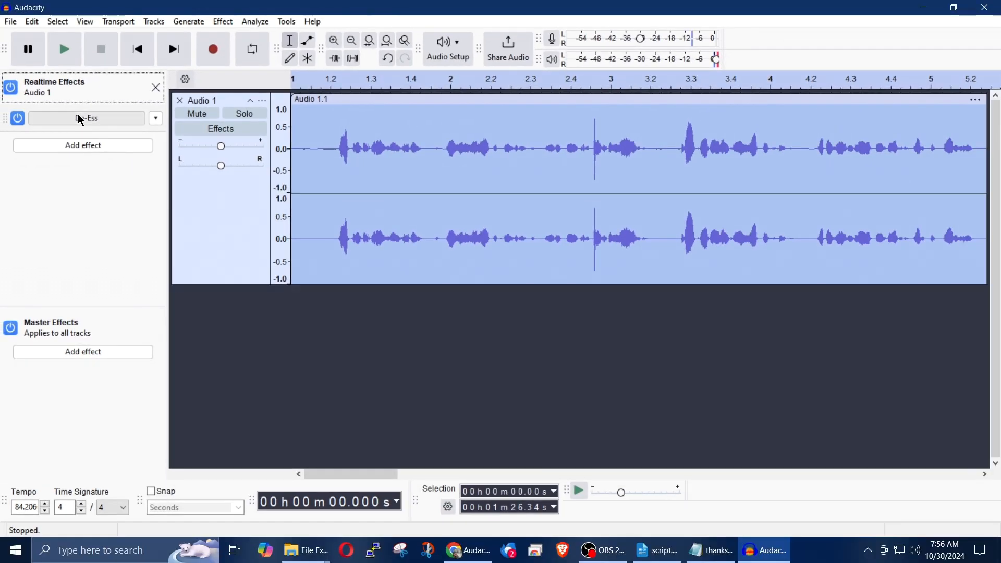
Step: Set De-Ess to the Male Voice preset, raise its dial to about 9 while listening to the narration, and close it
left_click(80, 120)
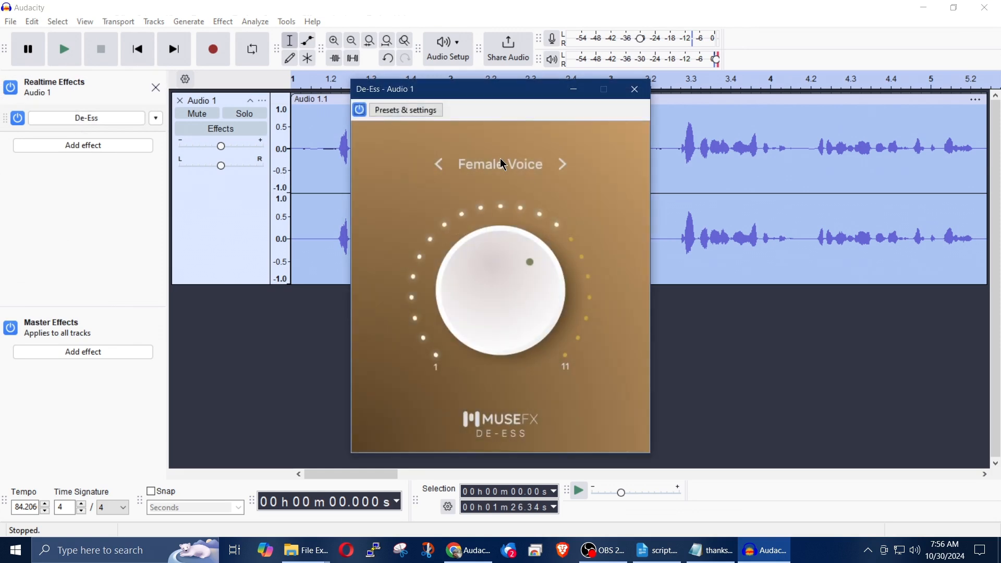
left_click(503, 165)
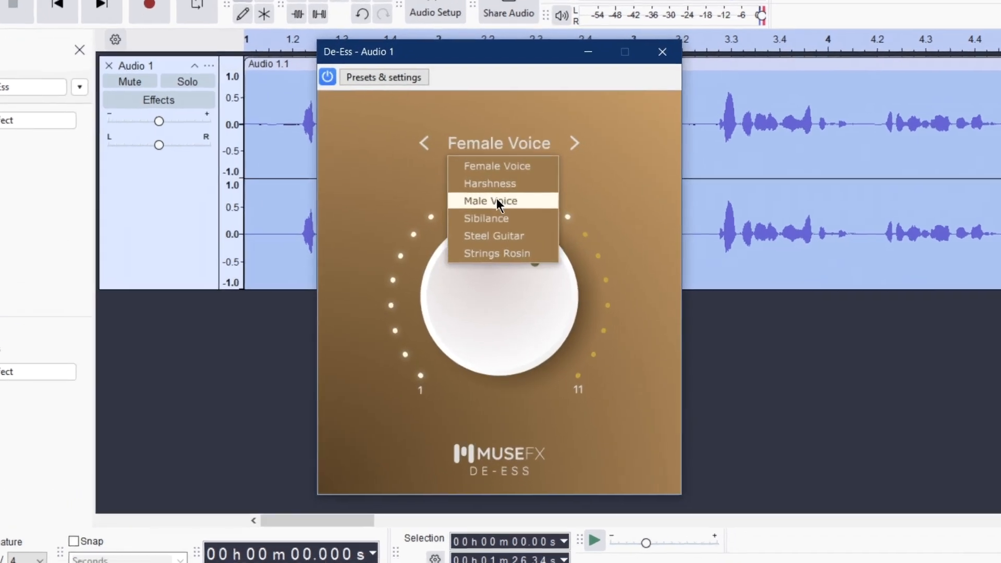
left_click(494, 211)
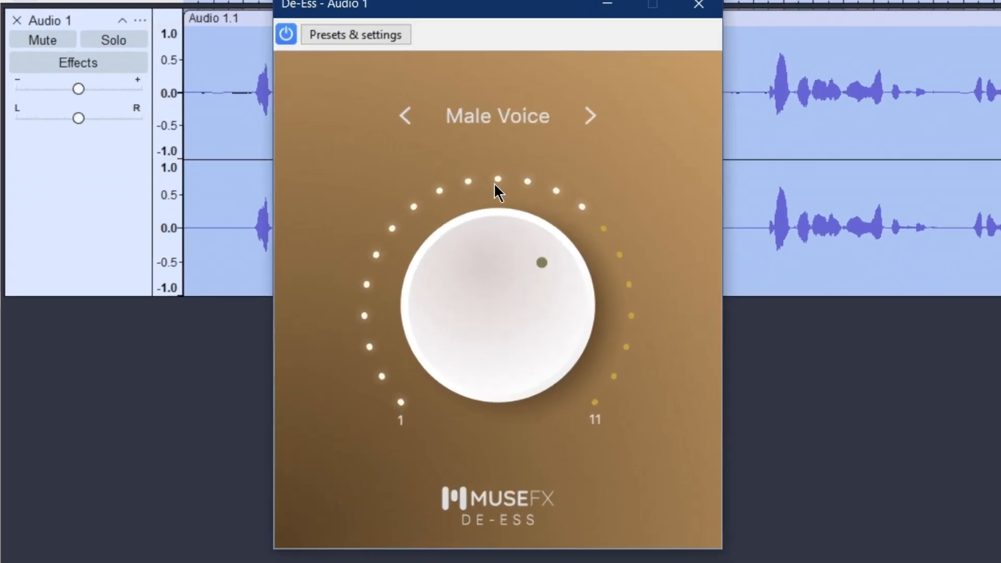
mouse_move(496, 305)
left_mouse_down()
mouse_move(495, 271)
mouse_move(496, 293)
left_mouse_up()
key("space")
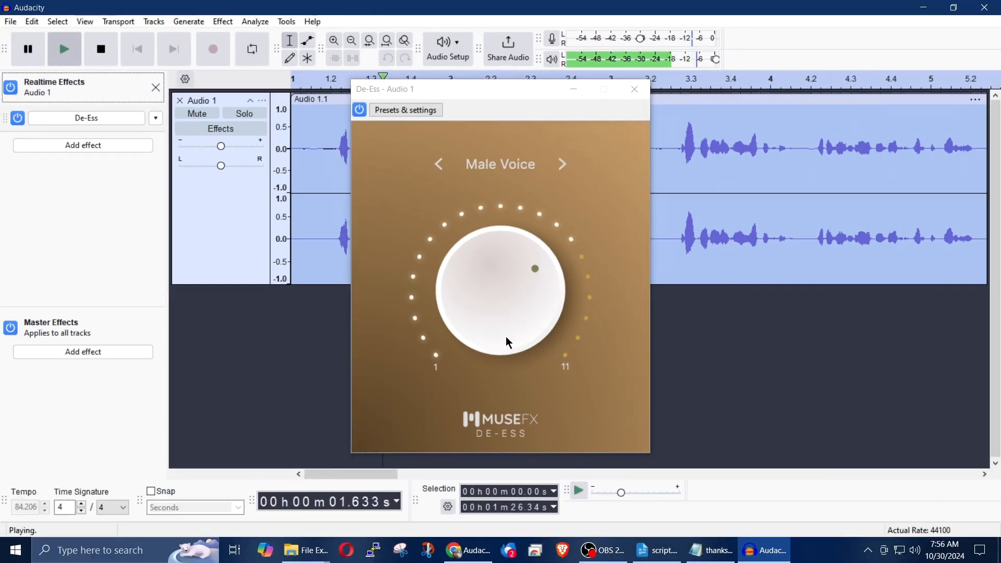
left_click_drag(493, 330, 487, 309)
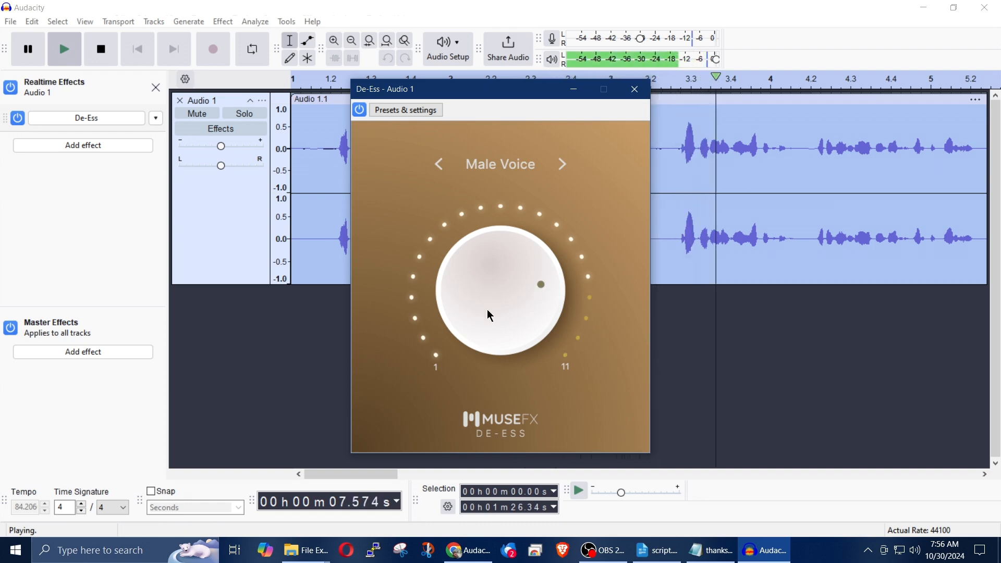
left_click(634, 99)
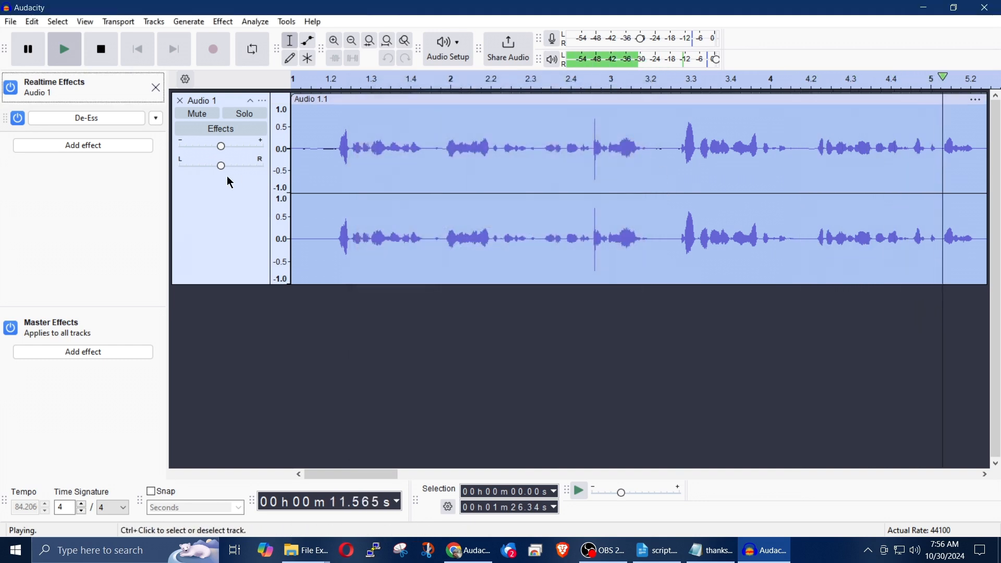
key("space")
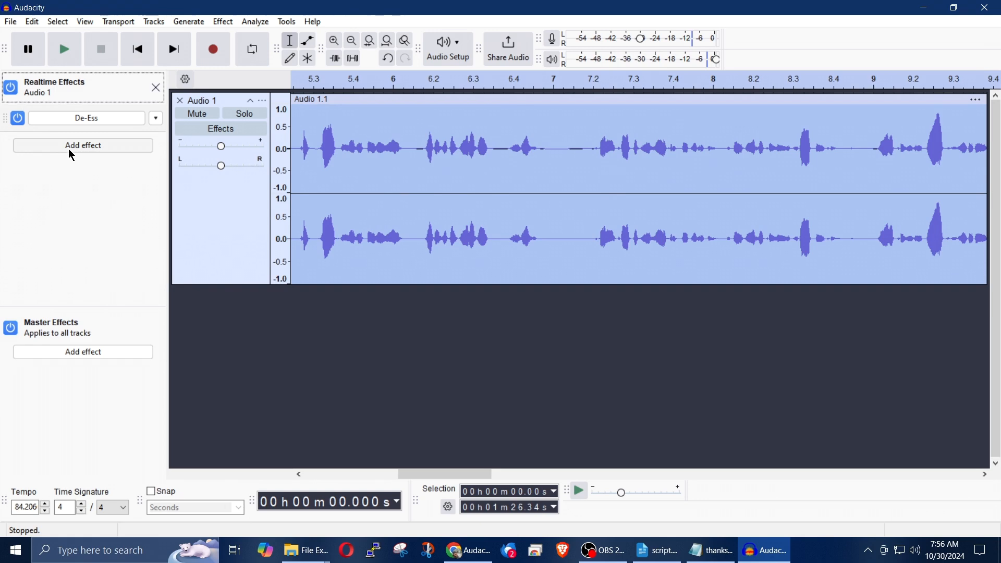
Step: Add the MuseFX Simple EQ VST3 plug-in as a second realtime effect on Audio 1 and open its settings
left_click(83, 146)
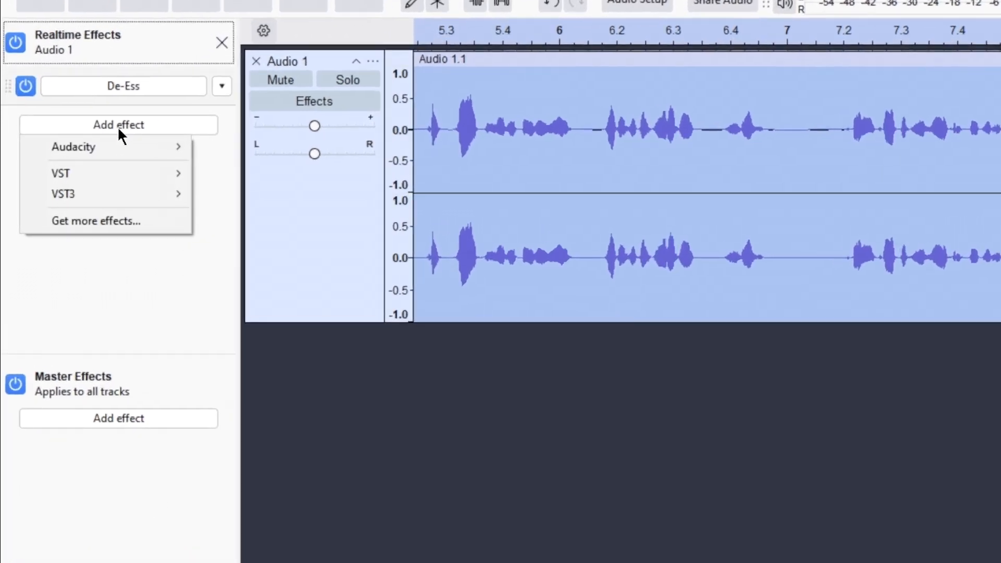
mouse_move(102, 198)
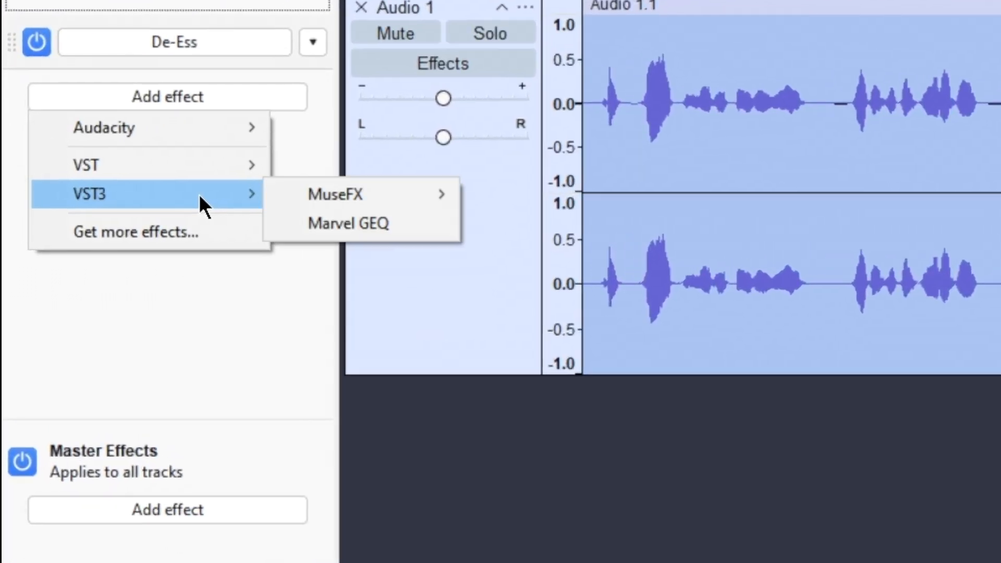
mouse_move(299, 203)
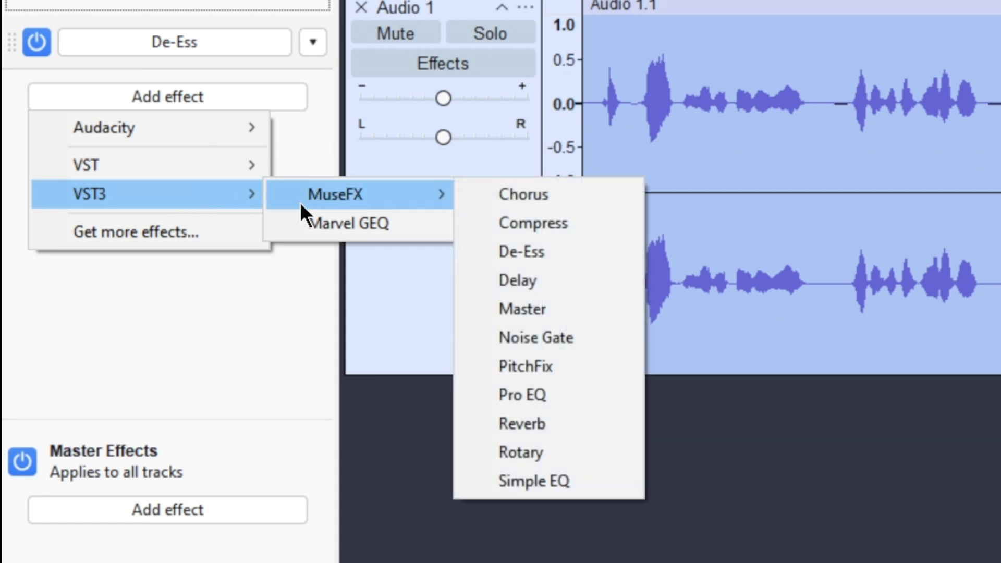
left_click(558, 483)
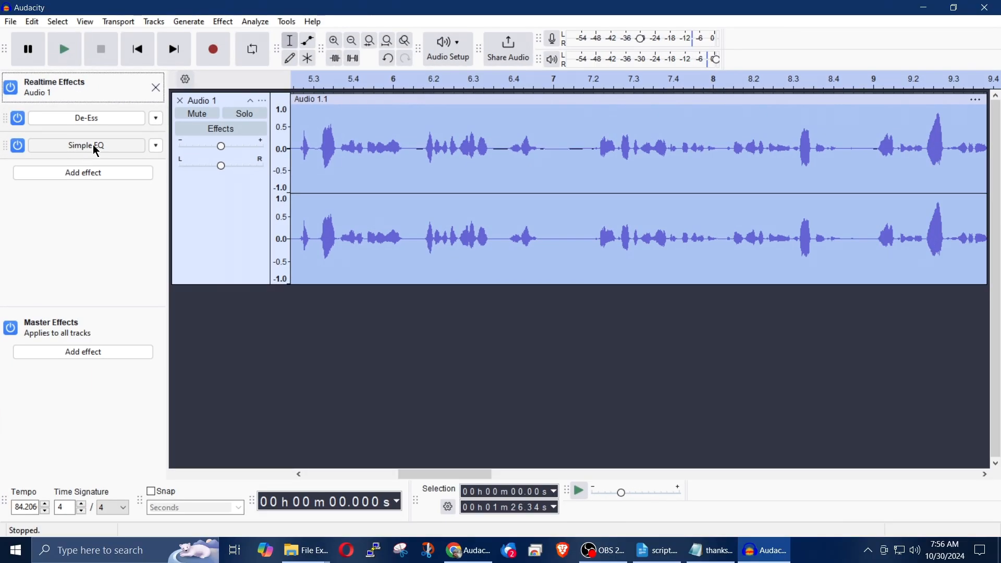
left_click(94, 147)
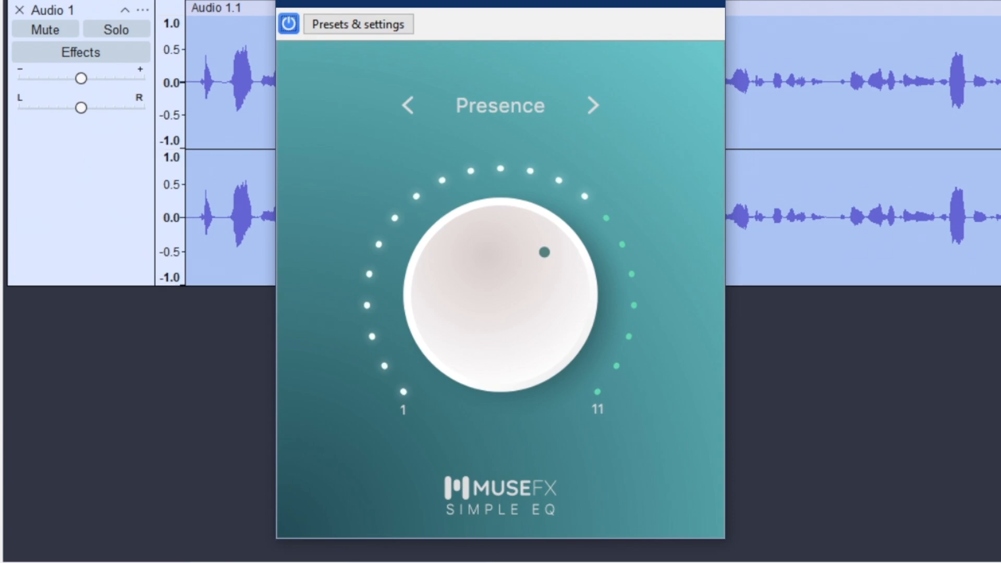
Step: Play the narration and audition the Simple EQ presets Bass Body, Boost Vocals 1 and Boost Vocals 2
key("space")
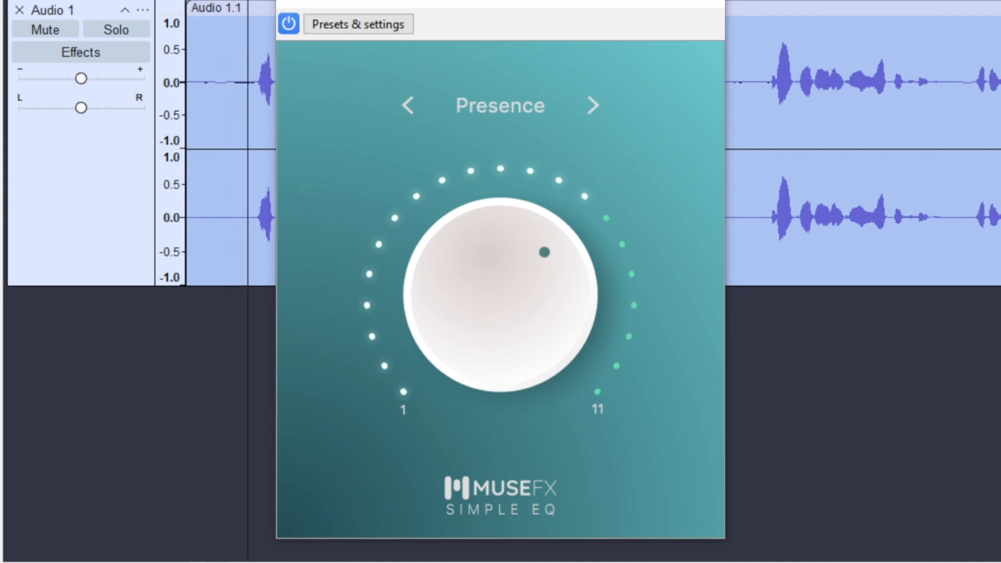
left_click(506, 108)
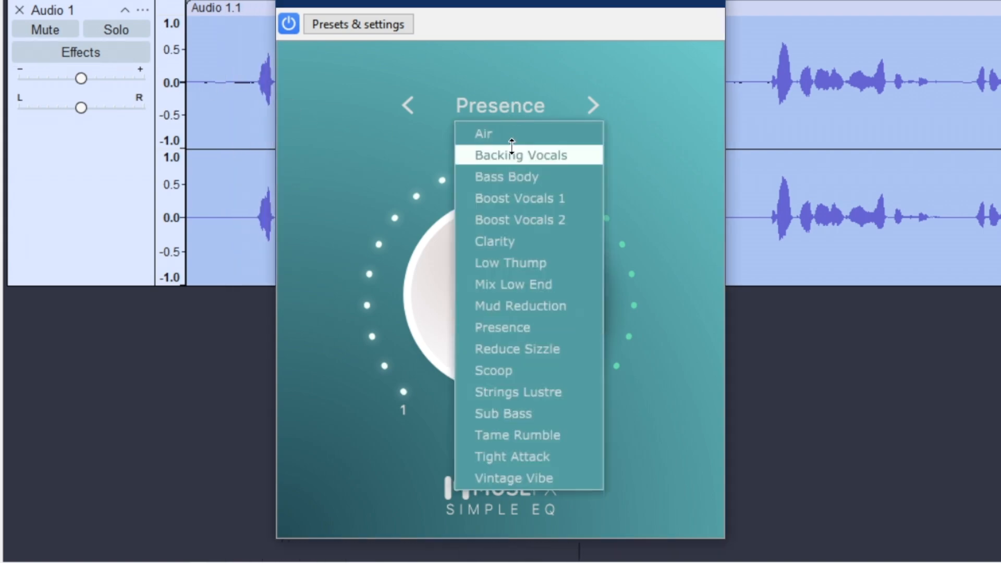
left_click(515, 179)
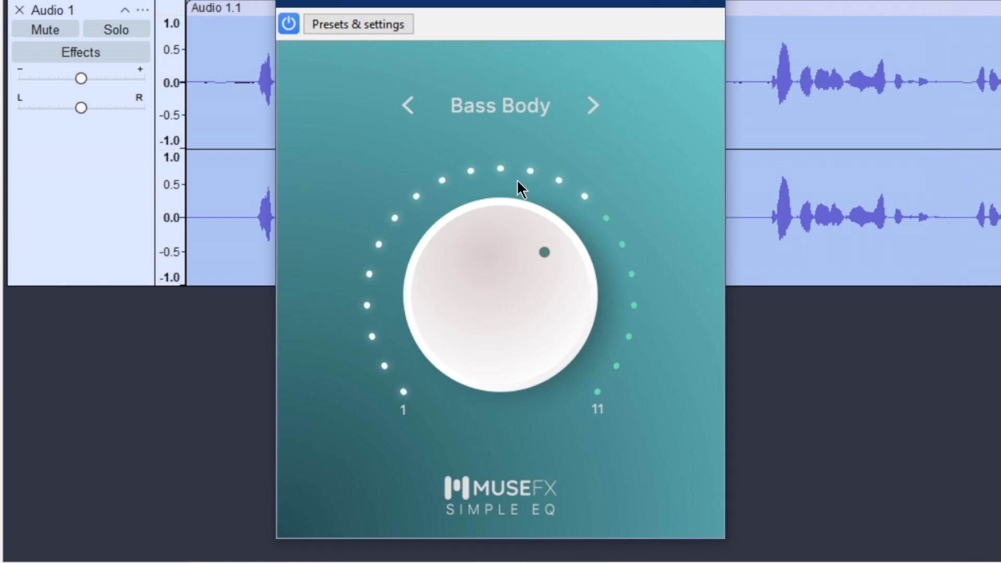
left_click(498, 108)
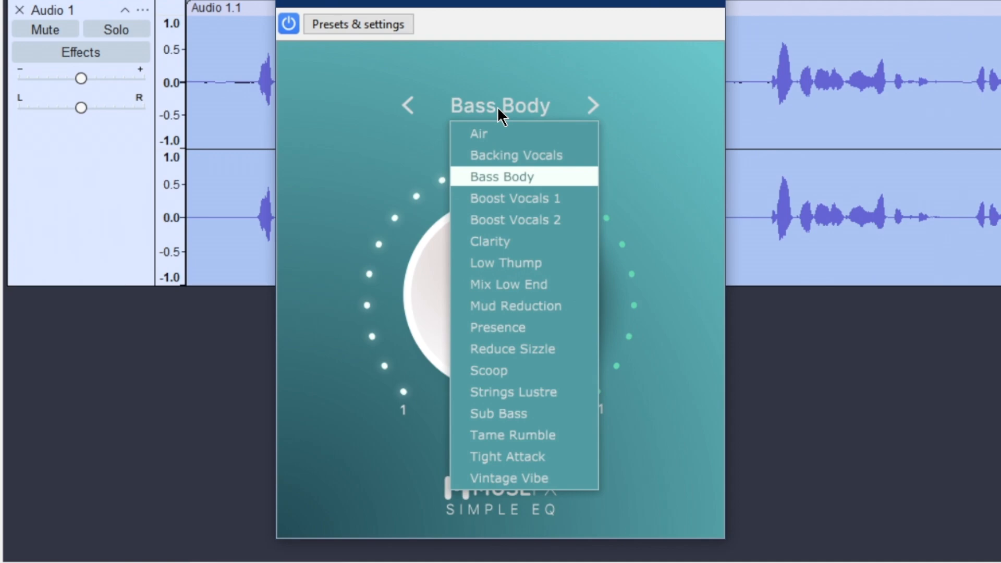
left_click(501, 198)
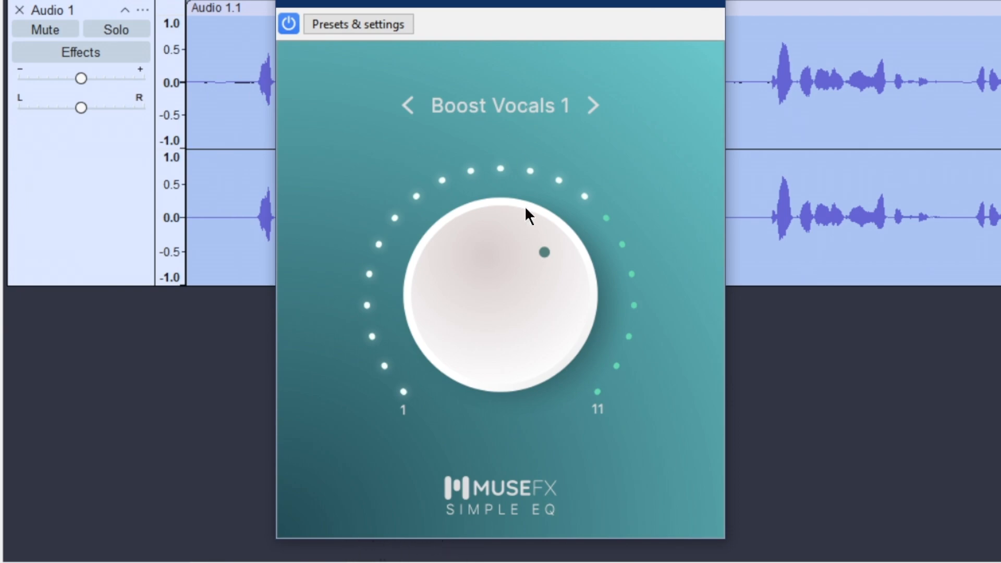
left_click(521, 111)
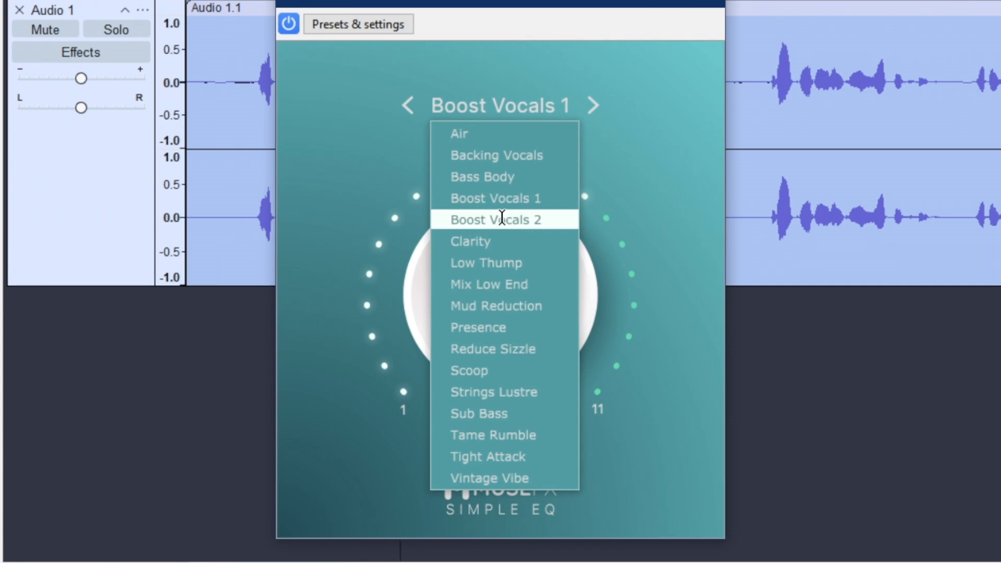
left_click(502, 220)
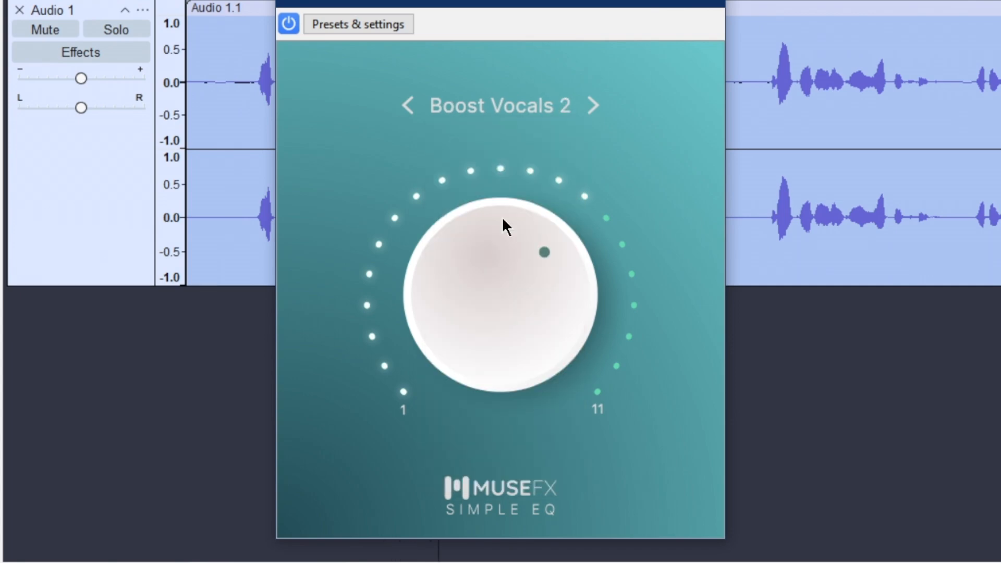
Step: Set the Simple EQ preset to Clarity, listen to the result, and close the effect's settings
left_click(492, 105)
left_click(511, 240)
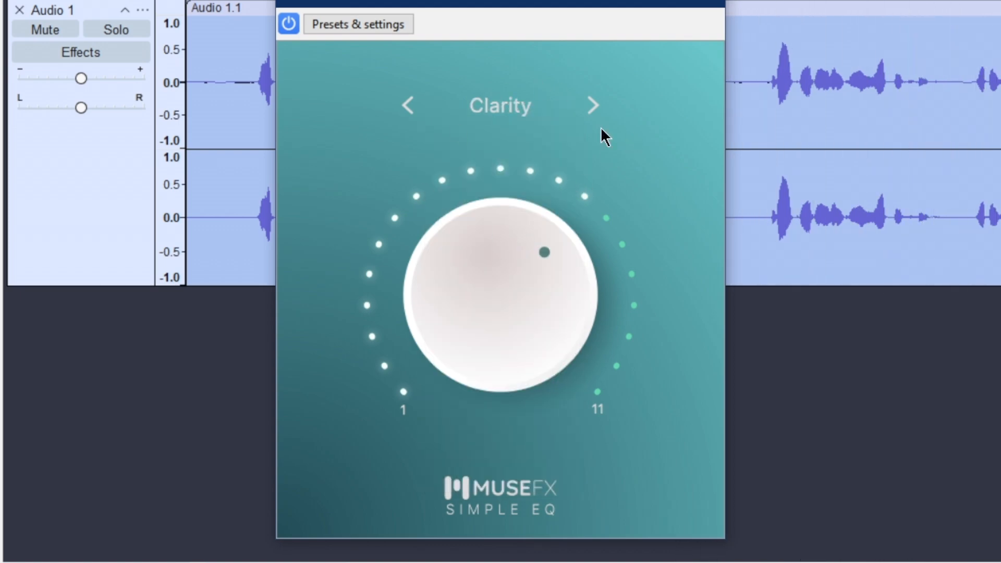
left_click(699, 3)
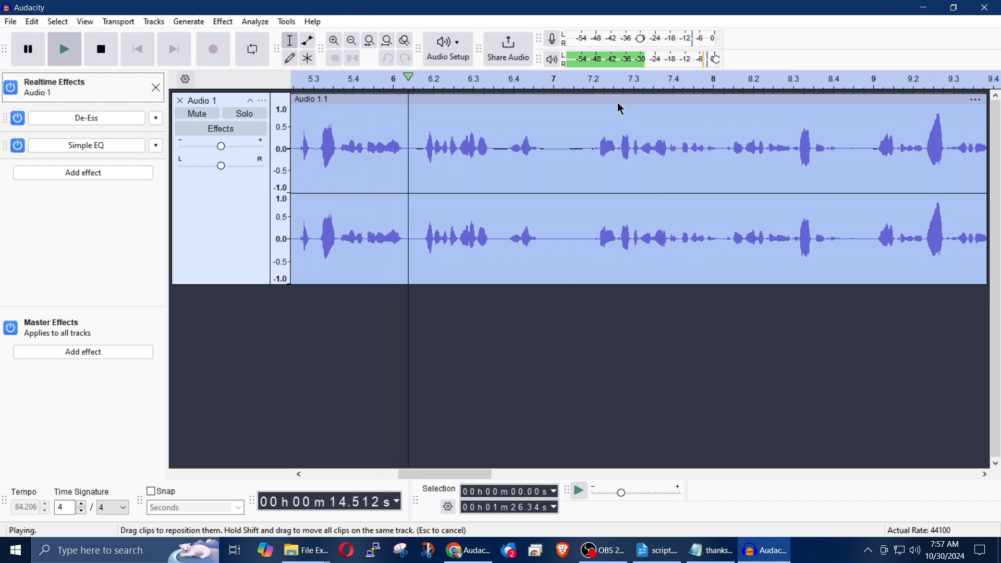
key("space")
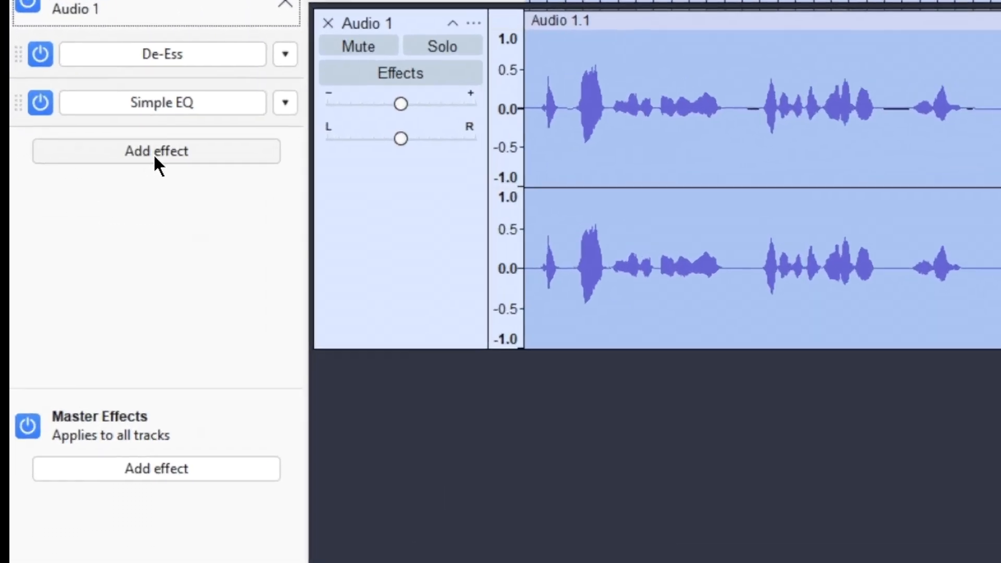
Step: Add the MuseFX PitchFix VST3 plug-in as a third realtime effect on the Audio 1 track
left_click(84, 178)
mouse_move(194, 249)
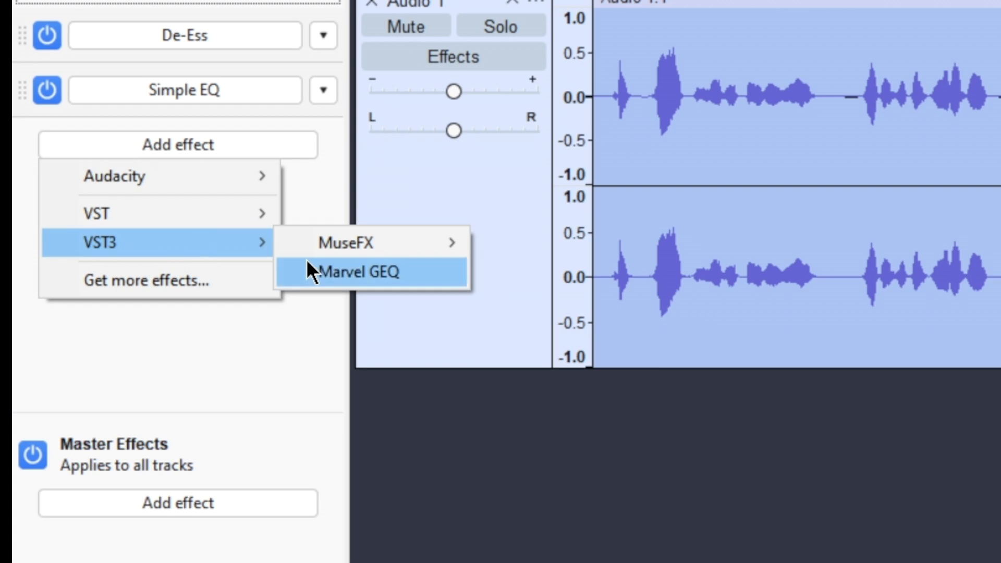
mouse_move(345, 256)
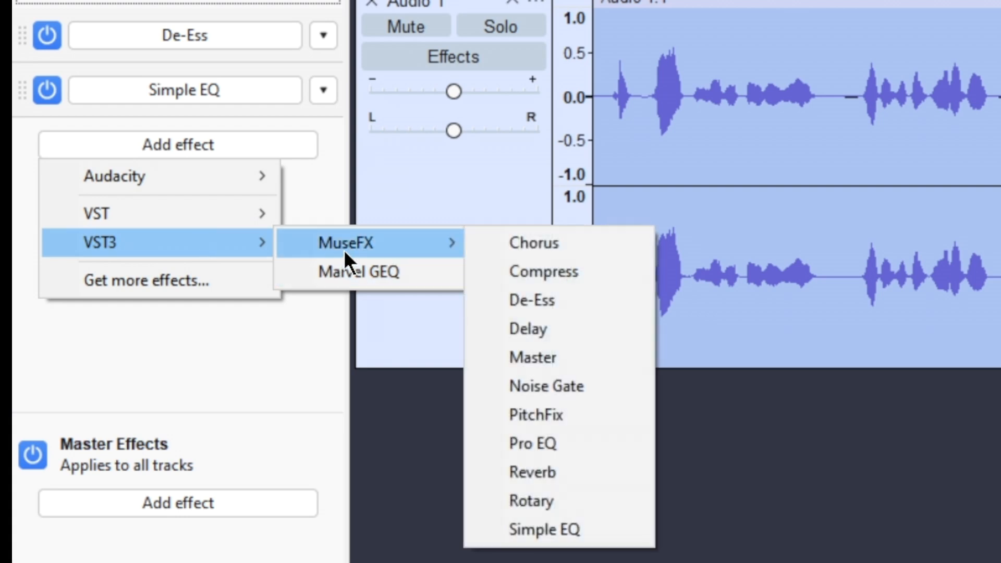
left_click(549, 411)
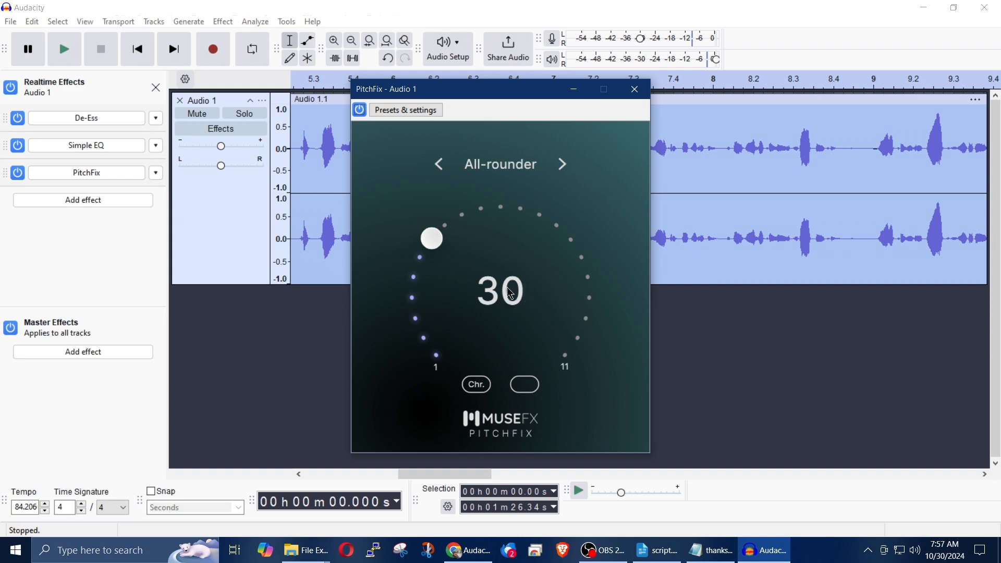
Step: Play the narration and try the PitchFix presets 432 Hz, Natural and Outatune in turn
left_click(505, 168)
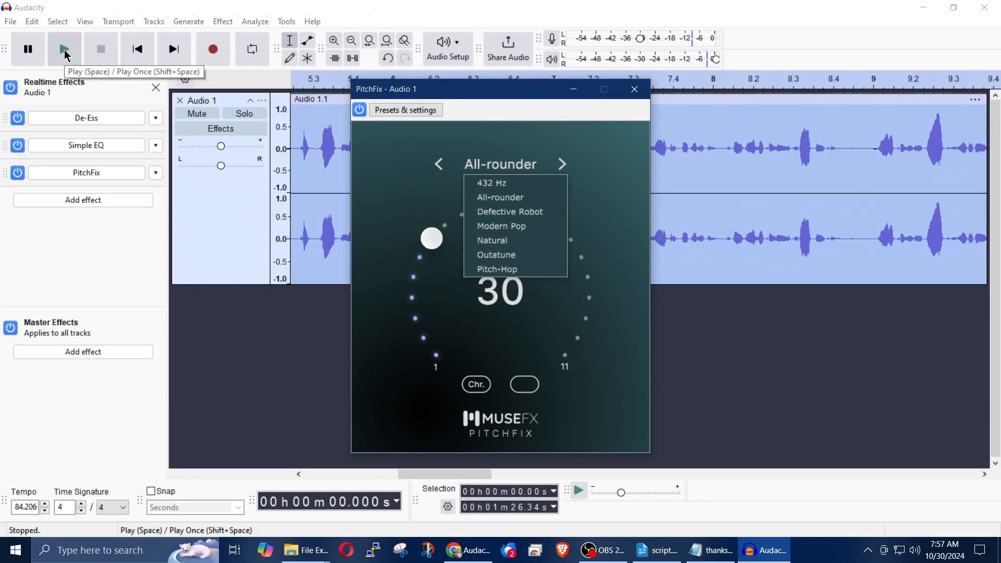
left_click(63, 49)
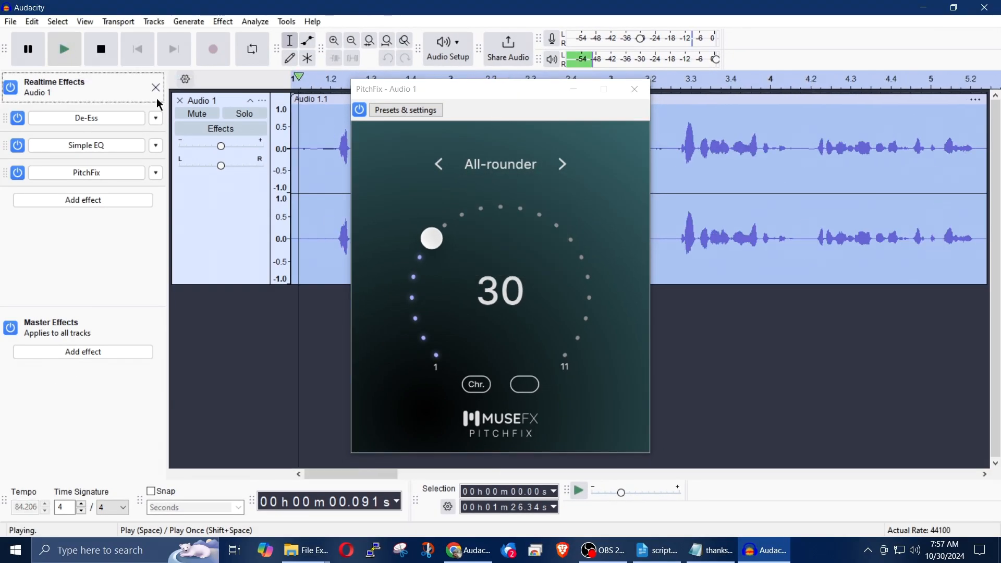
left_click(511, 172)
left_click(507, 188)
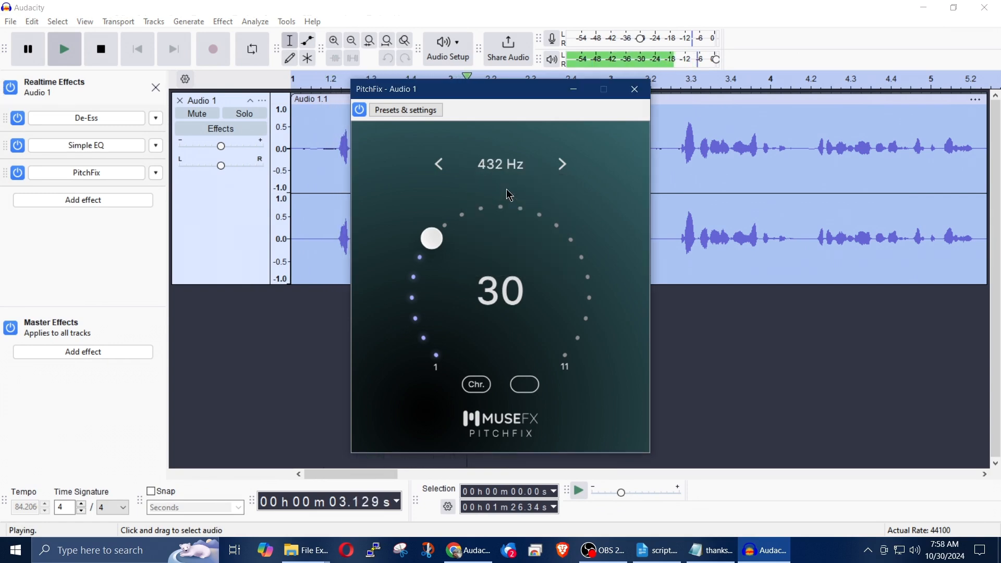
left_click(506, 165)
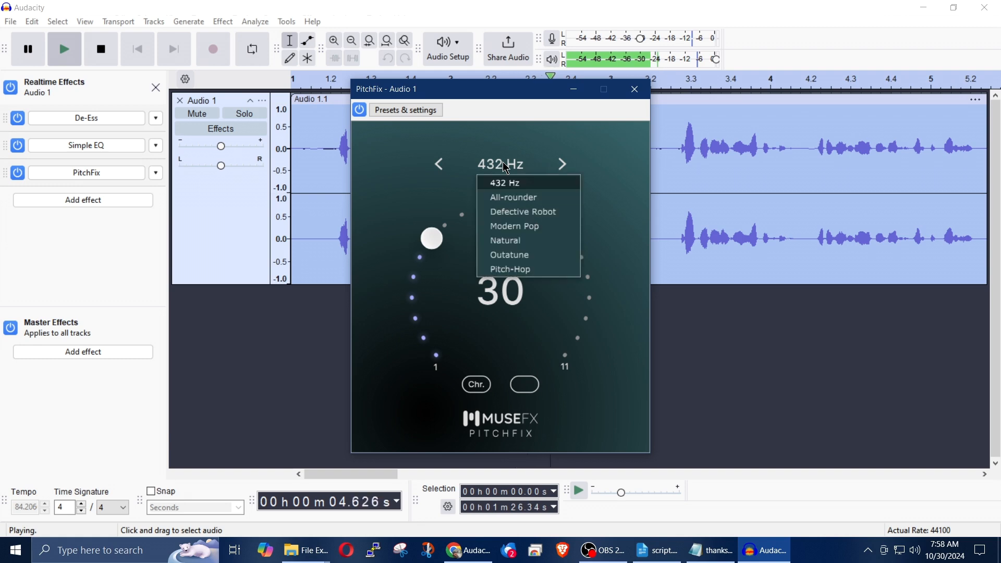
left_click(511, 241)
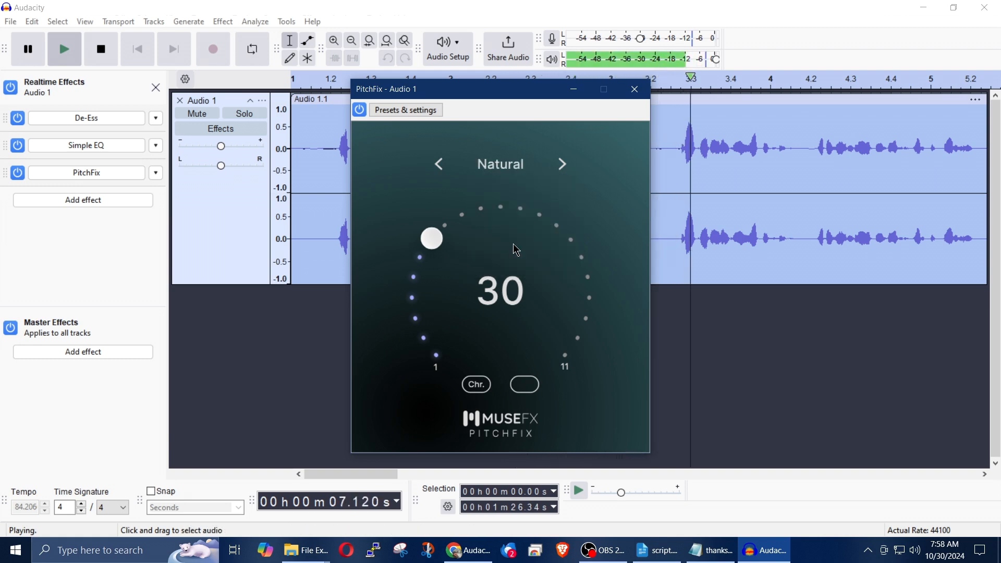
left_click(504, 165)
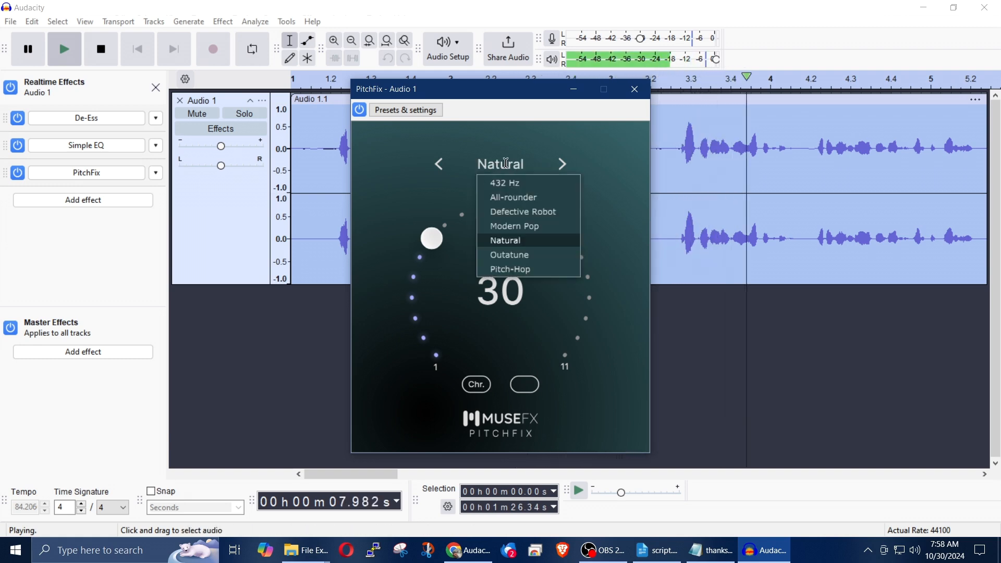
left_click(508, 256)
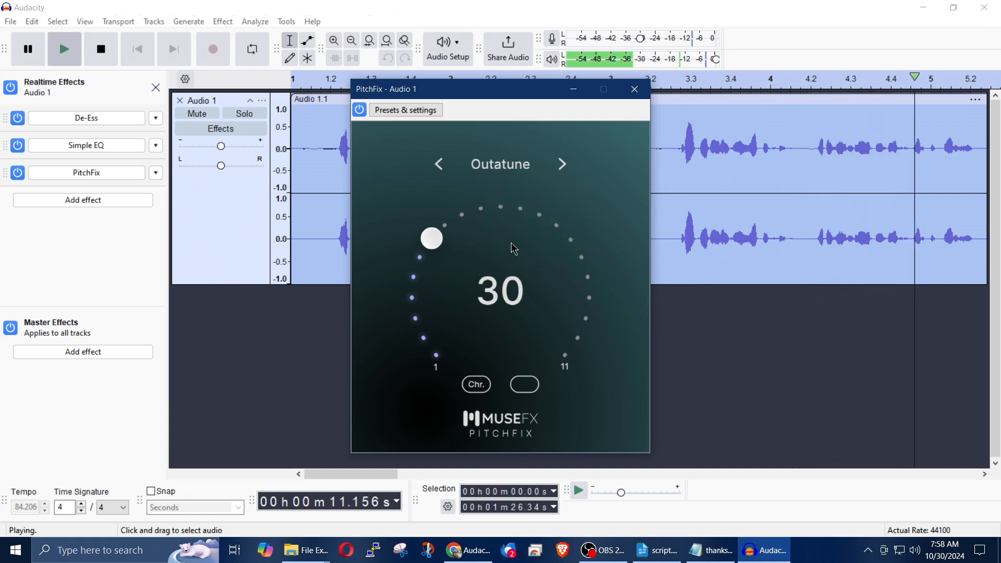
Step: Stop playback, close the PitchFix settings and remove PitchFix from the Audio 1 track's realtime effects
key("space")
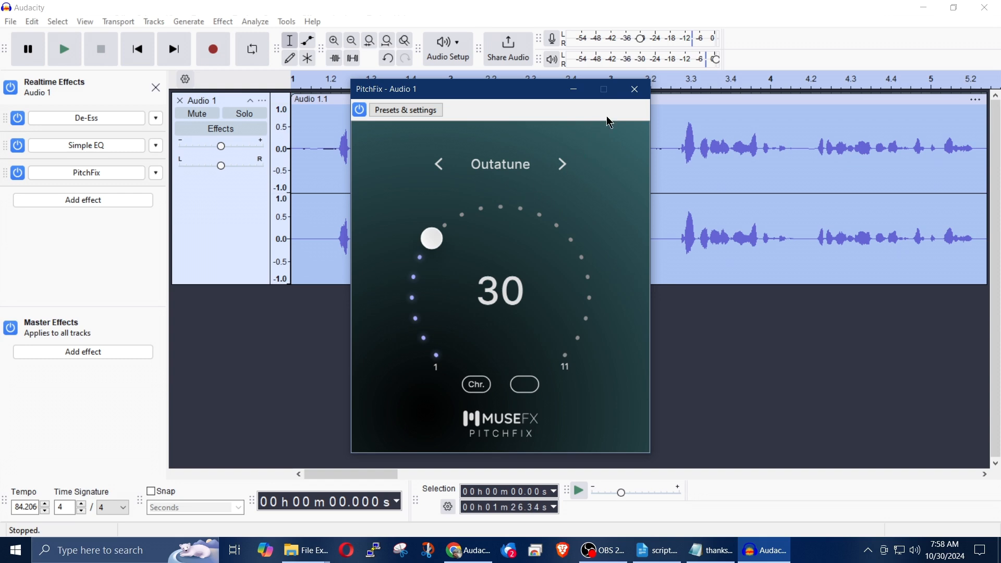
left_click(635, 90)
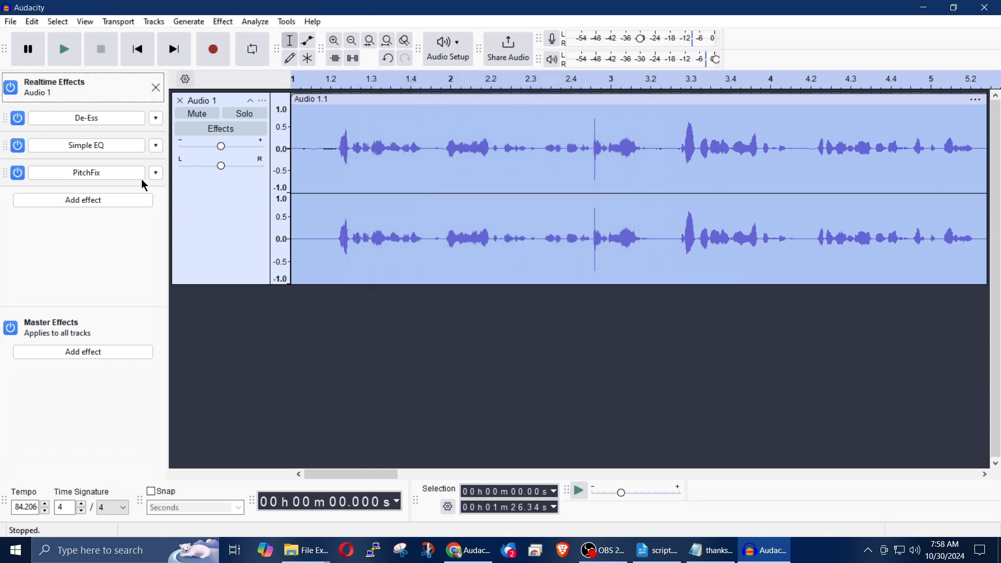
left_click(156, 174)
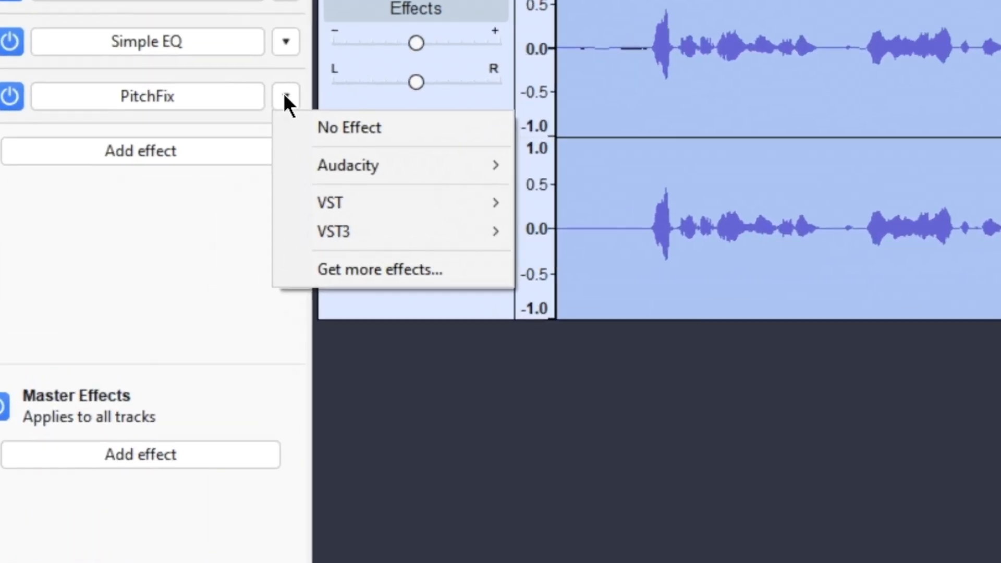
left_click(318, 128)
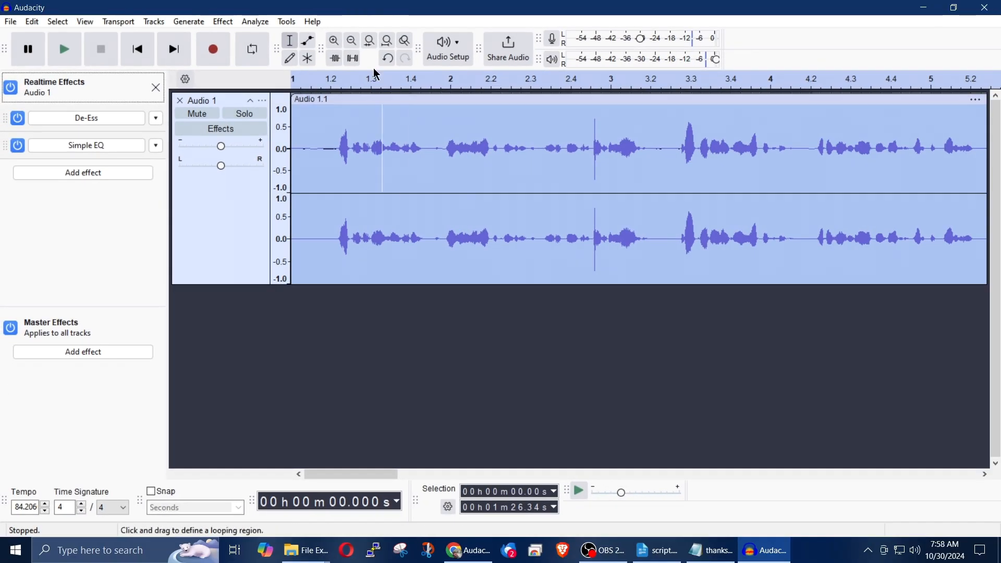
Step: Start the Change Pitch effect on the narration, set the percent change to -13 and preview part of the result
left_click(222, 22)
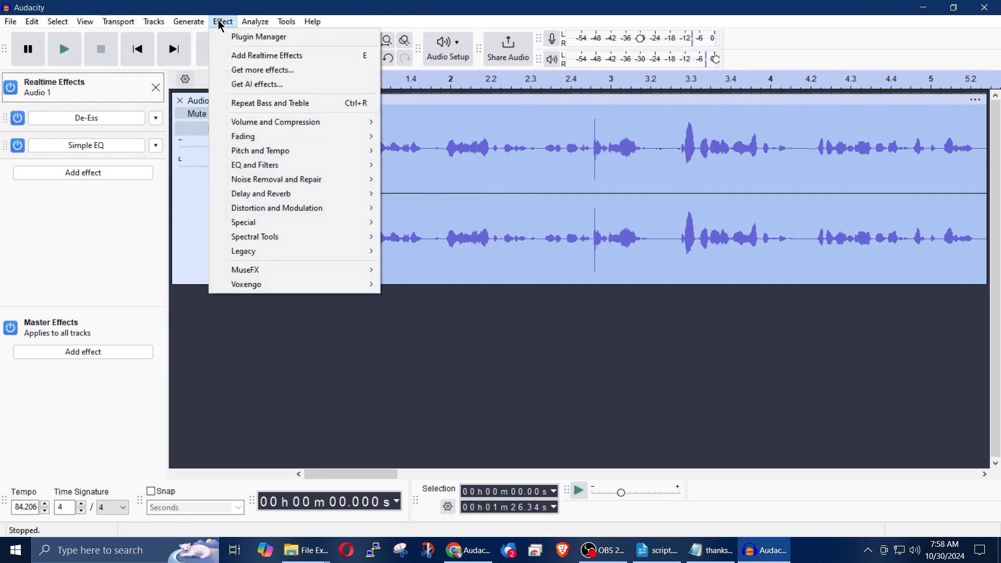
mouse_move(306, 154)
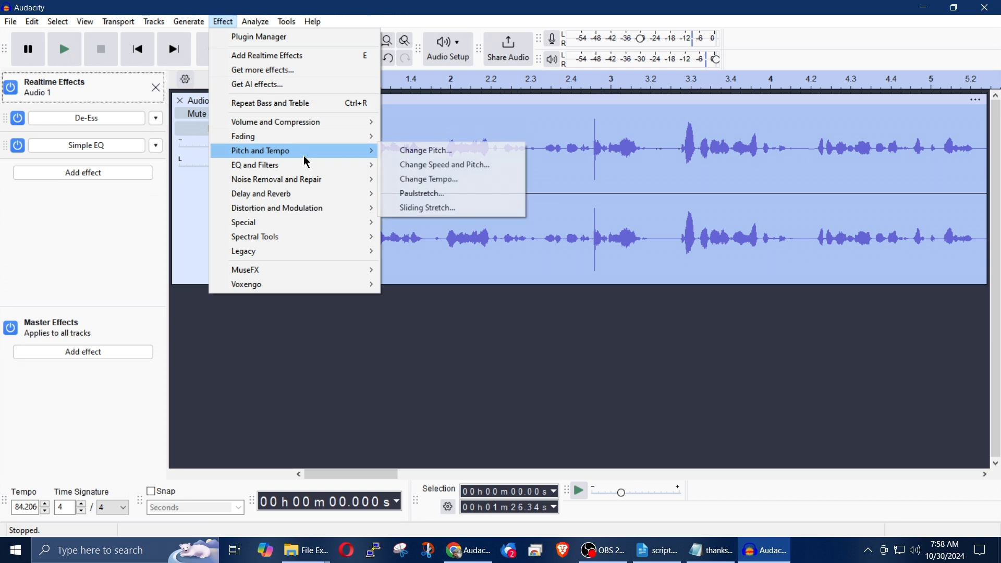
left_click(406, 154)
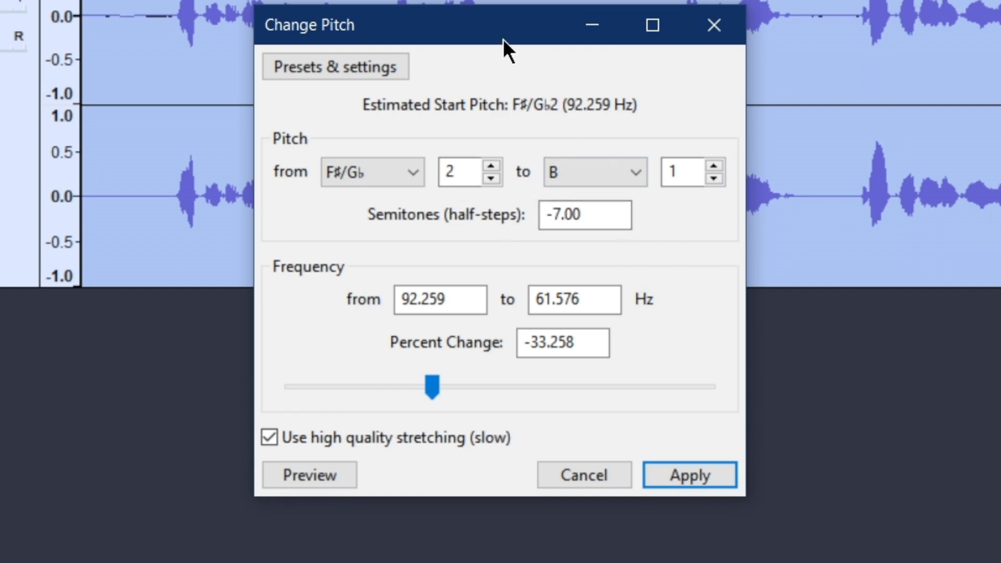
left_click_drag(503, 39, 123, 116)
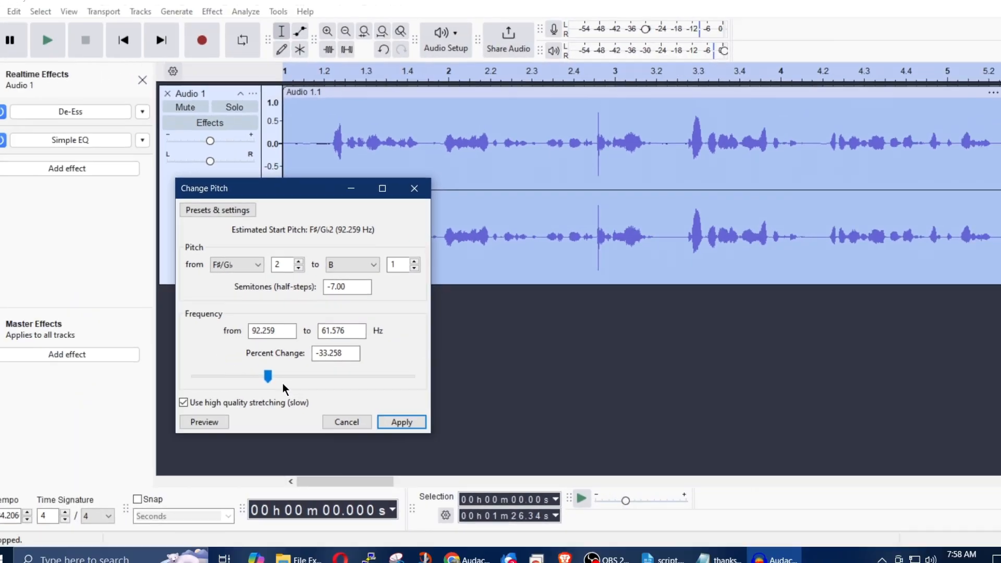
left_click_drag(52, 465, 83, 464)
mouse_move(289, 368)
left_mouse_down()
mouse_move(302, 369)
mouse_move(277, 369)
mouse_move(320, 371)
mouse_move(202, 375)
mouse_move(431, 383)
mouse_move(298, 379)
left_mouse_up()
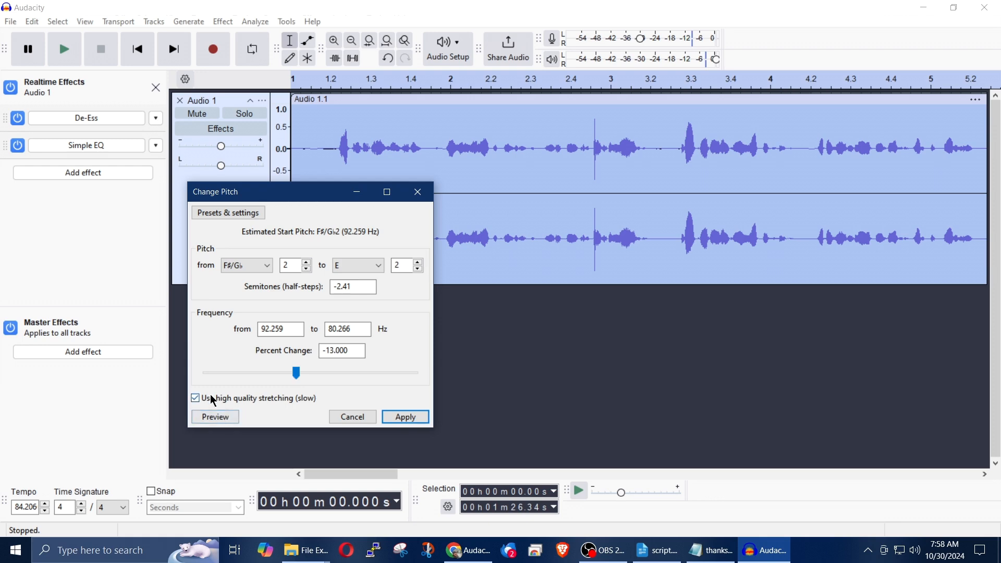
left_click(223, 419)
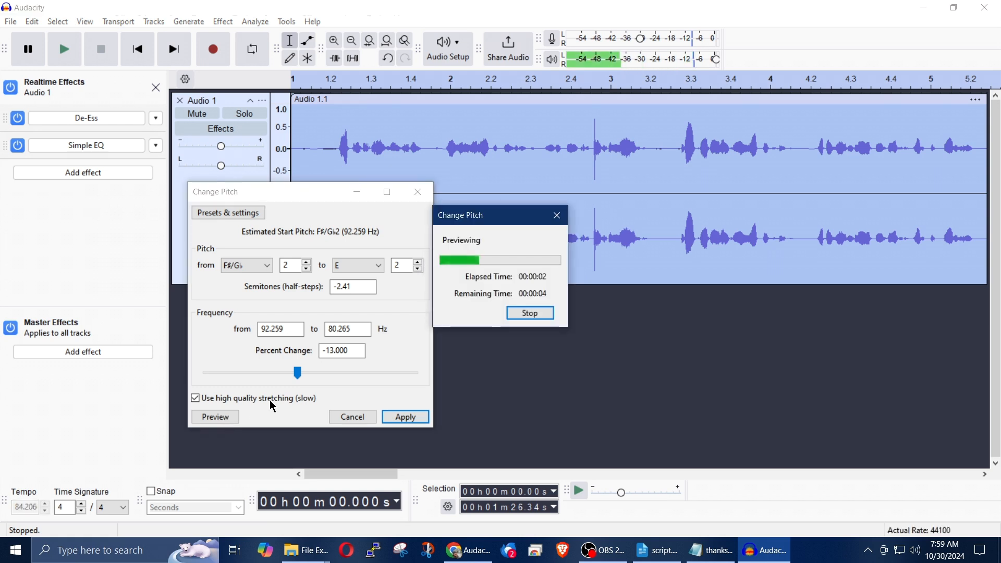
left_click(529, 318)
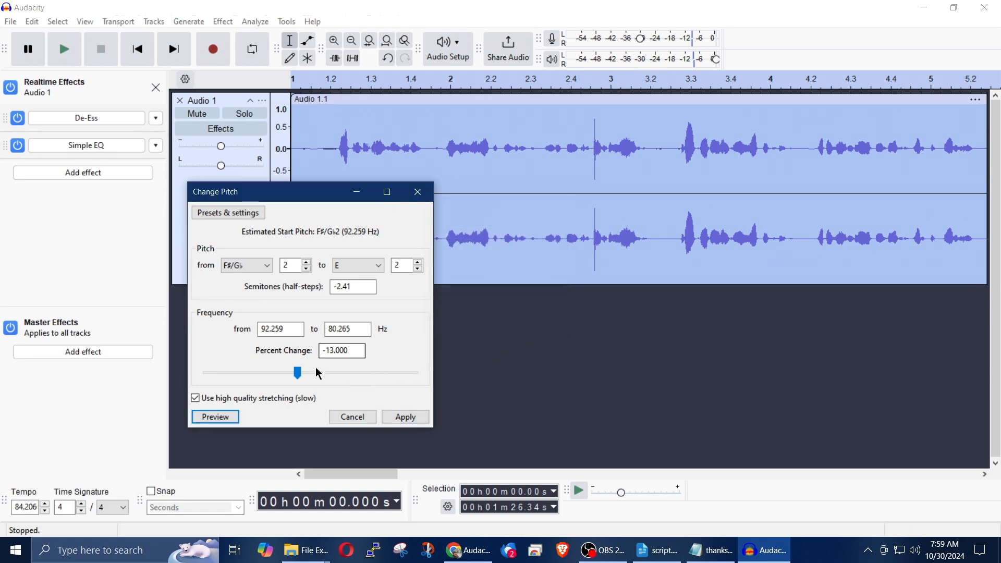
Step: Try a pitch change of -6 percent and preview it
left_click_drag(300, 373, 305, 374)
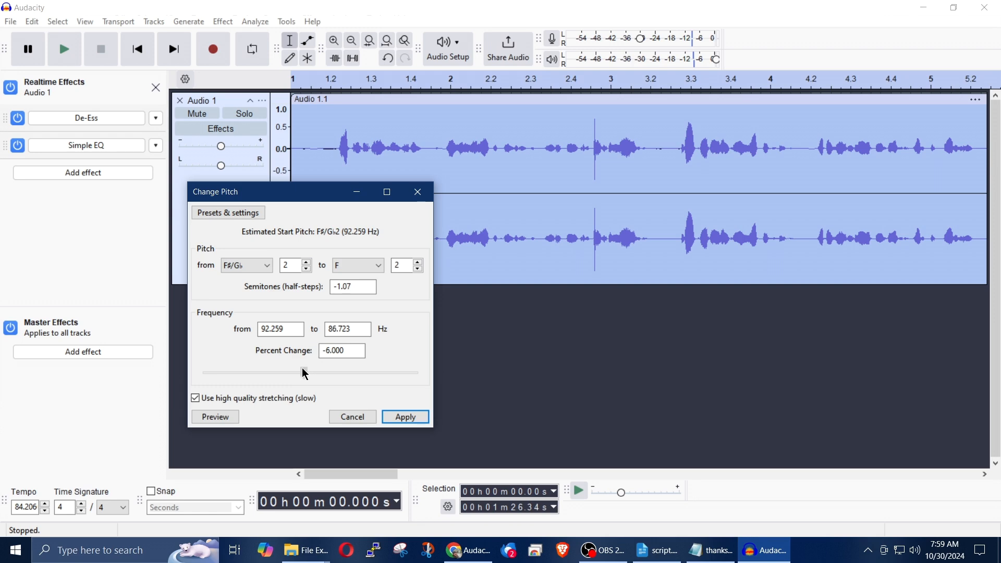
left_click(233, 415)
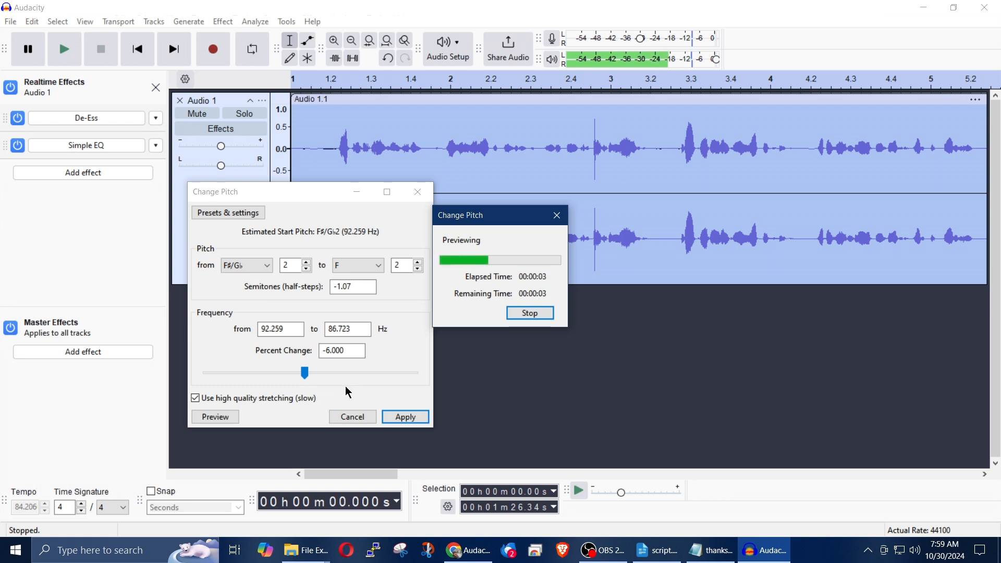
left_click(533, 315)
Step: Set the pitch's percent change to -4, preview it and apply the effect to the narration
left_click_drag(308, 375, 311, 376)
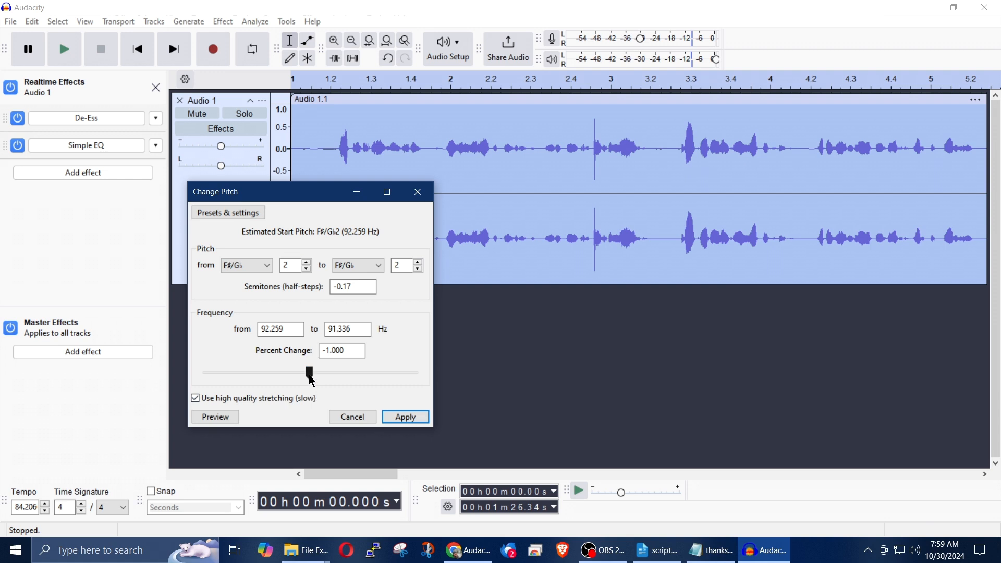
left_click_drag(309, 374, 306, 377)
left_click(232, 416)
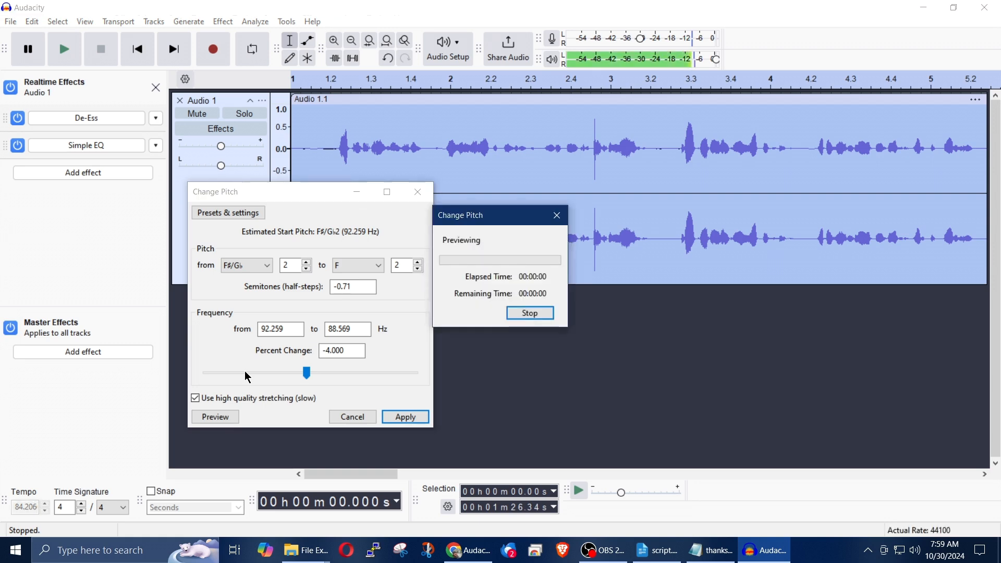
left_click(531, 315)
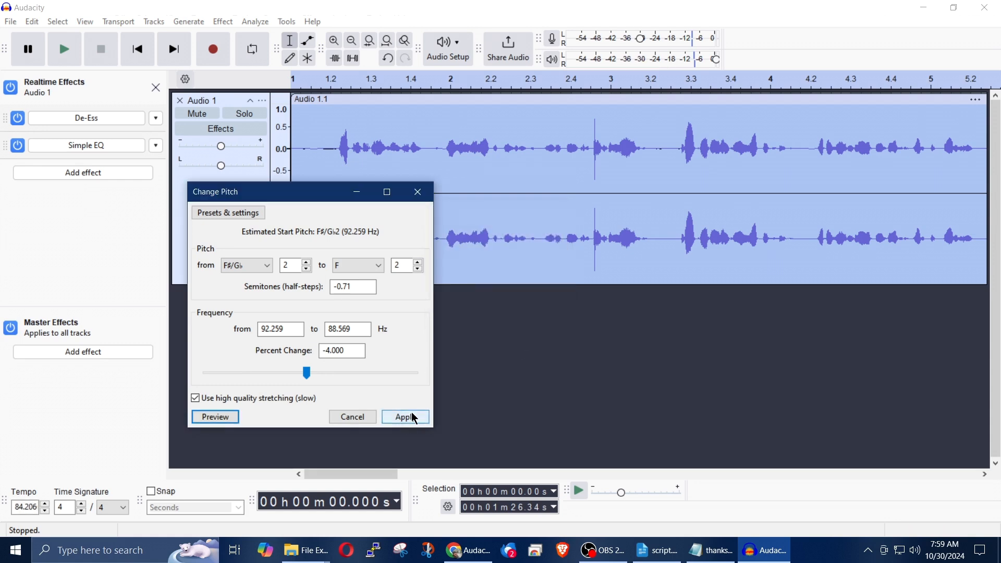
left_click(407, 417)
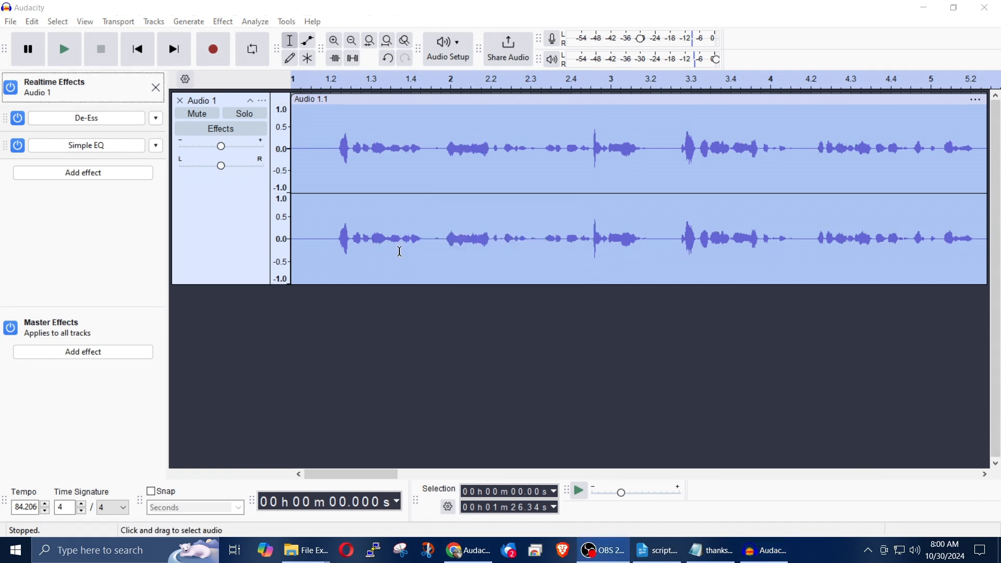
Step: Listen to the opening of the pitch-changed narration and delete most of the silence before the first words
left_click(65, 52)
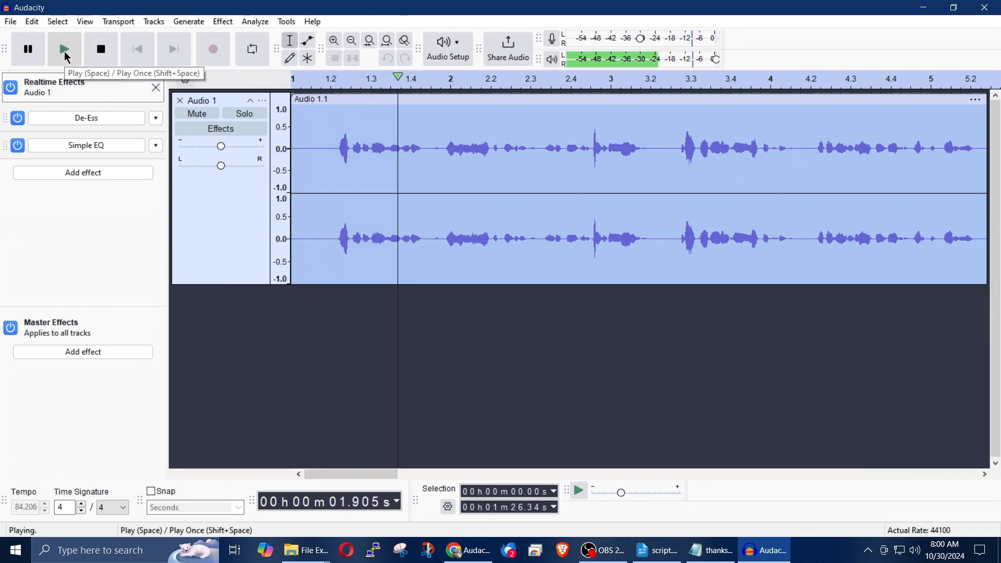
left_click(102, 62)
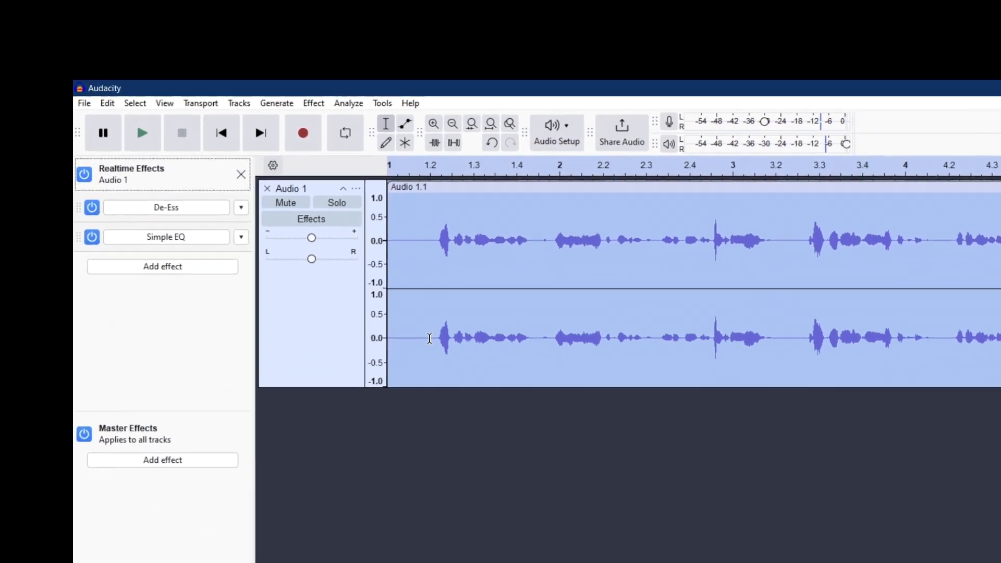
left_click_drag(430, 338, 339, 338)
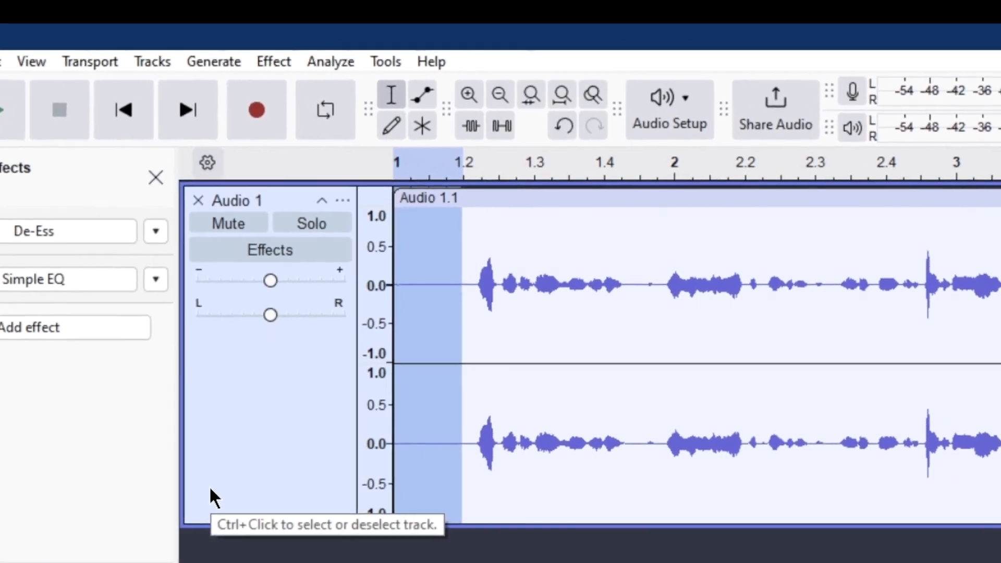
key("Delete")
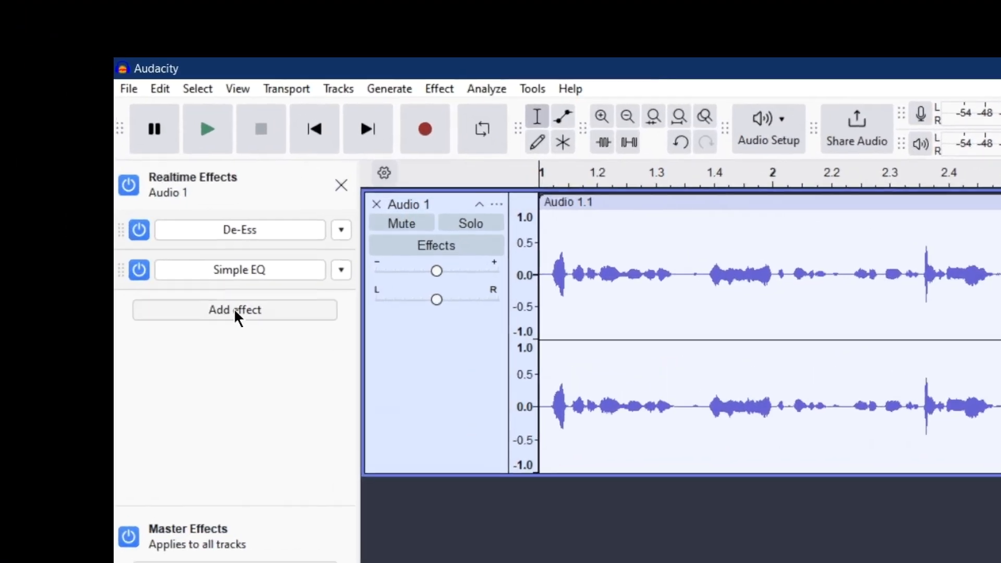
Step: Add the Marvel GEQ VST plug-in as a third realtime effect on the Audio 1 track
left_click(84, 173)
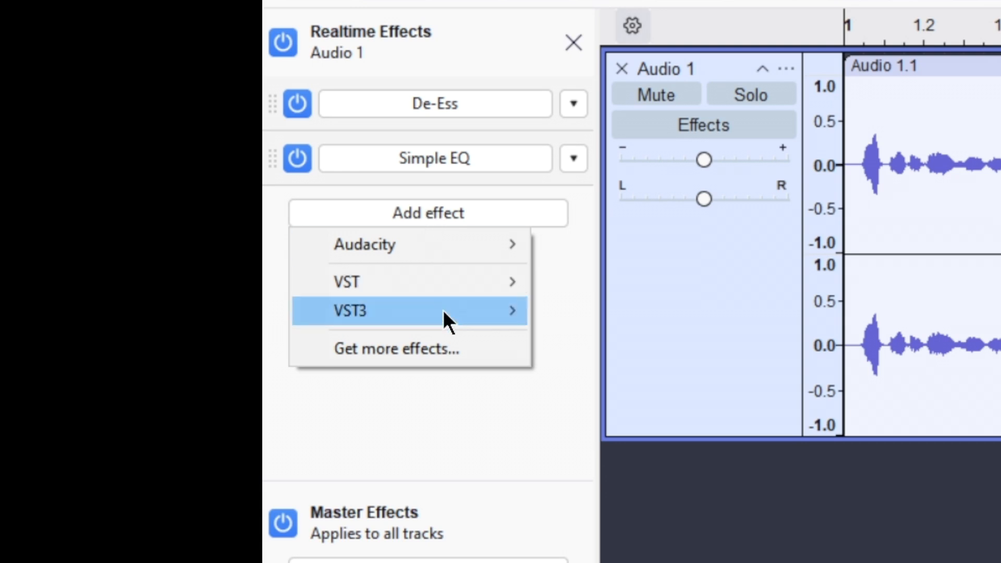
mouse_move(428, 552)
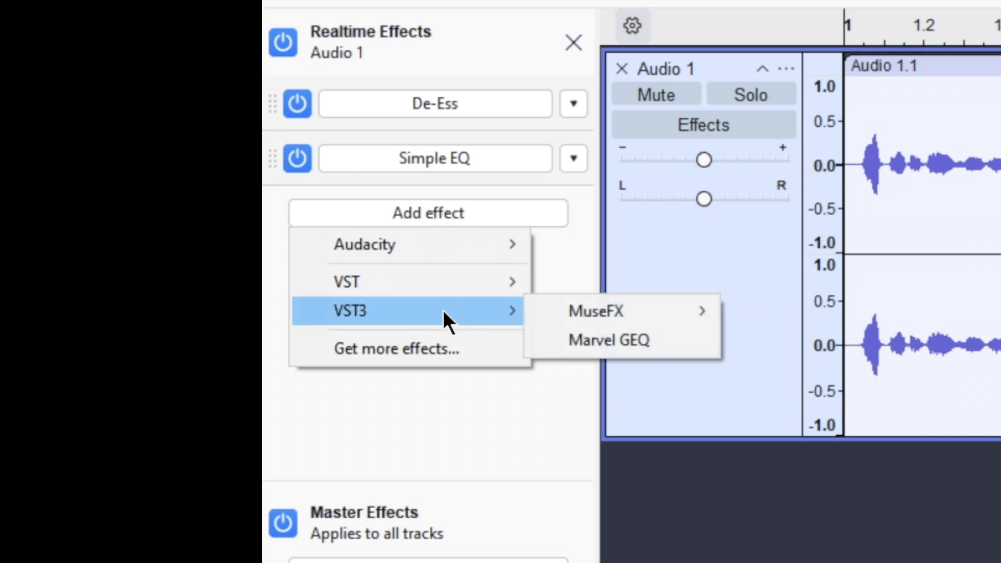
mouse_move(584, 317)
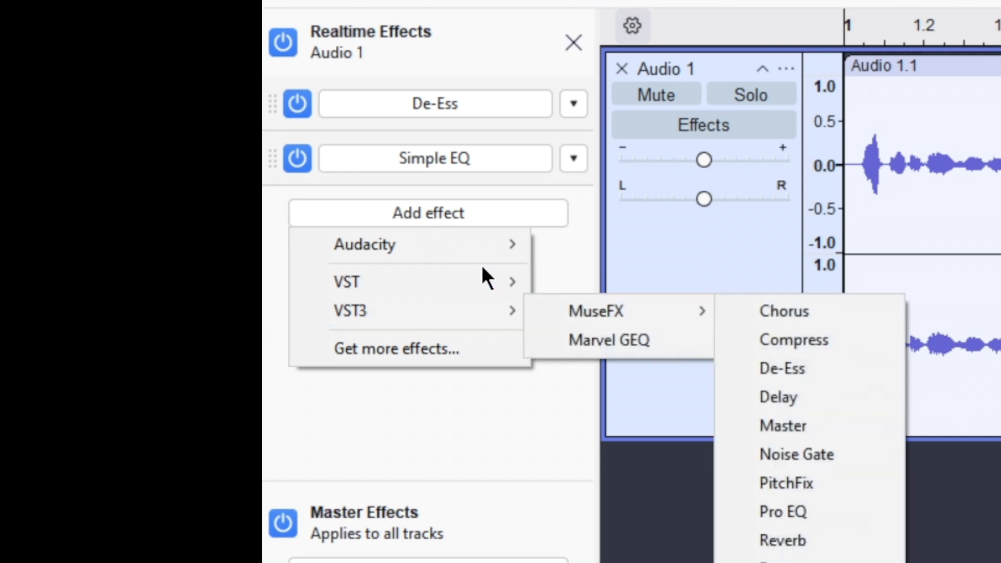
mouse_move(506, 282)
left_click(623, 284)
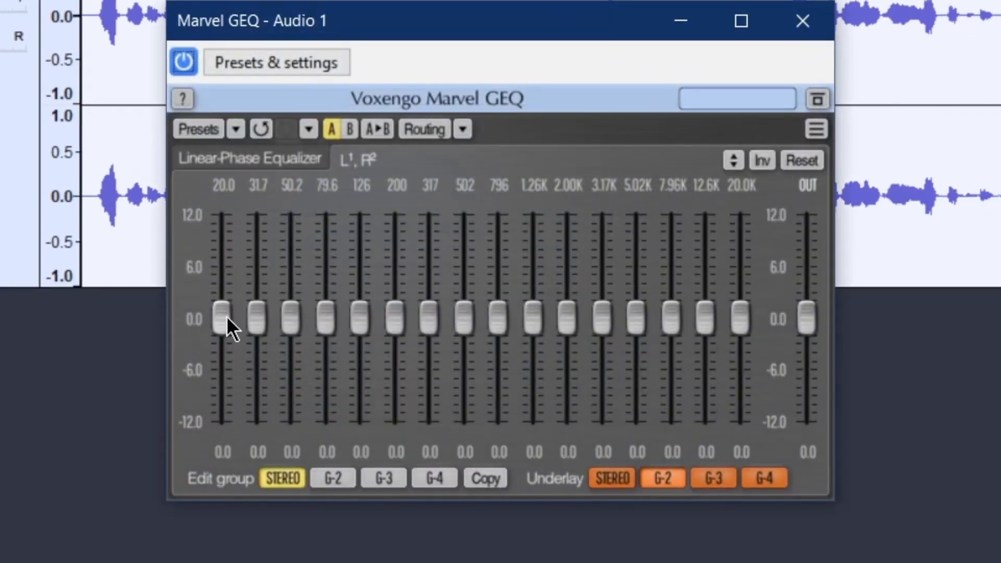
Step: Try a manual Marvel GEQ curve that boosts 20 to 50.2 Hz by 5.8, 4.0 and 1.7 and cuts 200 to 796 Hz down to -4.0
left_click_drag(223, 317, 223, 267)
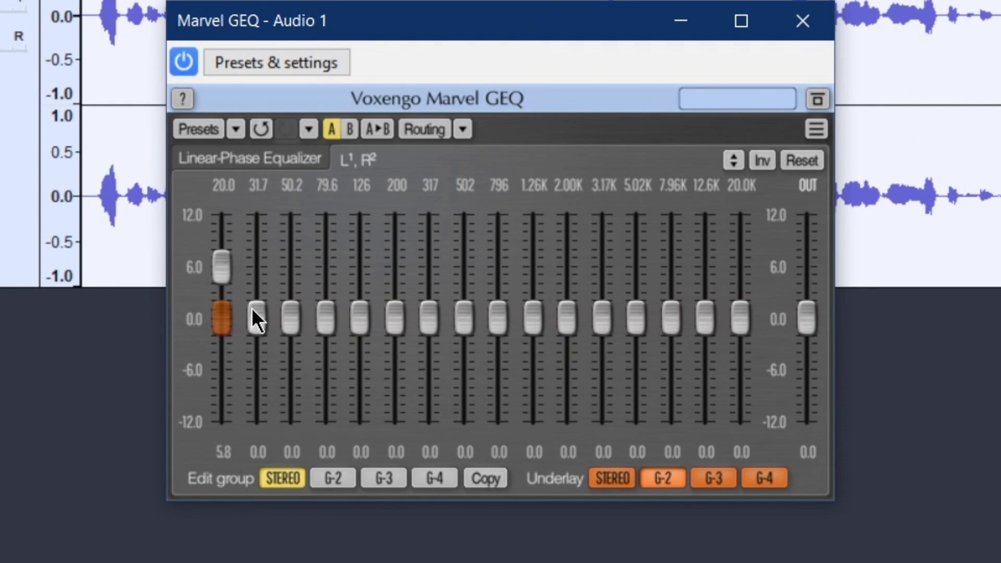
left_click_drag(252, 311, 252, 276)
left_click_drag(286, 309, 286, 295)
left_click_drag(498, 316, 498, 352)
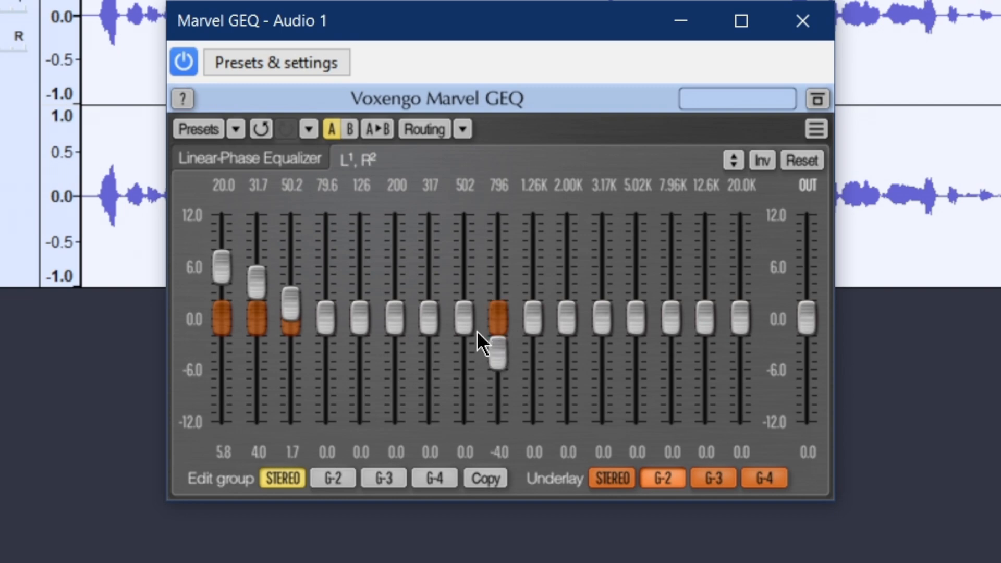
mouse_move(463, 318)
left_mouse_down()
mouse_move(463, 343)
mouse_move(391, 328)
left_mouse_up()
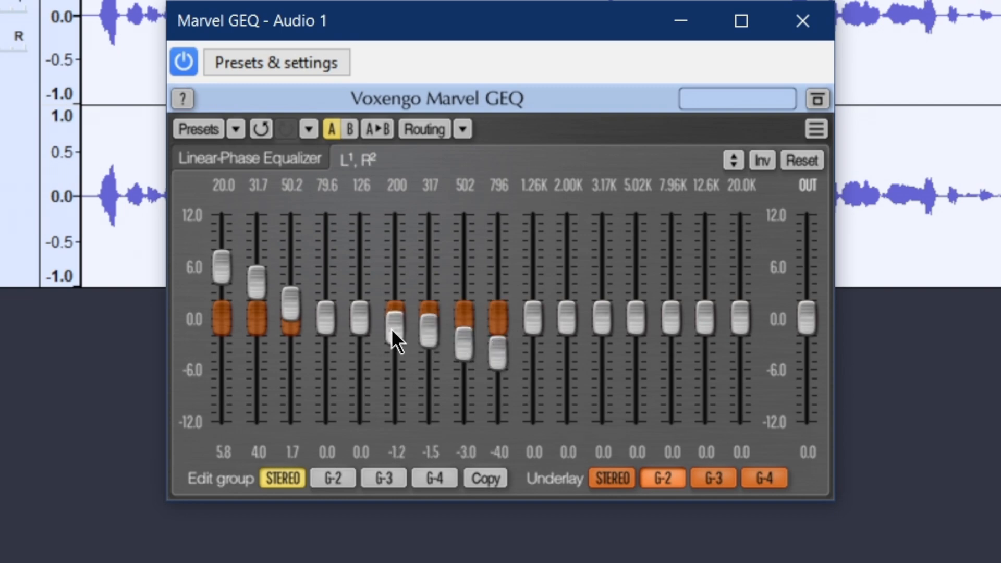
Step: Try the Marvel GEQ factory preset Brighter and Bassy
left_click(266, 72)
mouse_move(421, 201)
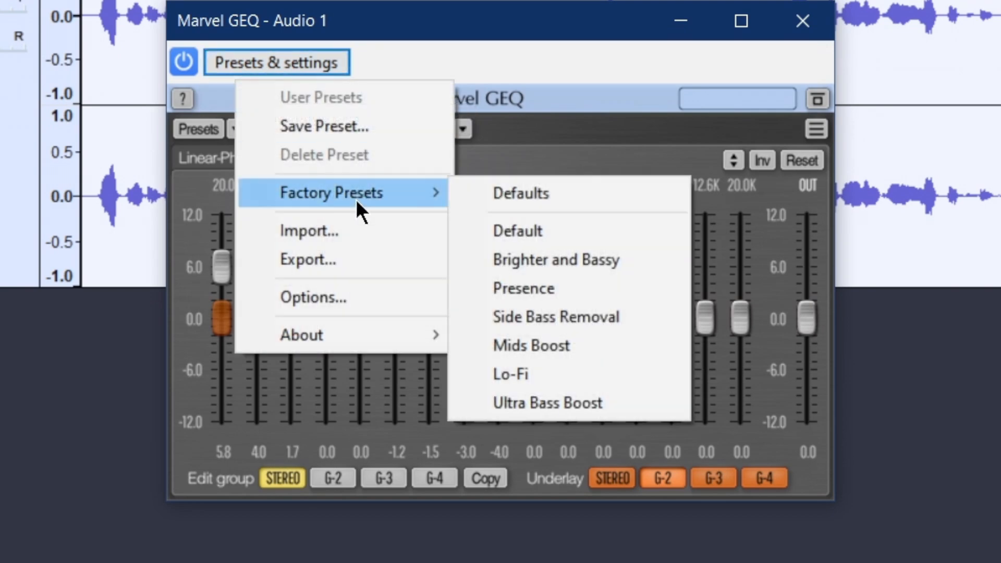
left_click(575, 259)
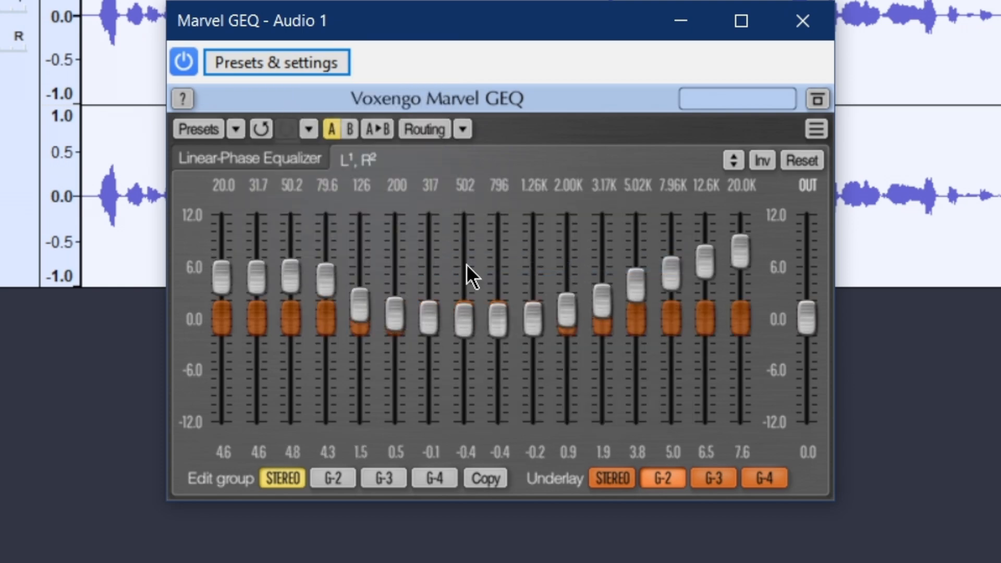
Step: Load the Marvel GEQ factory preset Ultra Bass Boost, listen to the narration and close the effect's settings
left_click(263, 62)
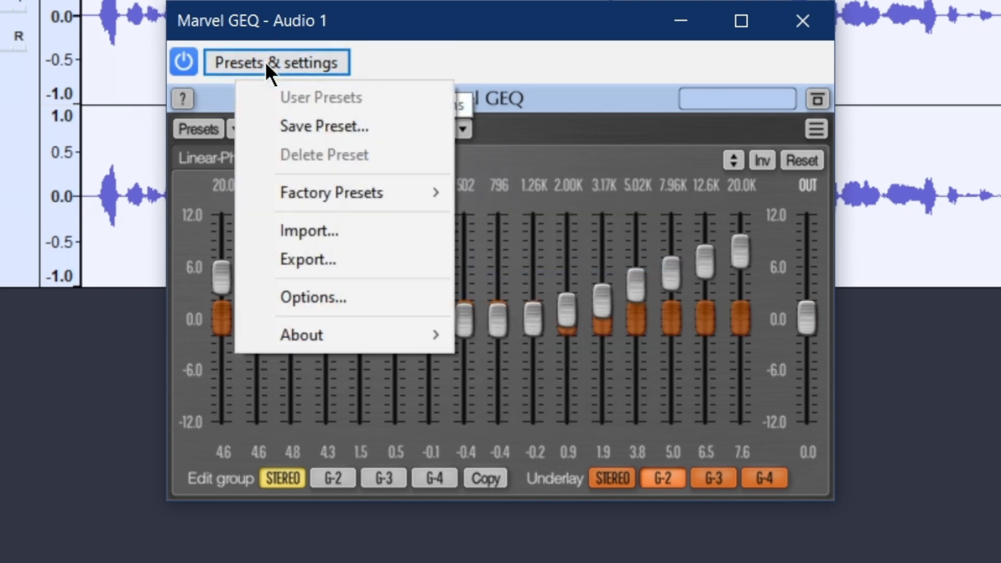
mouse_move(392, 207)
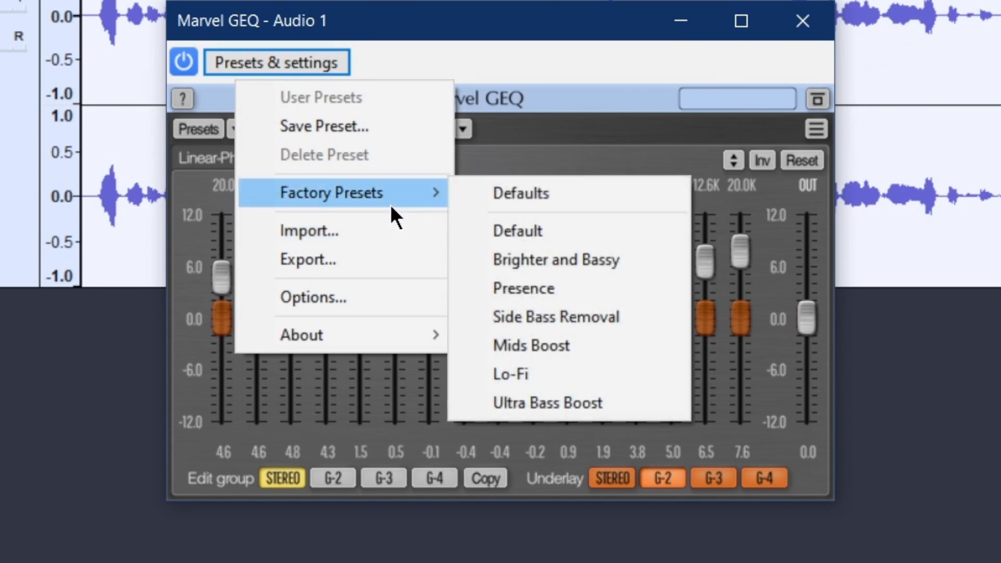
left_click(574, 404)
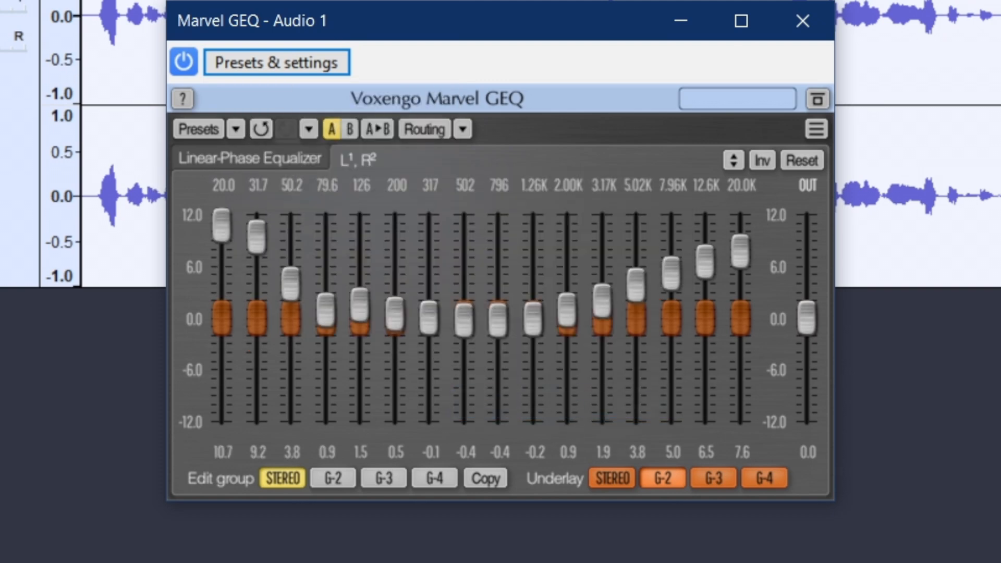
key("space")
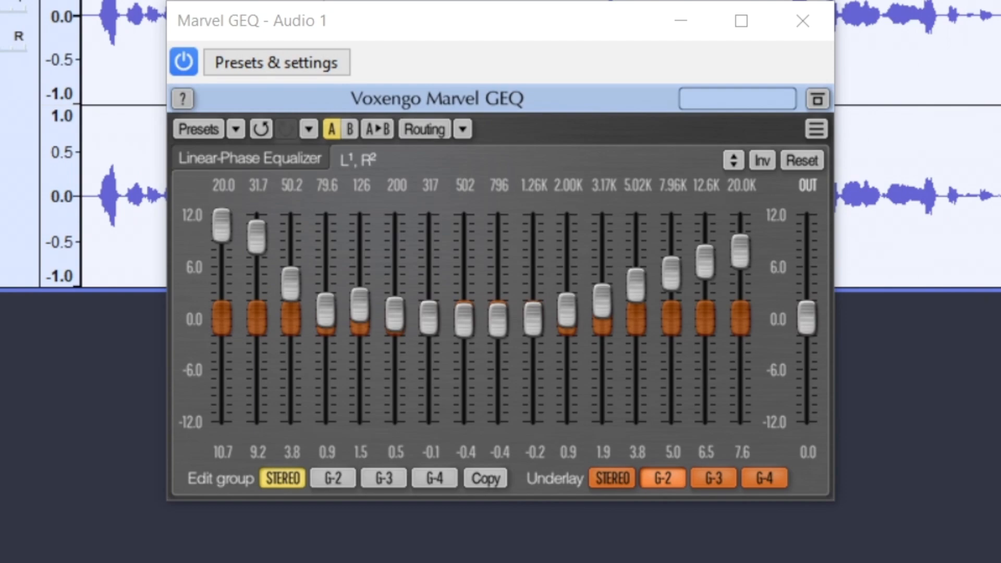
left_click(801, 22)
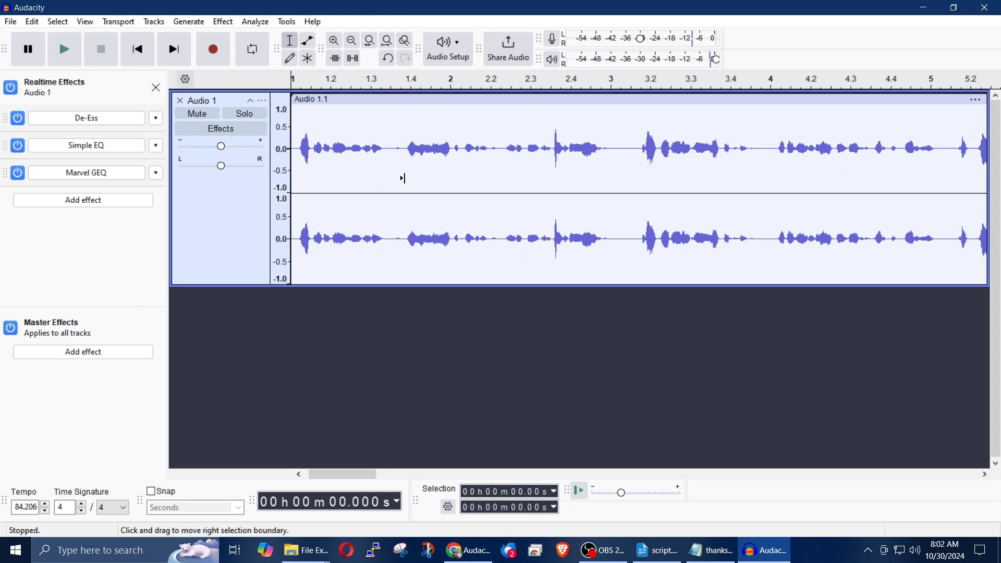
Step: Select the short quiet gap from 1.81 to 2.00 seconds in the Audio 1 narration and listen to it
scroll(403, 179, "up", 1)
scroll(403, 179, "up", 2)
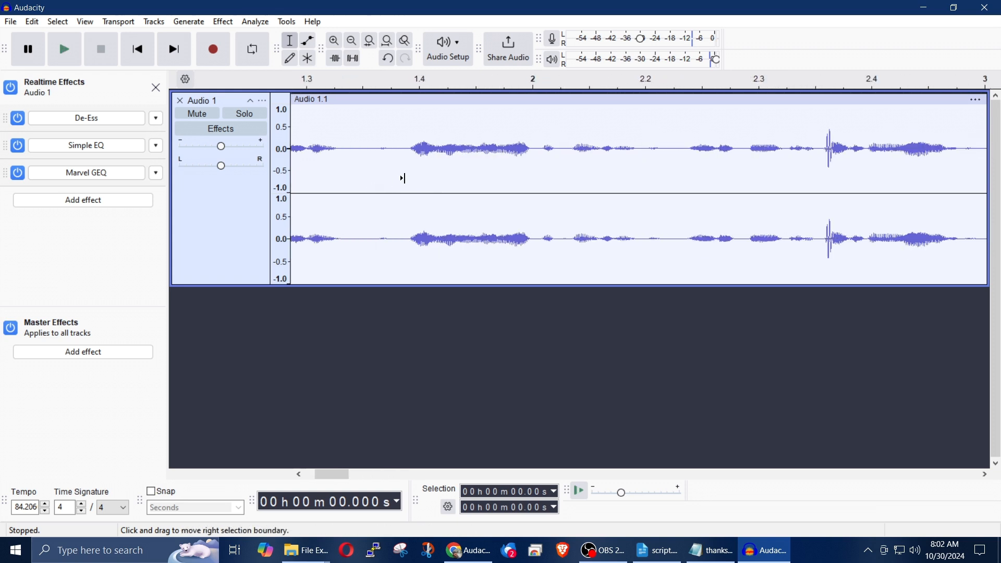
scroll(405, 179, "down", 2)
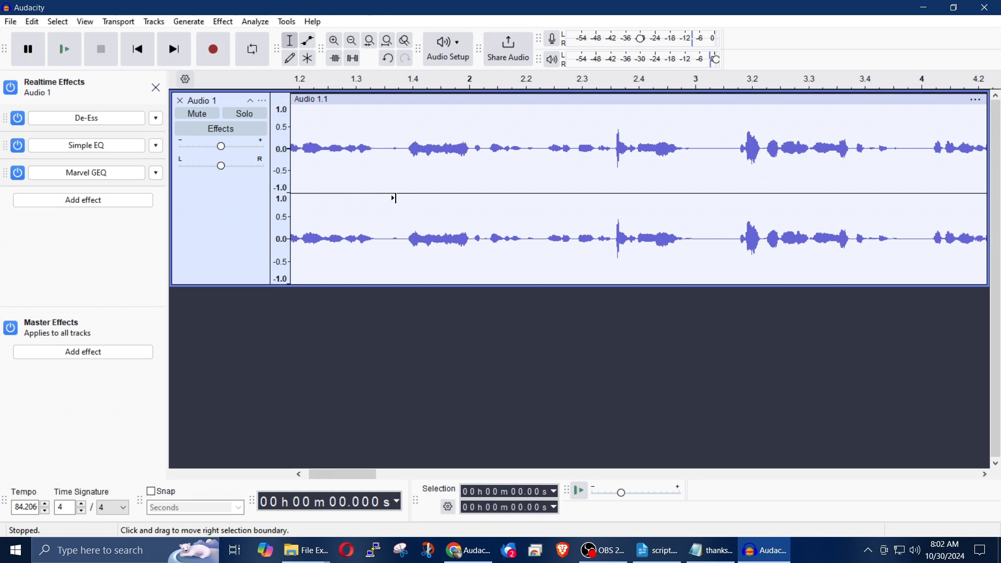
scroll(395, 198, "up", 2)
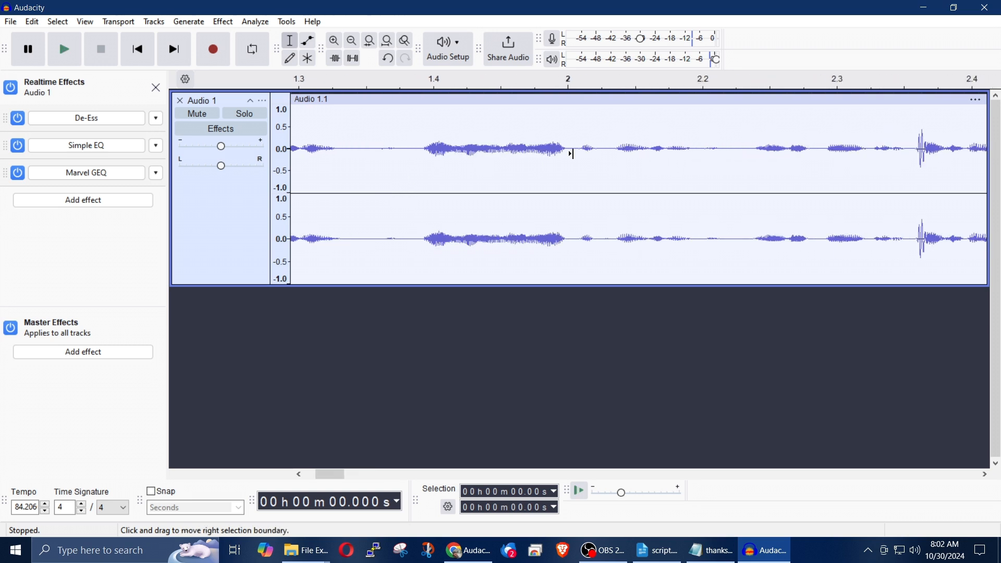
left_click_drag(408, 152, 372, 156)
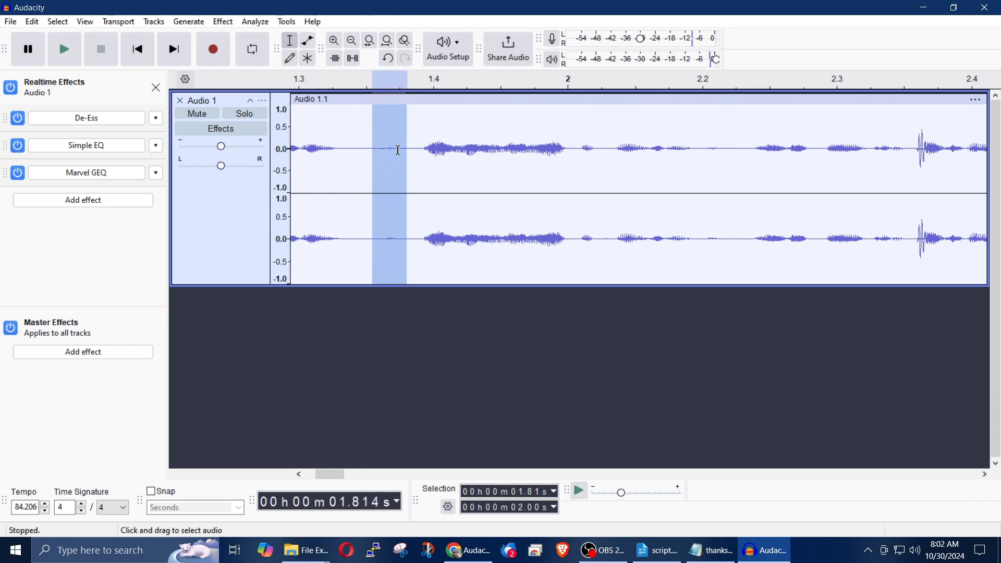
left_click(73, 57)
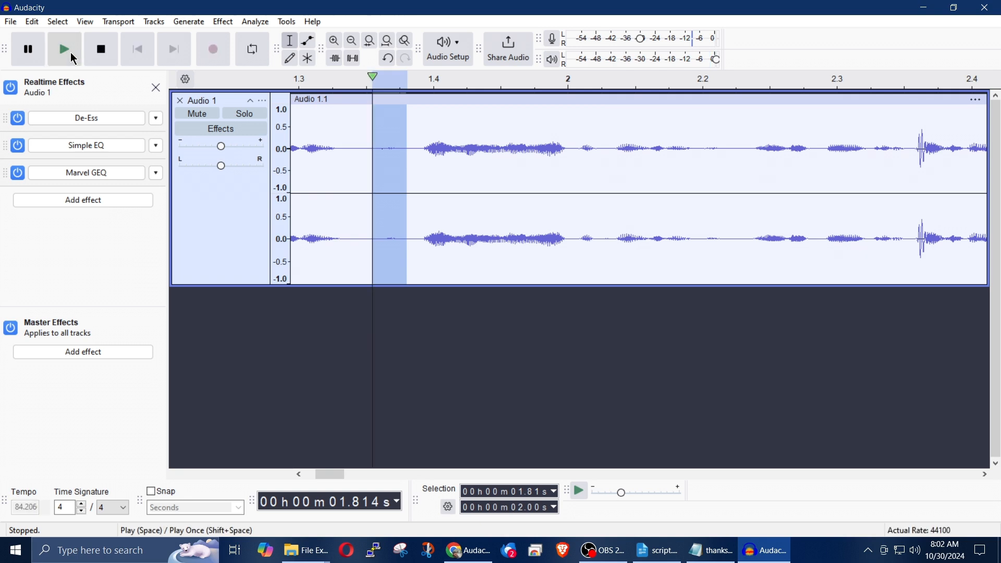
left_click(73, 57)
left_click(73, 58)
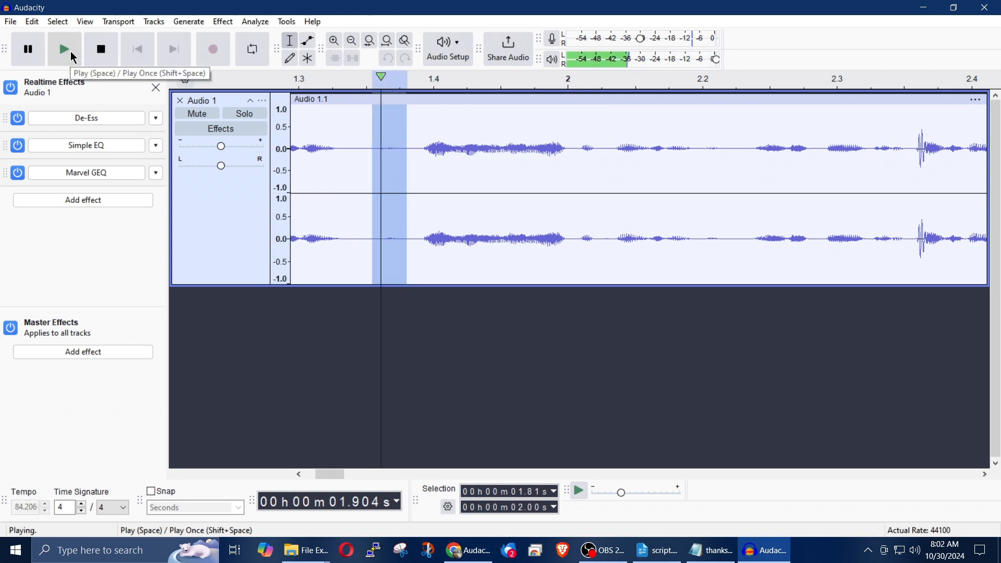
left_click(73, 58)
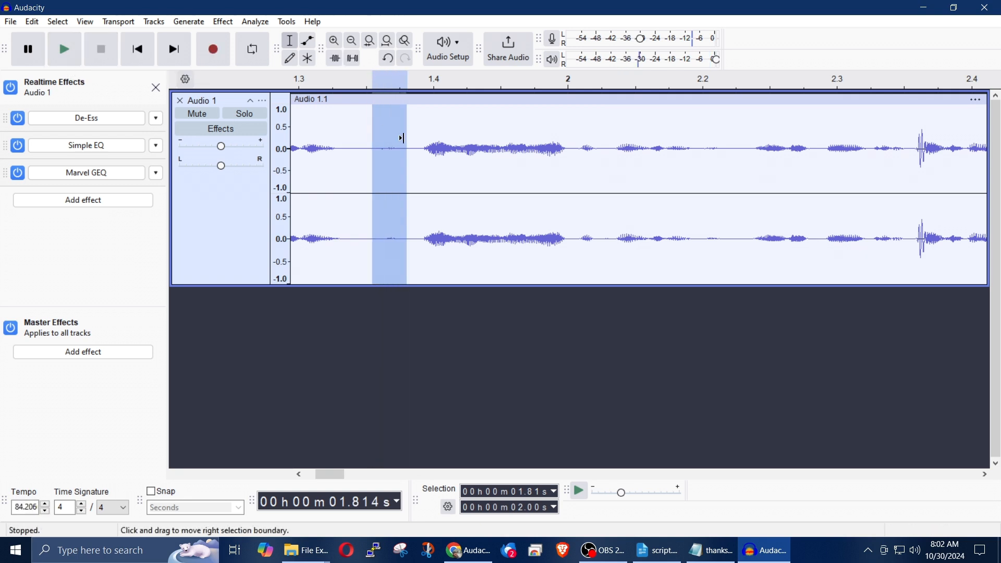
Step: Select the silent pause from 5.74 to 6.09 seconds on the Audio 1 track and play it
scroll(419, 187, "down", 4)
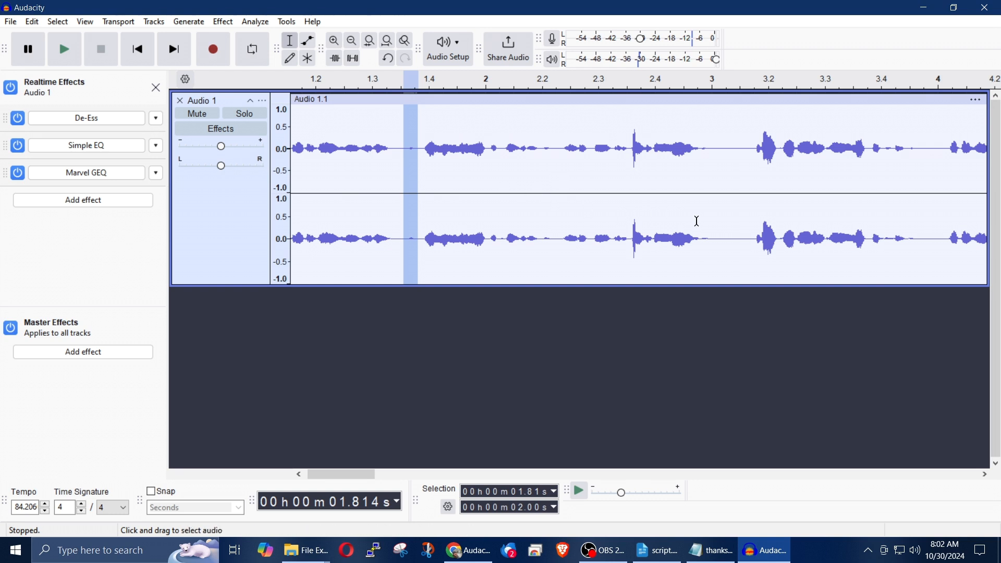
left_click_drag(744, 238, 715, 241)
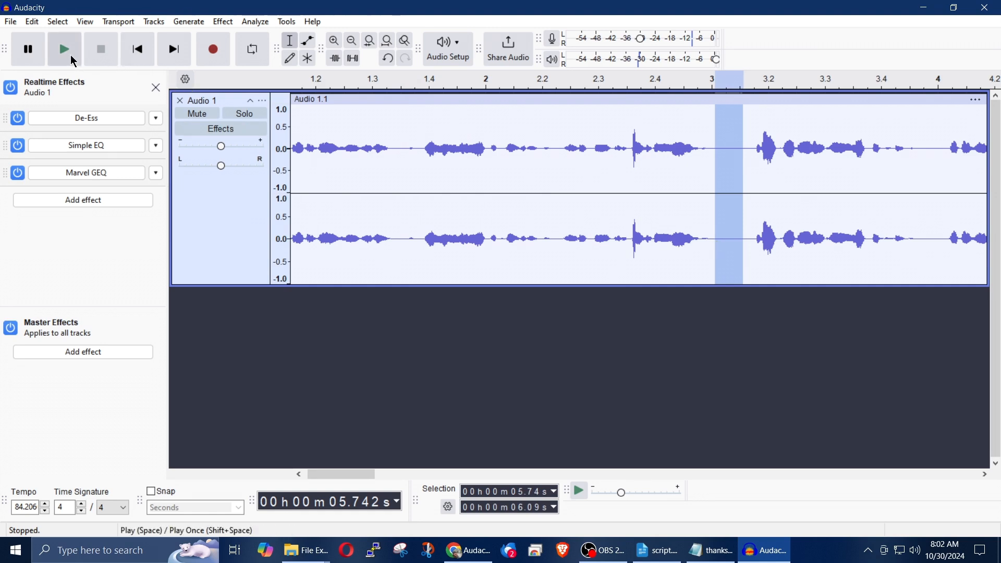
left_click(73, 58)
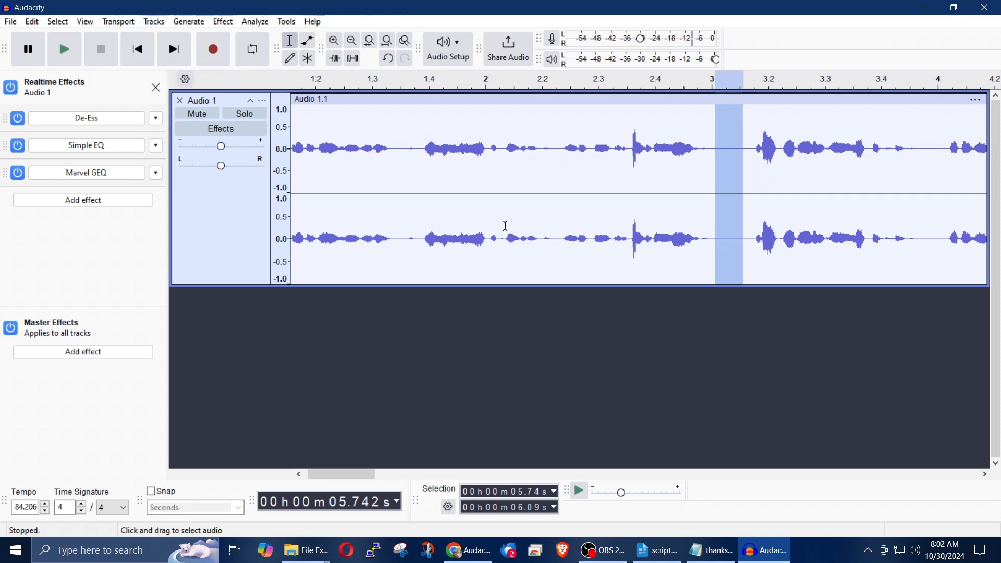
Step: Highlight the pauses at 5.73 to 6.16 and 8.31 to 8.60 seconds, then clear the track selection
left_click(506, 226)
key("ctrl+3")
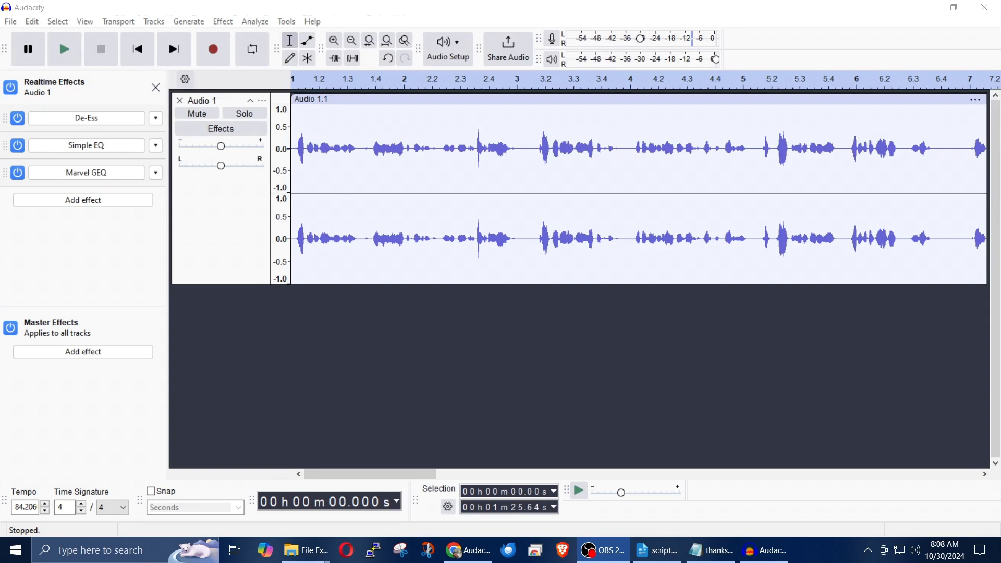
left_click_drag(519, 231, 535, 236)
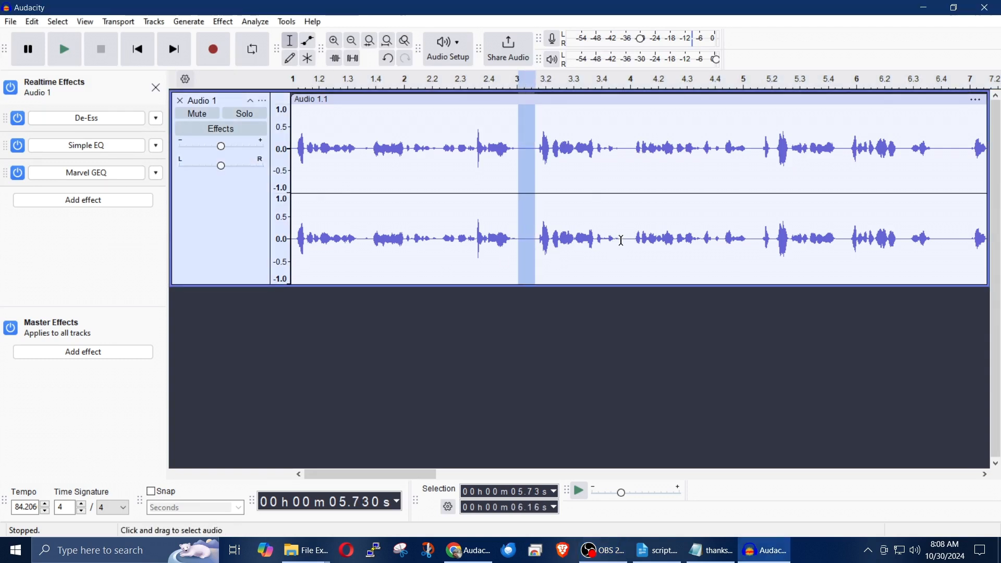
left_click_drag(621, 238, 633, 239)
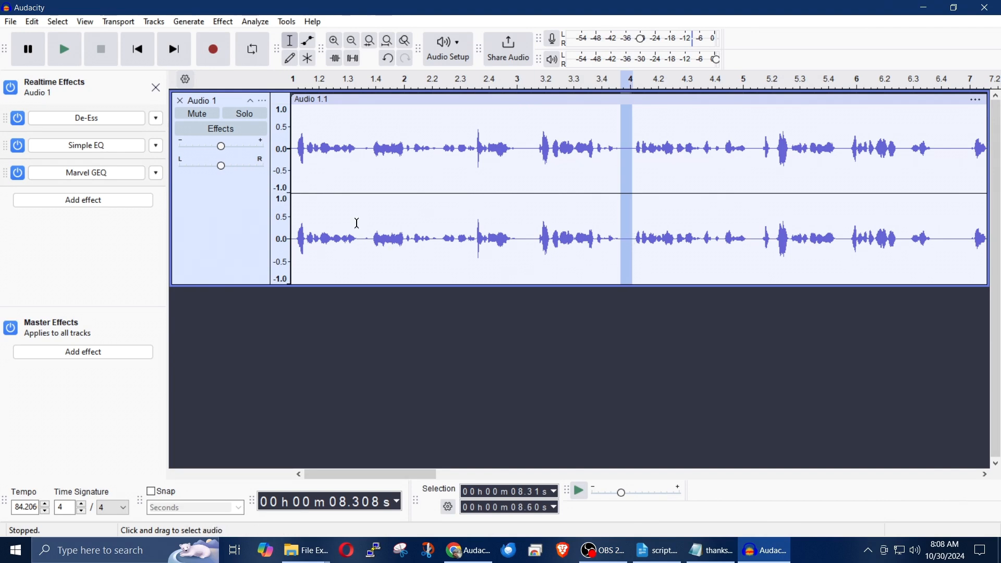
left_click(225, 234)
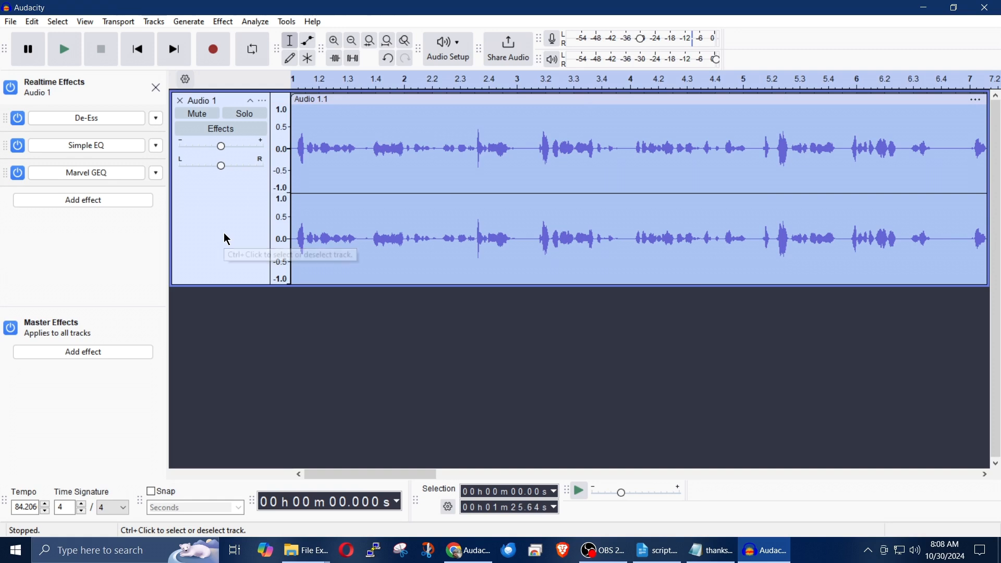
left_click(462, 337)
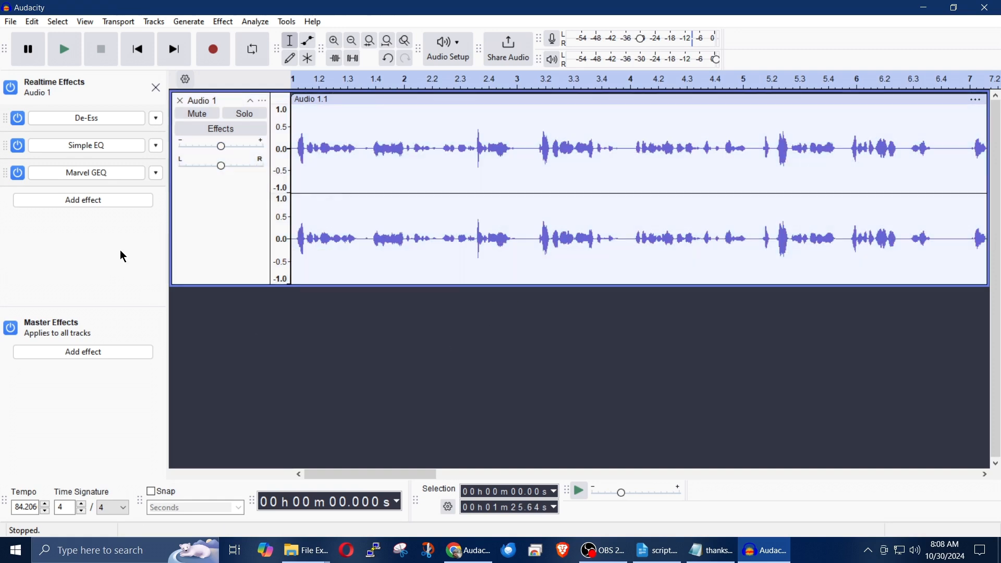
Step: Apply Truncate Silence to the whole Audio 1 track with -20 dB threshold, 0.5-second duration and detected silence truncated to 0.5 seconds, and play the result
left_click(203, 230)
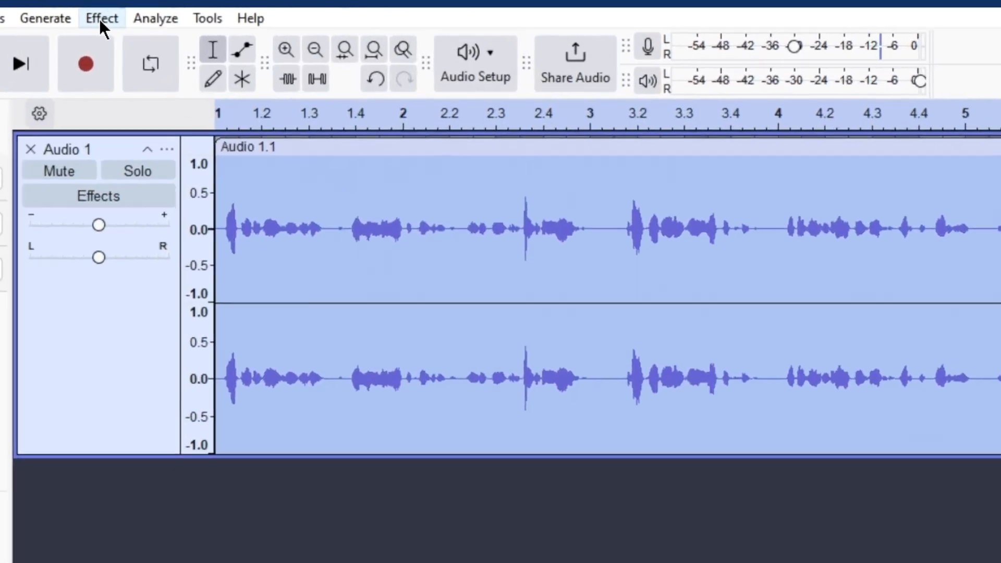
left_click(223, 22)
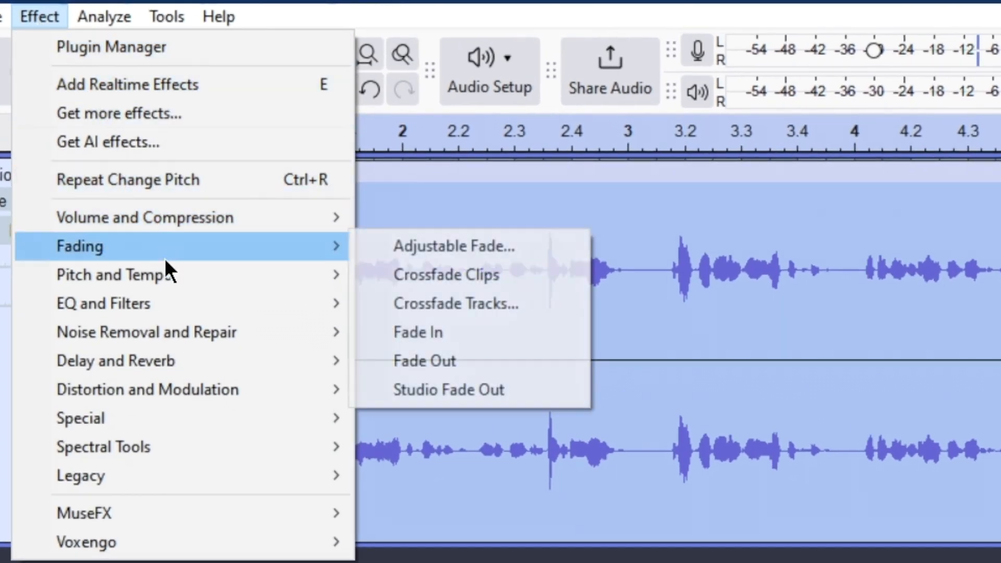
mouse_move(166, 263)
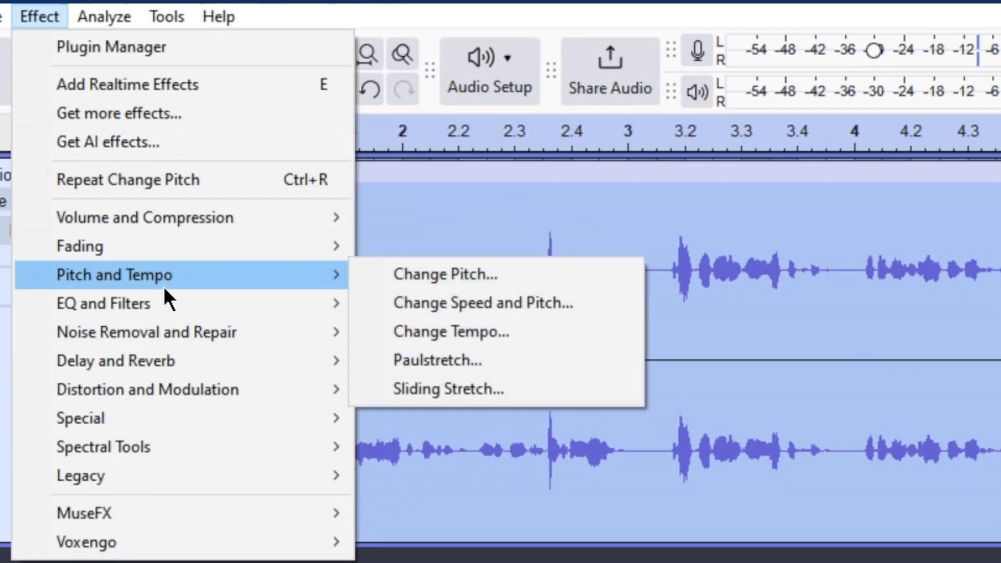
mouse_move(177, 335)
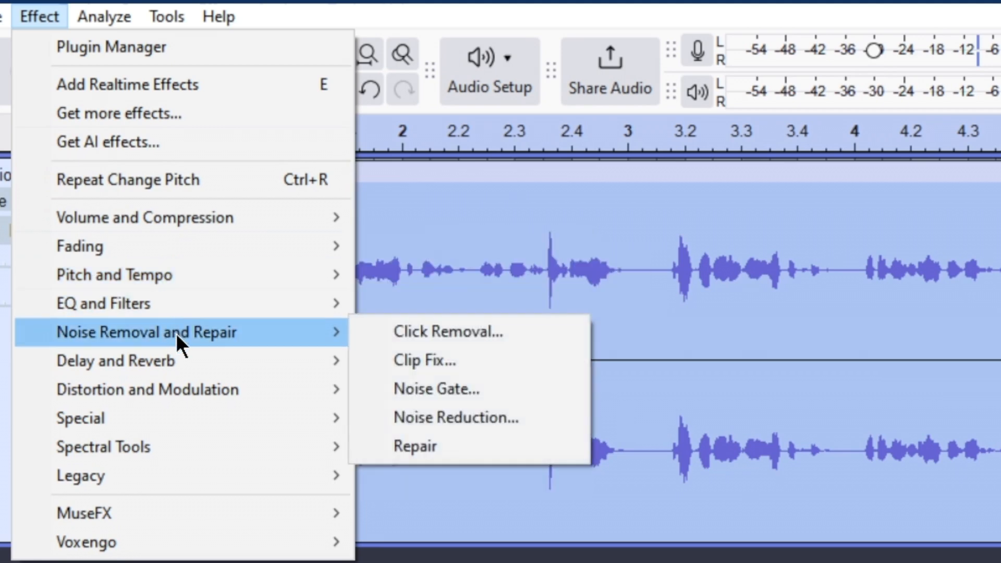
mouse_move(203, 359)
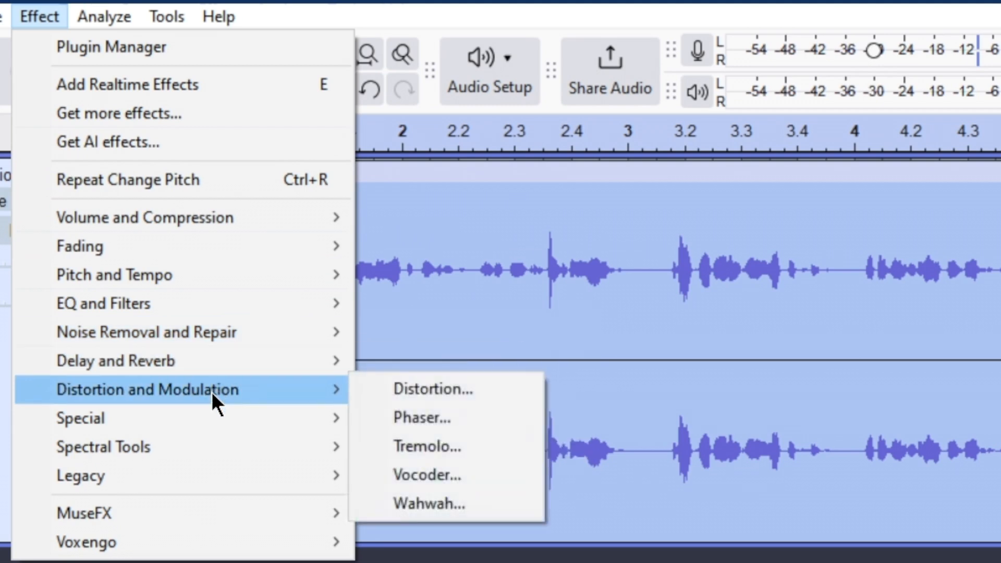
mouse_move(214, 417)
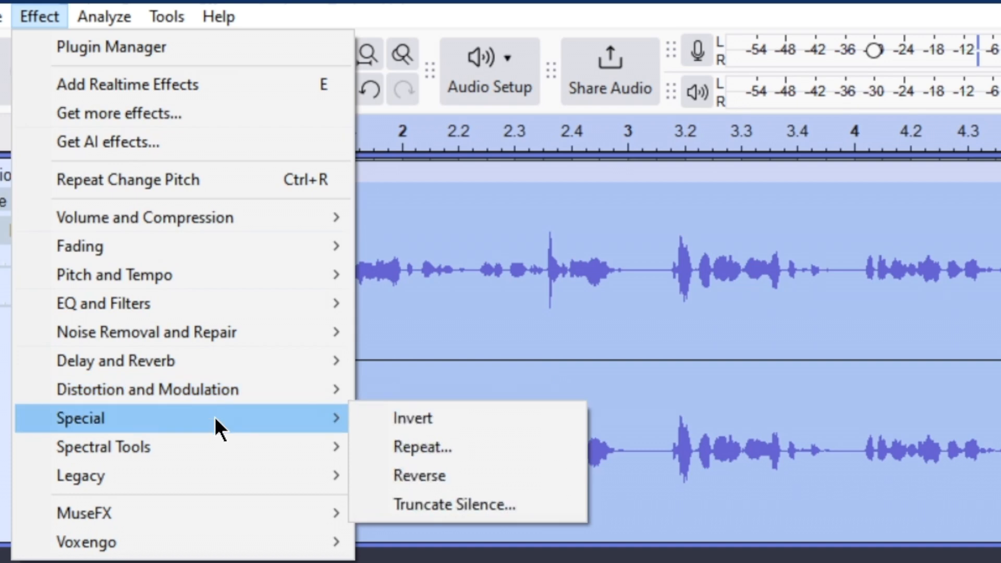
left_click(476, 505)
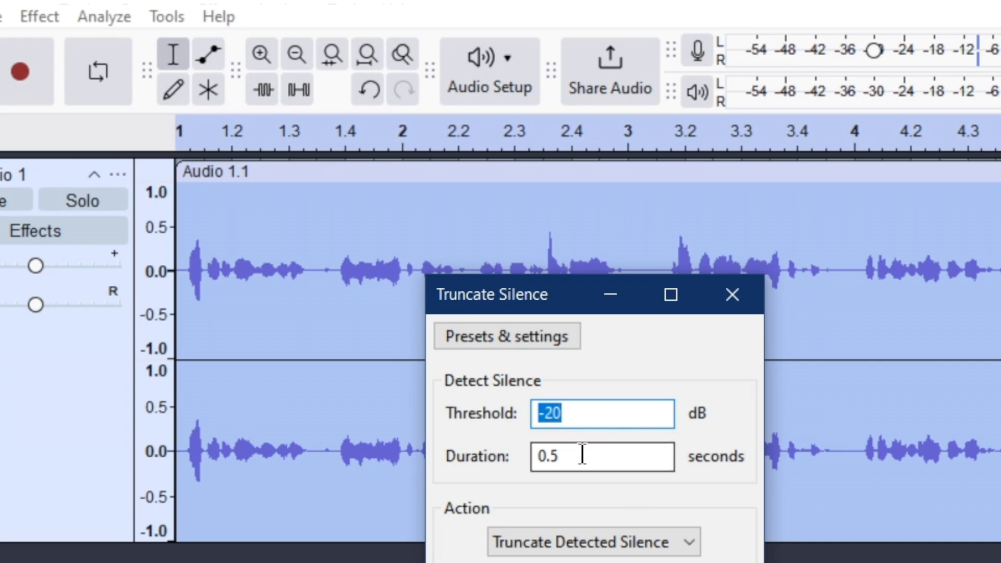
left_click(673, 544)
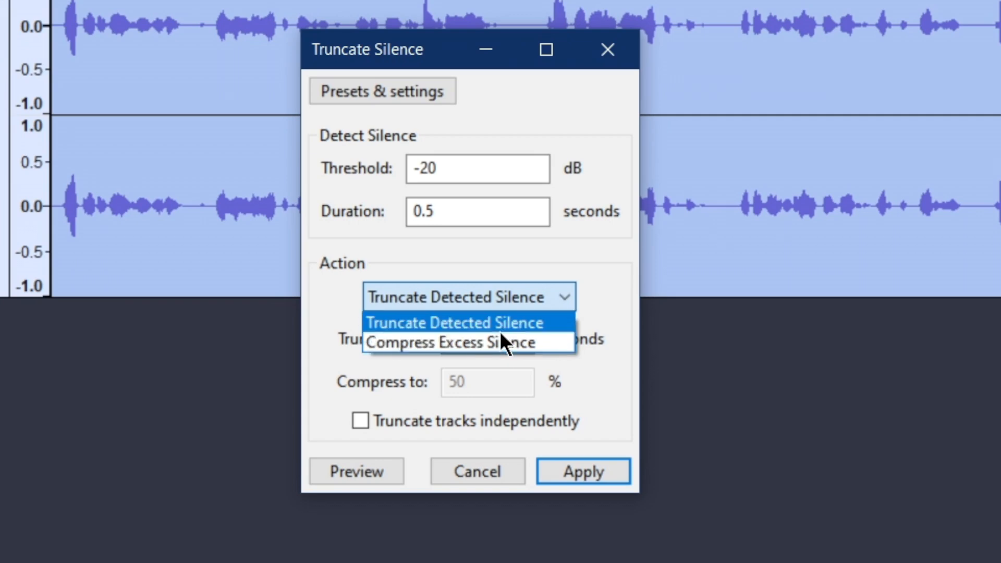
left_click(501, 327)
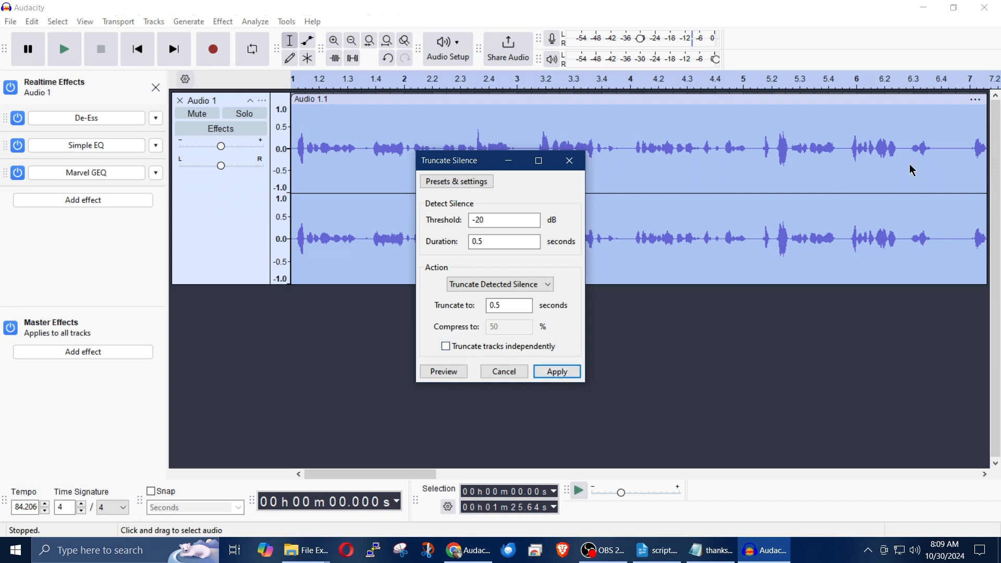
left_click(551, 370)
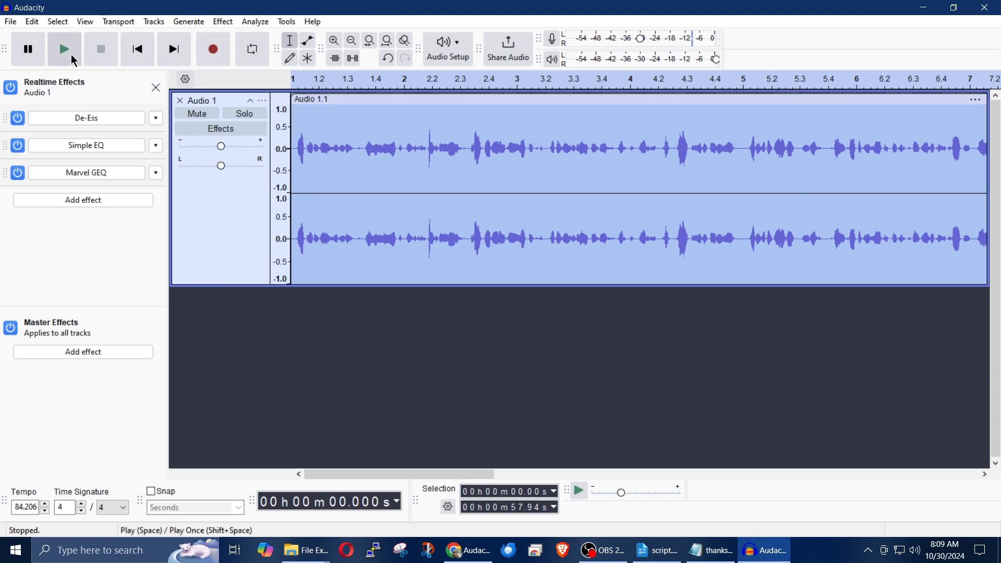
left_click(74, 58)
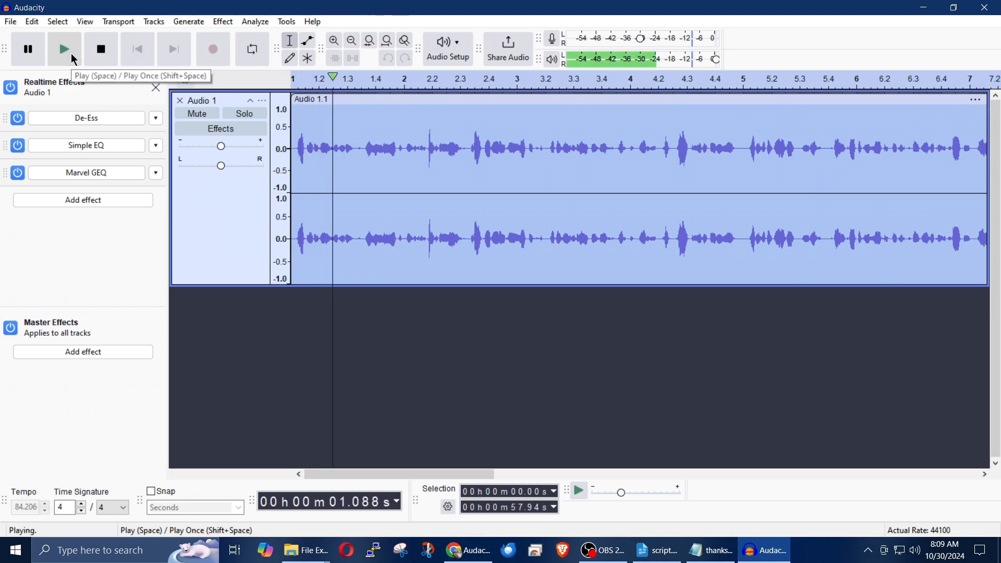
left_click(103, 52)
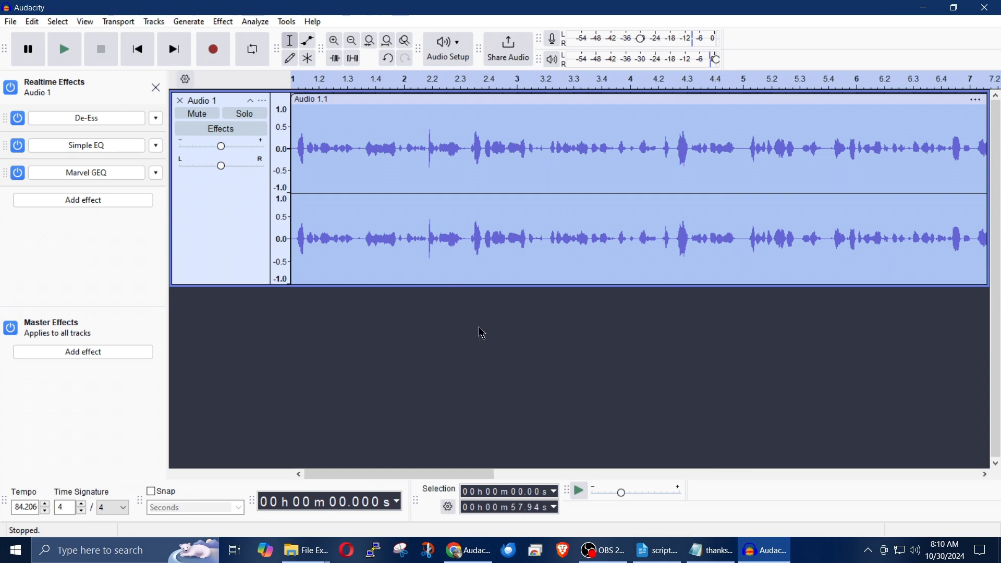
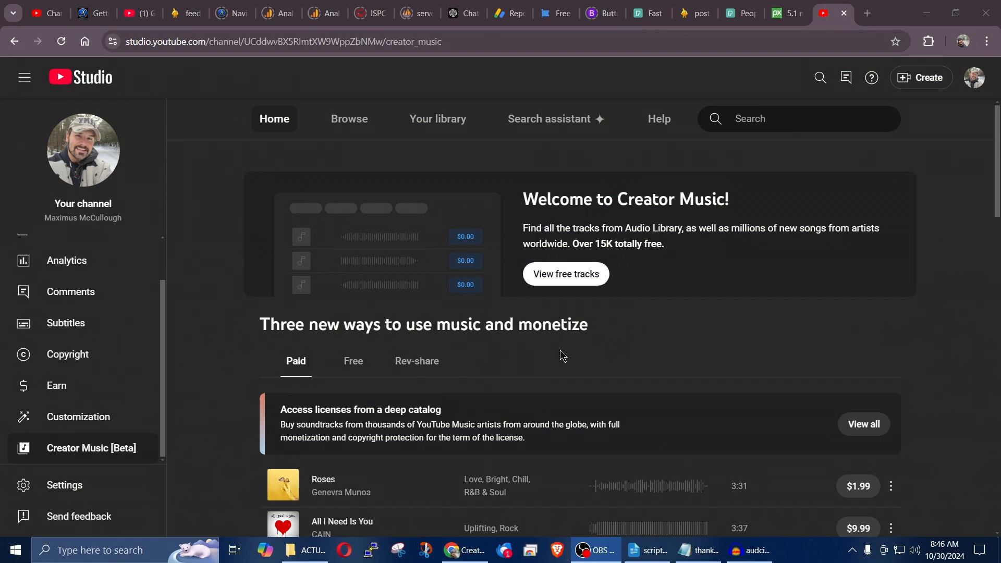
Step: Switch to Audacity, play the opening of the Audio 1 narration, and return to the browser
left_click(749, 551)
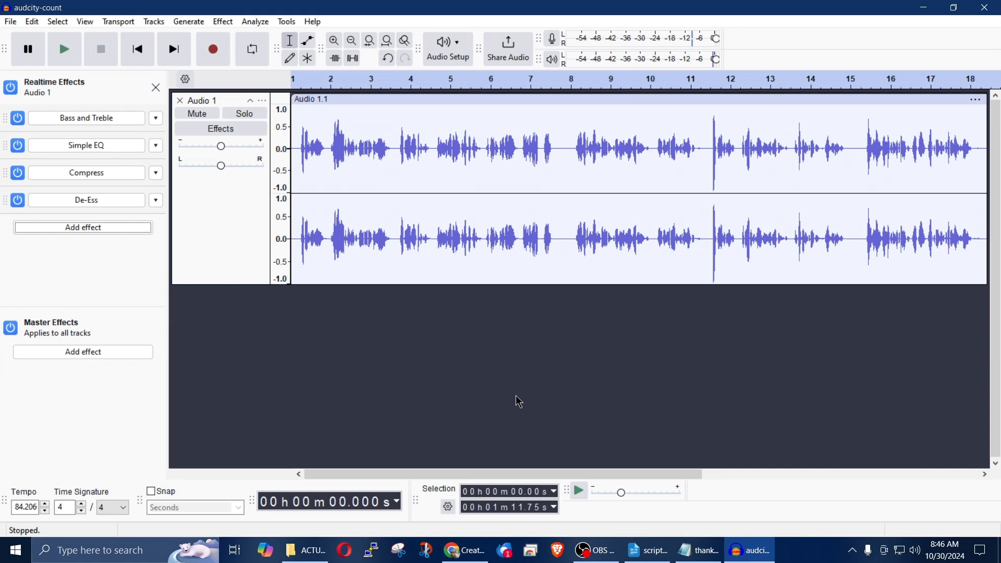
left_click(295, 83)
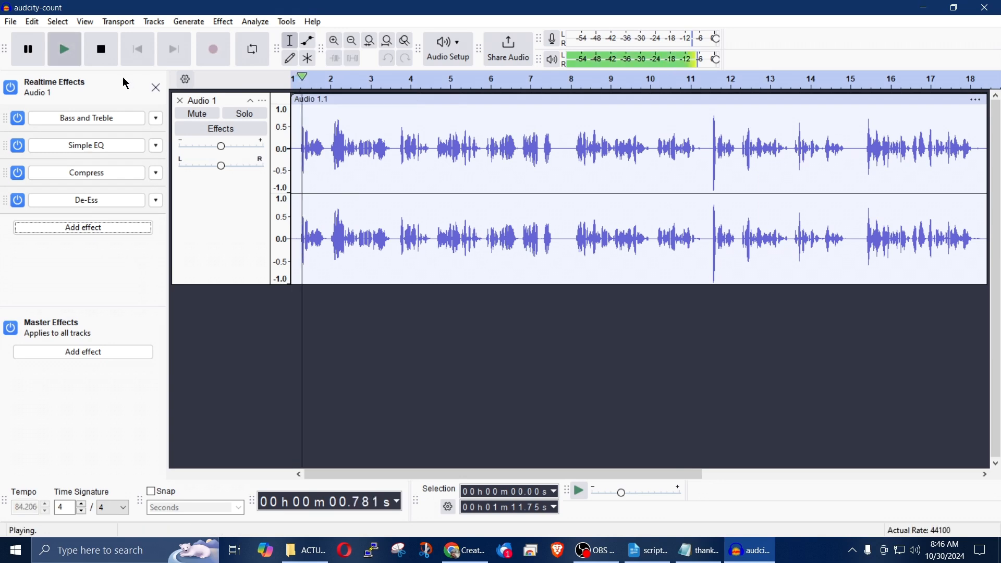
left_click(101, 52)
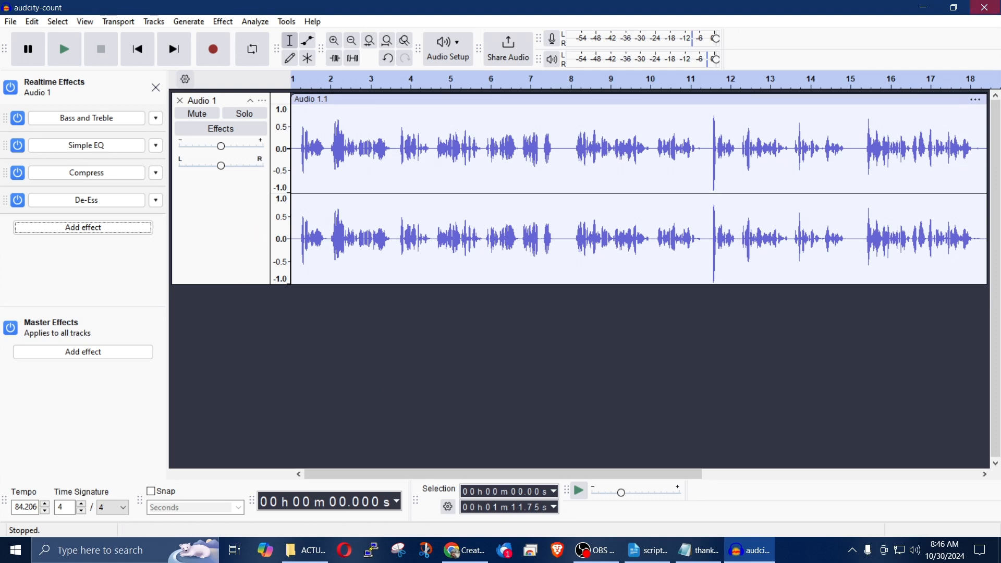
left_click(923, 8)
Step: Browse the Creator Music home page and view its list of free soundtracks
scroll(610, 318, "down", 5)
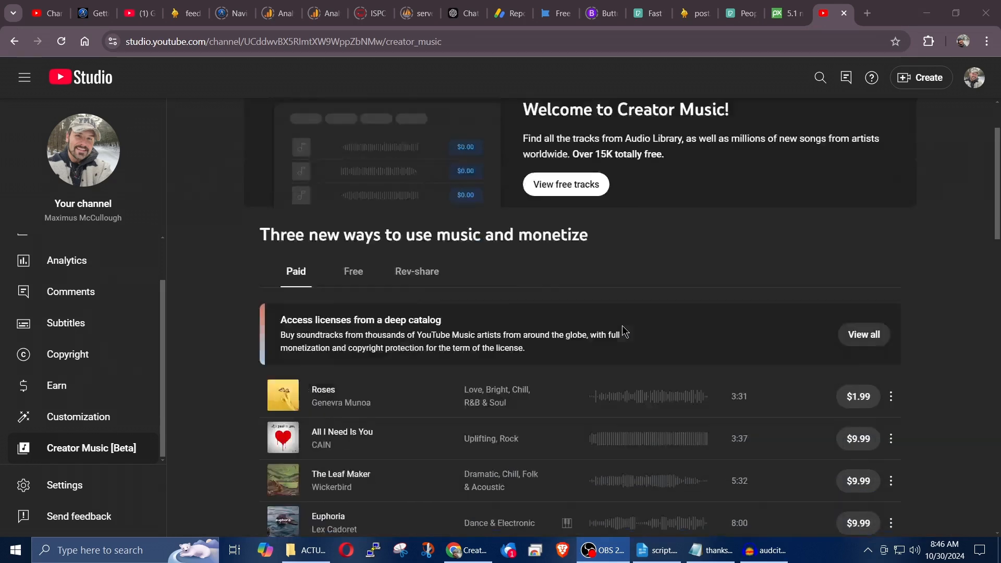
scroll(599, 314, "up", 5)
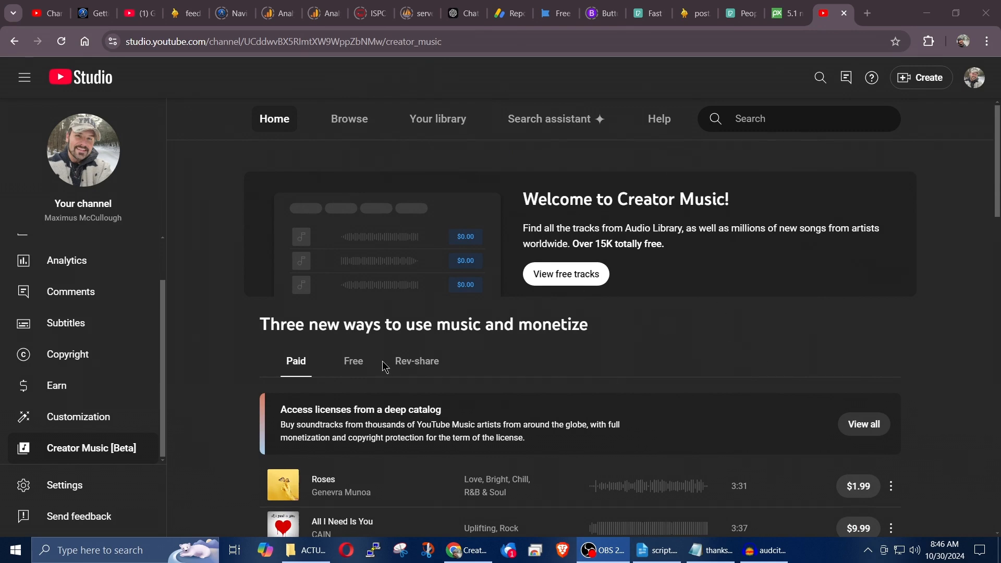
left_click(348, 362)
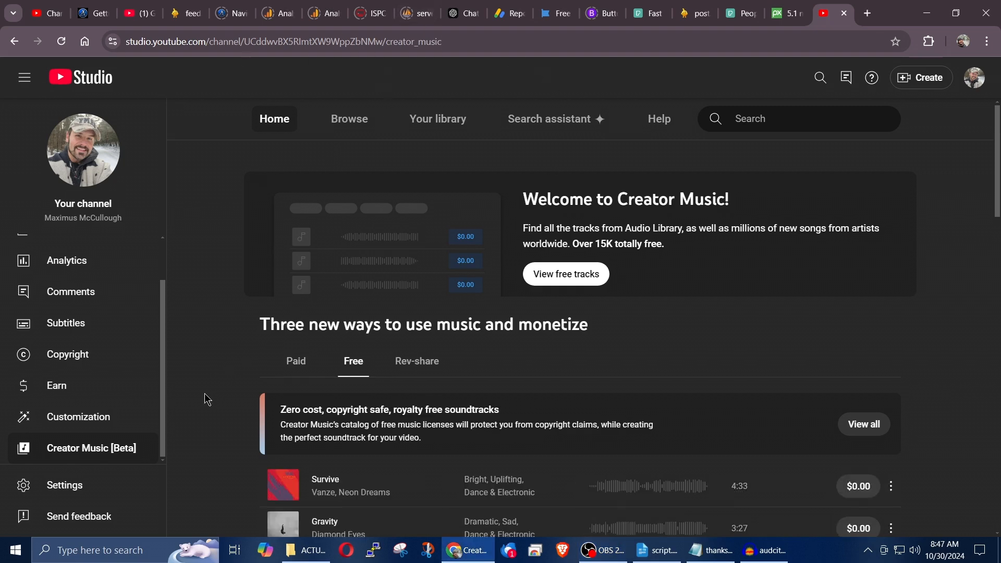
scroll(207, 399, "down", 5)
scroll(207, 399, "up", 5)
Step: Search Creator Music for "happy" and filter the results to a price of $0.00
left_click(748, 117)
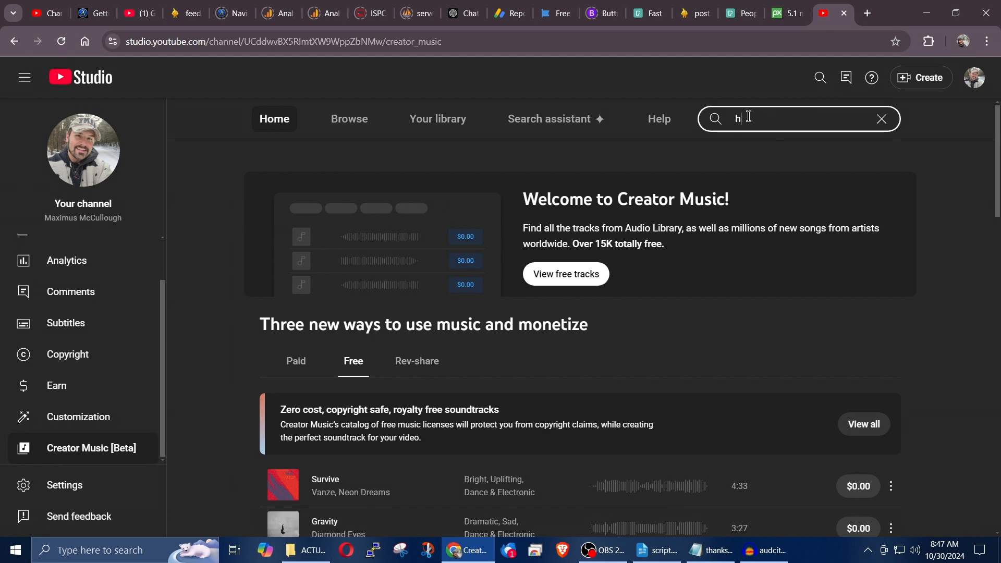
type("happy")
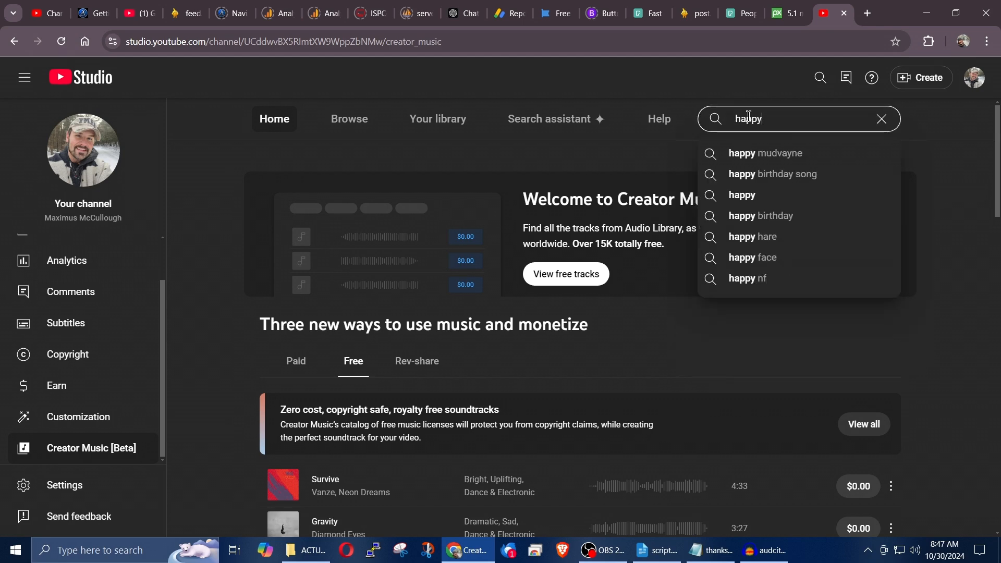
key("Return")
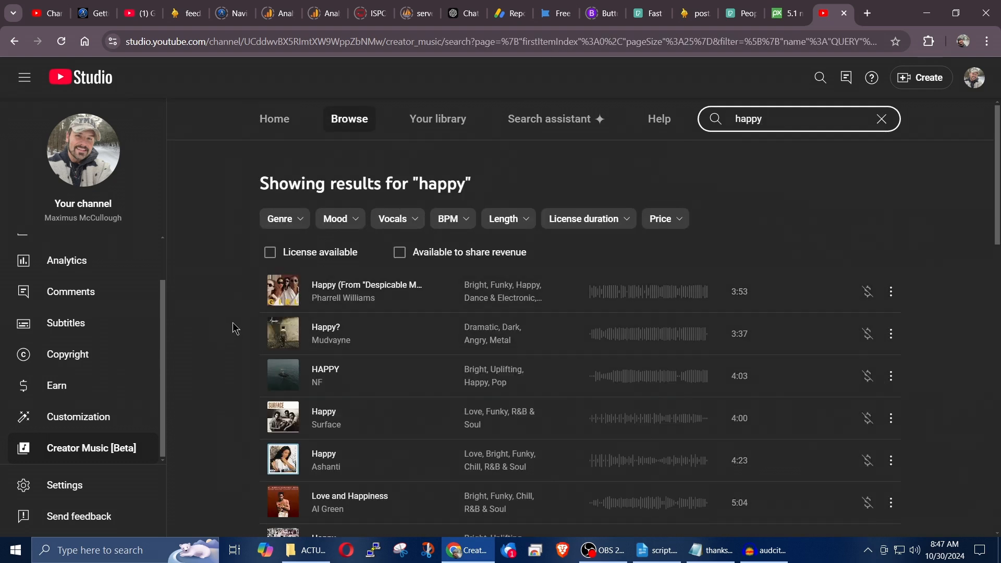
left_click(677, 224)
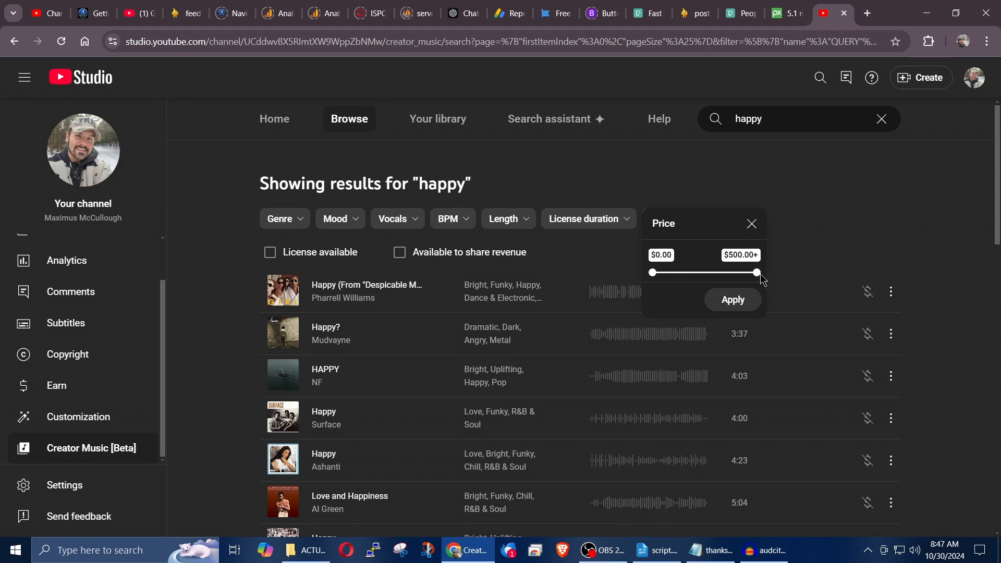
left_click_drag(757, 273, 660, 273)
left_click(733, 300)
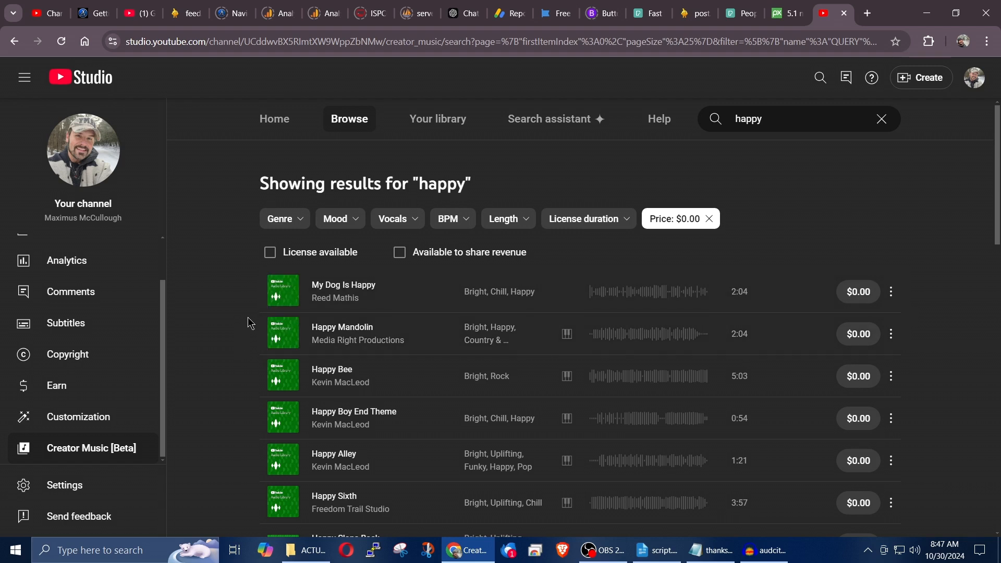
Step: Preview the tracks My Dog Is Happy and Happy Mandolin, then pause playback
left_click(282, 292)
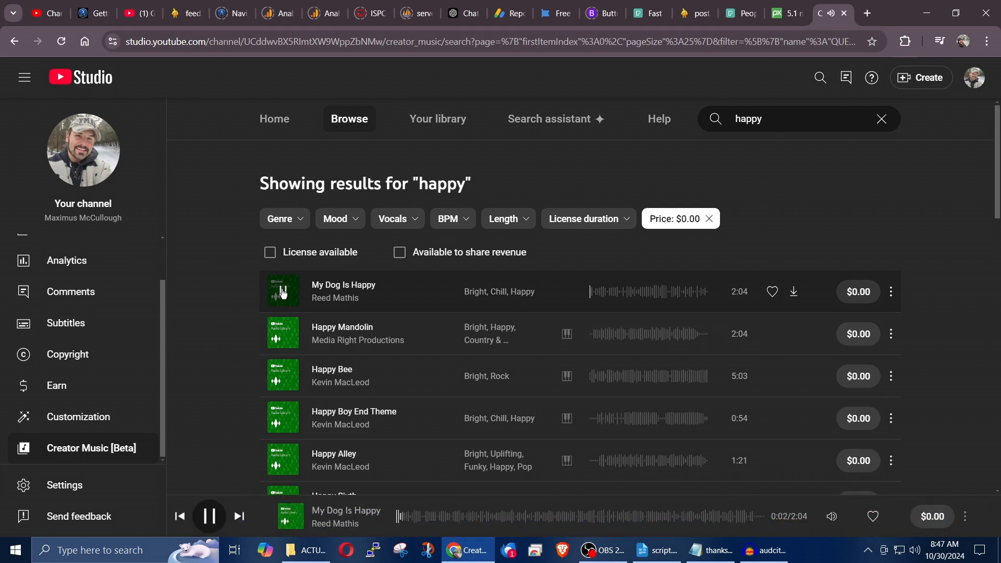
left_click(283, 334)
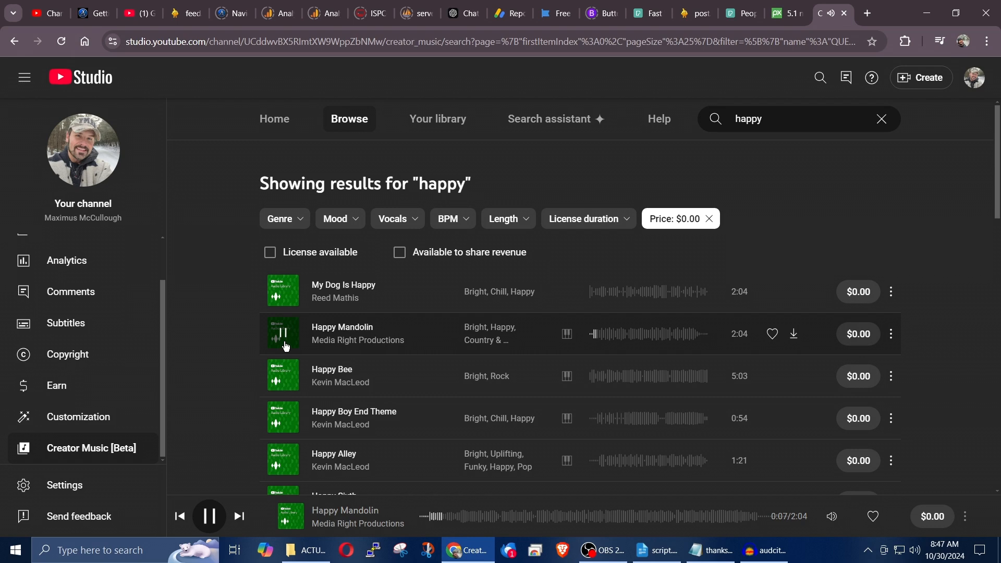
left_click(282, 338)
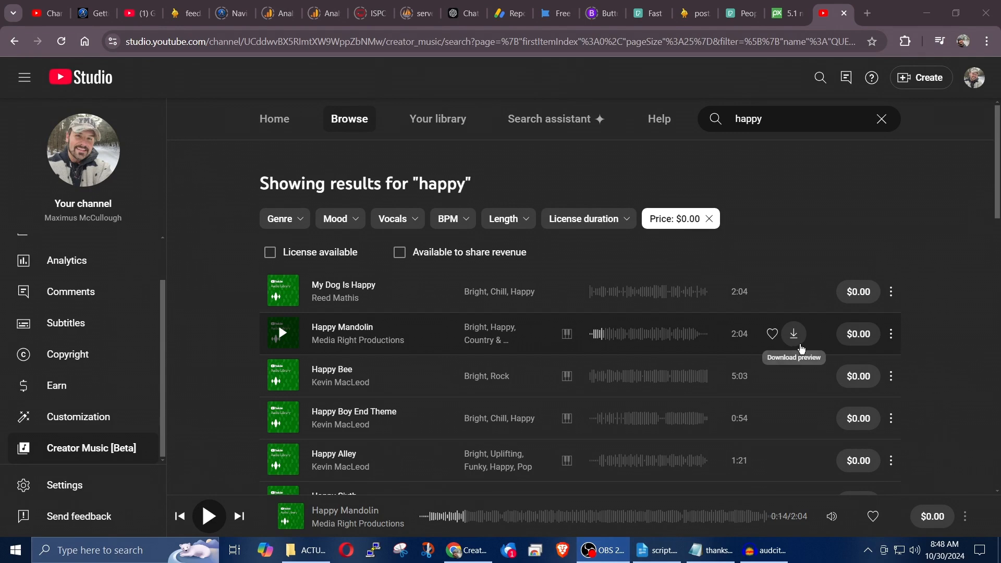
Step: Review the Happy Mandolin license and download the track as an MP3 into the ACTUAL-COMMERCIAL folder
left_click(795, 336)
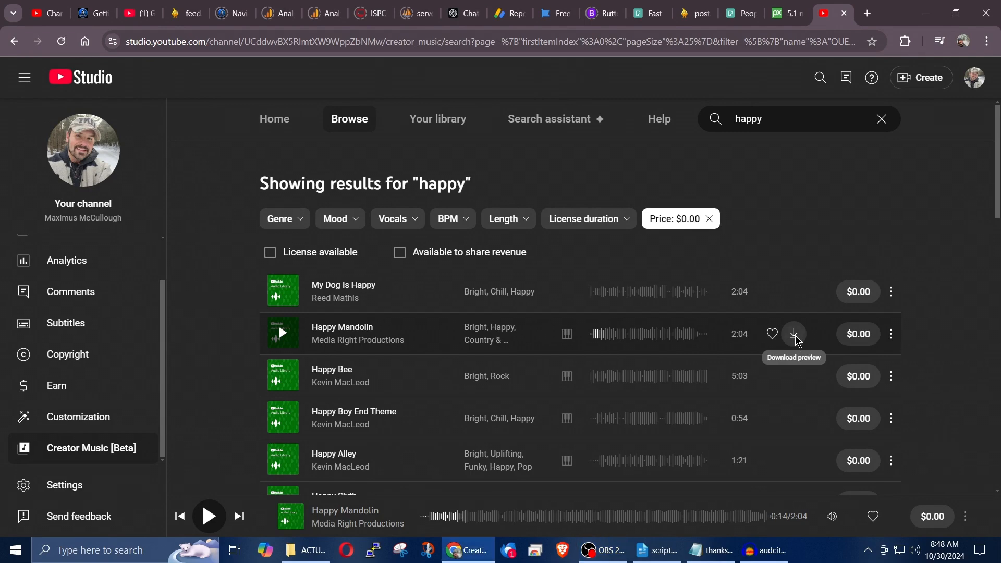
left_click_drag(323, 252, 443, 261)
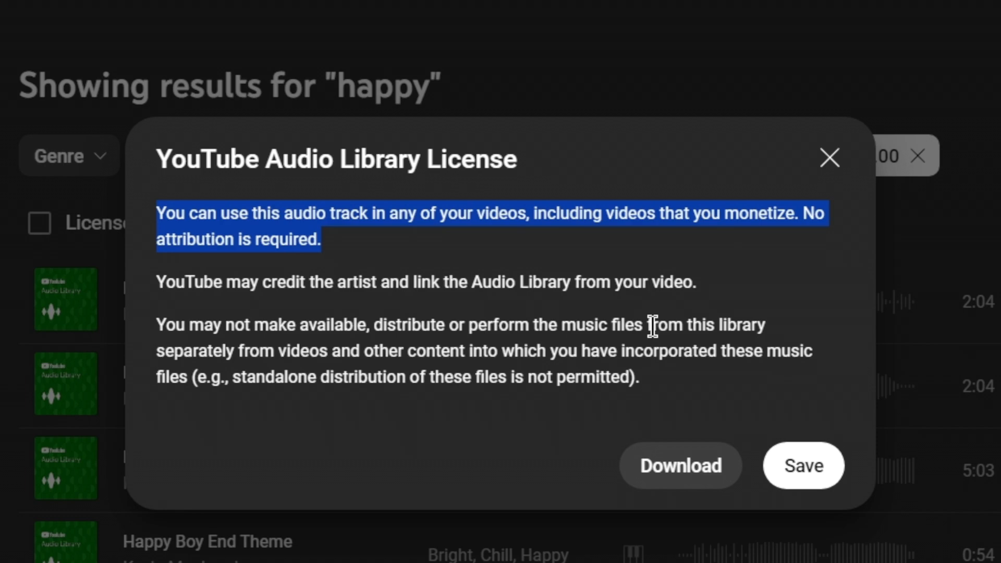
left_click(663, 464)
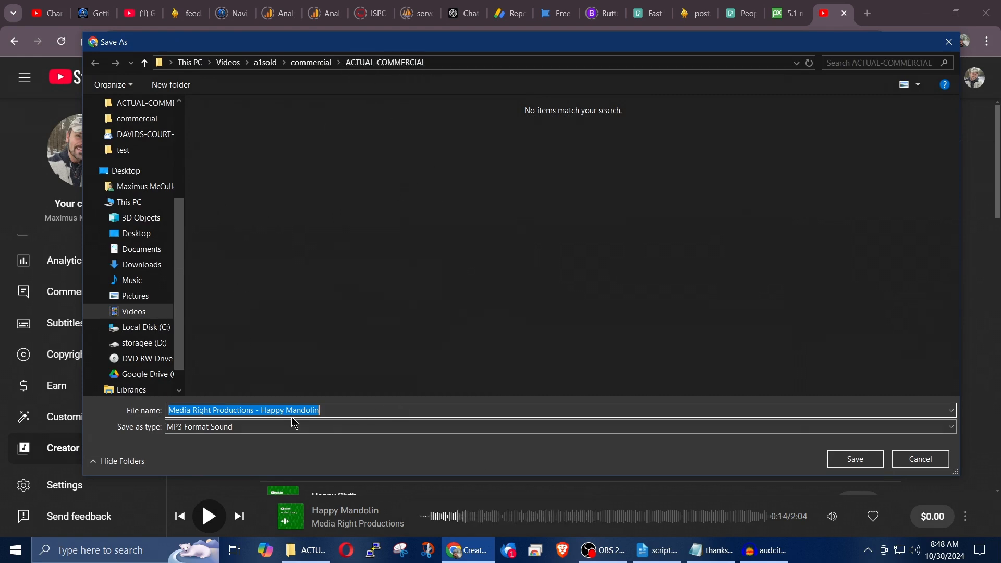
left_click(849, 464)
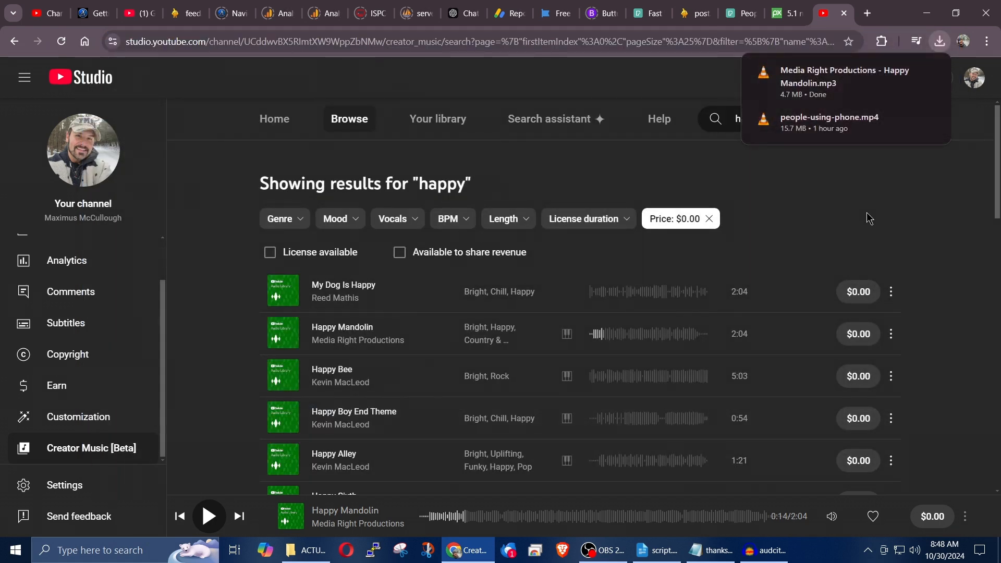
Step: Open Happy Mandolin on YouTube, copy the video's link, and close its page
left_click(892, 334)
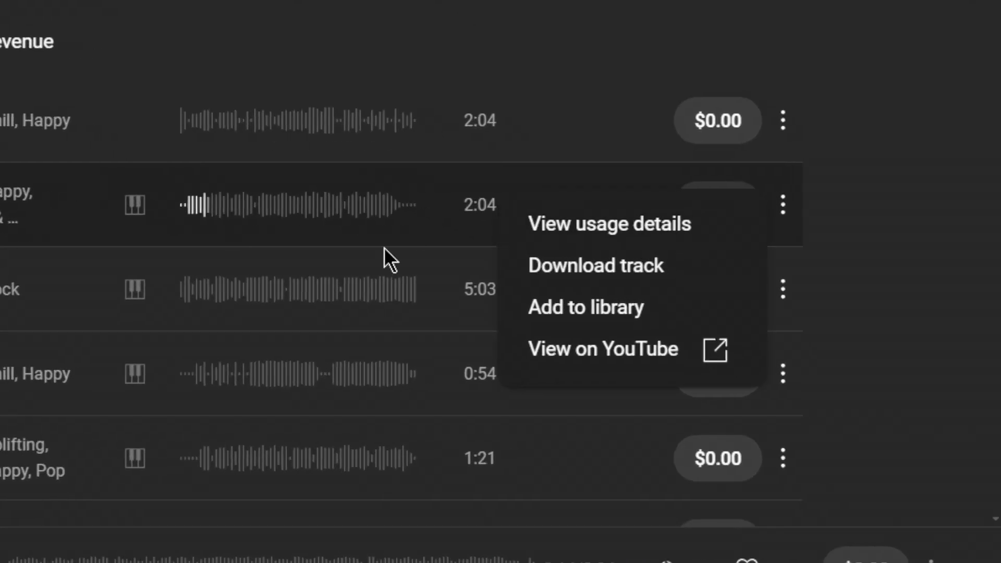
left_click(577, 363)
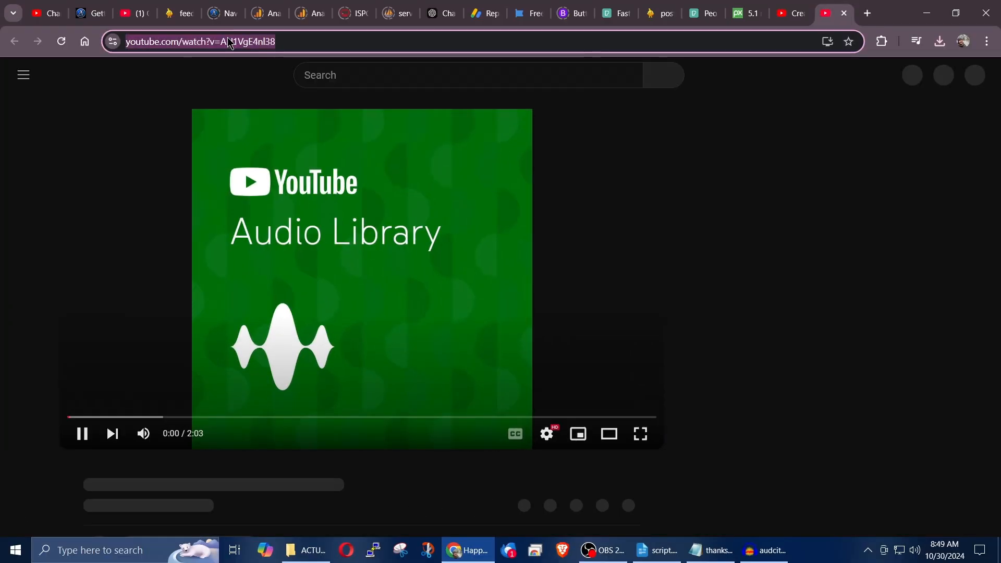
right_click(230, 43)
left_click(270, 162)
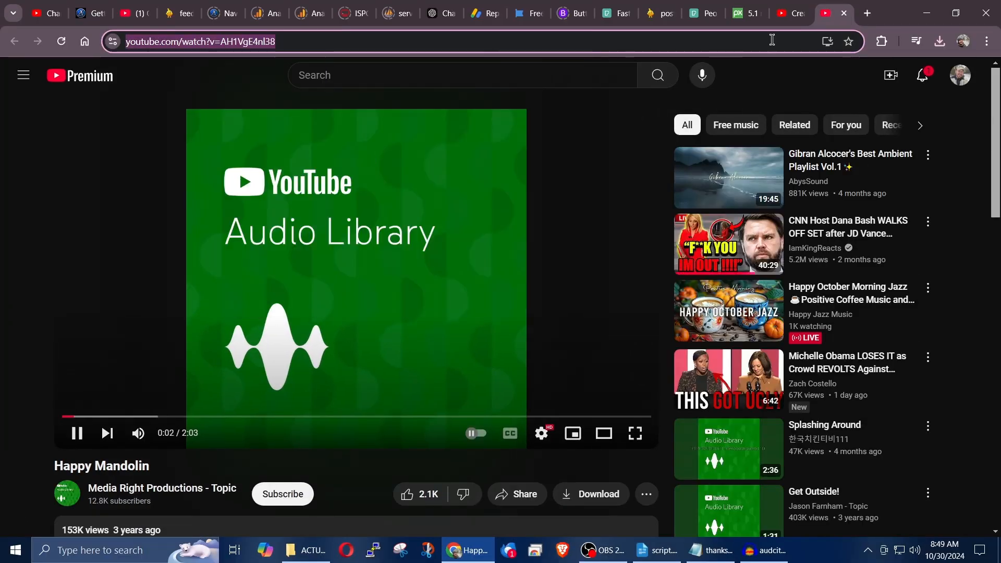
left_click(844, 15)
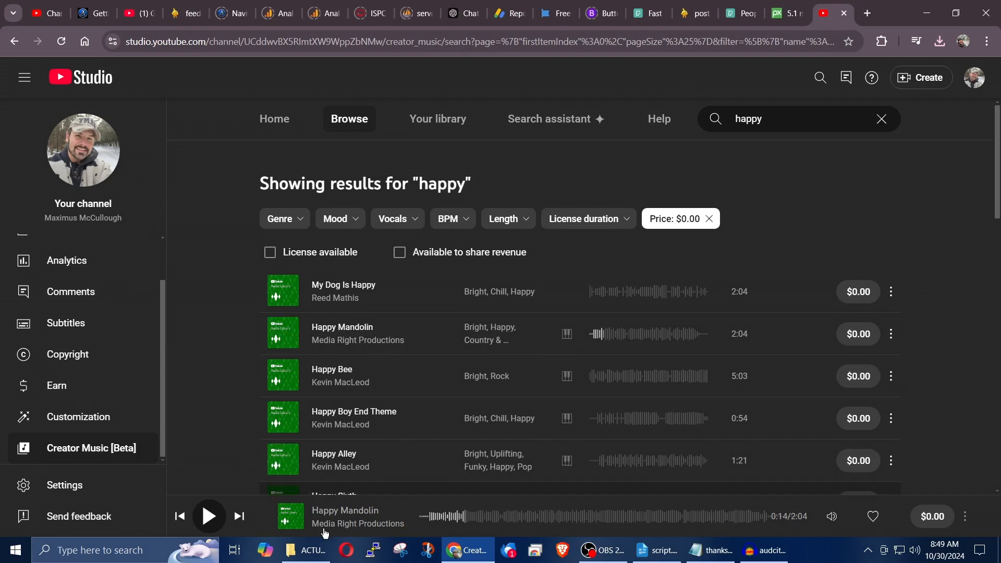
Step: Add the copied YouTube link to the thanks text file in ACTUAL-COMMERCIAL, save it, and select the downloaded Happy Mandolin MP3
left_click(306, 550)
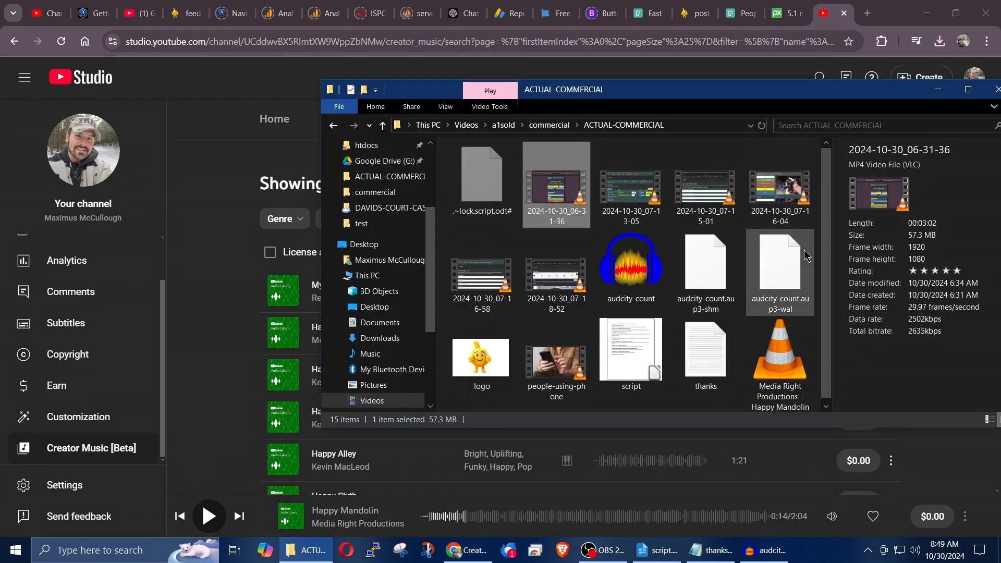
double_click(718, 336)
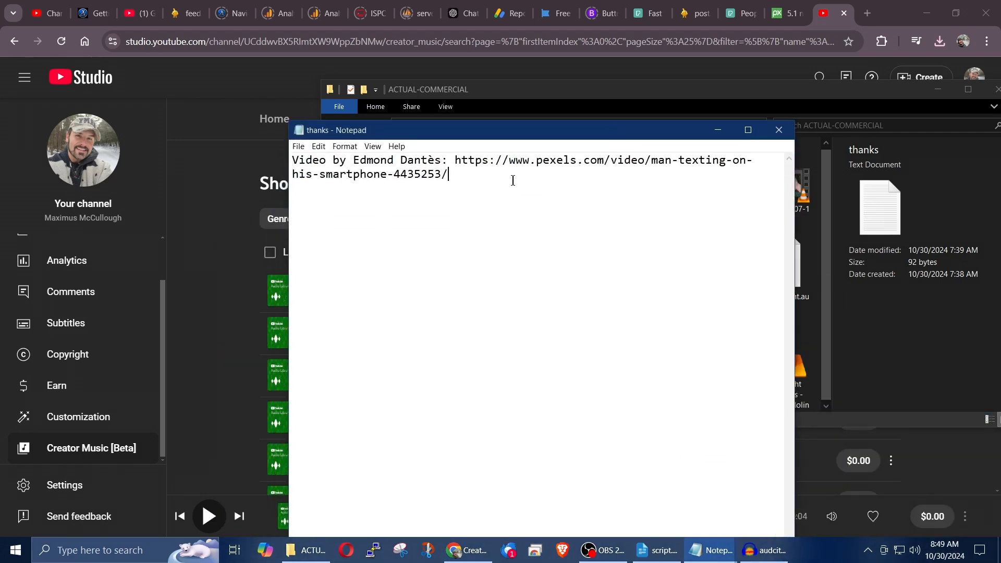
key("ctrl+v")
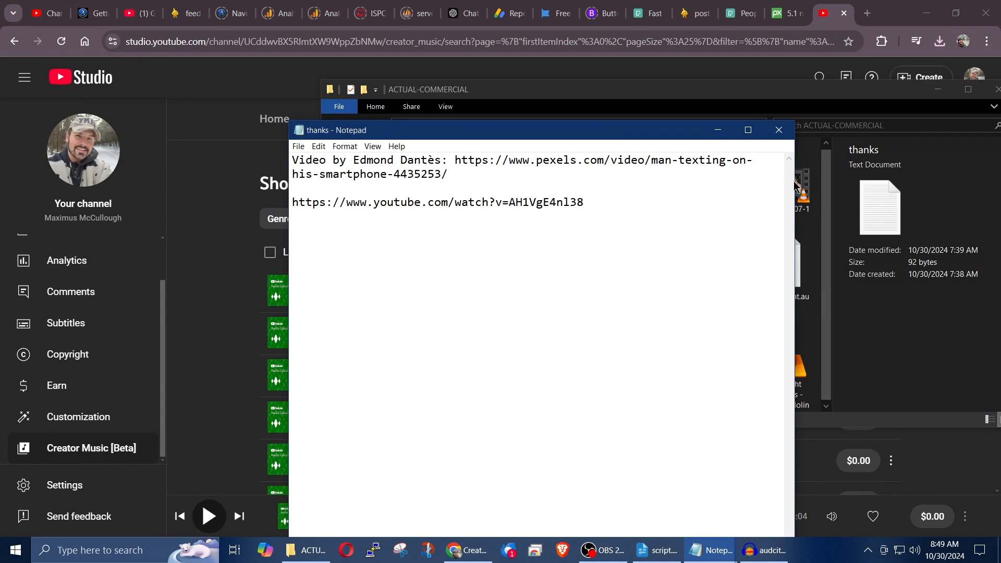
left_click(717, 134)
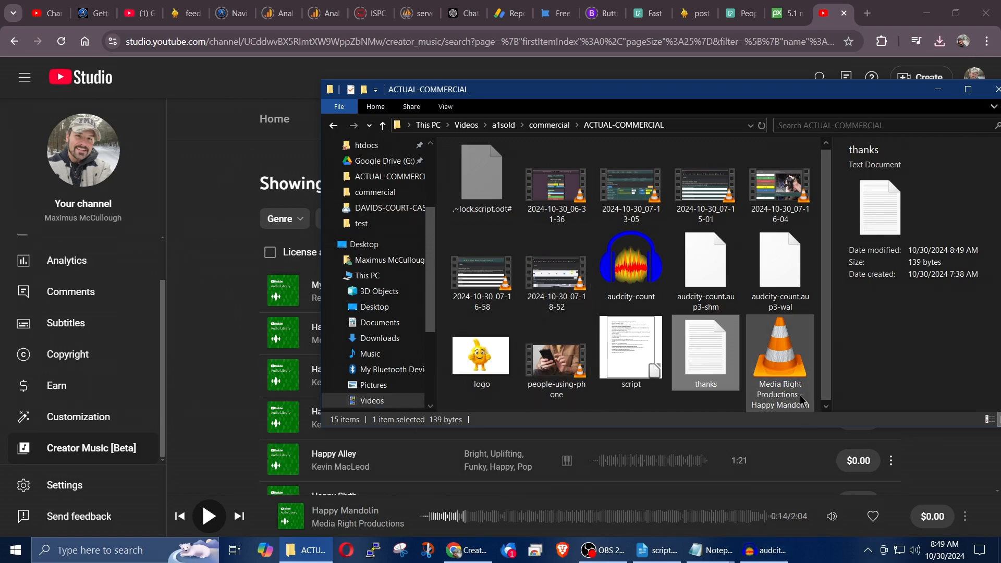
left_click(783, 372)
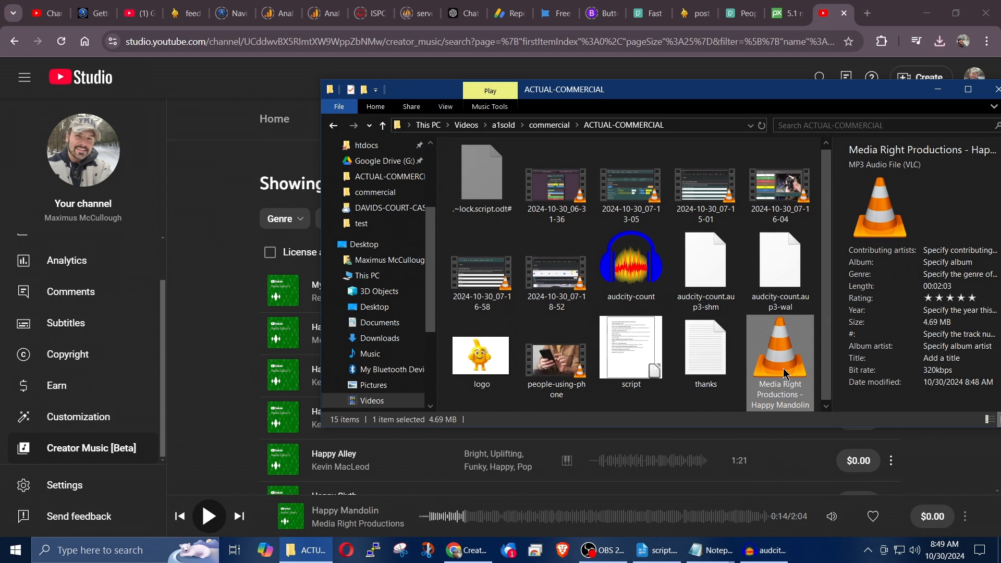
Step: In Audacity, truncate silence again across the whole Audio 1 track with -20 dB threshold, 0.5-second duration and truncation to 0.5 seconds
left_click(756, 557)
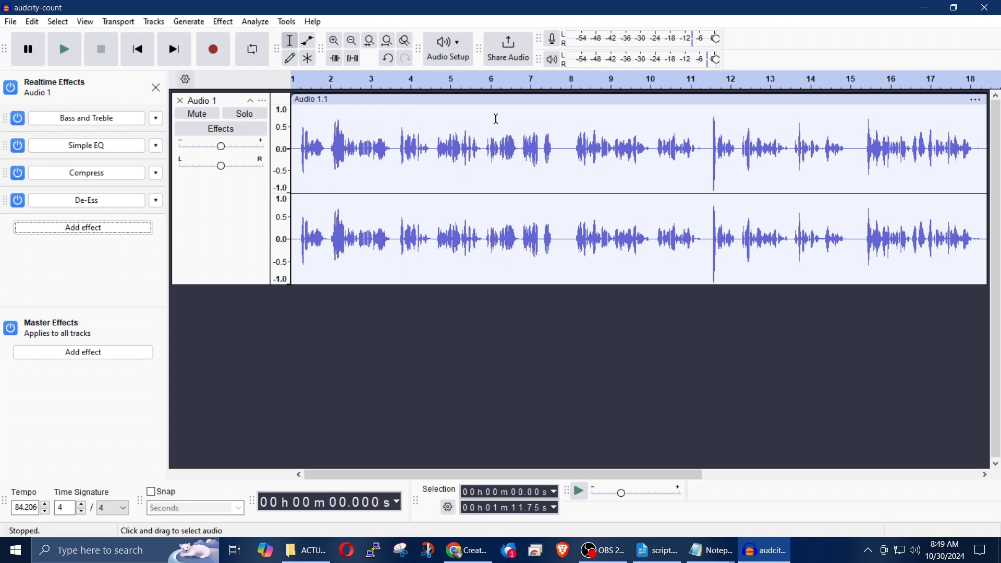
left_click(225, 220)
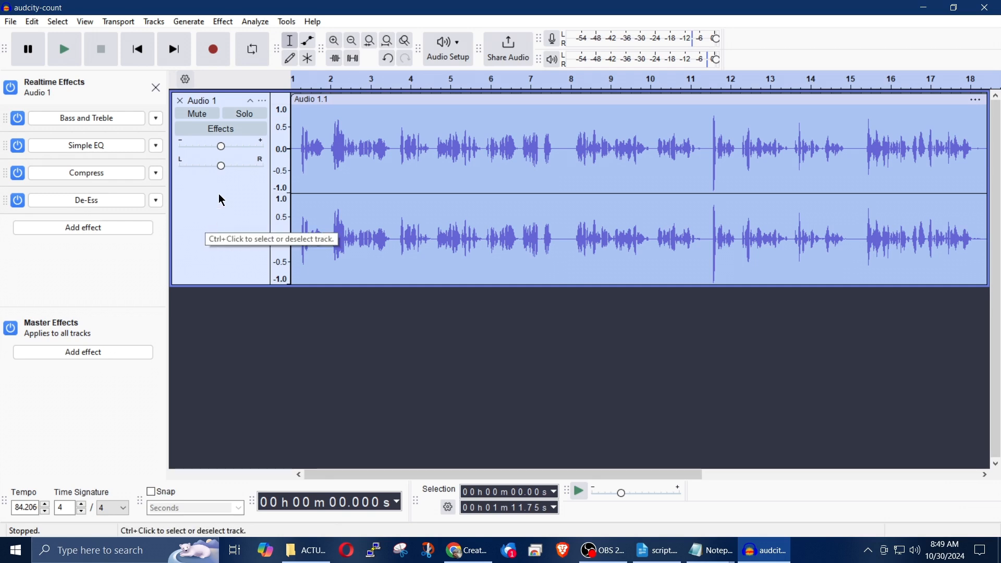
left_click(224, 23)
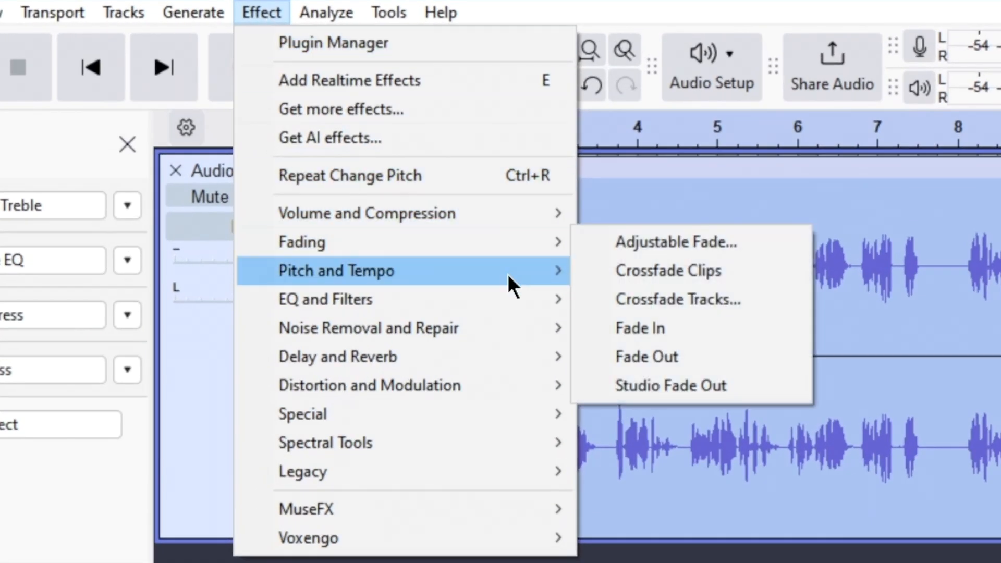
mouse_move(508, 327)
mouse_move(448, 425)
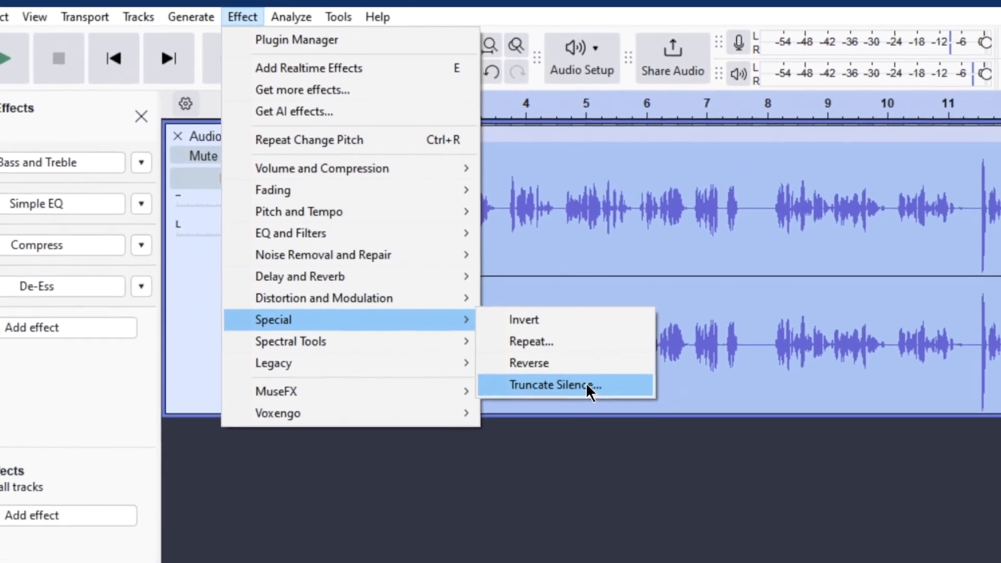
left_click(545, 347)
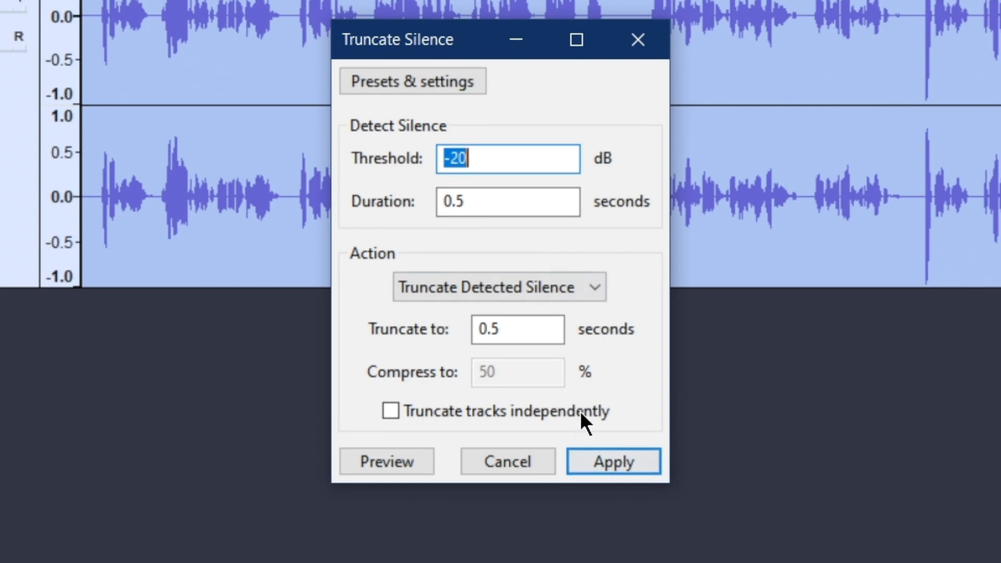
left_click(609, 462)
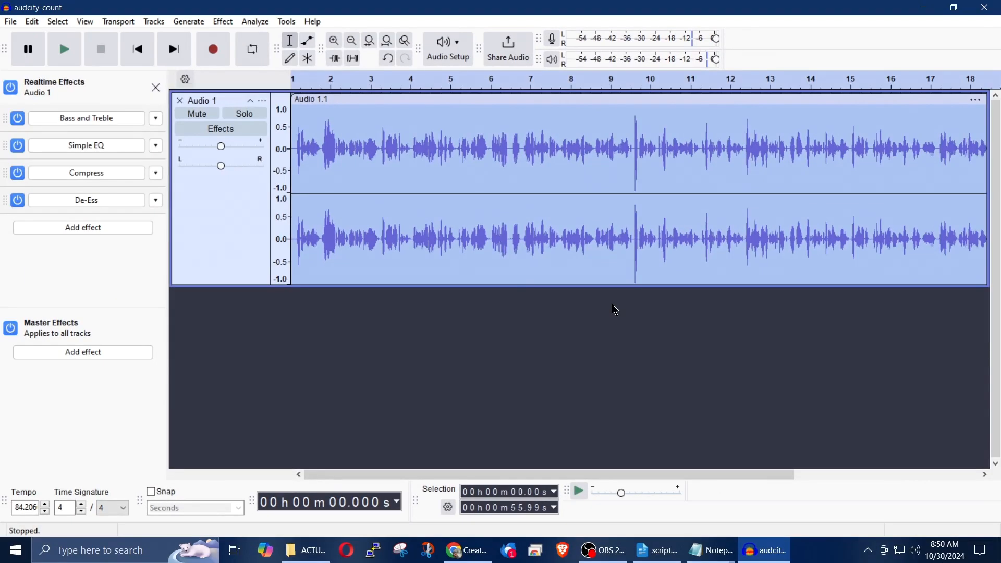
left_click_drag(530, 475, 667, 467)
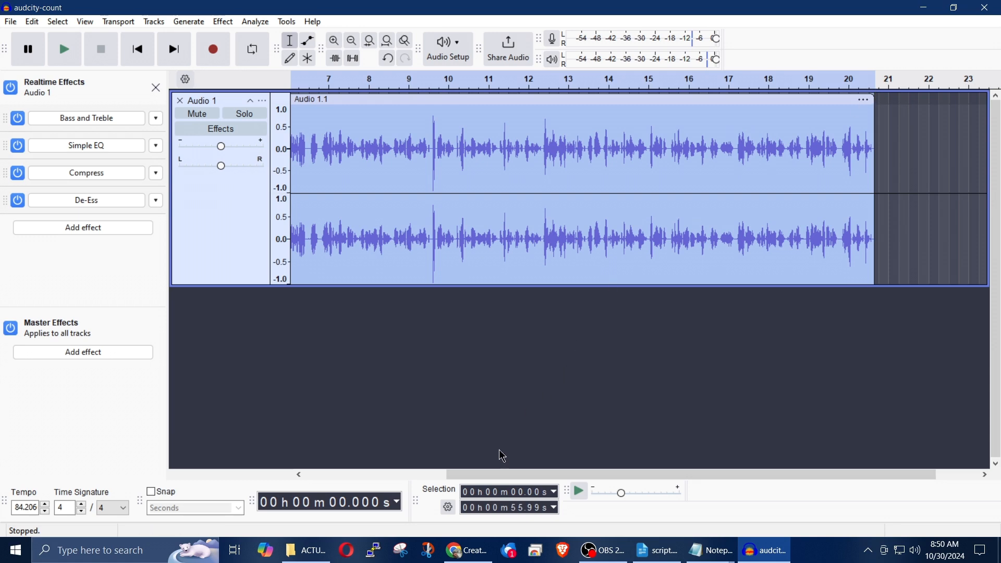
Step: Play the beginning of the tightened Audio 1 narration to check it
left_click_drag(498, 474, 319, 476)
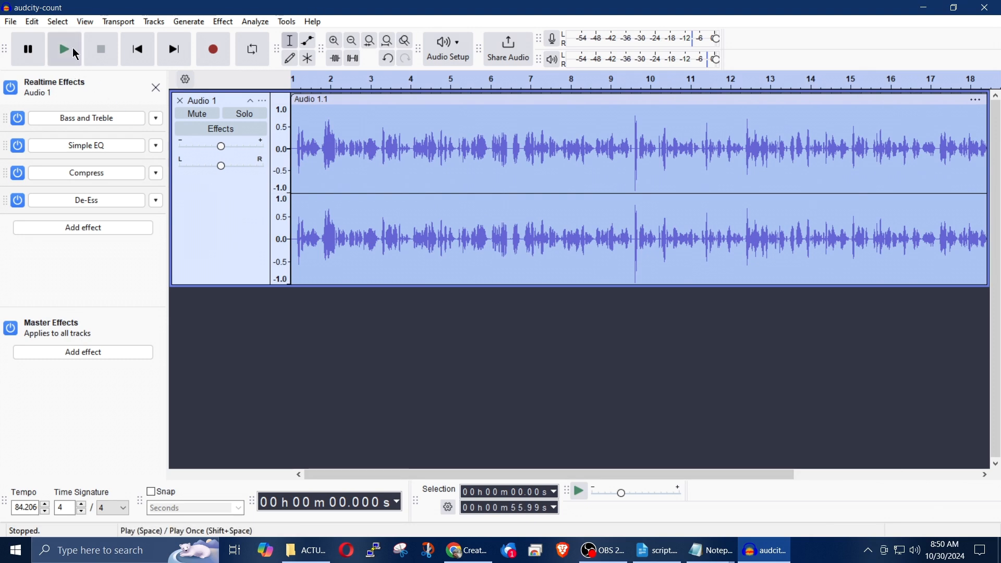
left_click(73, 50)
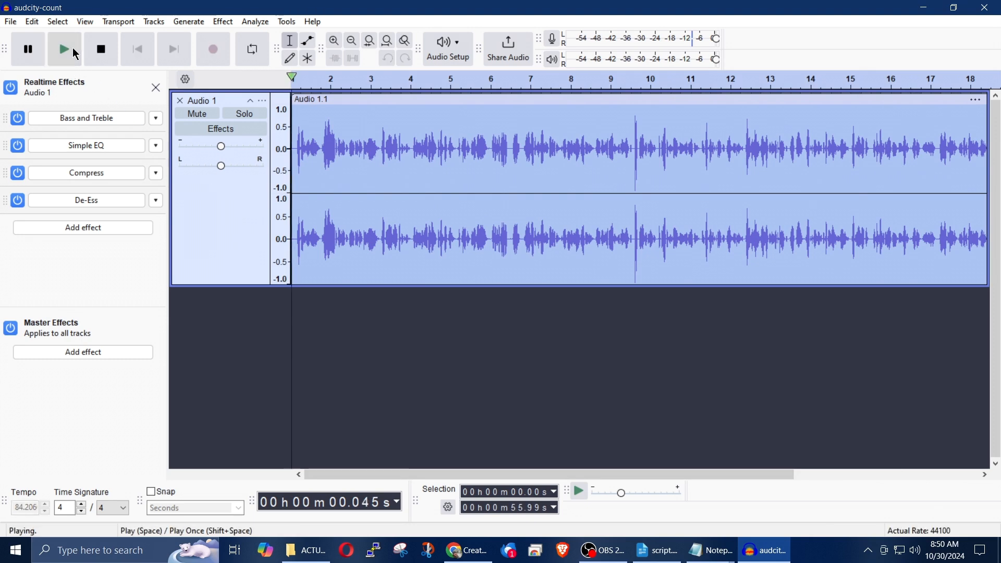
left_click(102, 51)
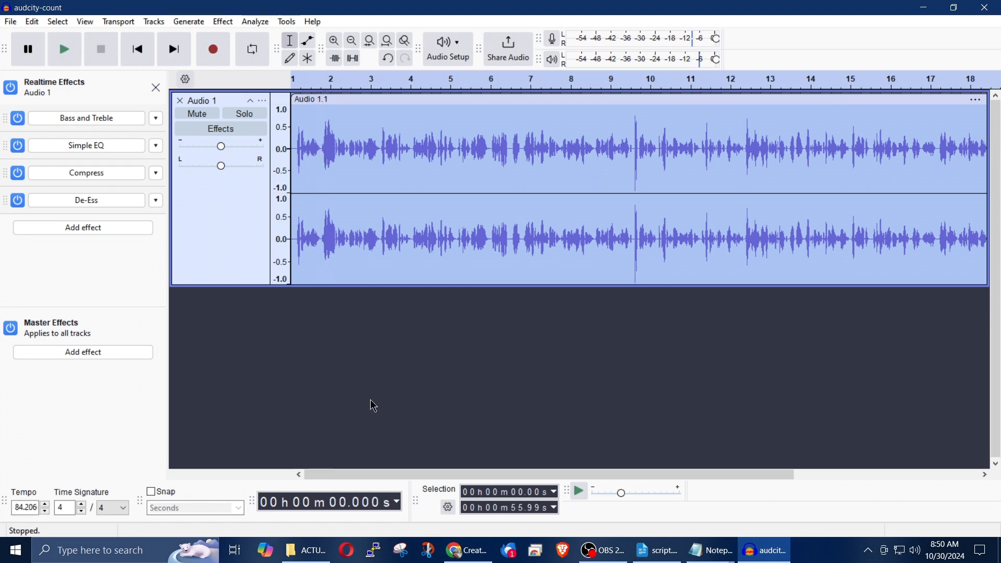
Step: Import the Happy Mandolin MP3 from the ACTUAL-COMMERCIAL folder into the Audacity project as a separate track below Audio 1
left_click(307, 551)
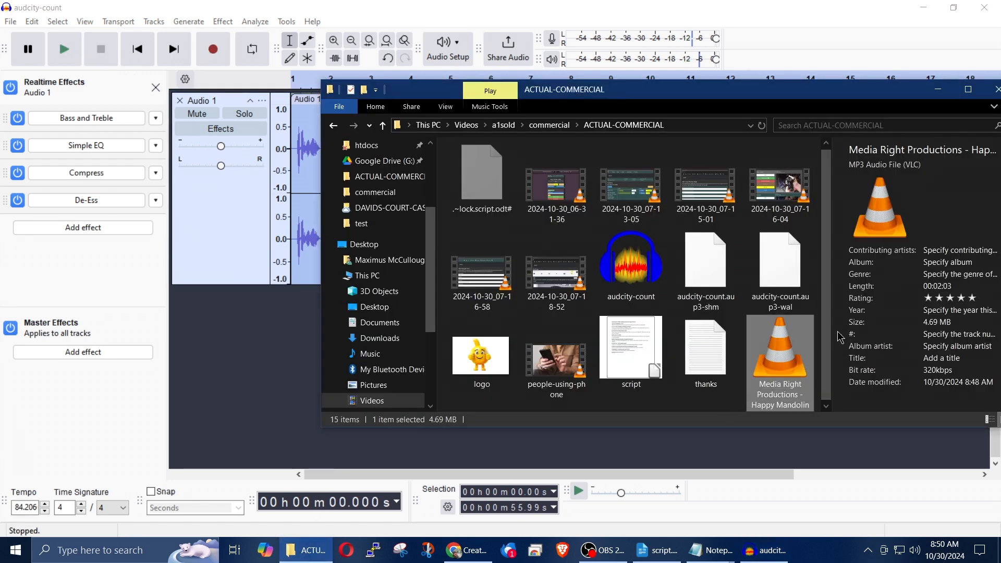
left_click_drag(786, 355, 221, 383)
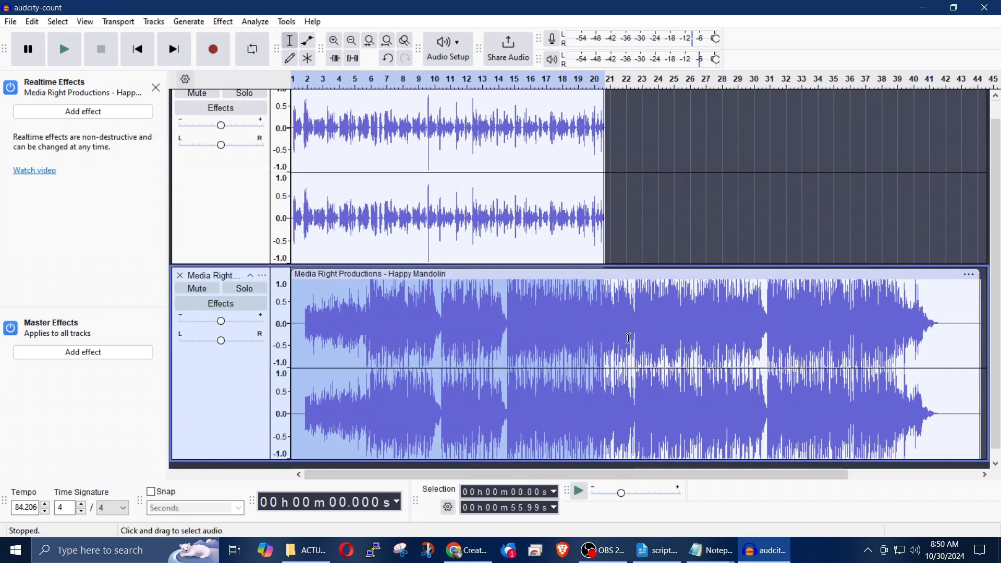
left_click(240, 216)
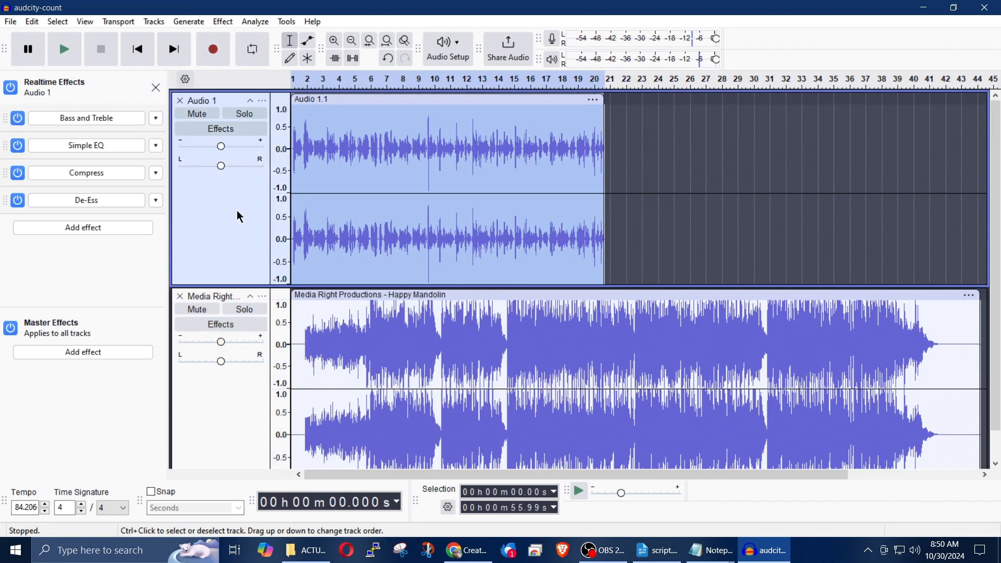
Step: Delete the silent opening of the Happy Mandolin track, from 0 to about 2.61 seconds
left_click(219, 468)
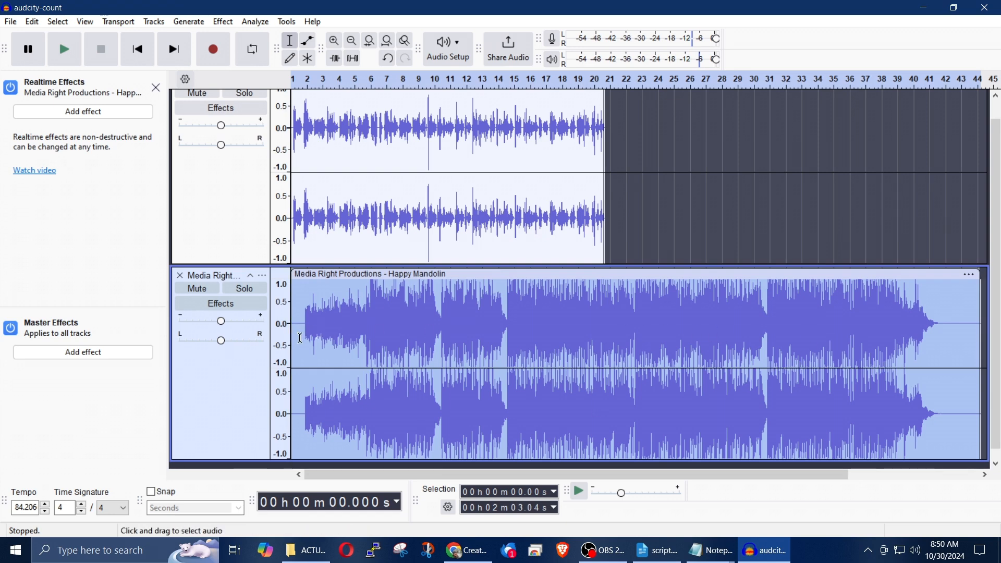
scroll(313, 338, "up", 4, "ctrl")
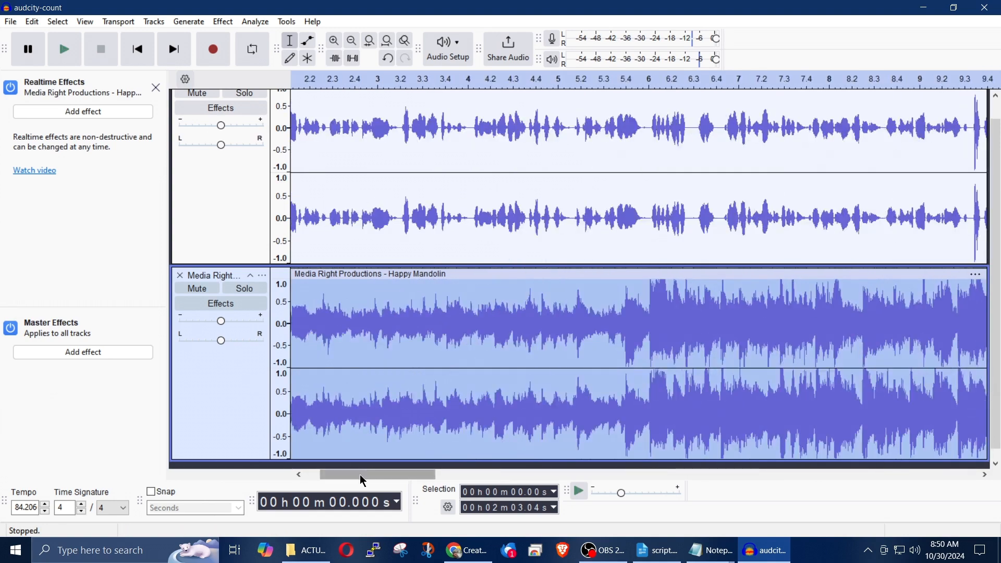
left_click_drag(362, 476, 347, 475)
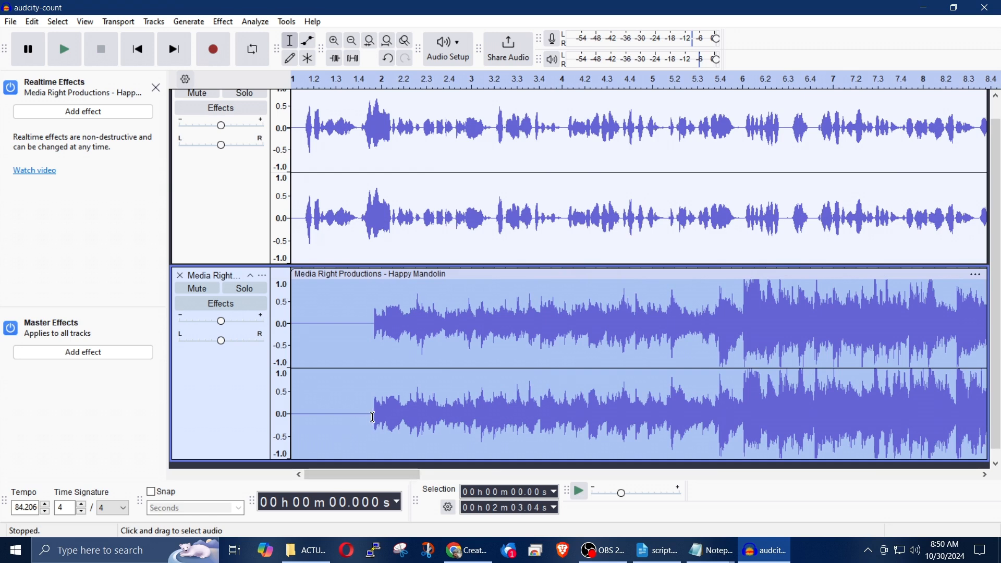
left_click_drag(370, 418, 239, 417)
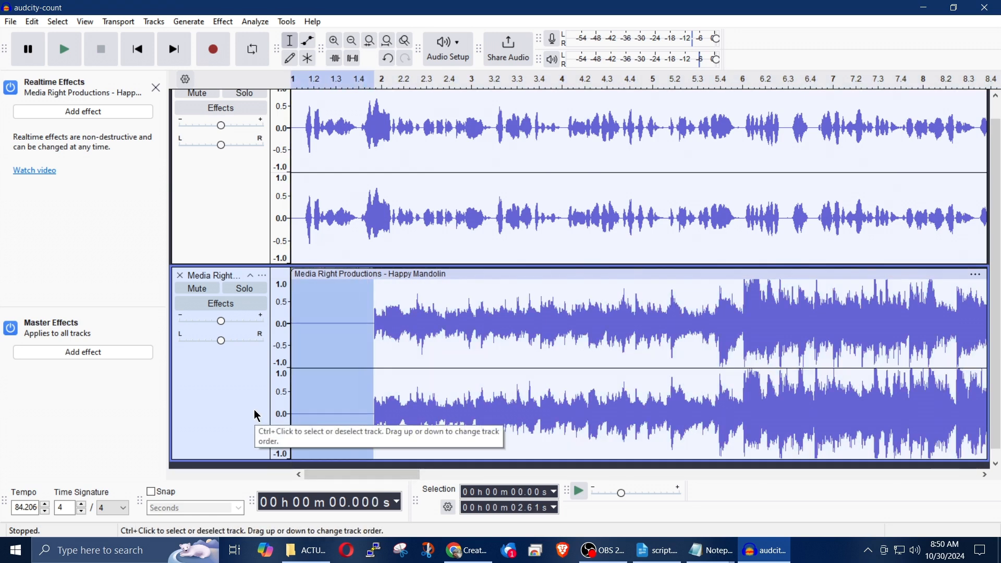
key("Delete")
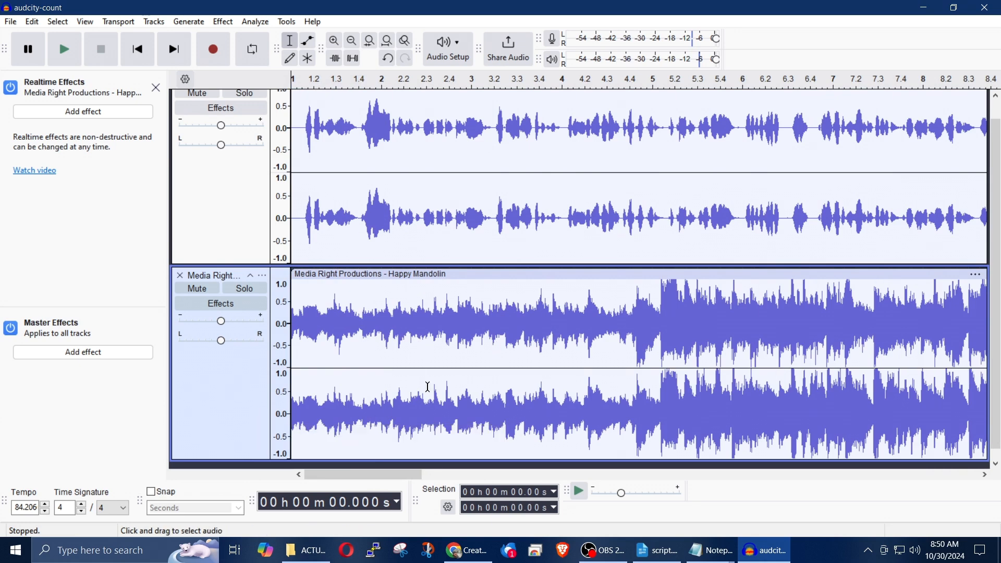
Step: Lower the Happy Mandolin track's gain to -22 dB, playing the mix between adjustments to check the balance with the narration
left_click(73, 57)
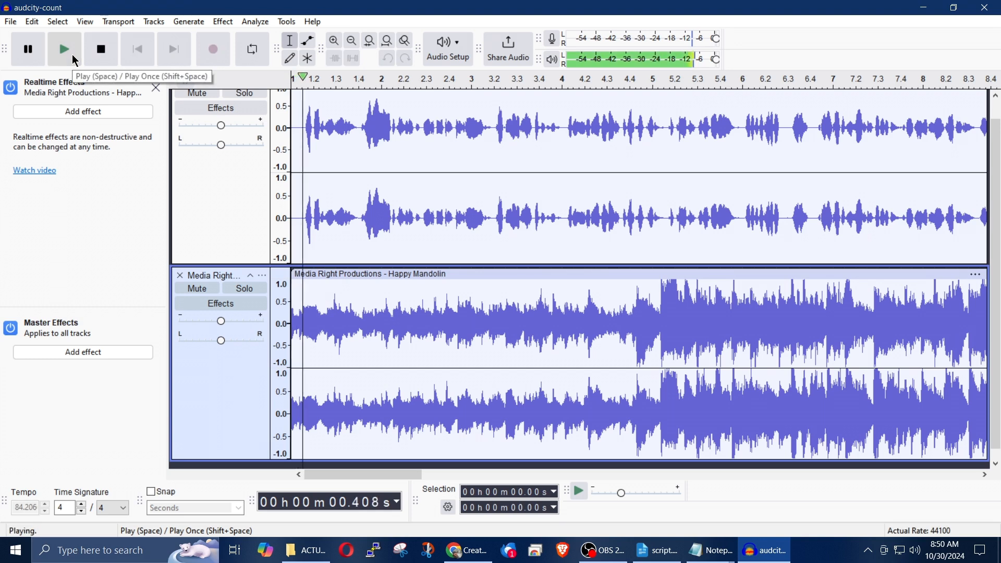
left_click(104, 58)
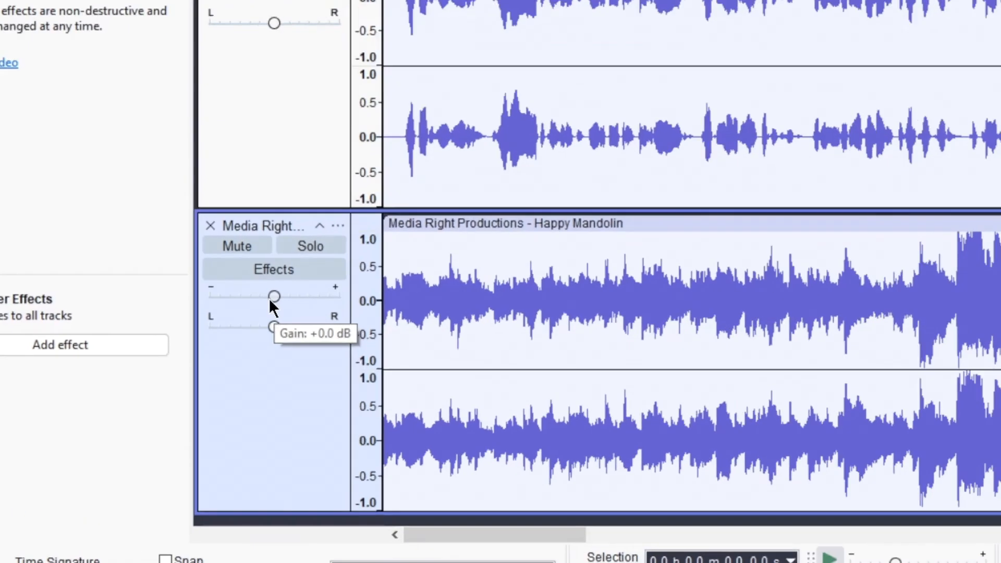
left_click_drag(220, 329, 213, 324)
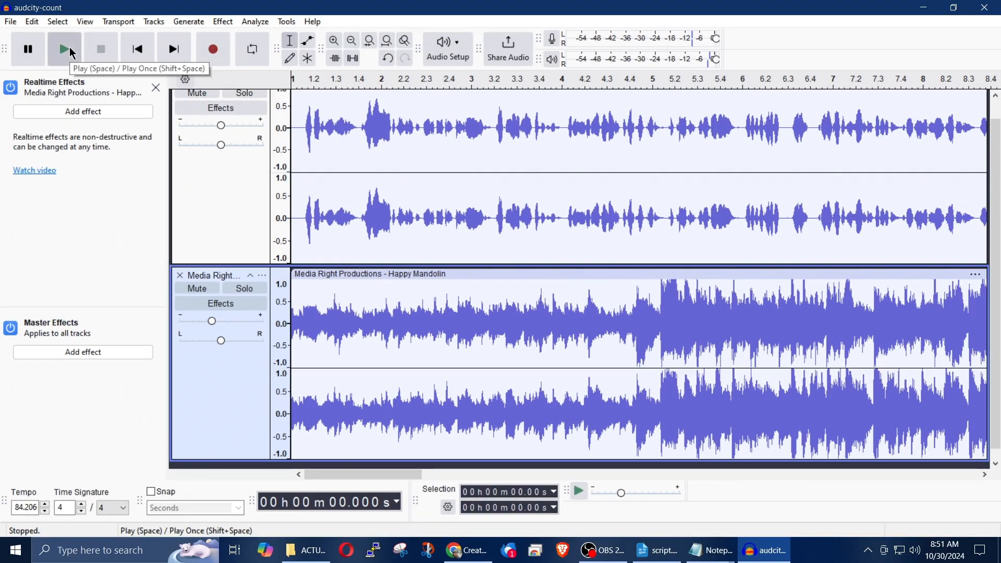
left_click(71, 50)
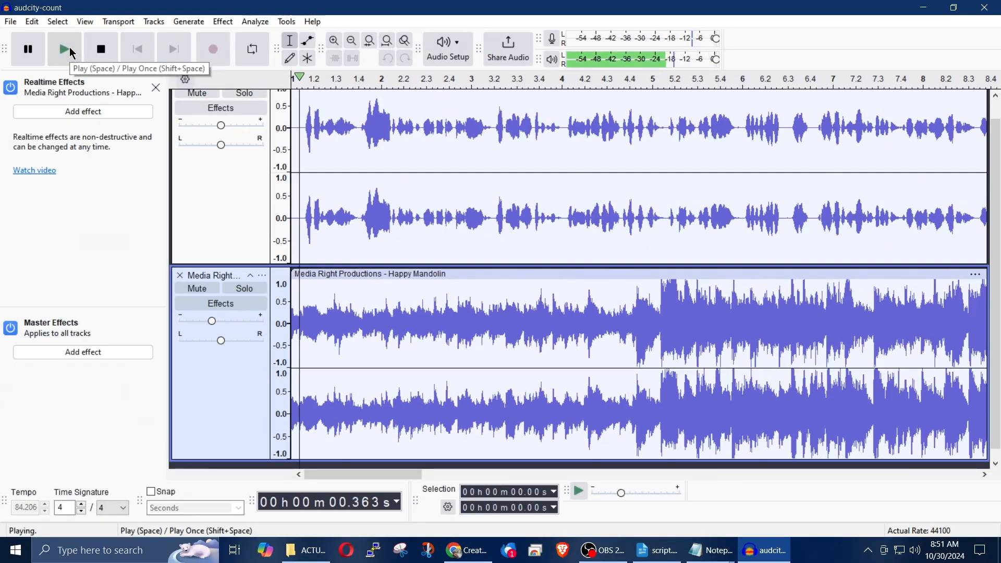
left_click(116, 53)
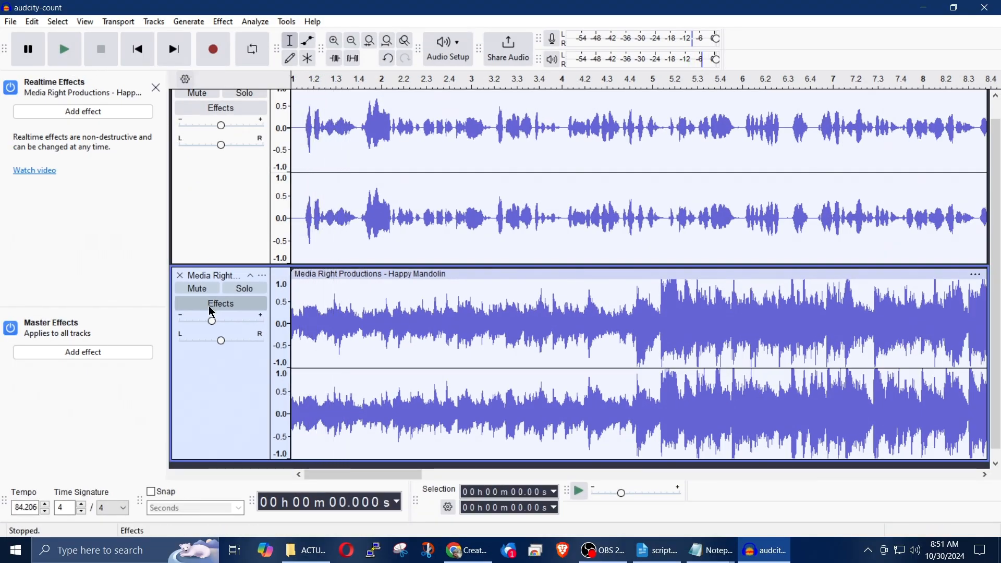
left_click_drag(210, 323, 197, 334)
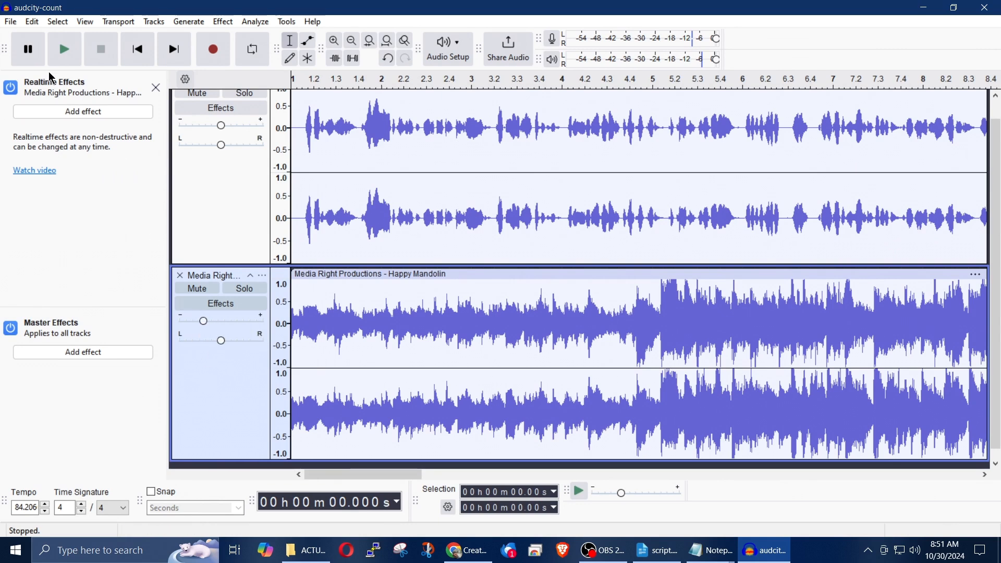
left_click(63, 61)
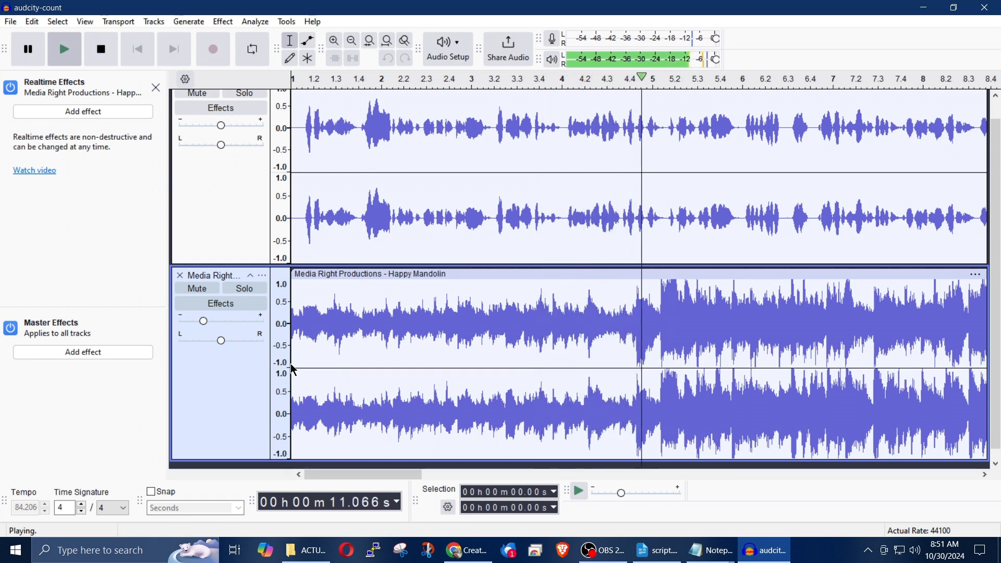
left_click(102, 50)
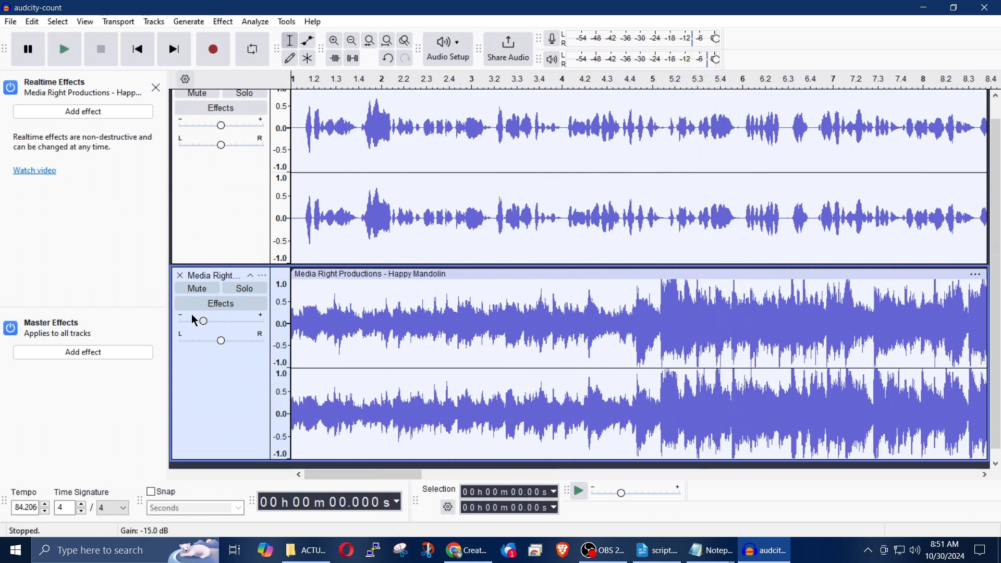
left_click(204, 325)
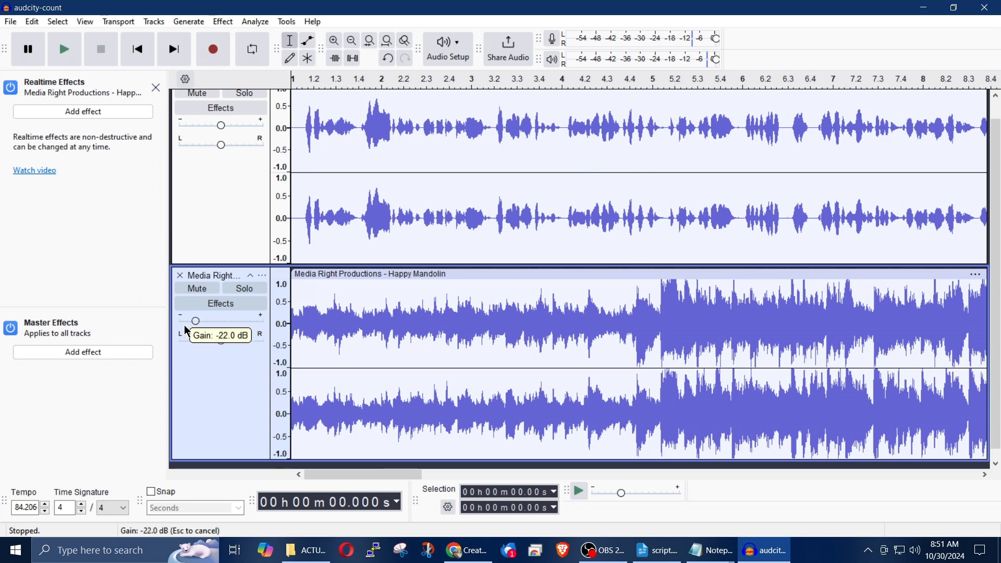
left_click(63, 52)
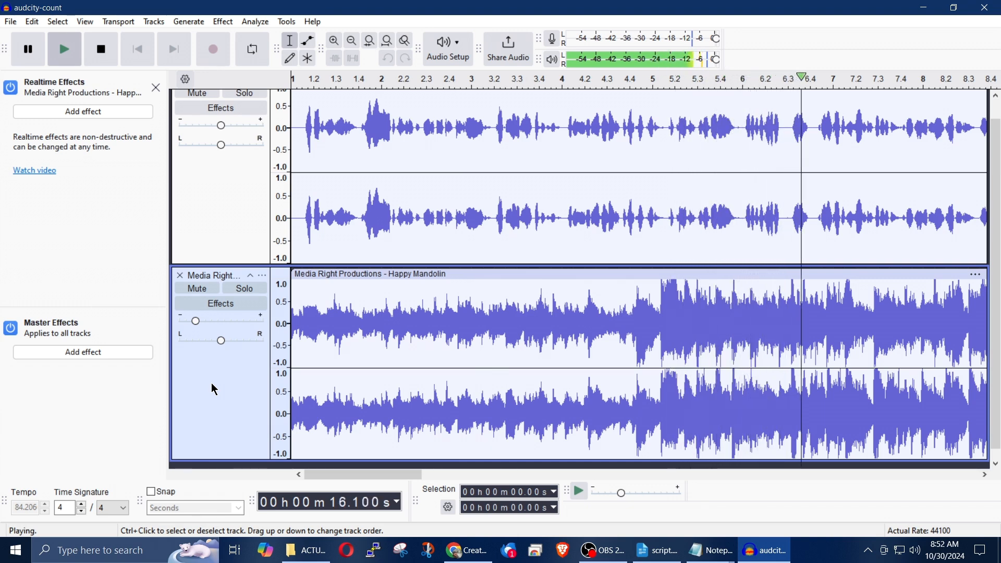
key("space")
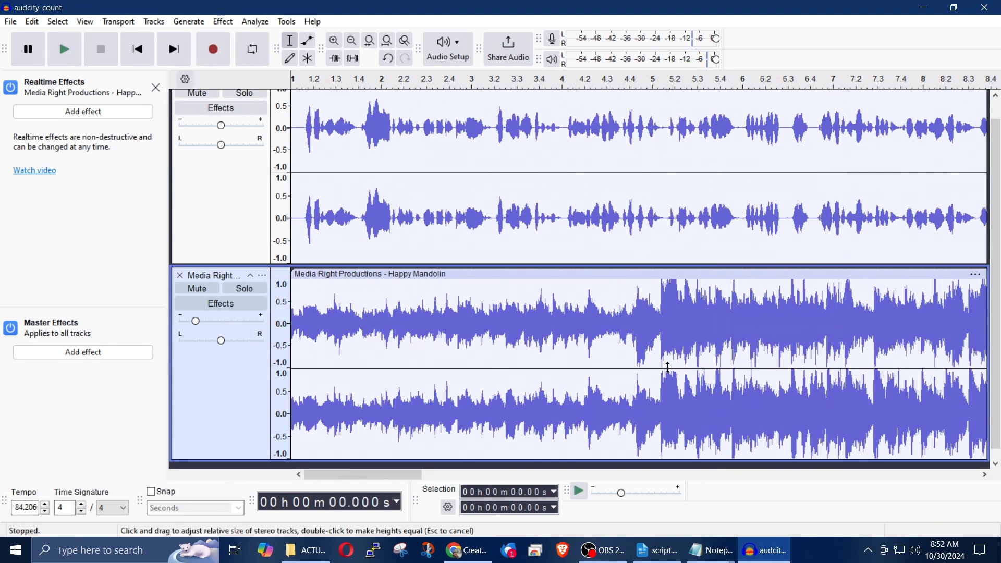
Step: Amplify the Happy Mandolin section from about 11.34 to 57.12 seconds by -15.7 dB
scroll(809, 349, "down", 1)
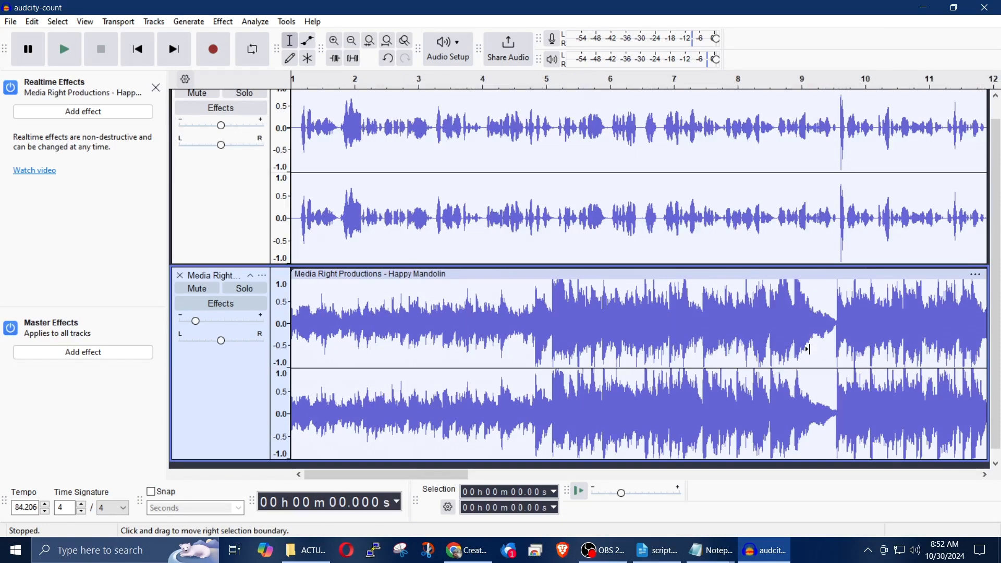
scroll(809, 349, "down", 4)
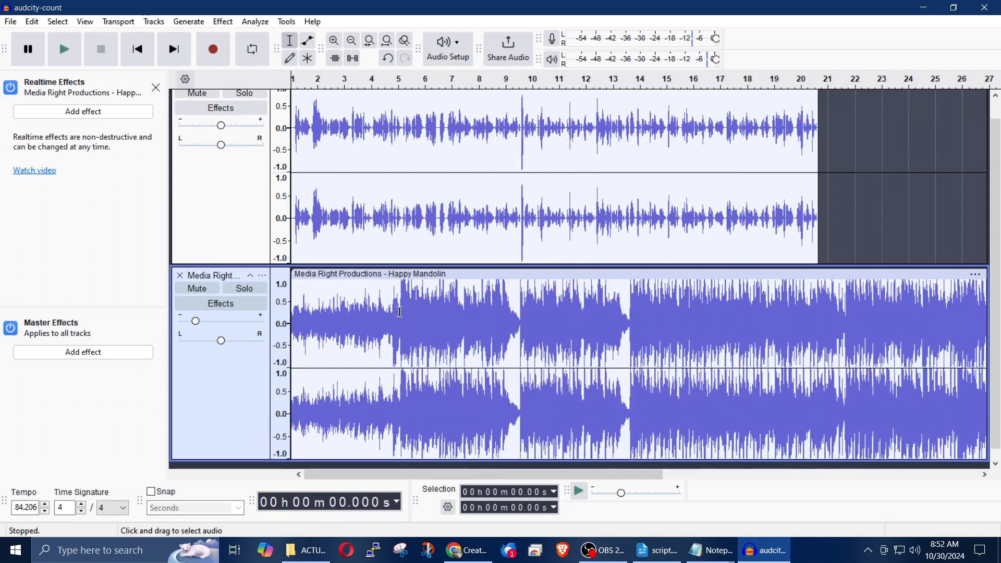
left_click_drag(398, 323, 822, 332)
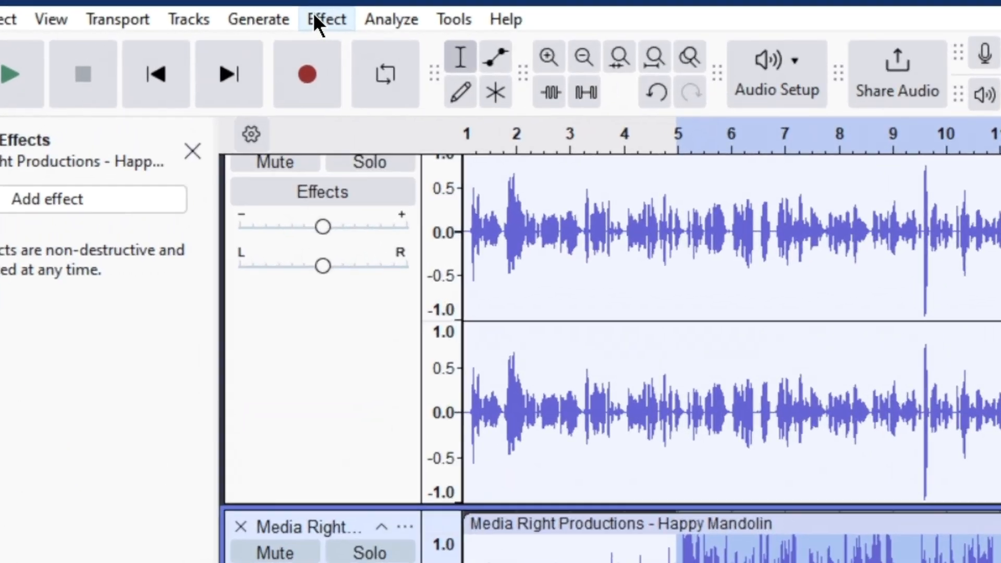
left_click(223, 21)
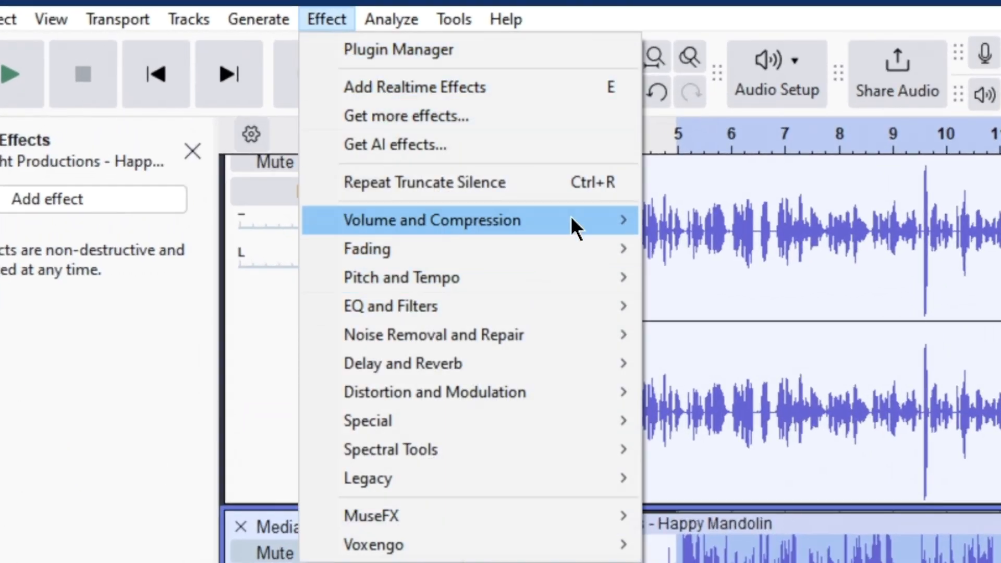
mouse_move(572, 219)
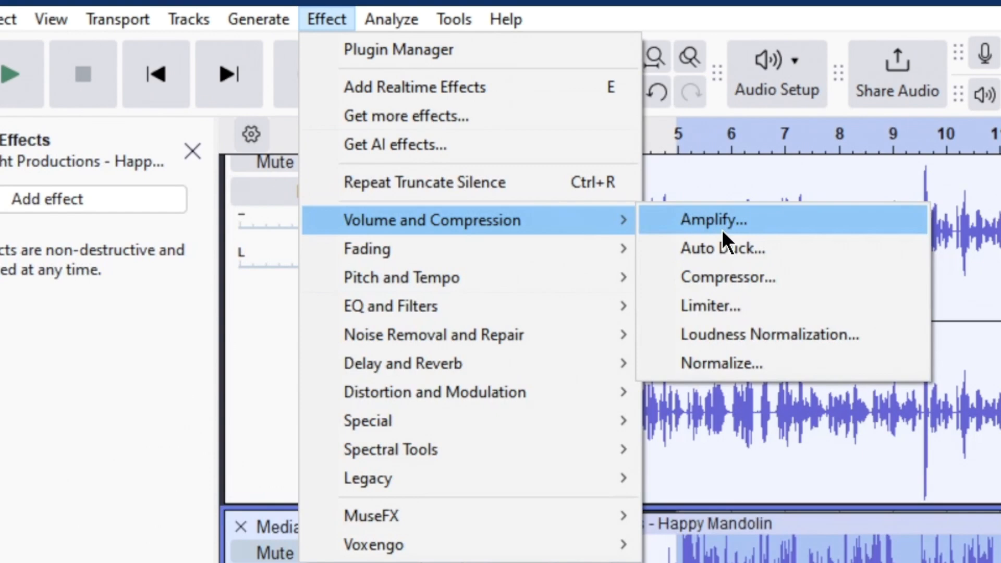
left_click(748, 219)
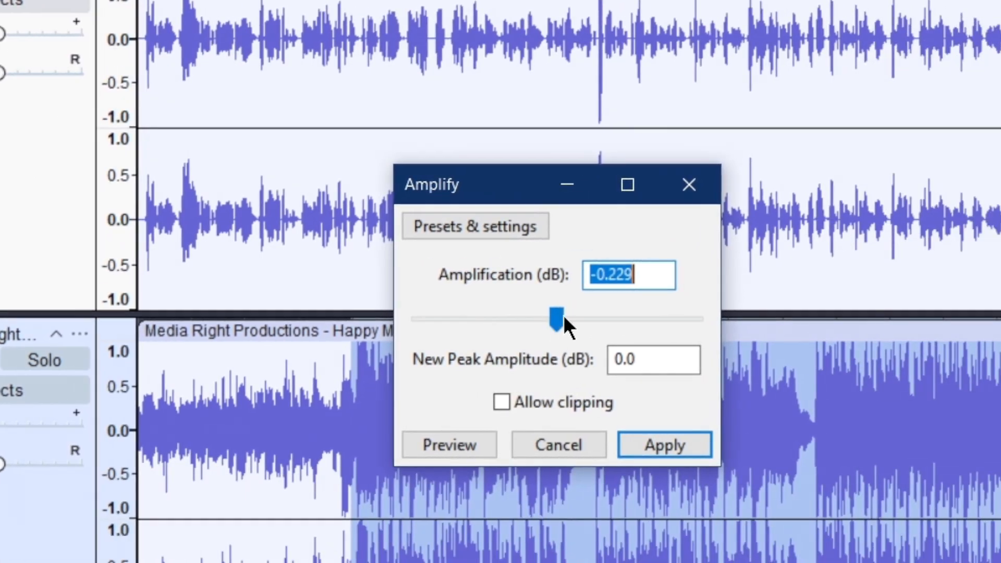
left_click_drag(554, 319, 513, 326)
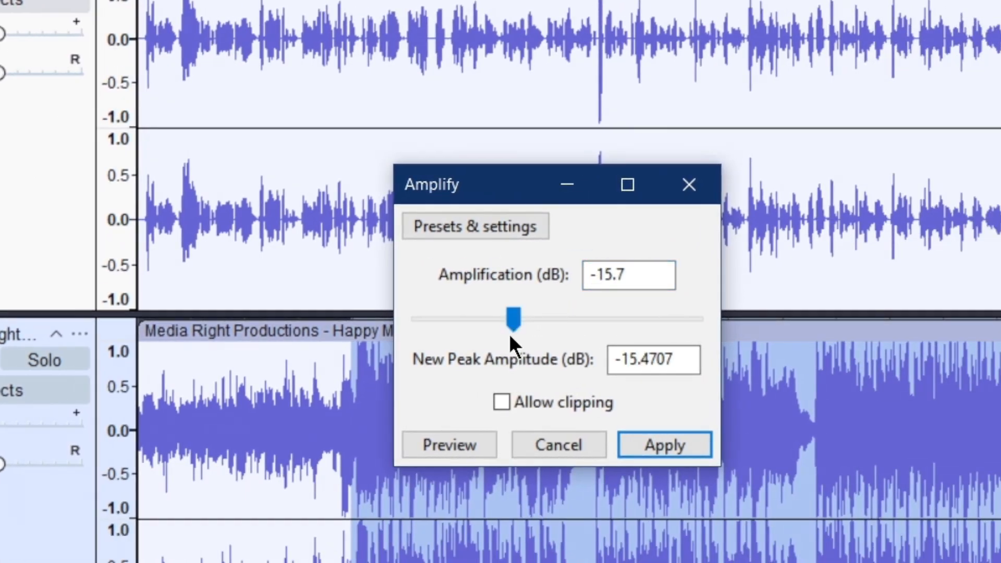
left_click(649, 442)
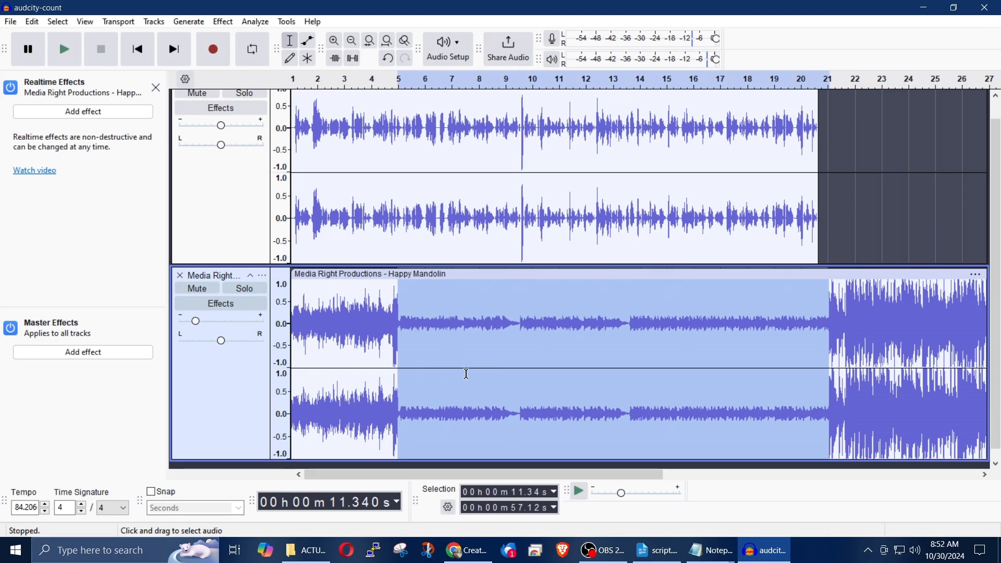
Step: Play the mix from where the music is quietened, and undo the amplification of that section
left_click(466, 374)
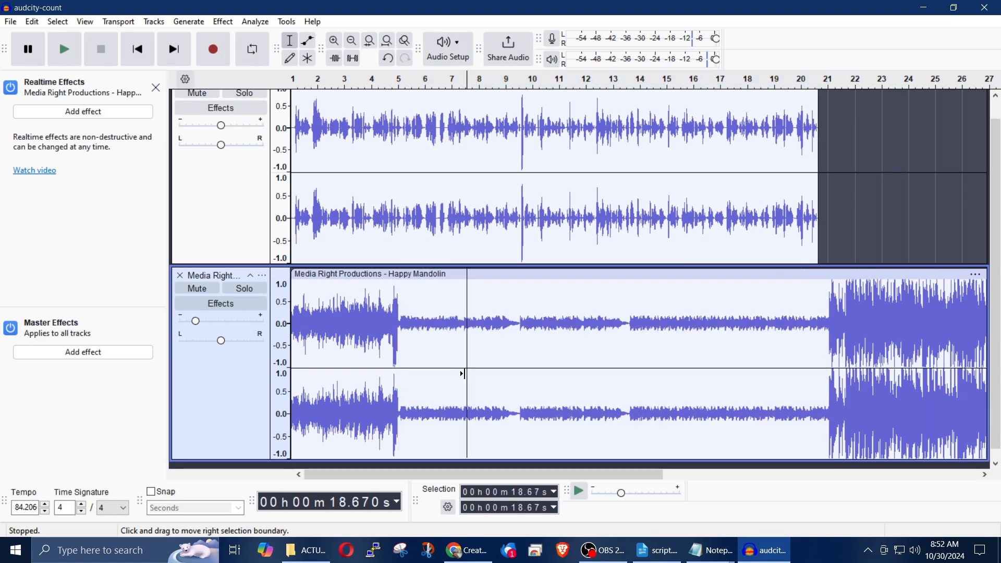
left_click(390, 82)
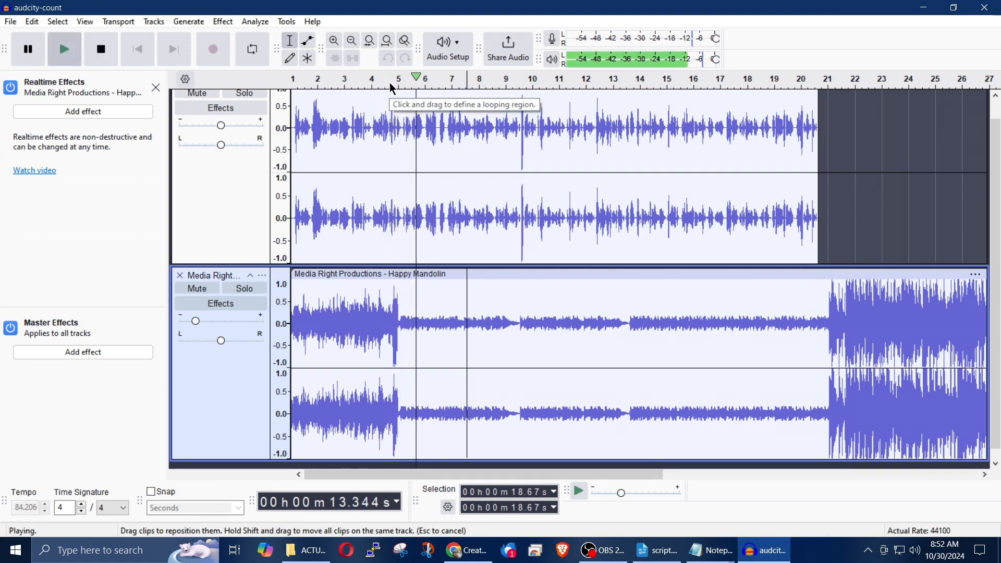
key("space")
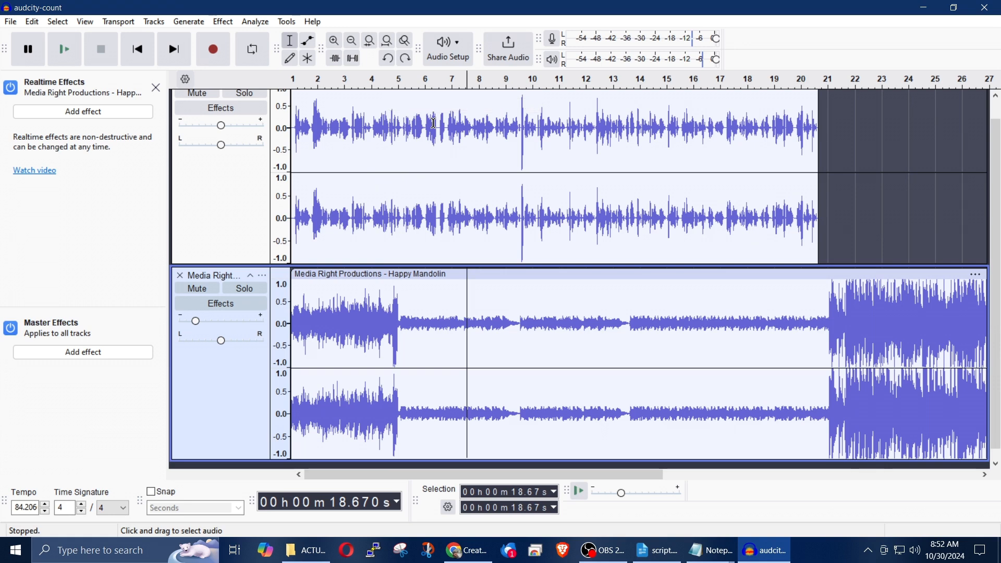
key("ctrl+z")
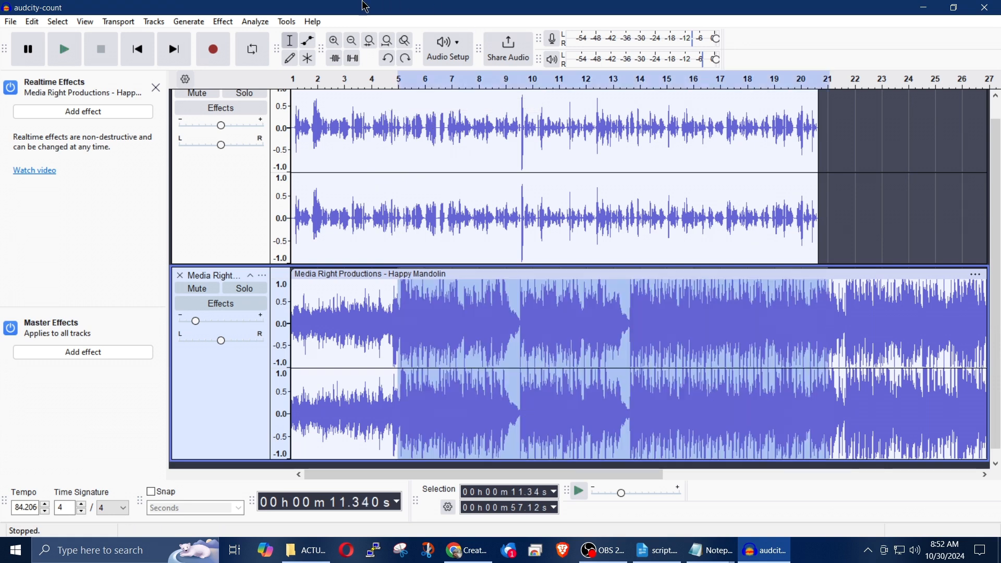
Step: Amplify the selected Happy Mandolin section, from about 11.34 to 57.12 seconds, by -7.7 dB
left_click(227, 21)
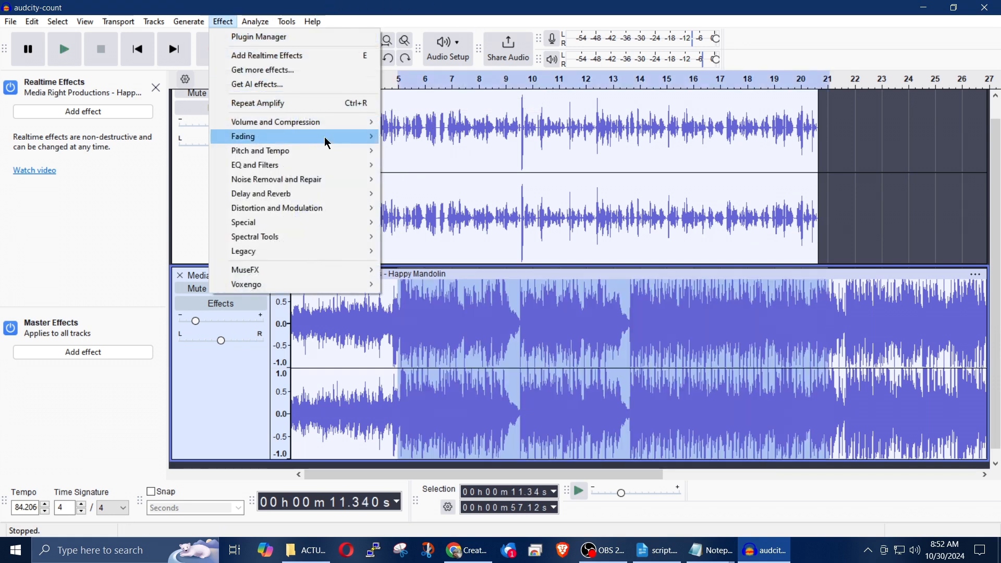
mouse_move(360, 124)
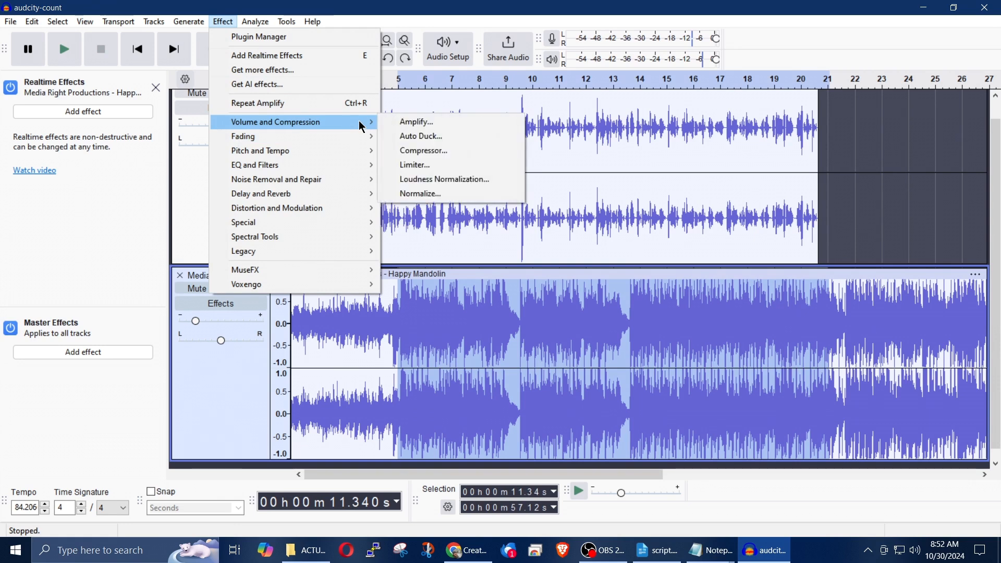
left_click(449, 123)
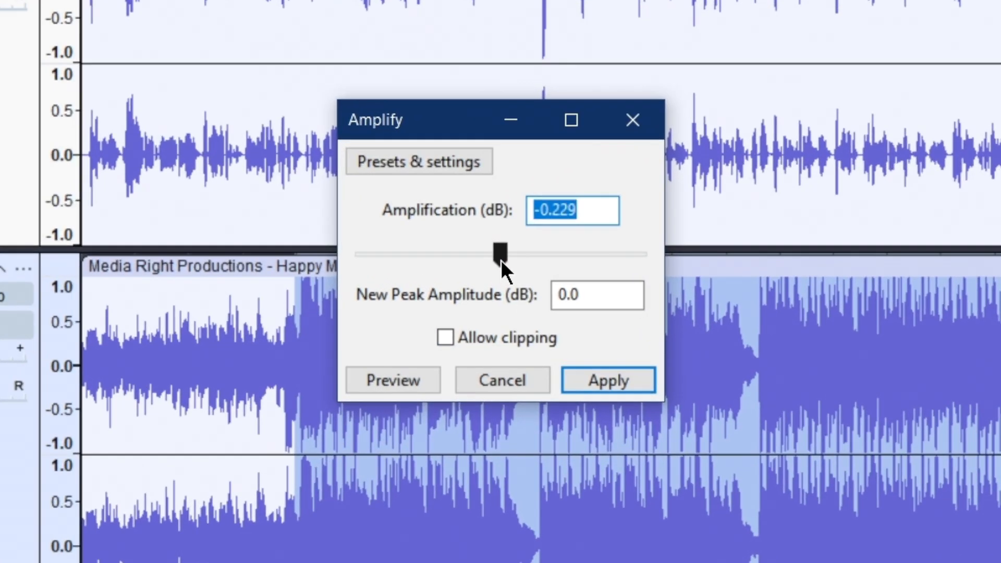
left_click_drag(500, 270, 481, 267)
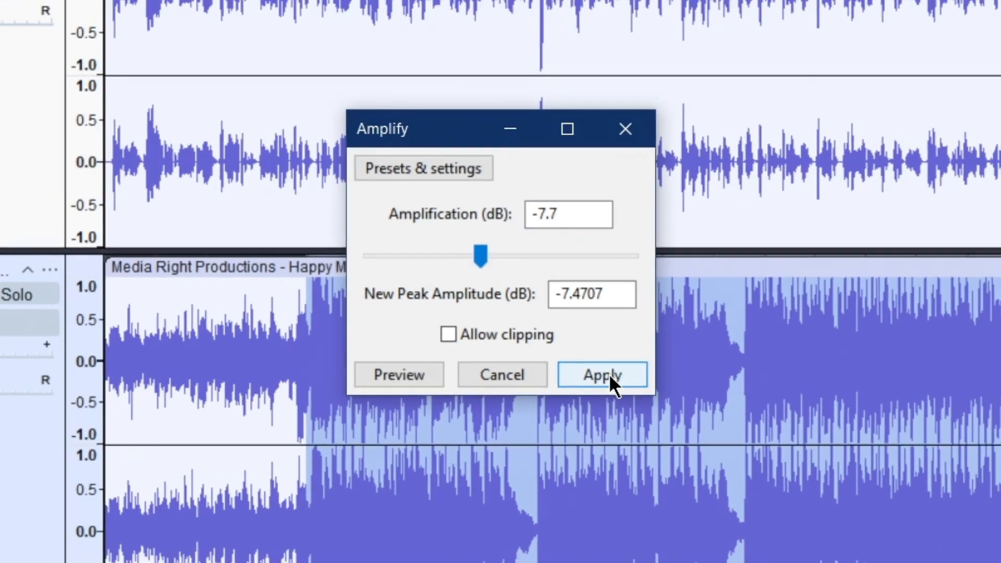
left_click(615, 380)
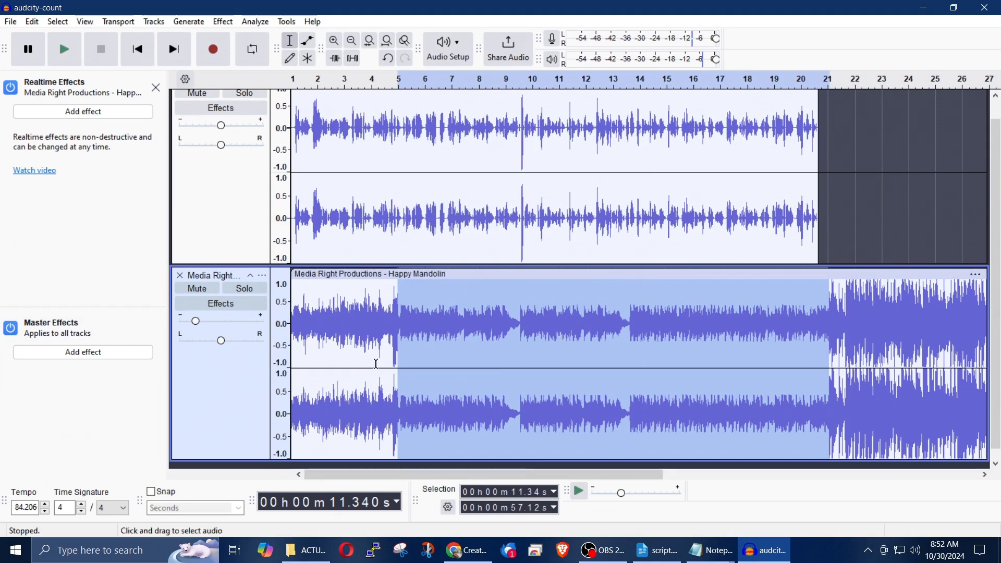
Step: Play the mix from about 9.06 seconds to check the quietened music against the narration
left_click(376, 364)
key("space")
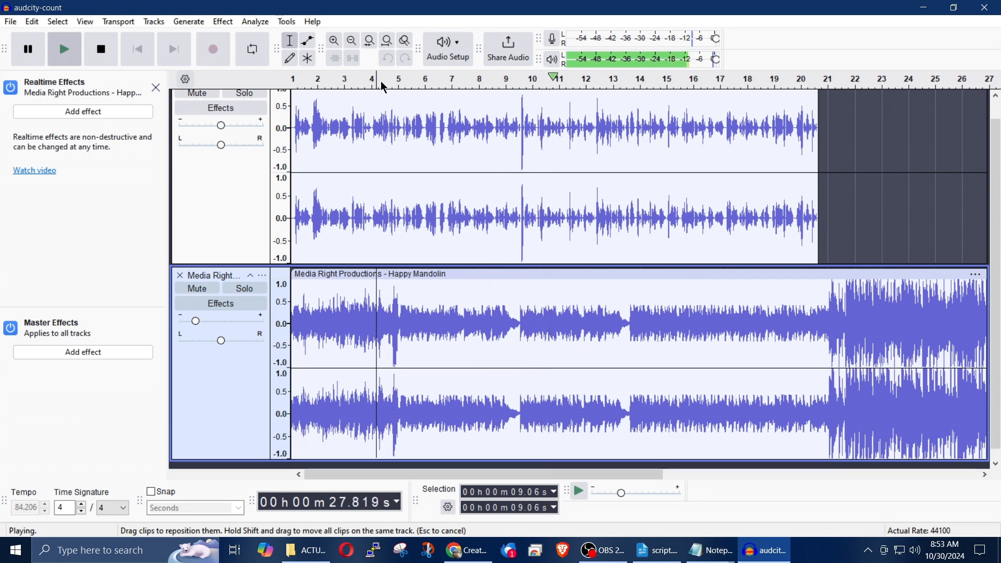
key("space")
Step: Raise the Audio 1 narration track's gain slightly and play the mix from the start to check the balance
left_click(238, 202)
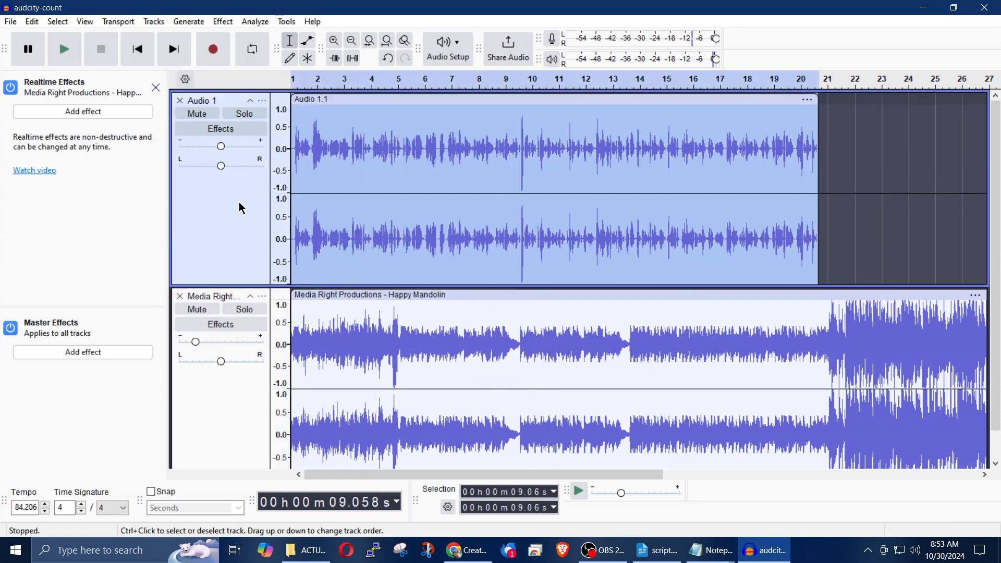
left_click(225, 151)
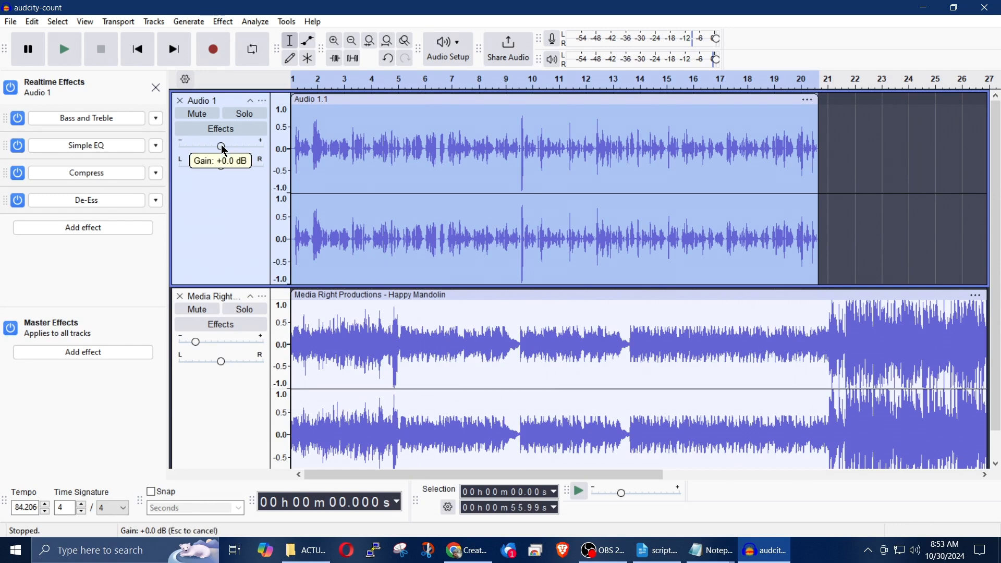
left_click_drag(225, 144, 225, 144)
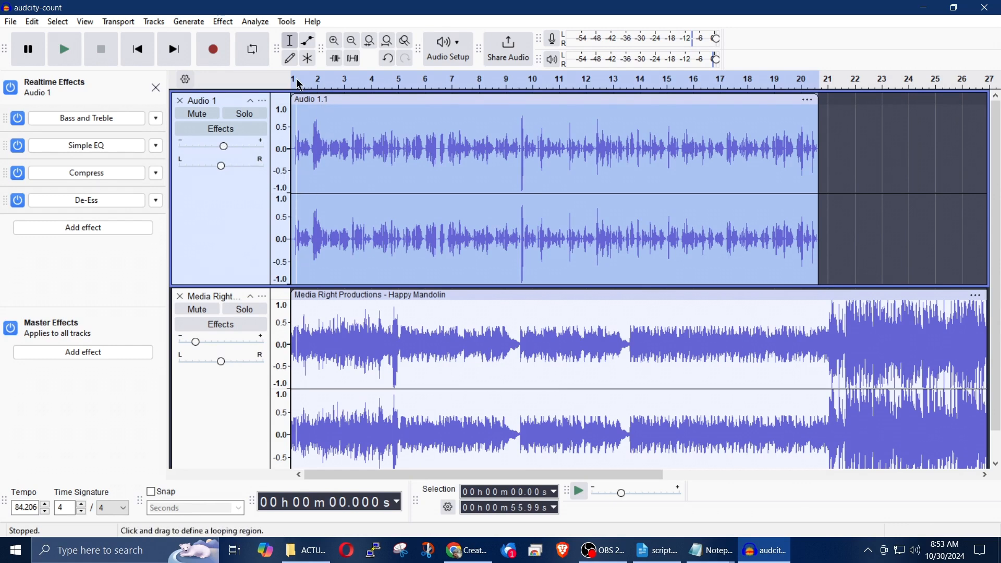
key("space")
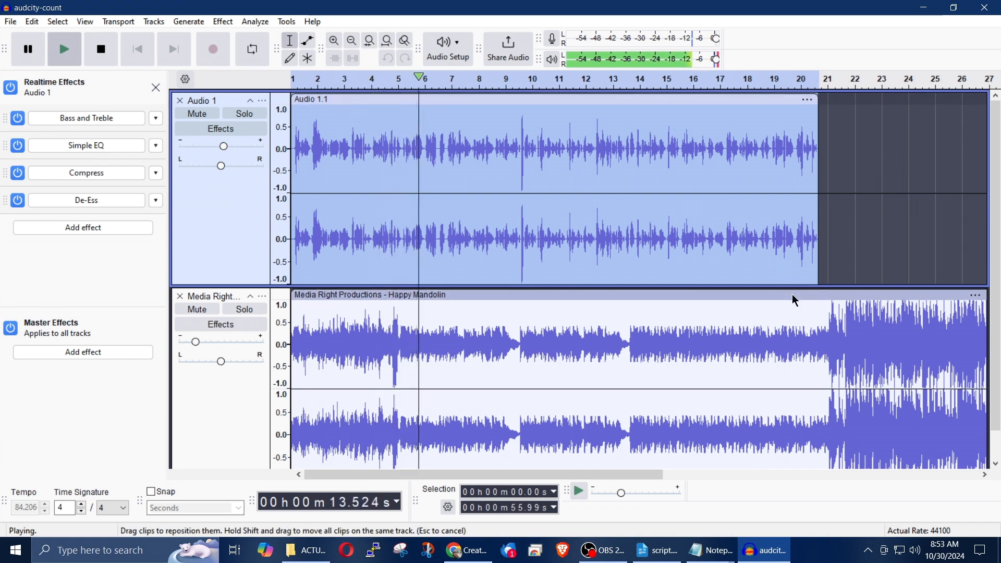
key("space")
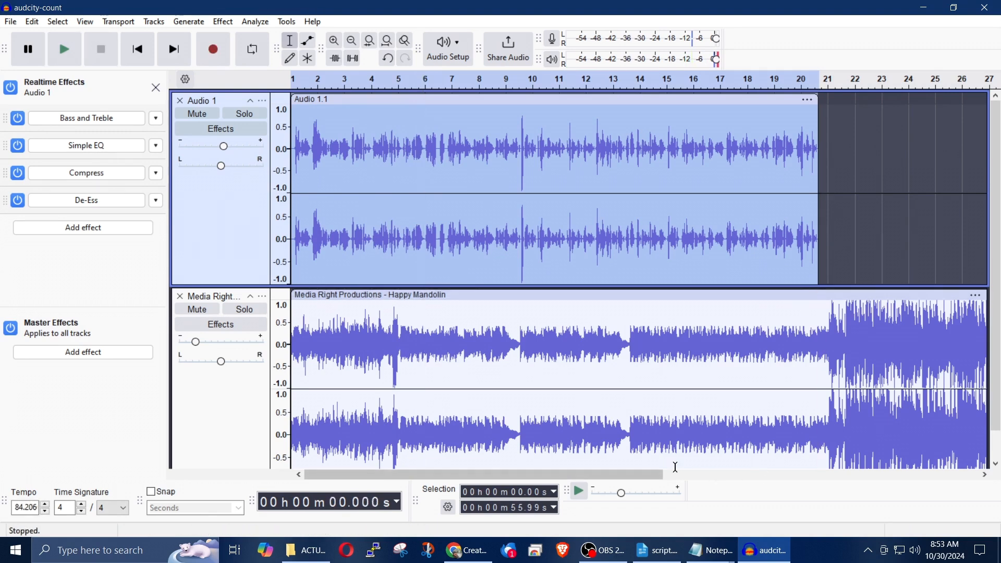
Step: Delete the Happy Mandolin music from about 58.64 seconds to the end of its clip
left_click_drag(648, 474, 724, 475)
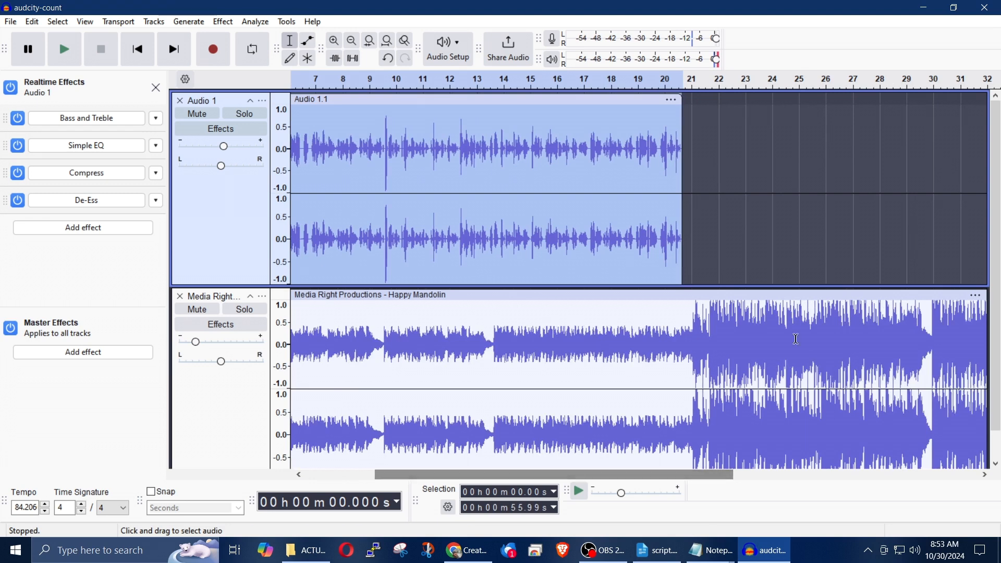
left_click(708, 363)
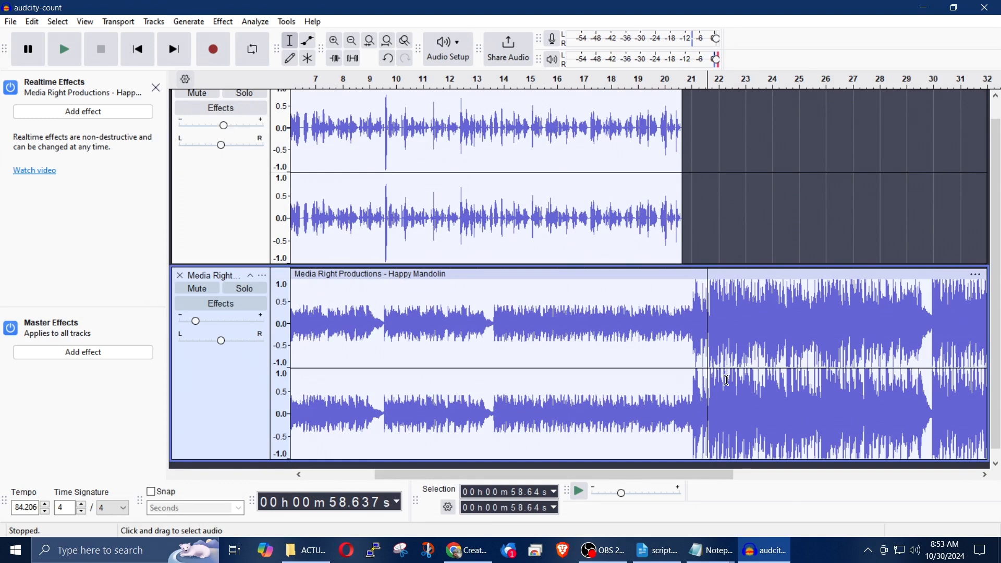
key("Delete")
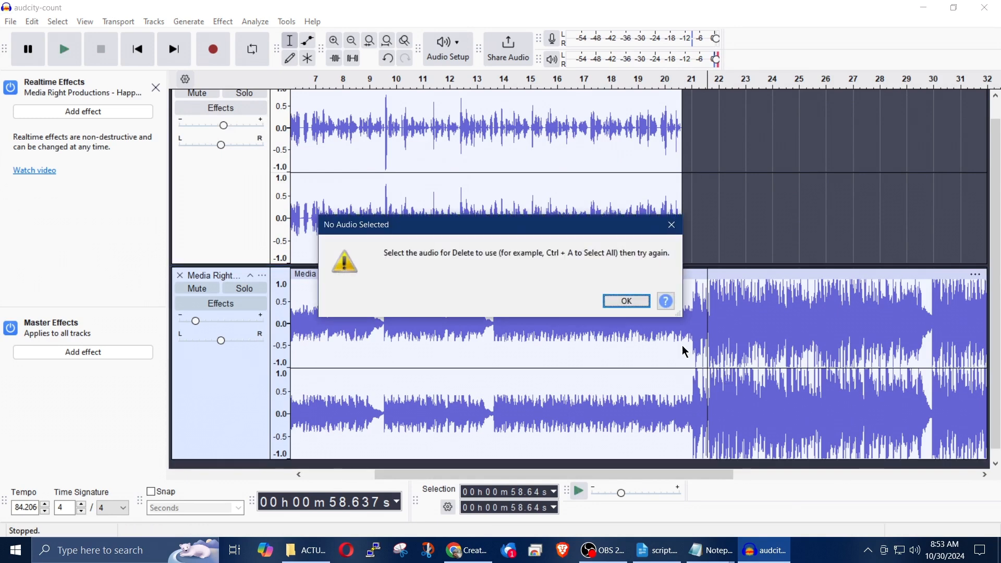
left_click(625, 302)
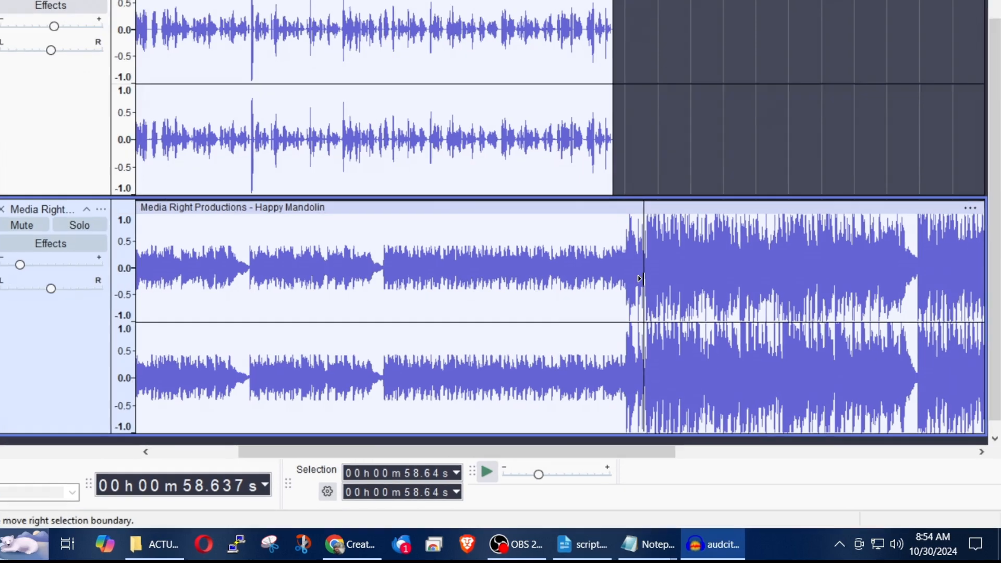
left_click_drag(710, 333, 725, 334)
left_click_drag(589, 211, 993, 245)
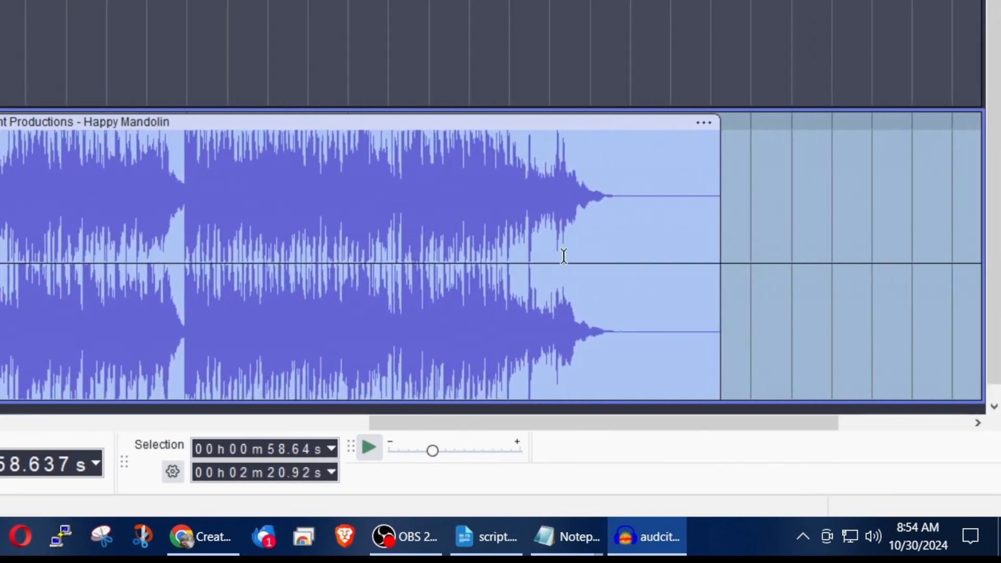
key("Delete")
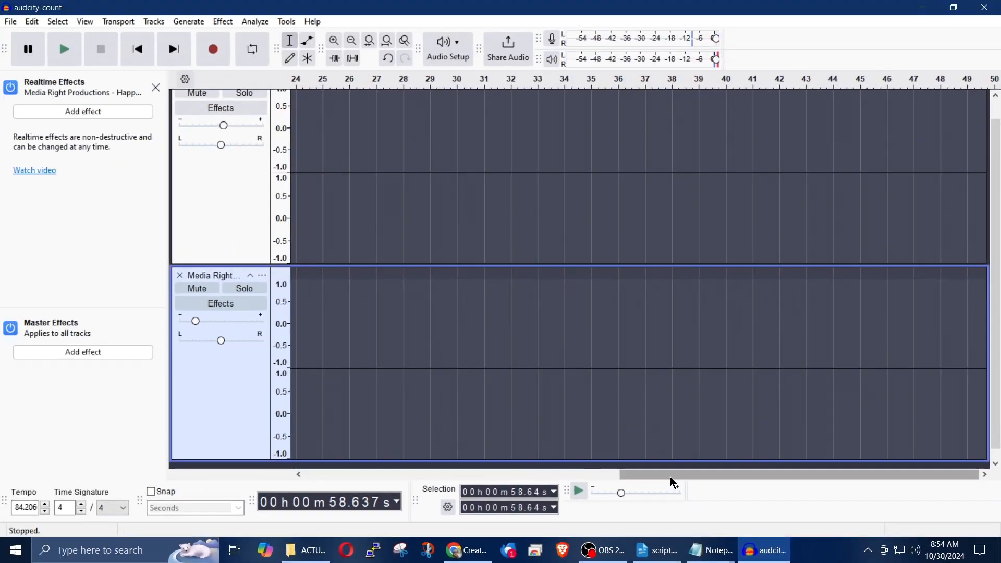
Step: Fade out the end of the Happy Mandolin track from about 56.29 to 58.98 seconds
left_click_drag(670, 476, 469, 443)
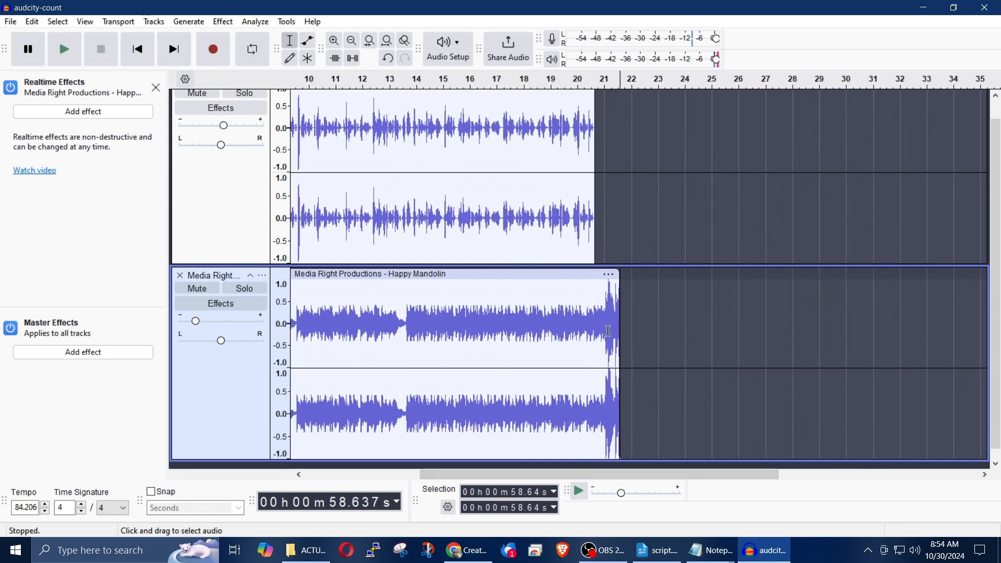
left_click(583, 78)
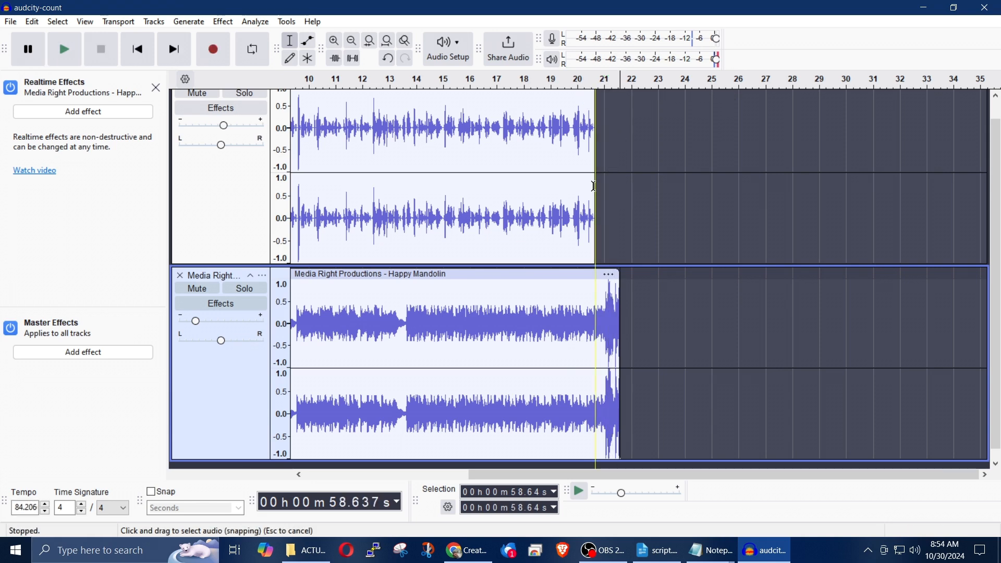
left_click(578, 84)
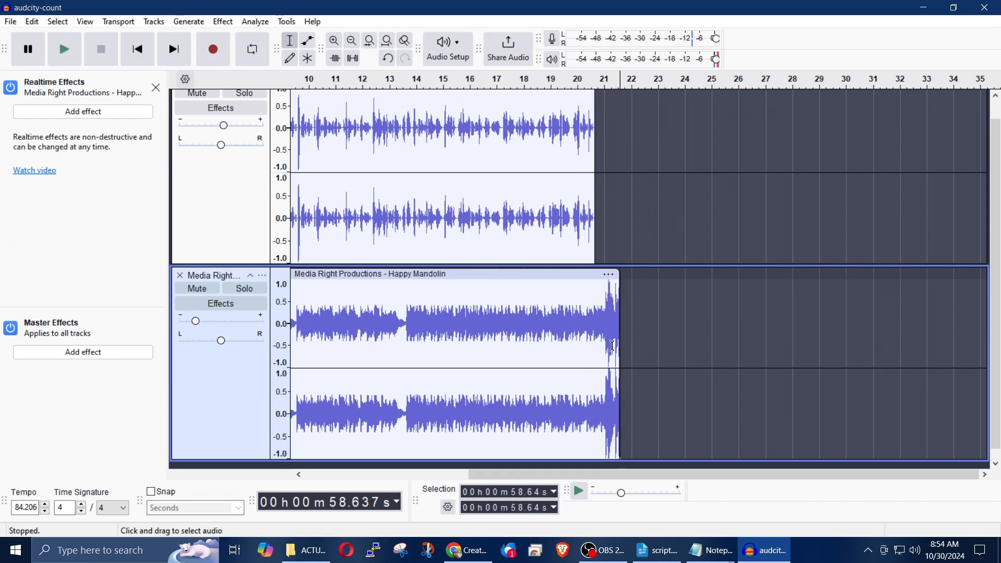
left_click_drag(621, 348, 598, 349)
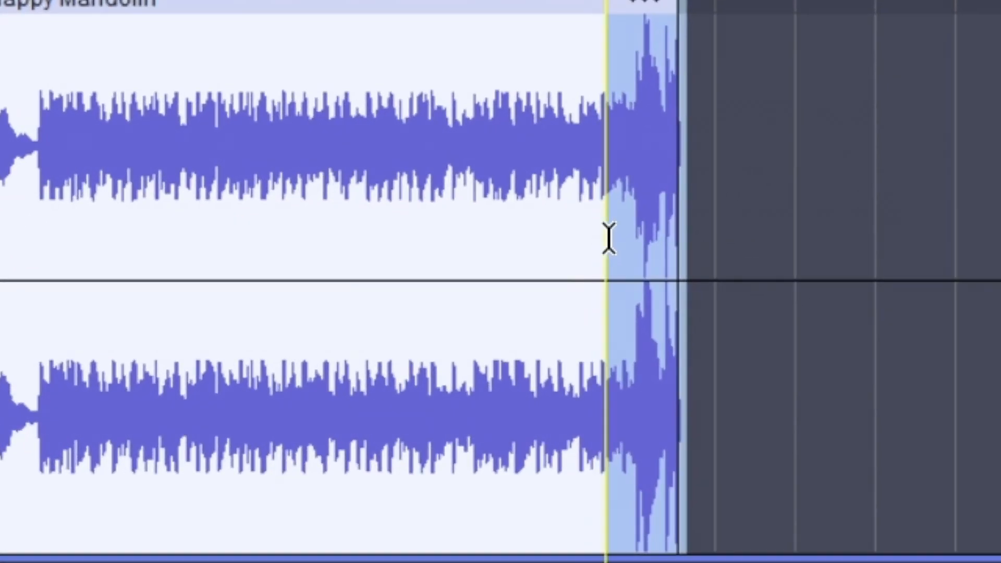
left_click_drag(608, 239, 612, 238)
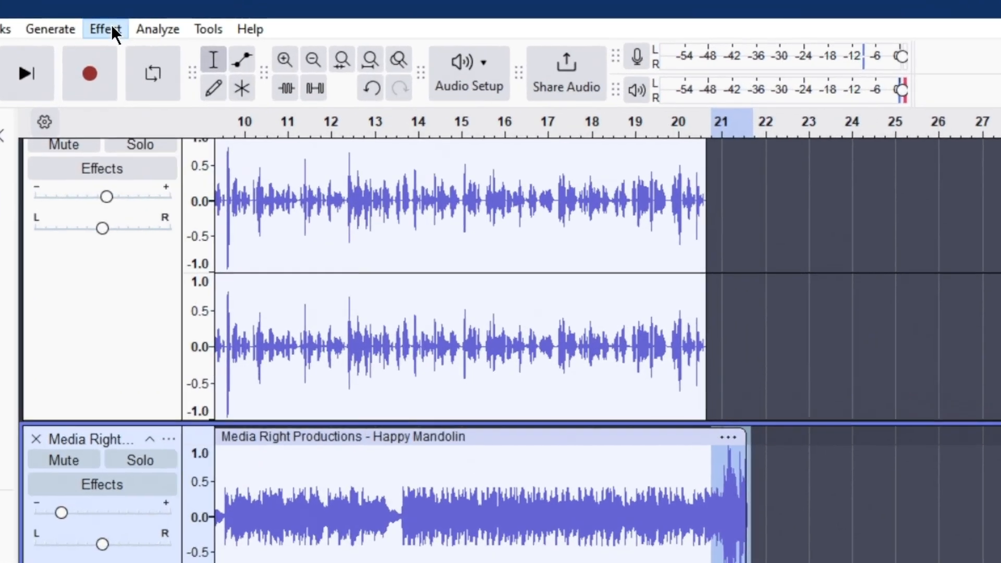
left_click(229, 24)
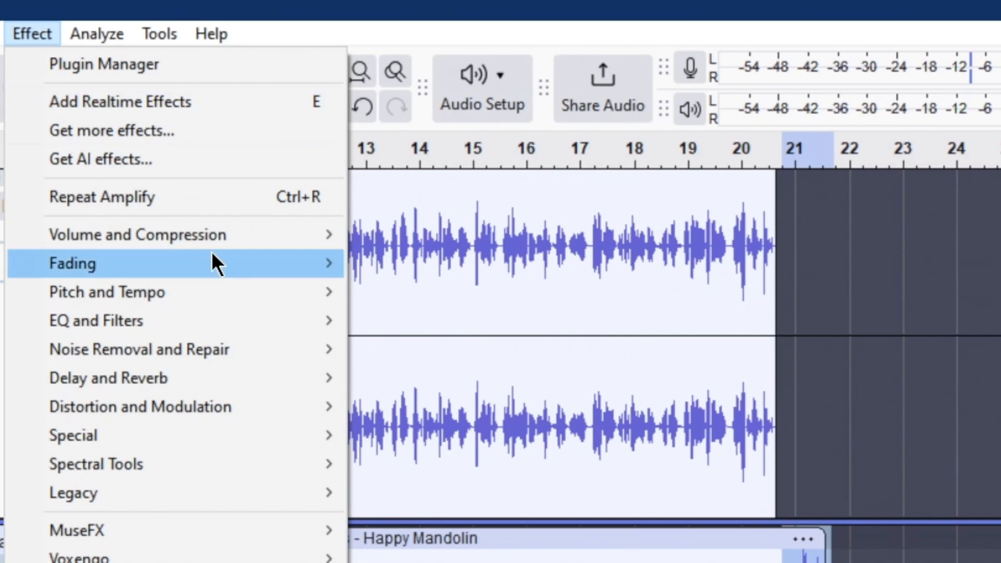
mouse_move(214, 261)
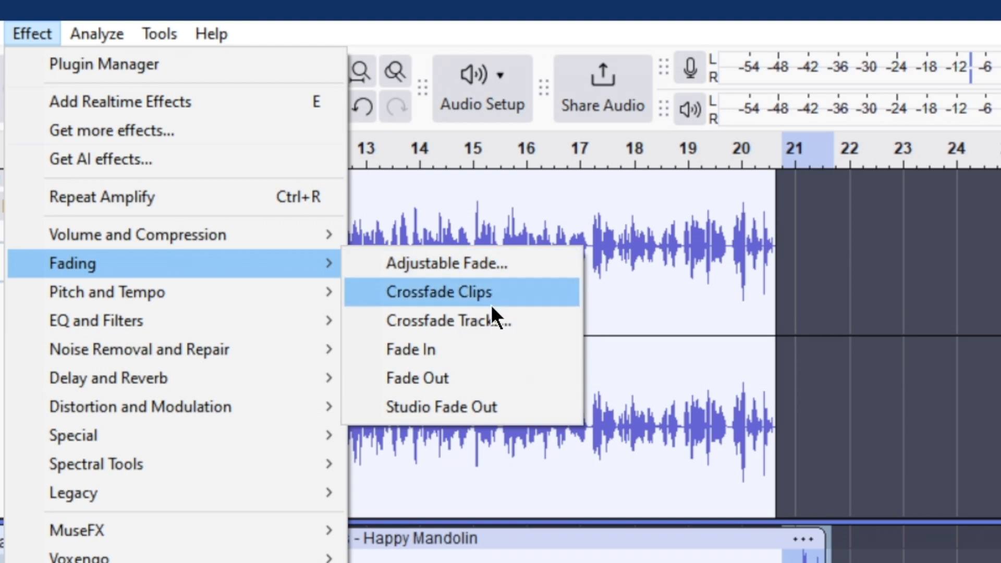
left_click(443, 379)
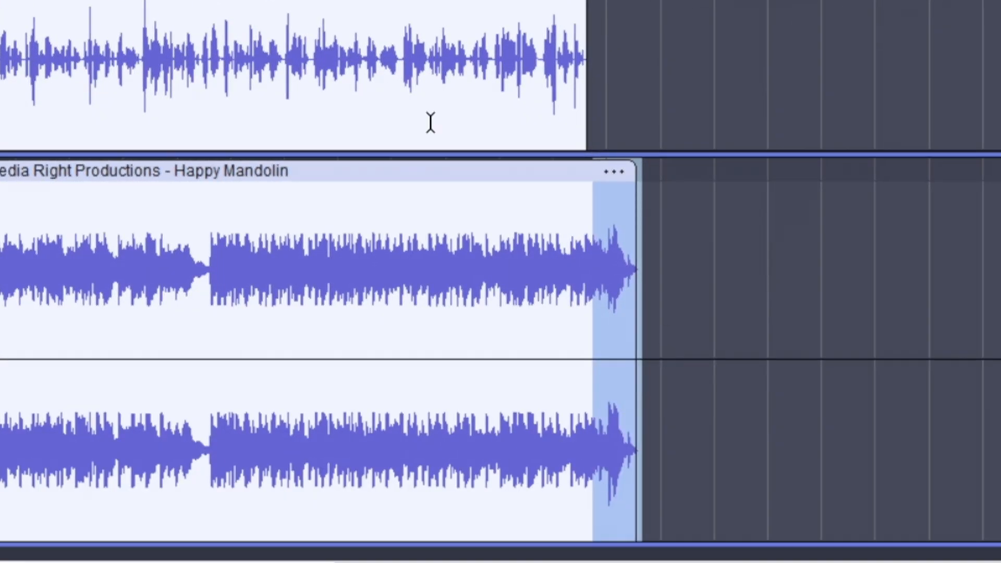
Step: Clear the music selection and return the playback position to the start of the project
left_click(444, 123)
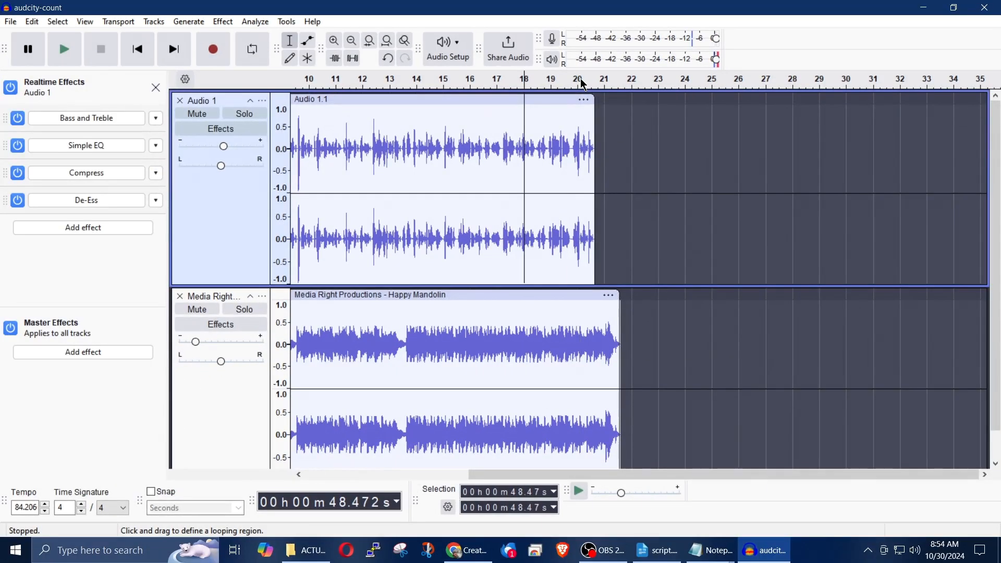
left_click(583, 83)
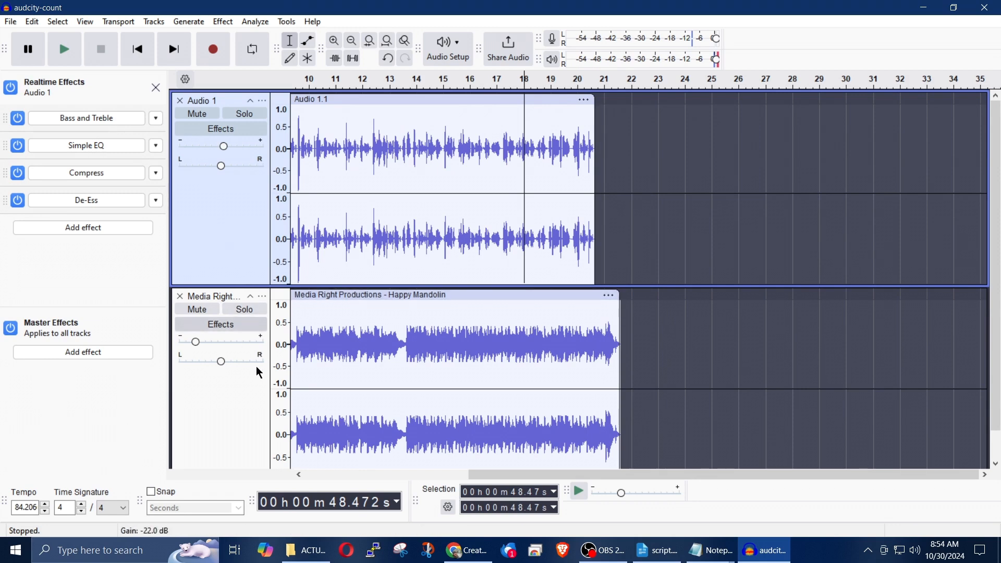
left_click(139, 57)
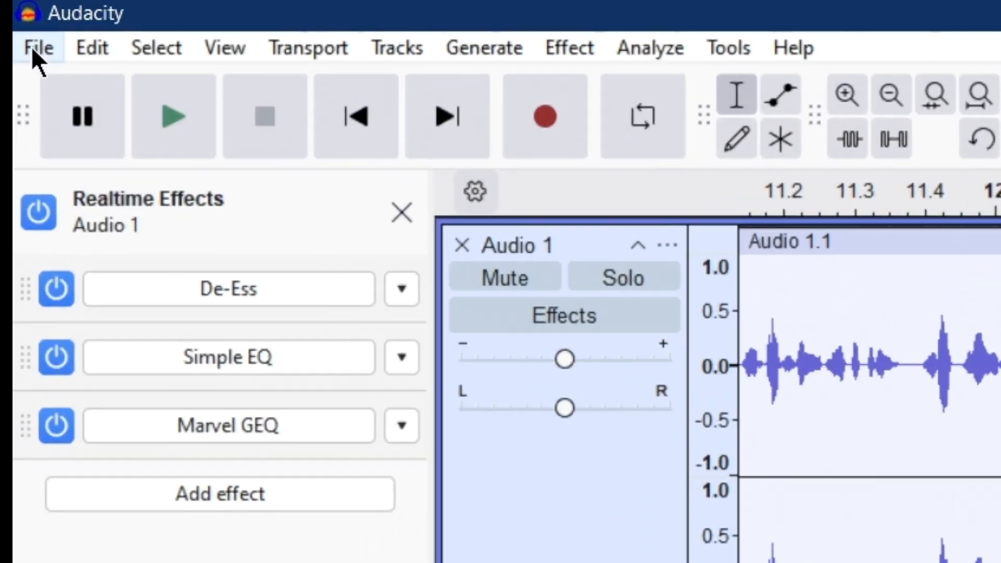
Step: Start an audio export of the project to a file on the computer
left_click(31, 46)
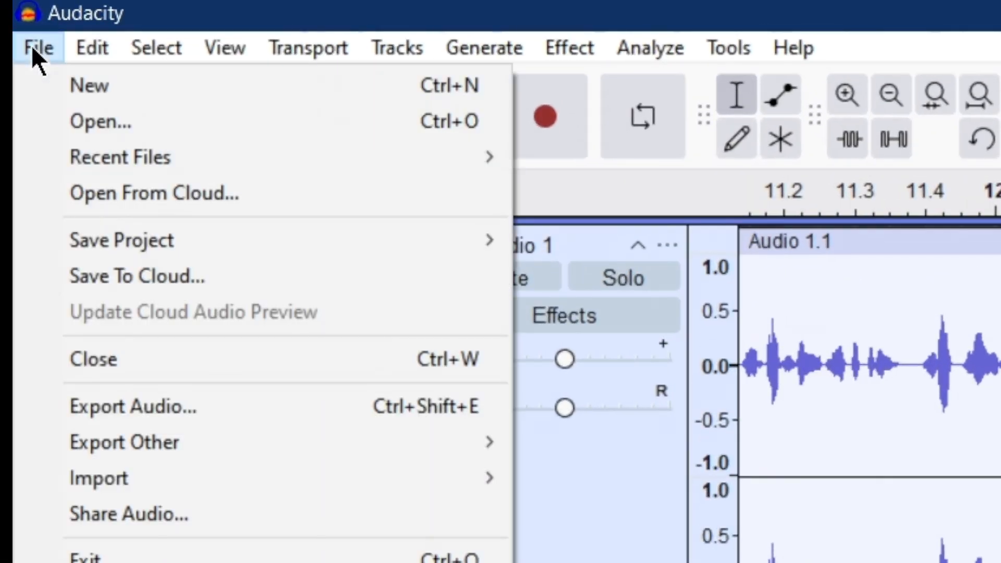
left_click(308, 407)
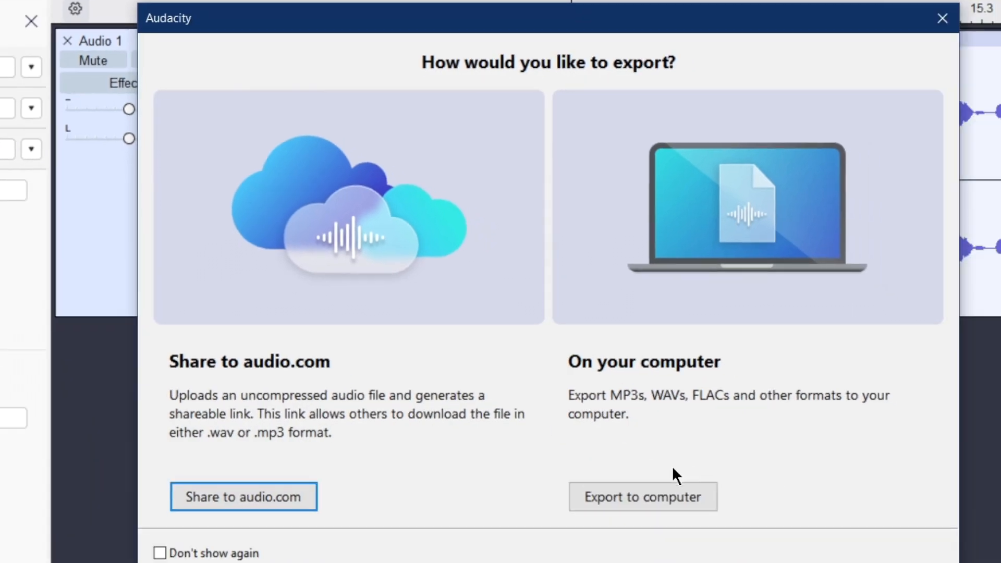
left_click(618, 500)
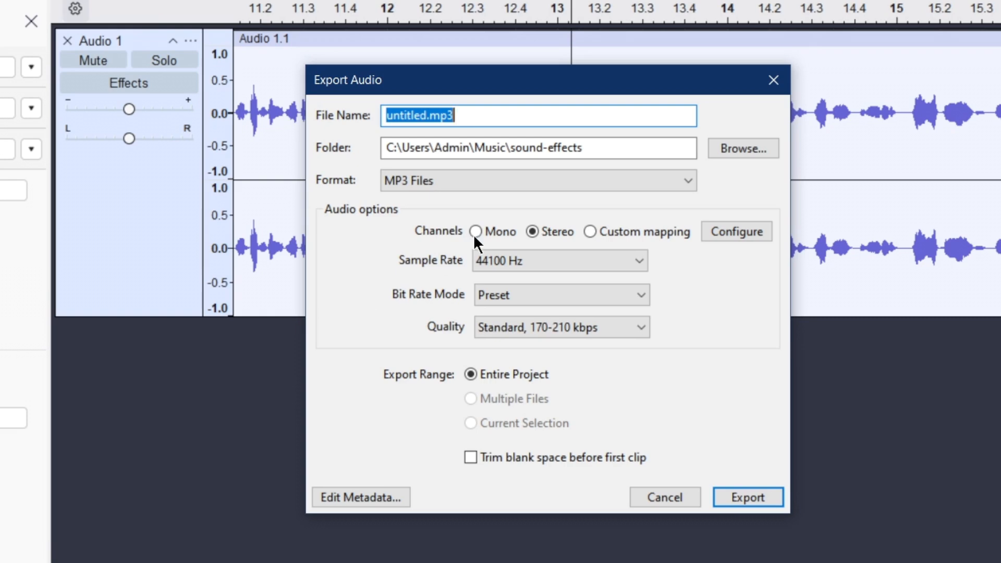
Step: Set the export destination to the commercial folder inside Videos\a1sold
left_click(756, 150)
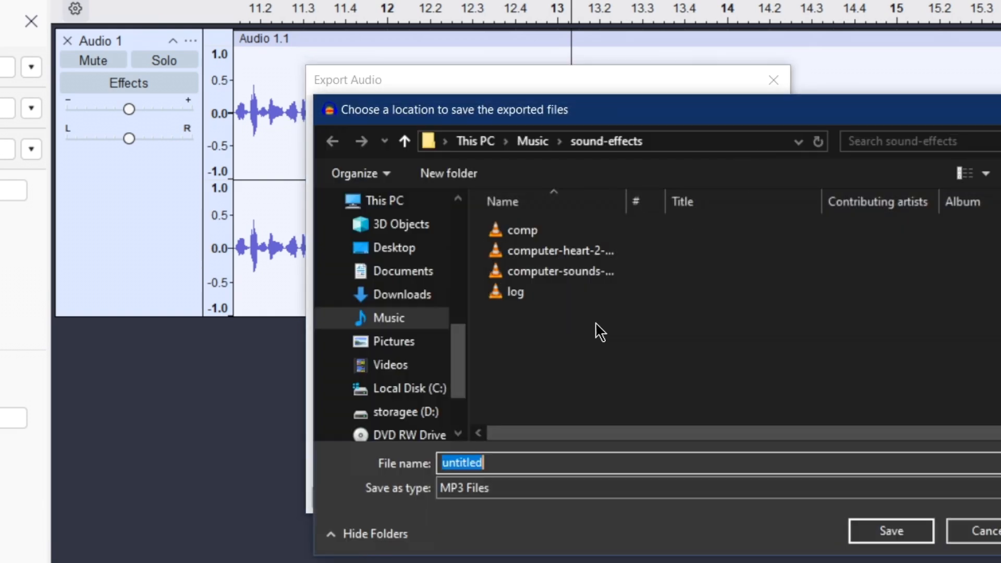
left_click(413, 371)
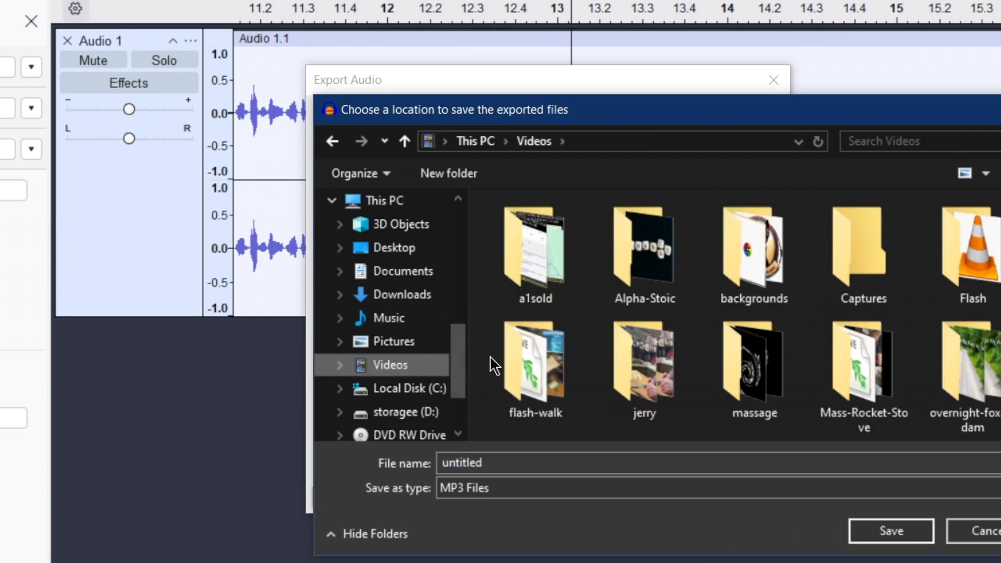
double_click(551, 284)
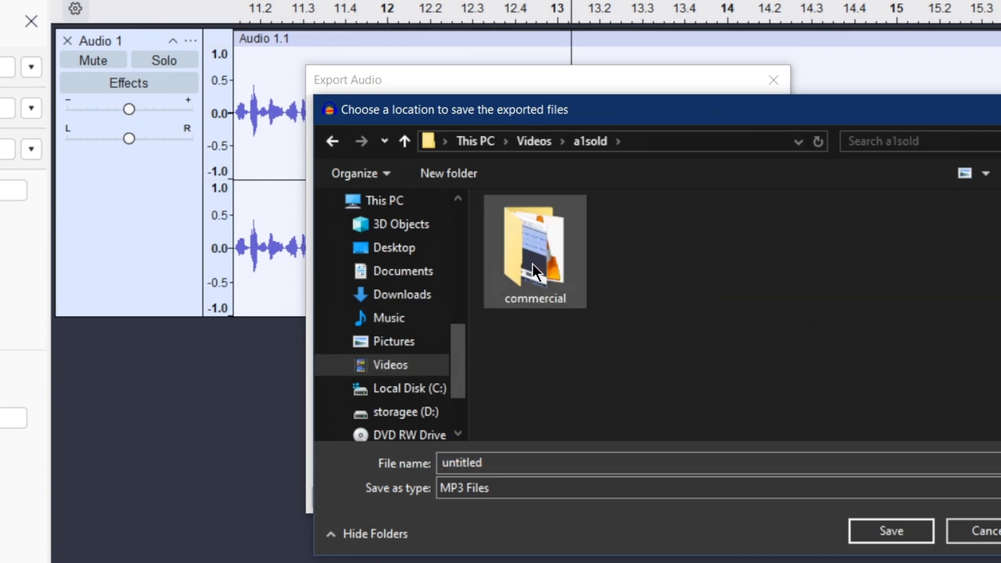
double_click(536, 271)
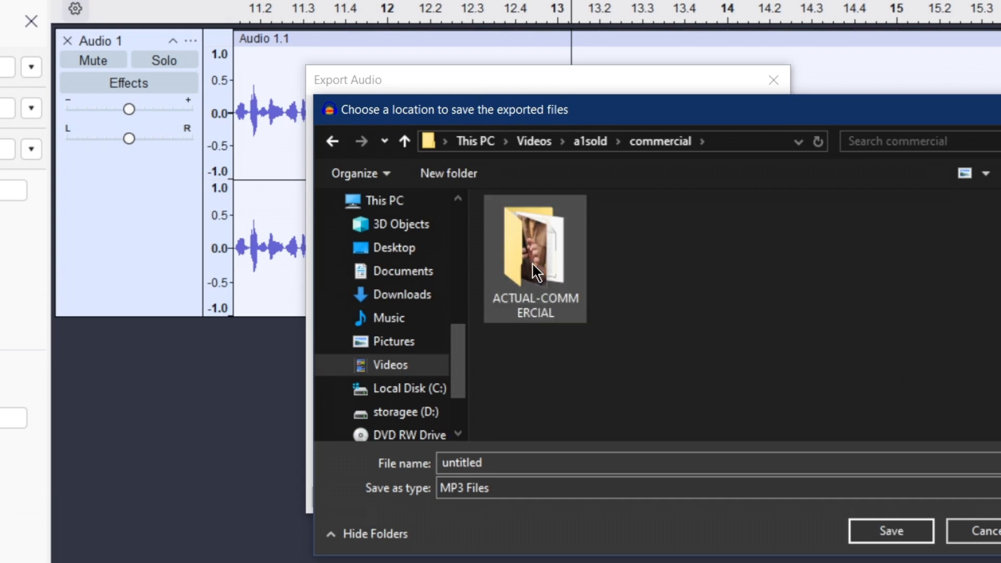
Step: Name the export file audio-track, set its type to WAV (Microsoft), and accept the save location
double_click(488, 463)
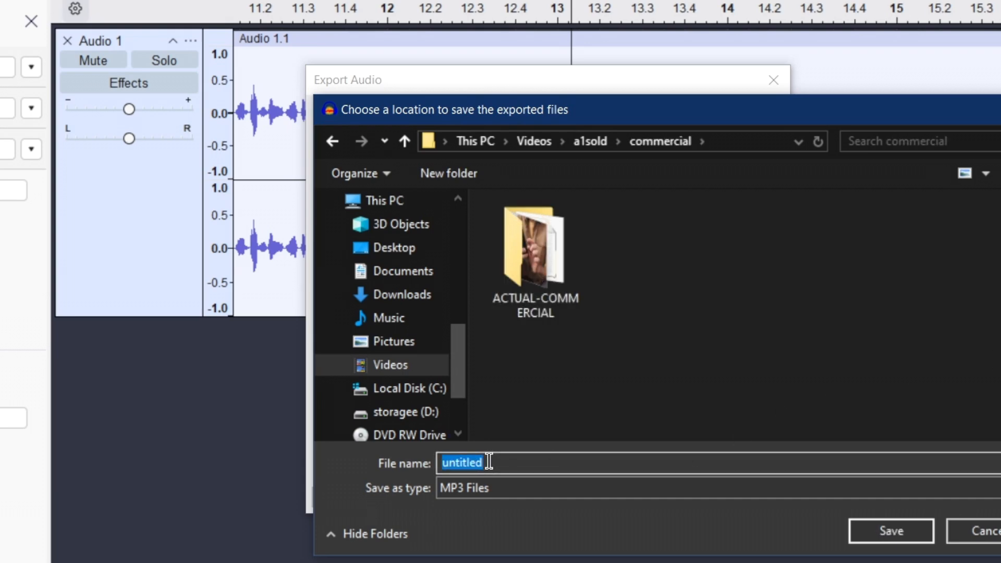
type("audio")
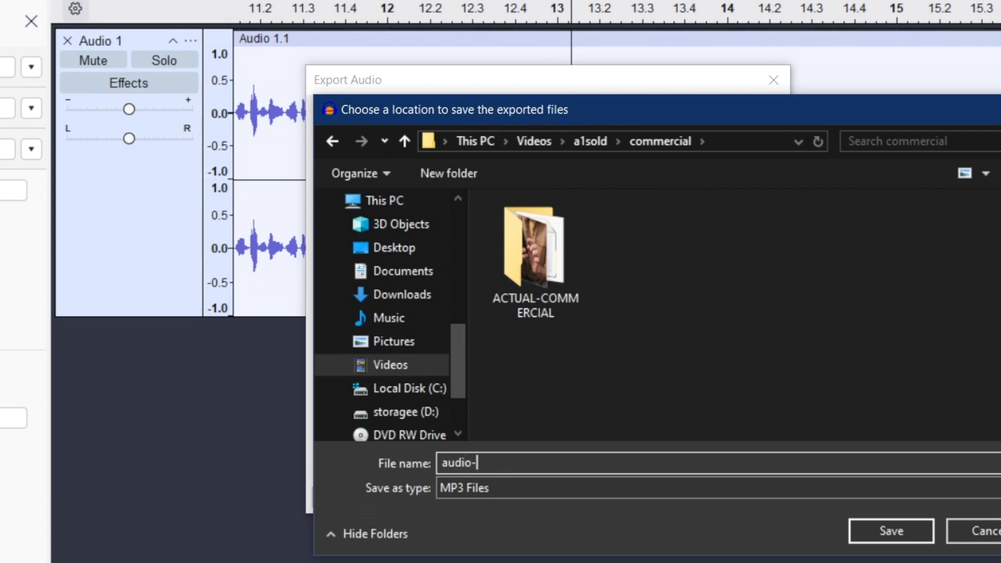
type("-track")
left_click(539, 490)
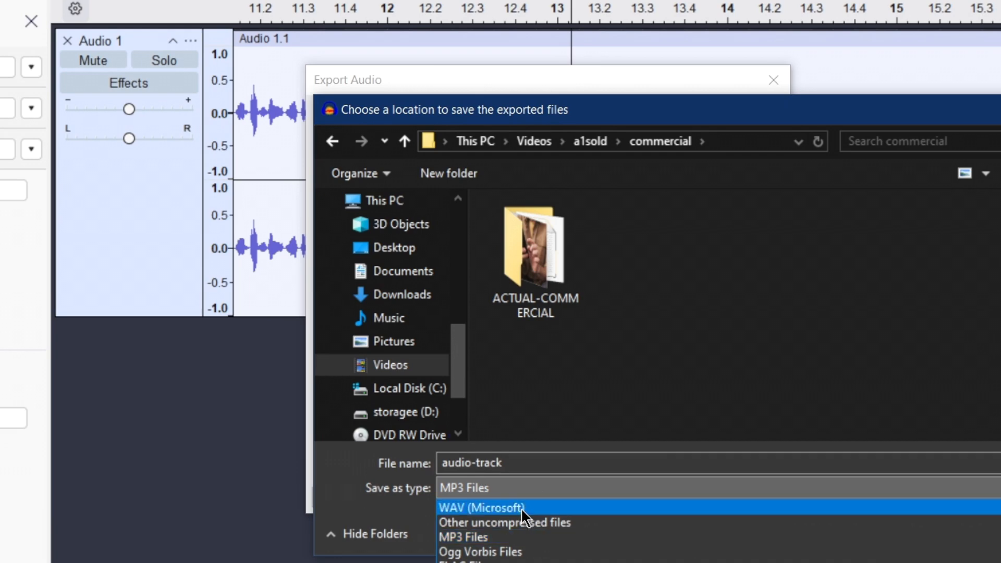
left_click(520, 506)
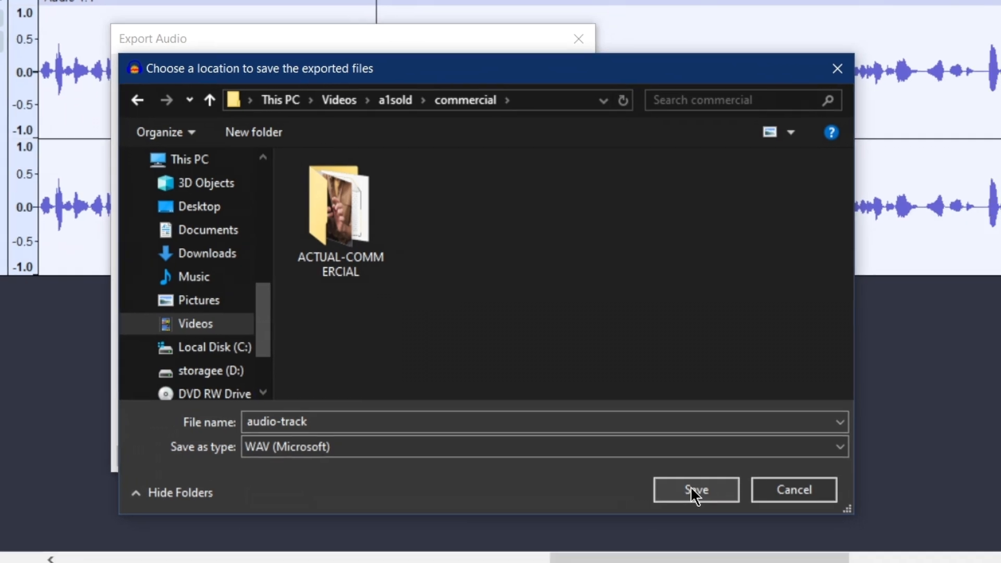
left_click(691, 490)
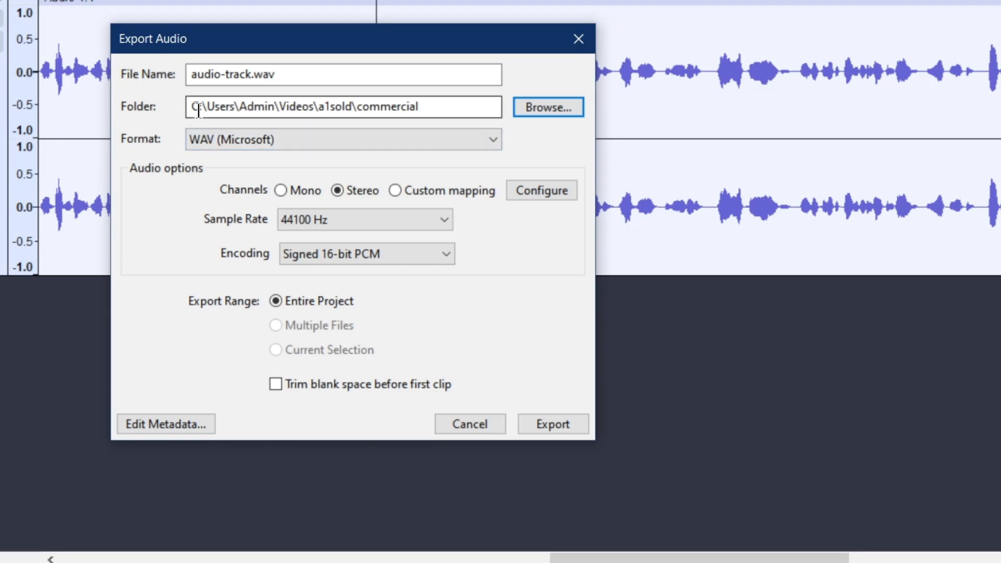
Step: Check the destination folder path in the export settings and export the entire project
left_click_drag(451, 108, 170, 97)
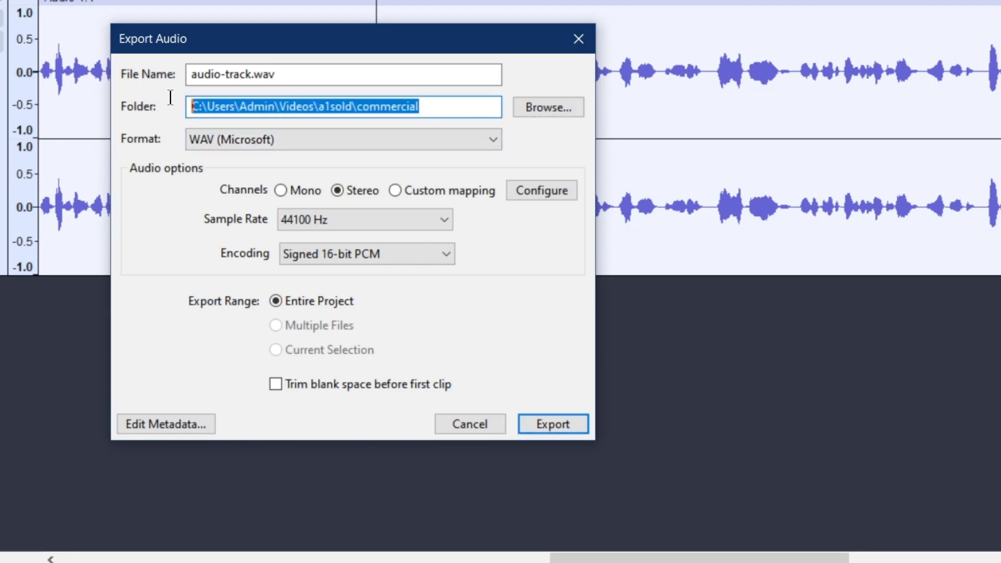
left_click(390, 106)
double_click(391, 107)
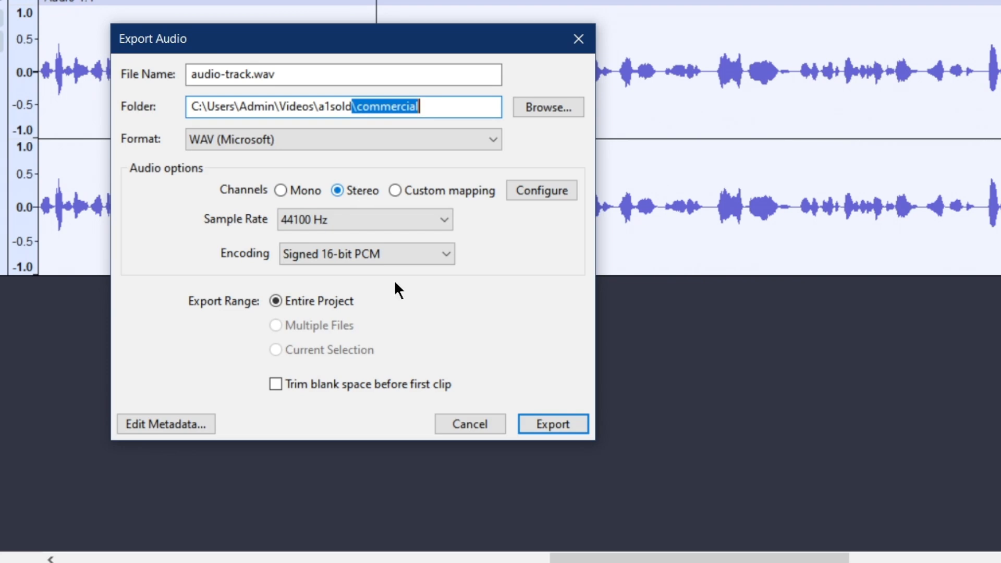
left_click(559, 424)
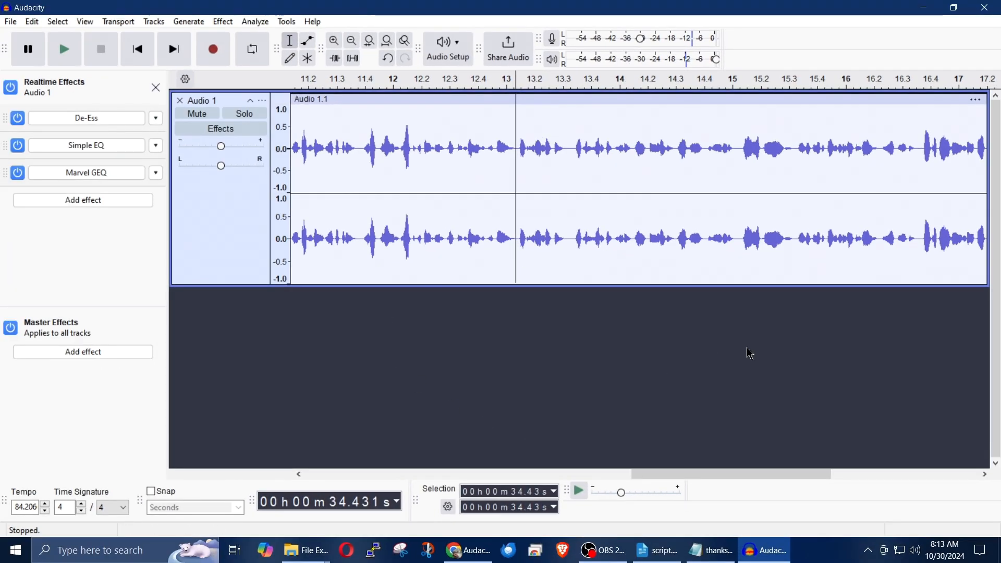
Step: Switch to the commercial folder in File Explorer and check the details of the exported audio-track file
mouse_move(305, 552)
left_click(300, 521)
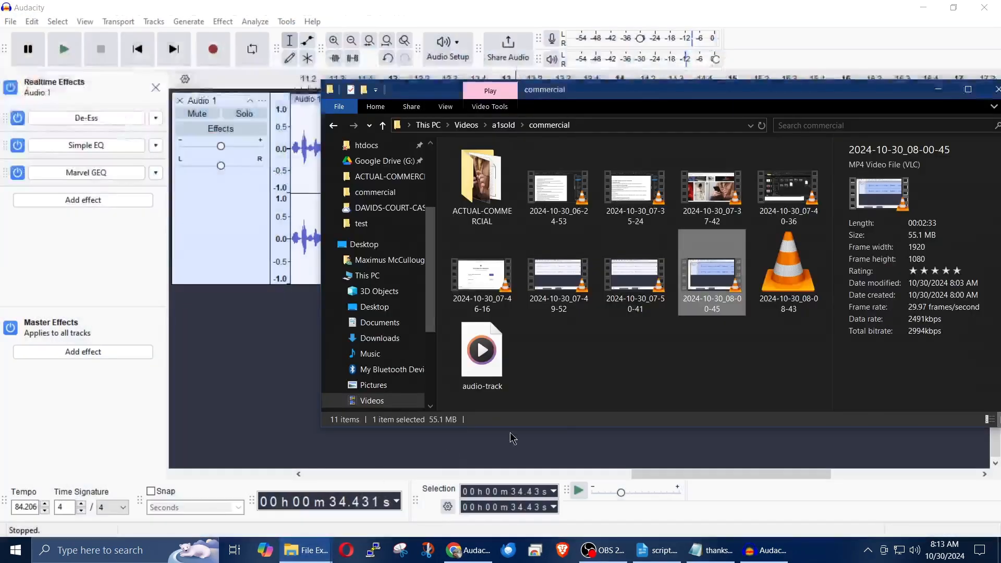
left_click(492, 363)
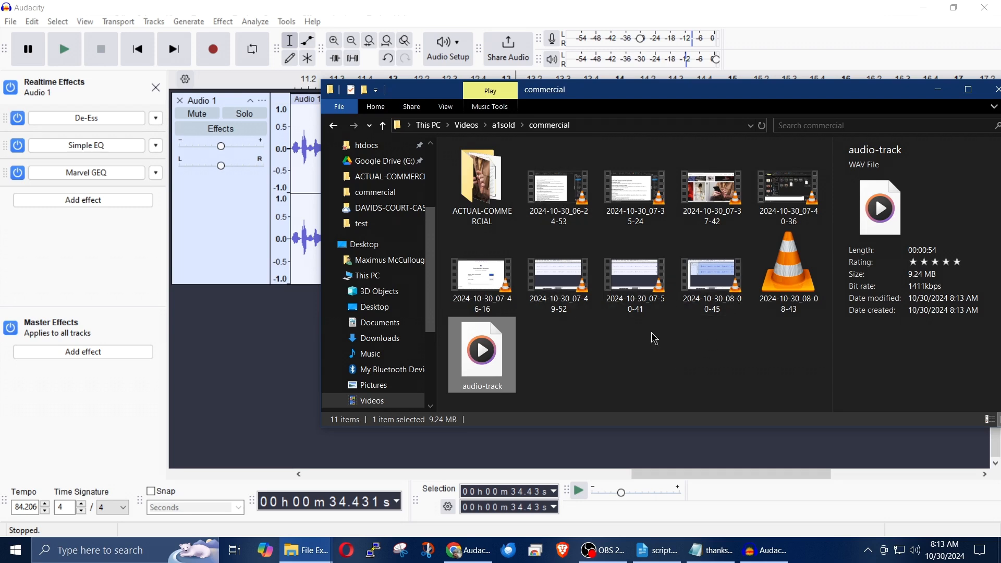
left_click(559, 190)
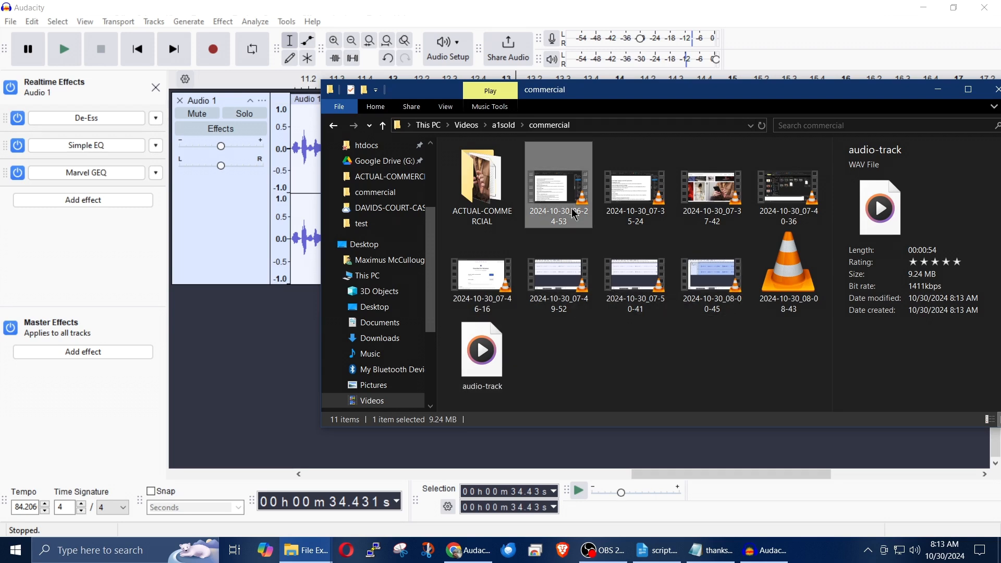
left_click(481, 360)
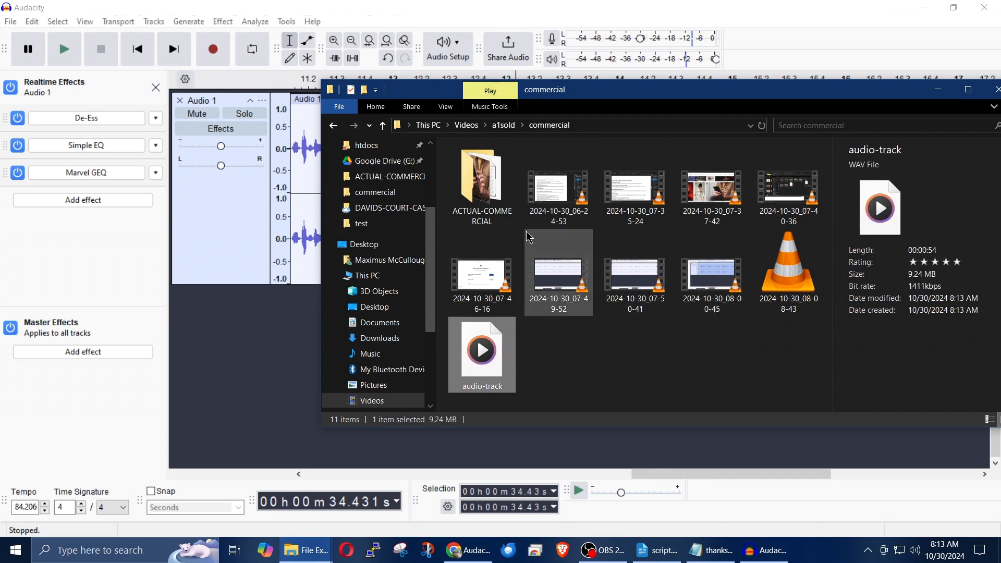
Step: Open the ACTUAL-COMMERCIAL folder and inspect its logo image and thanks text file
double_click(488, 206)
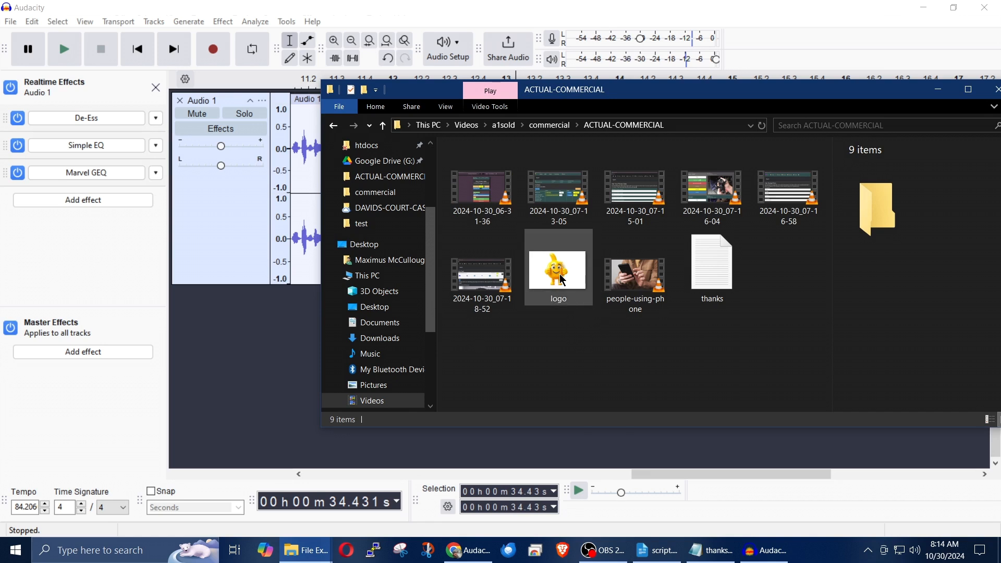
left_click(563, 280)
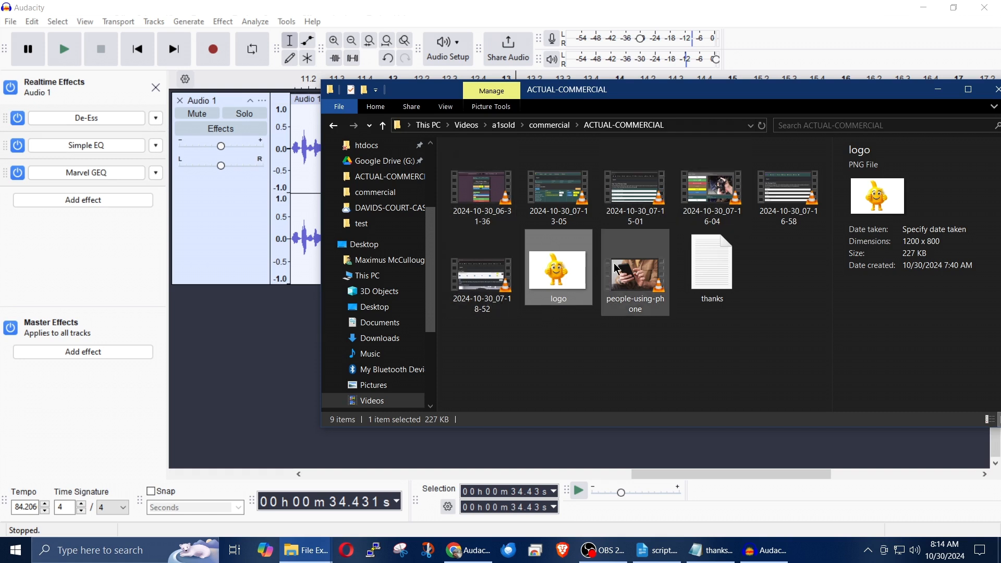
left_click(712, 269)
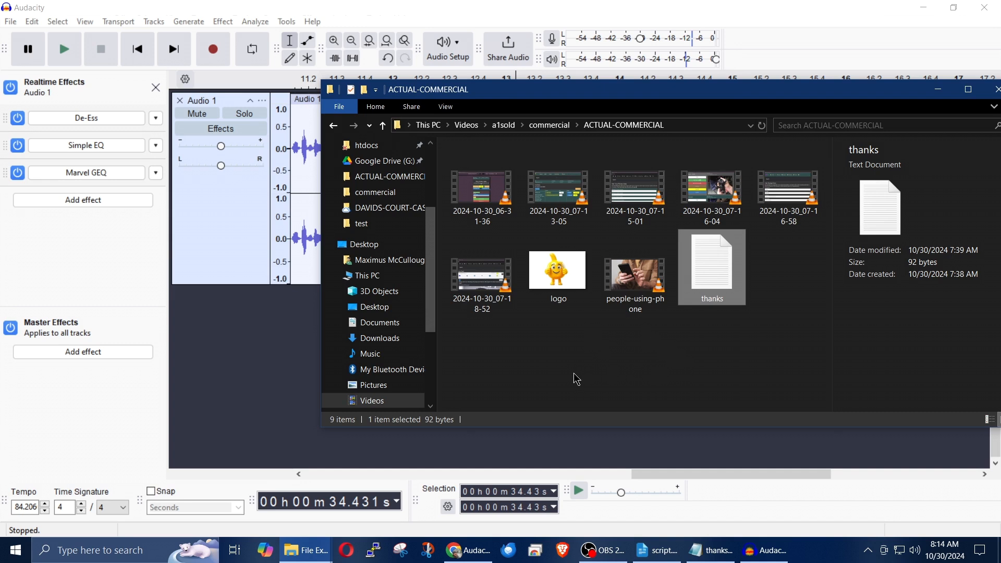
Step: Switch to LibreOffice Writer and save the script as an ODF text document named script in Videos\a1sold\commercial\ACTUAL-COMMERCIAL
left_click(655, 552)
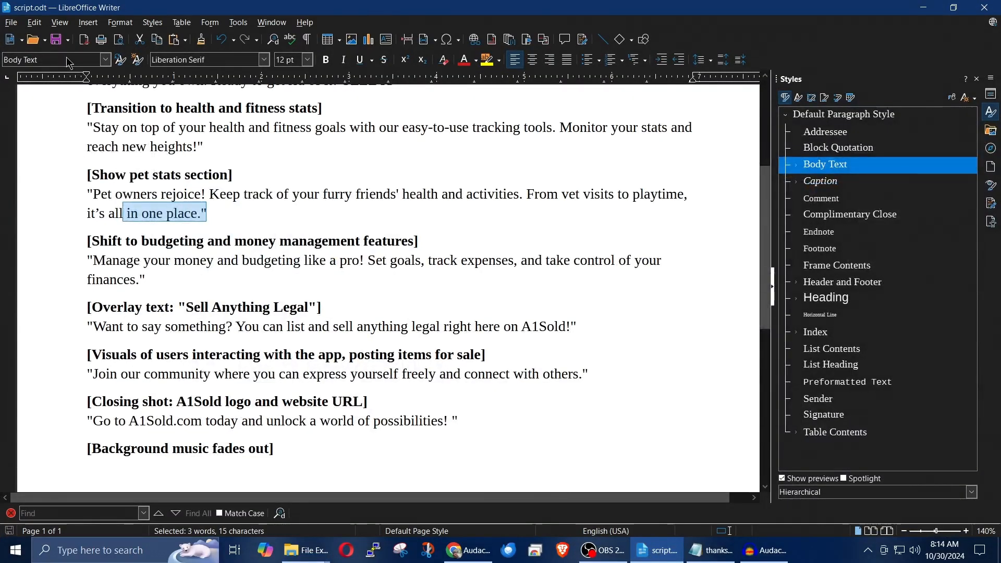
left_click(11, 22)
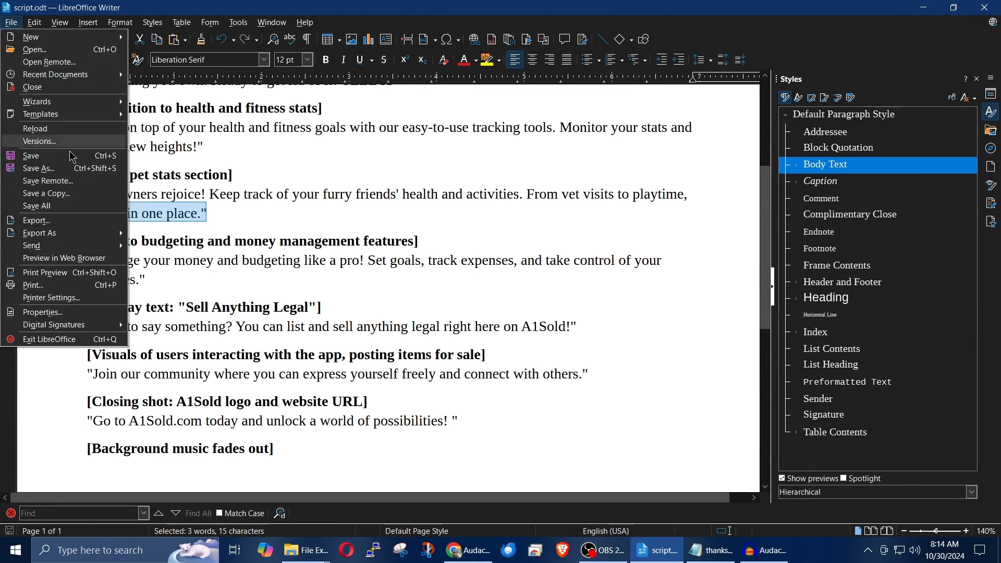
left_click(62, 169)
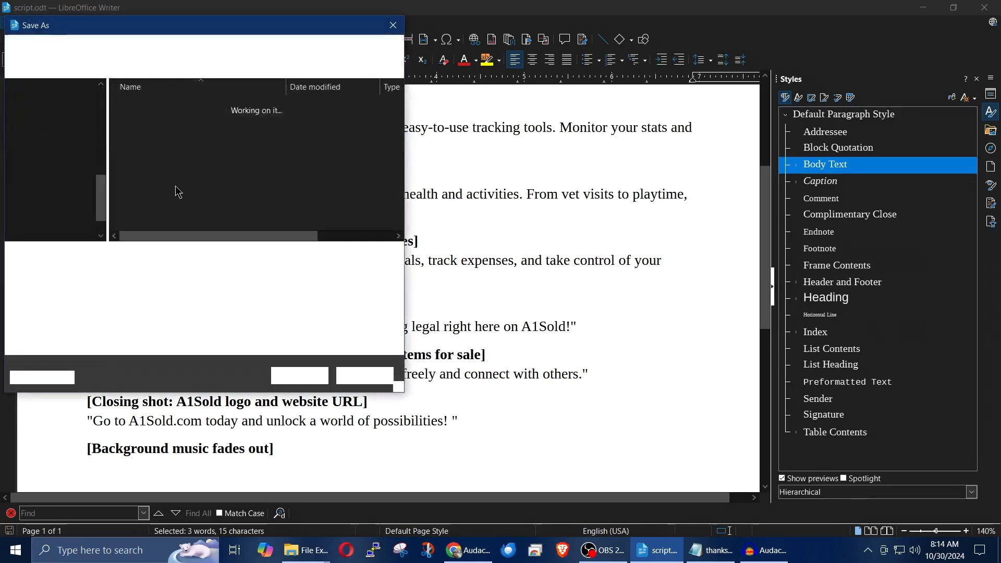
left_click(52, 164)
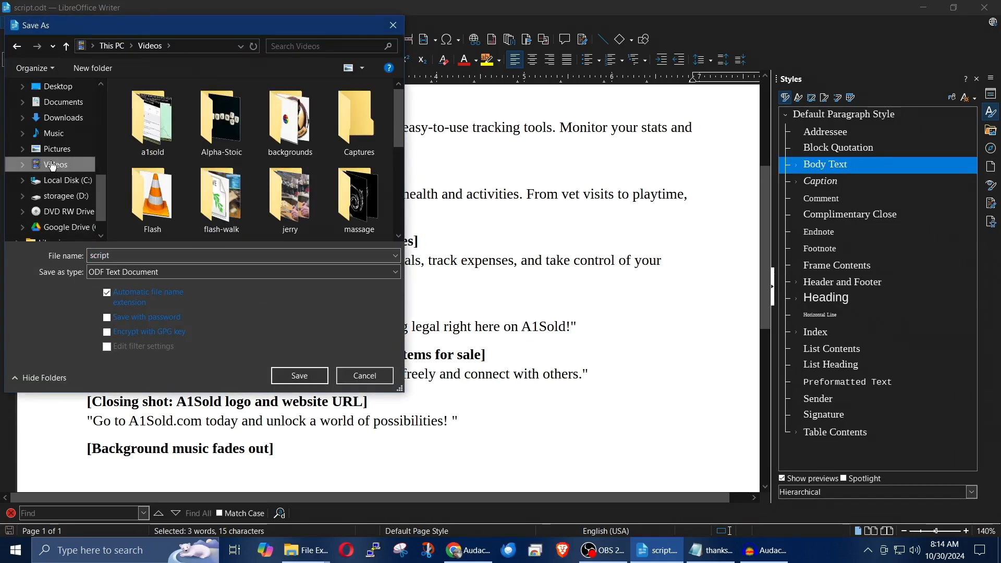
double_click(179, 125)
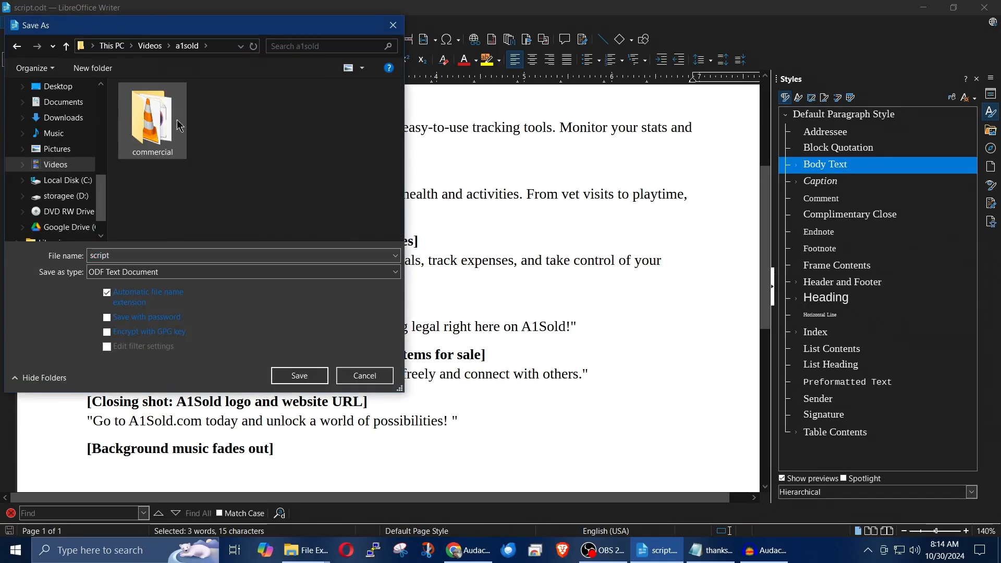
double_click(173, 126)
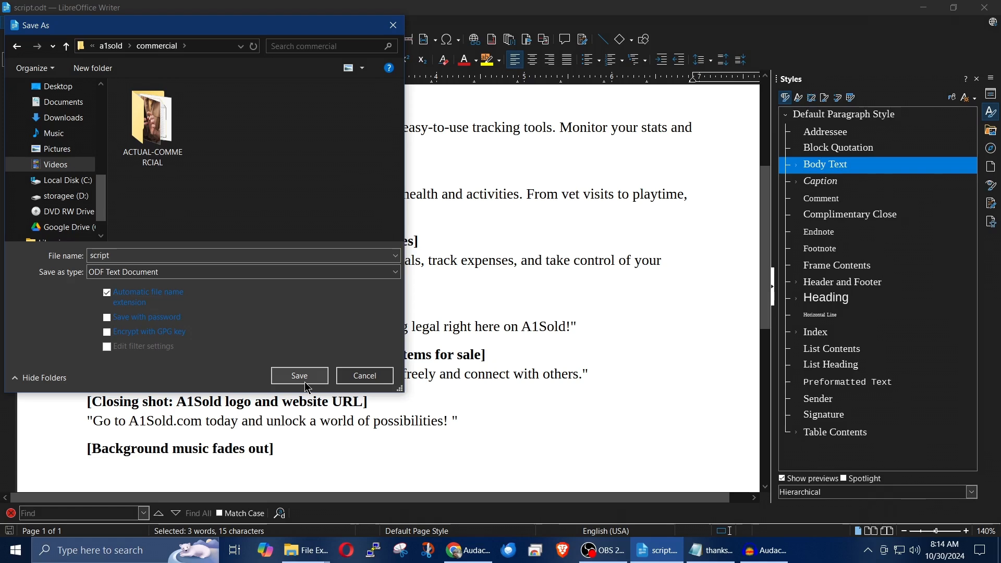
double_click(182, 153)
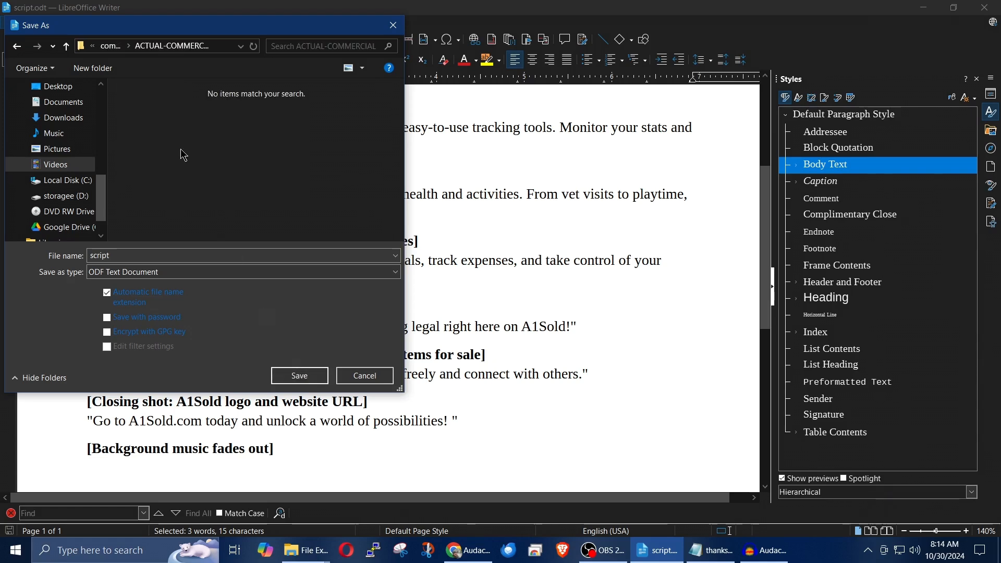
left_click(299, 375)
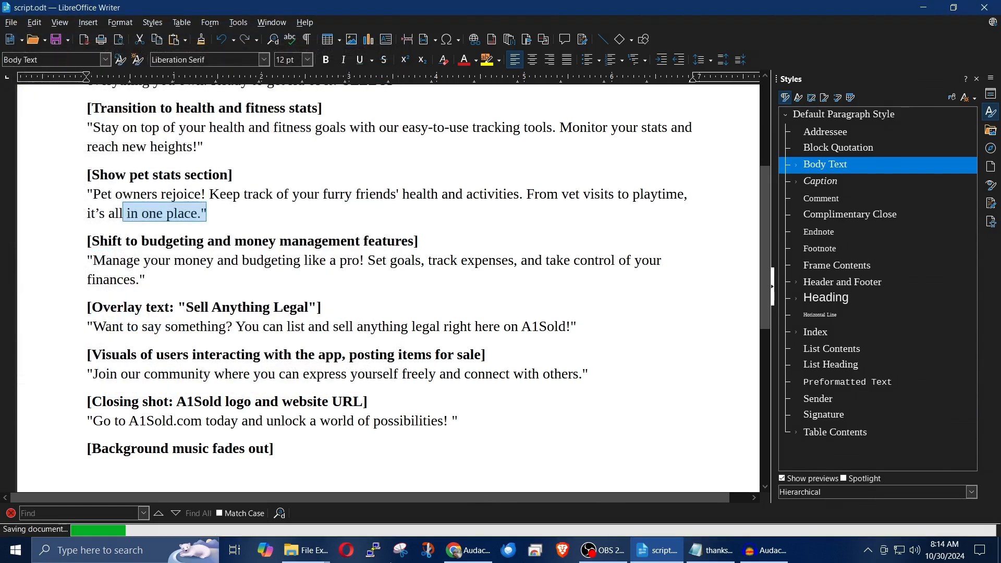
Step: Close the PROMOTION folder window in File Explorer and select the 2024-10-30_06-31-36 video in the ACTUAL-COMMERCIAL folder
mouse_move(331, 549)
left_click(375, 495)
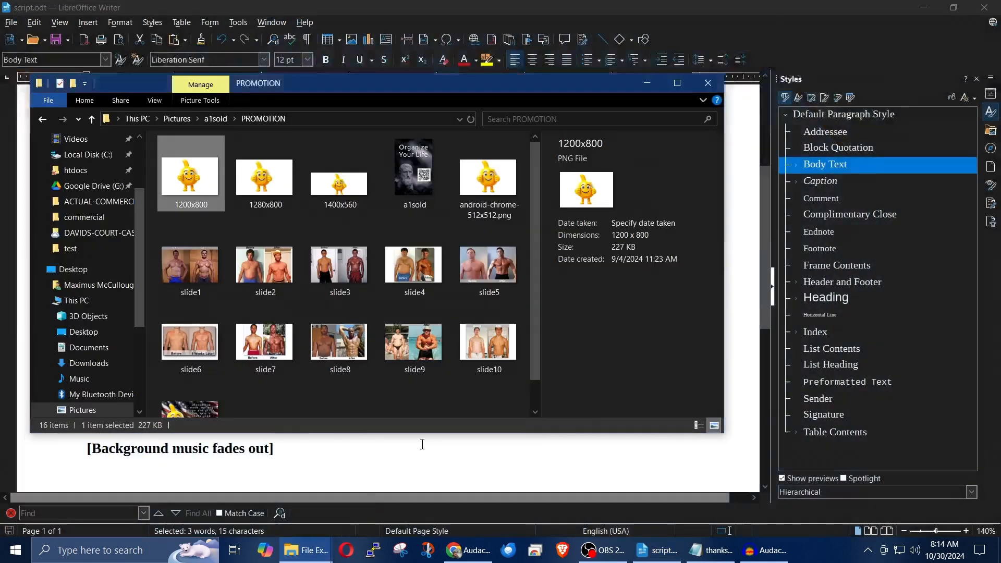
left_click(712, 88)
left_click(310, 550)
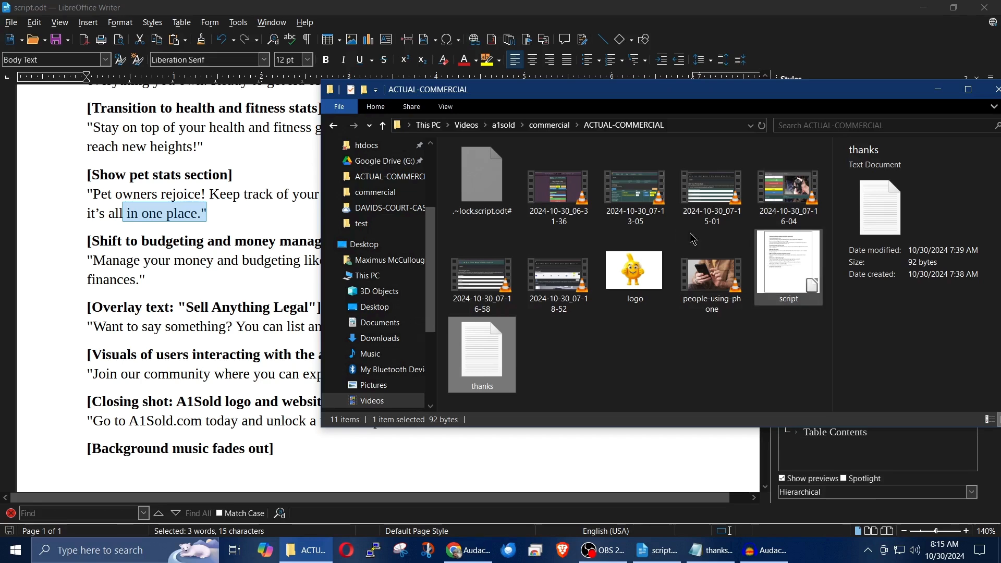
left_click(554, 200)
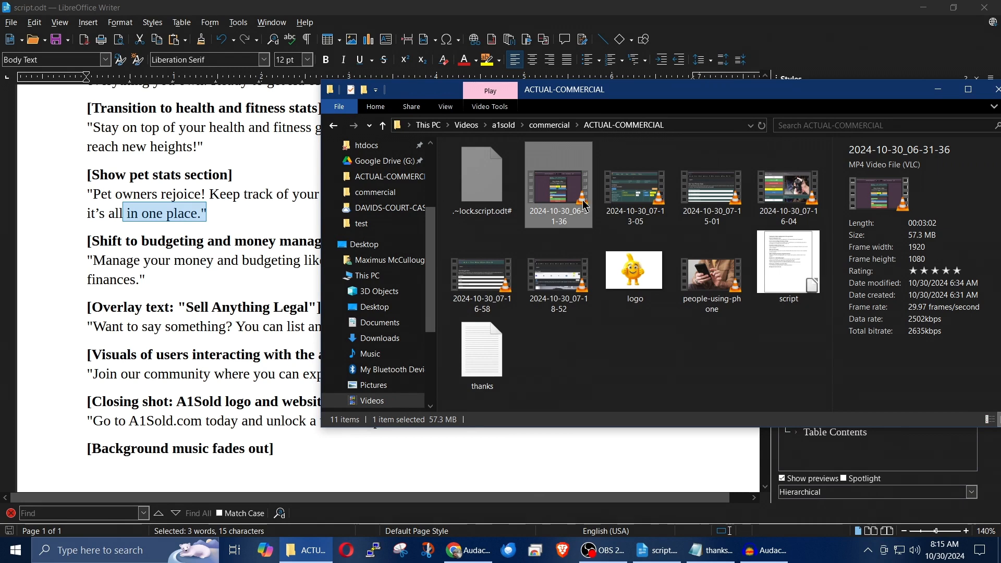